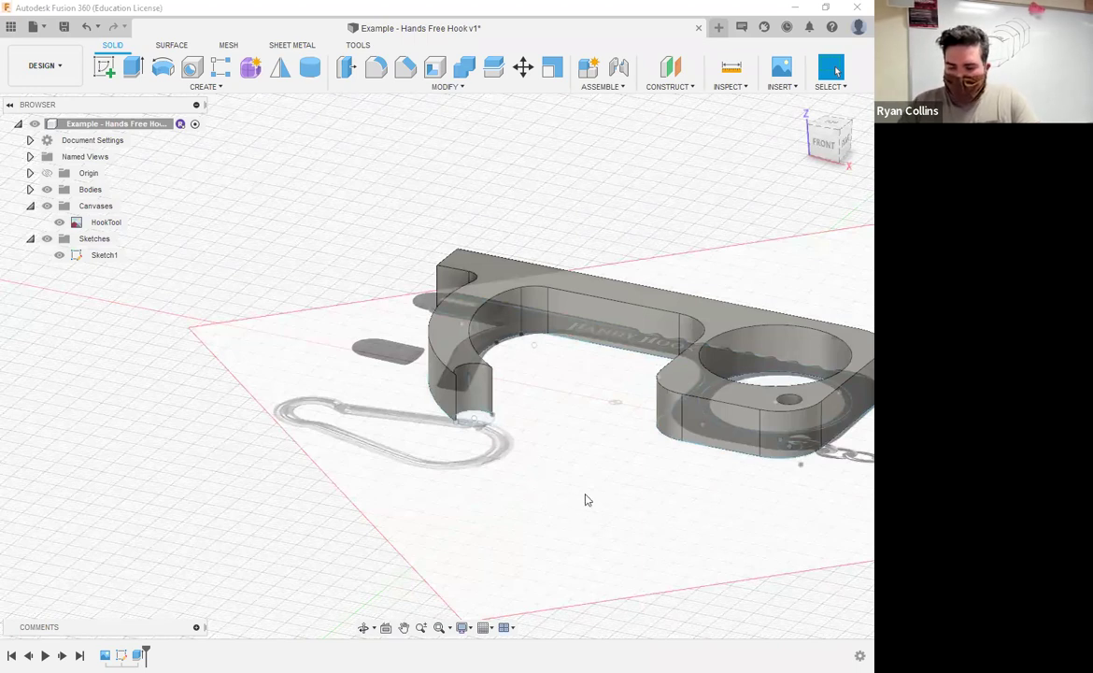
Step: Set up a joined one-sided extrusion of the circular profile at the hook's tip with a distance of 11 mm
key("e")
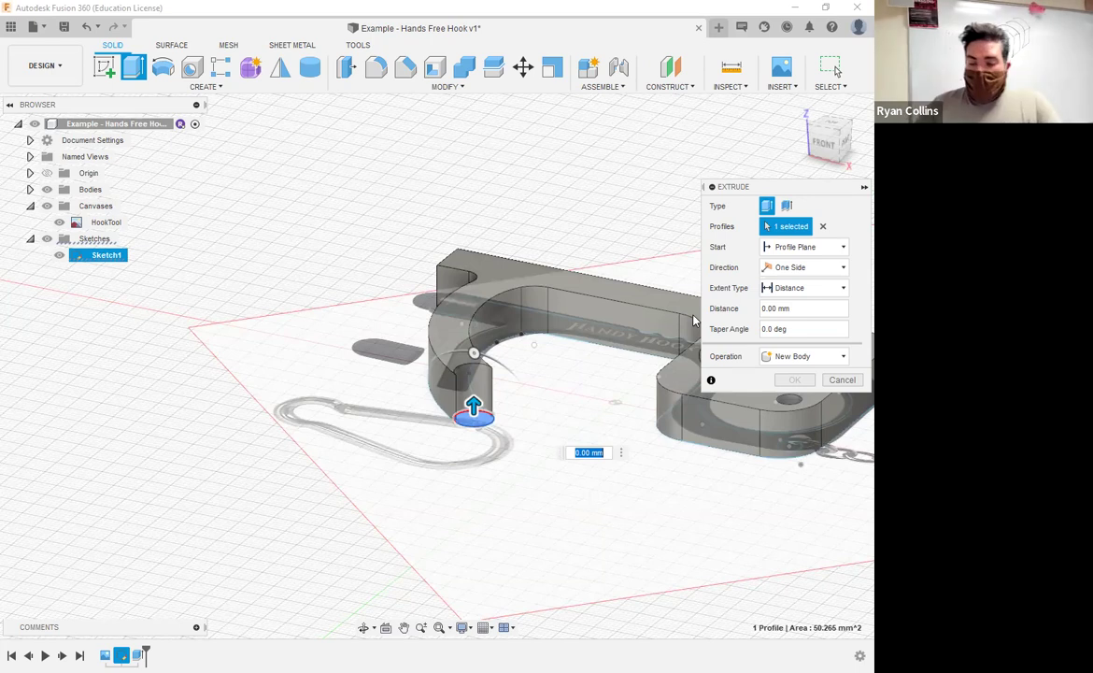
type("11")
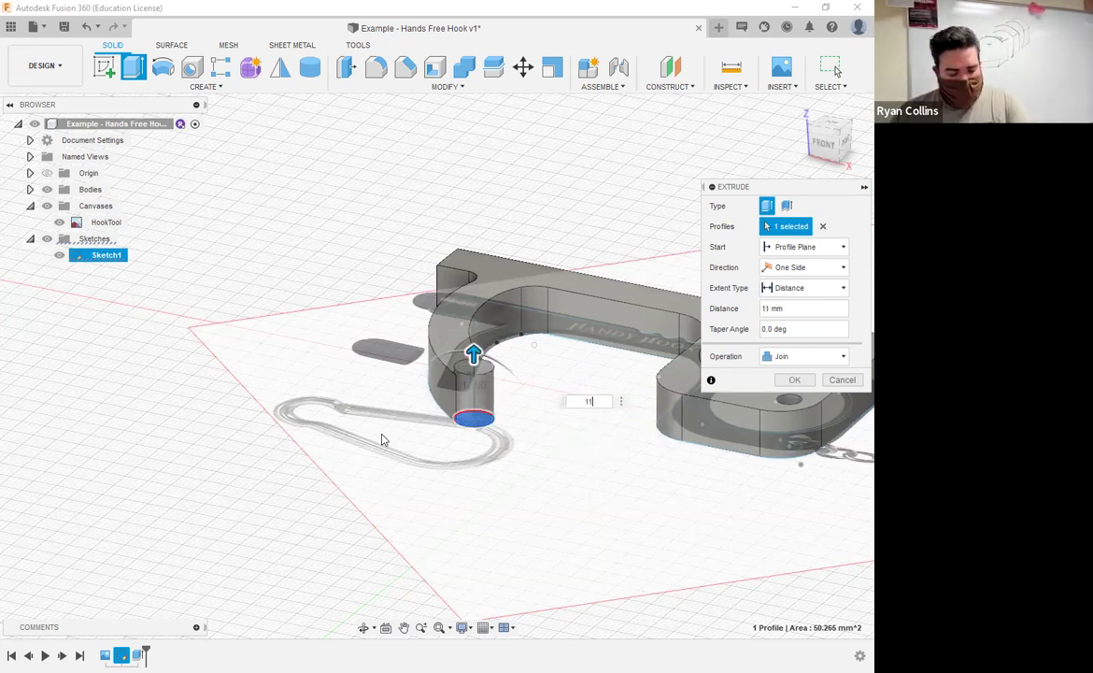
middle_click_drag(500, 405, 367, 386, "shift")
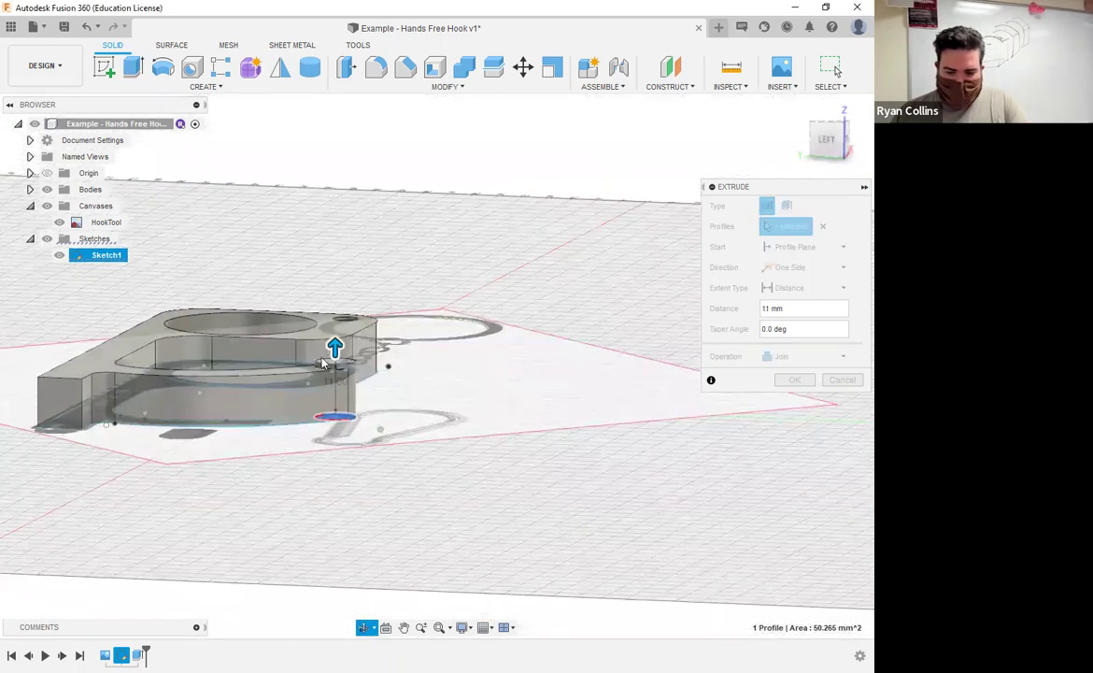
scroll(355, 378, "up", 4)
scroll(509, 483, "down", 3)
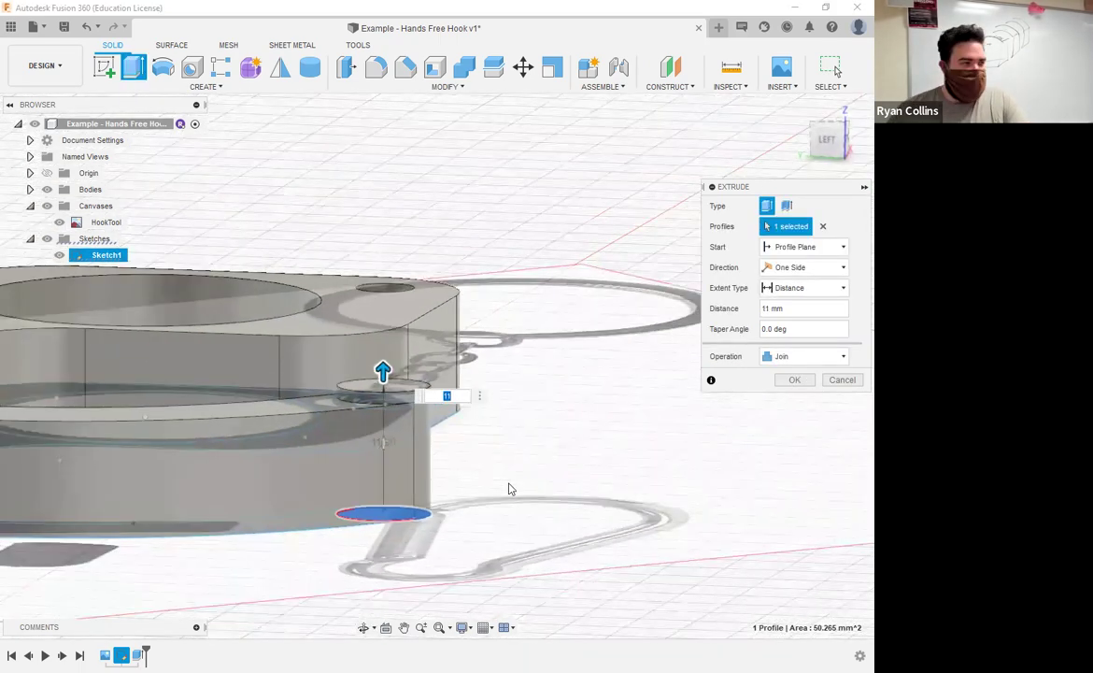
middle_click_drag(509, 483, 506, 367)
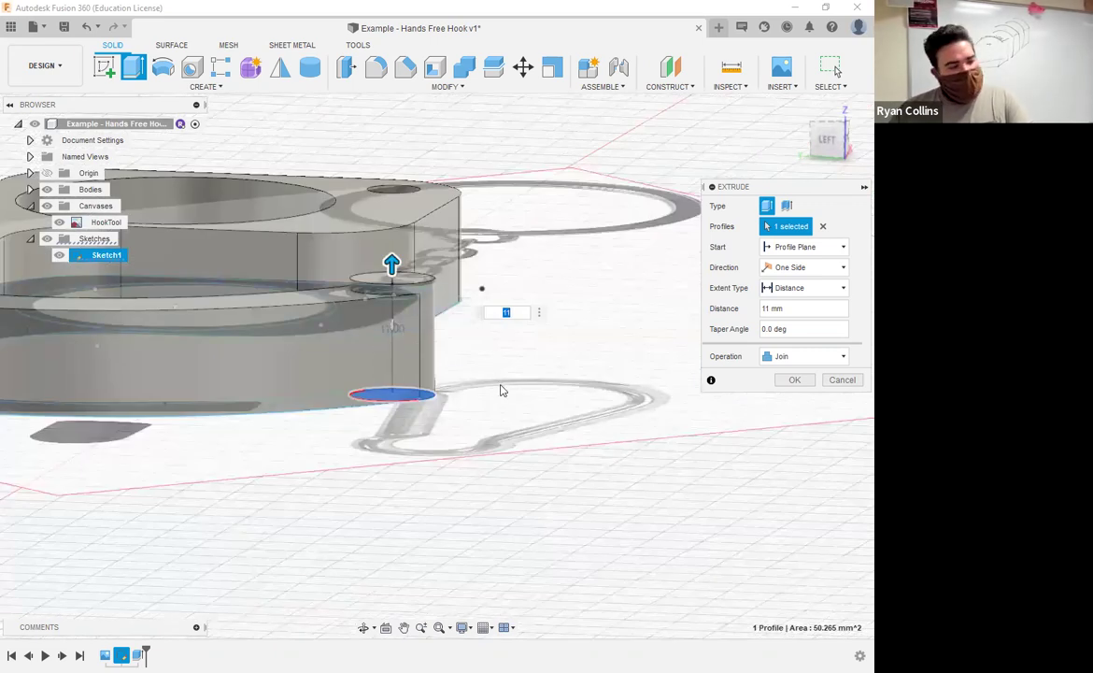
middle_click_drag(563, 407, 519, 430, "shift")
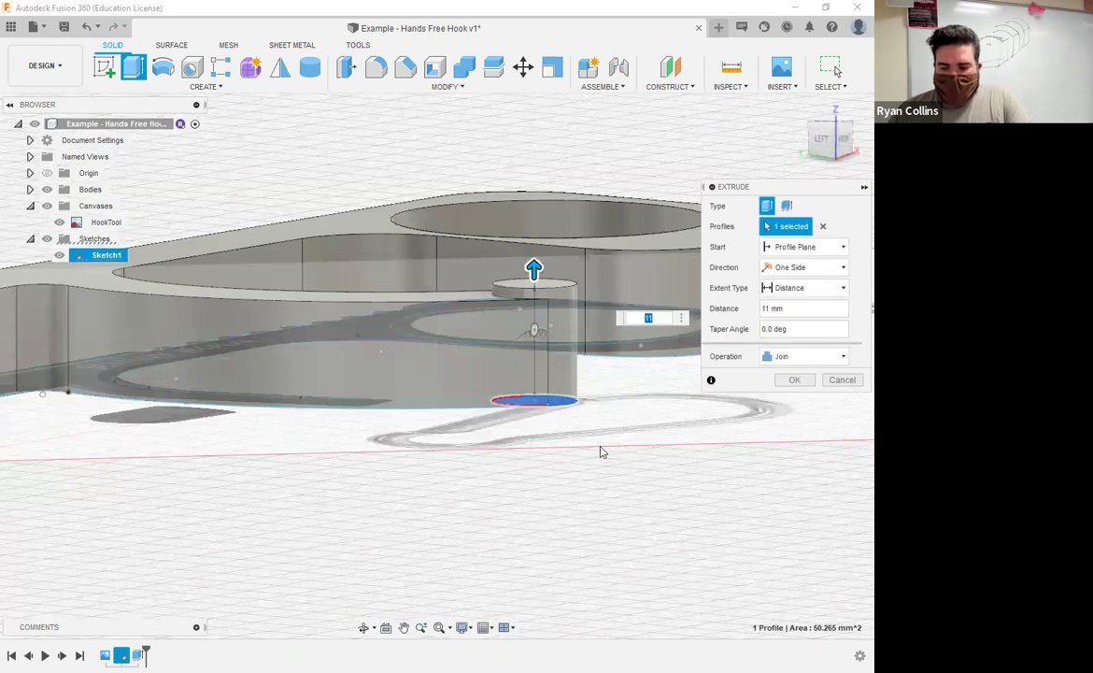
Step: Make the circle's extrusion two-sided with 1 mm on the second side and join it to the hook body
left_click(792, 268)
left_click(790, 317)
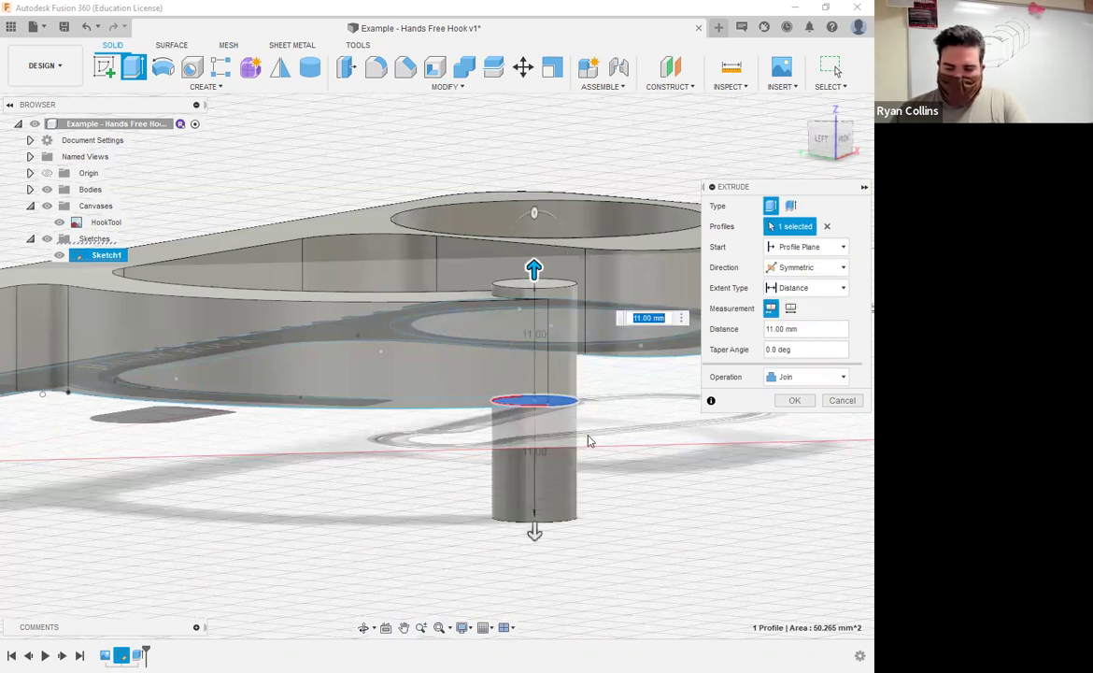
left_click(809, 267)
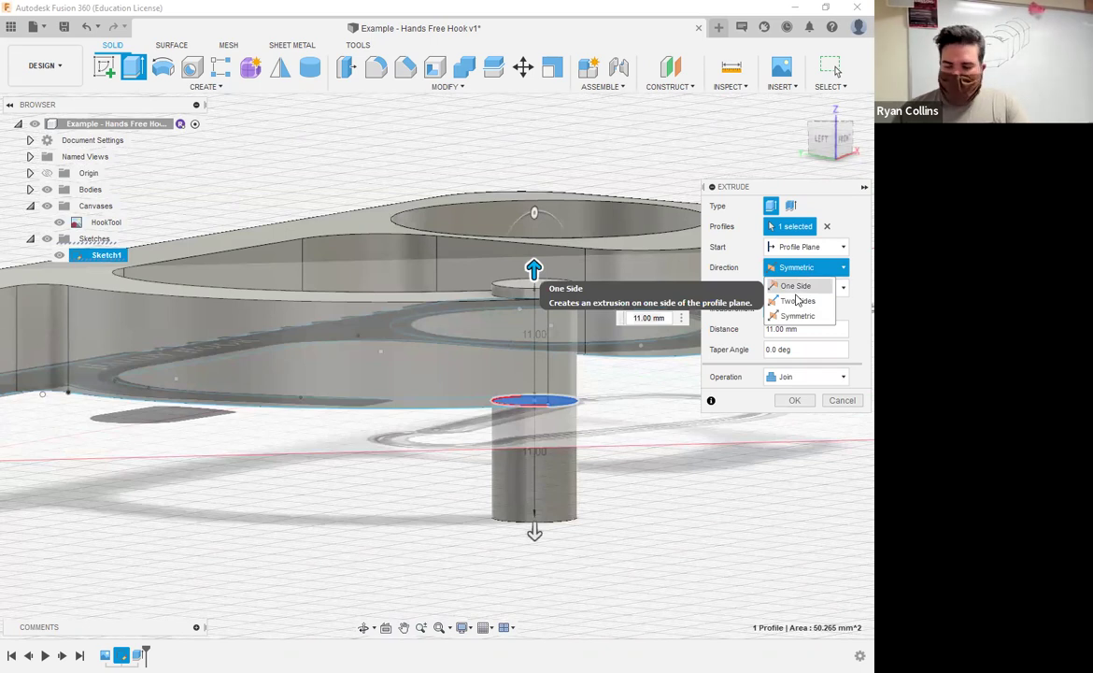
left_click(797, 300)
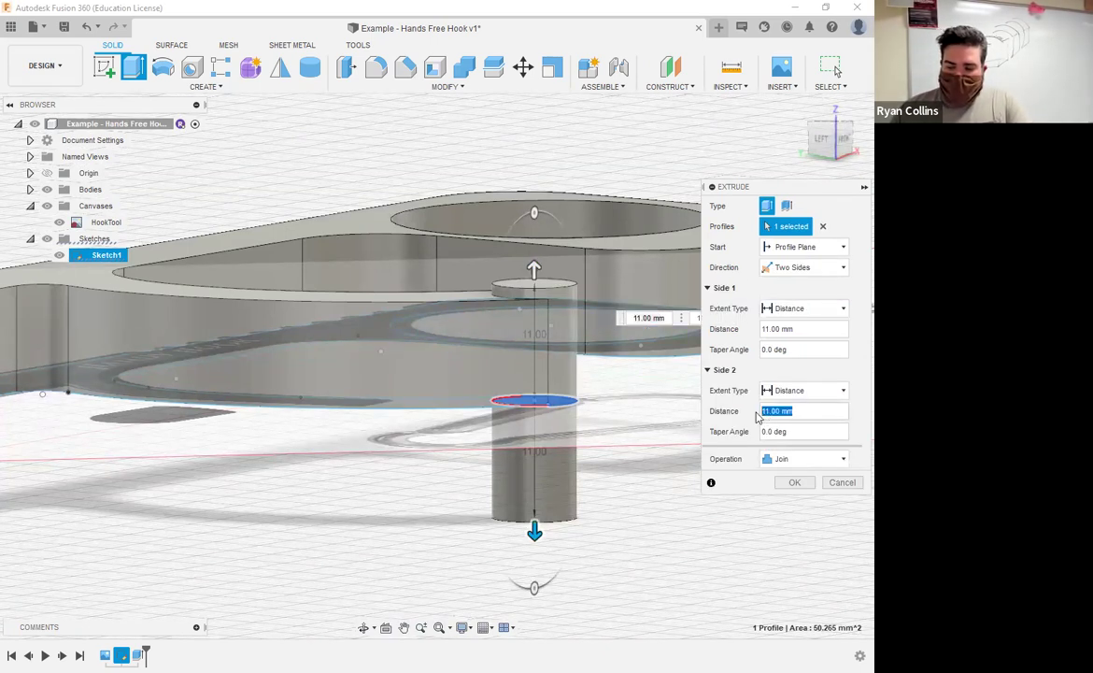
left_click(796, 414)
type("1")
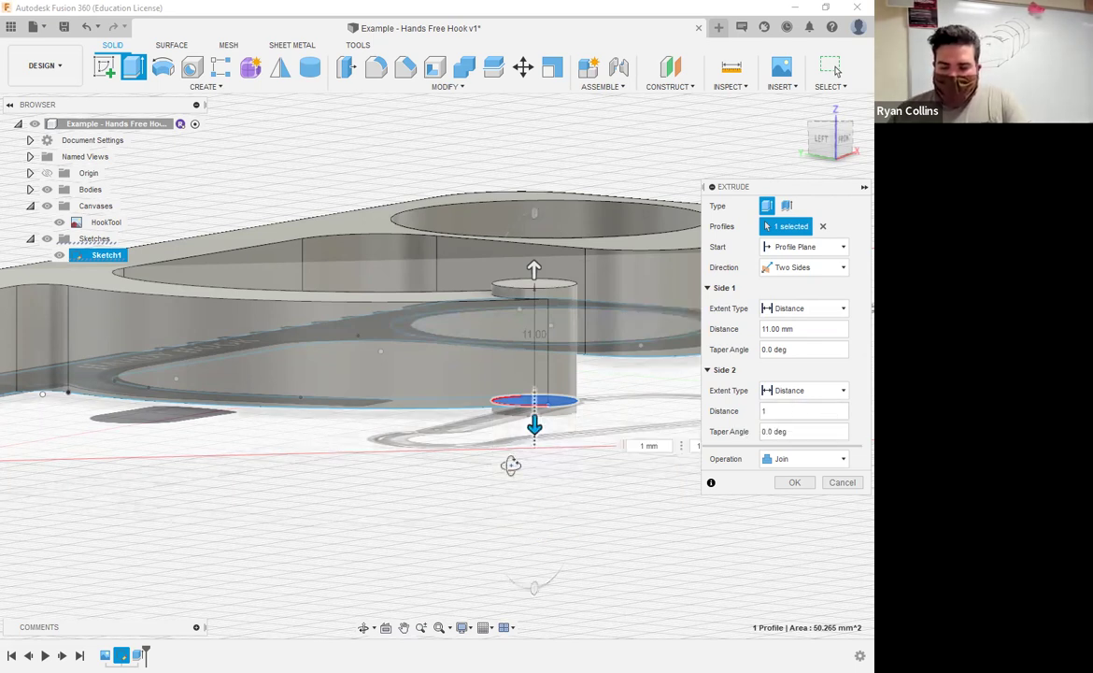
middle_click_drag(556, 454, 751, 216, "shift")
scroll(556, 447, "up", 4)
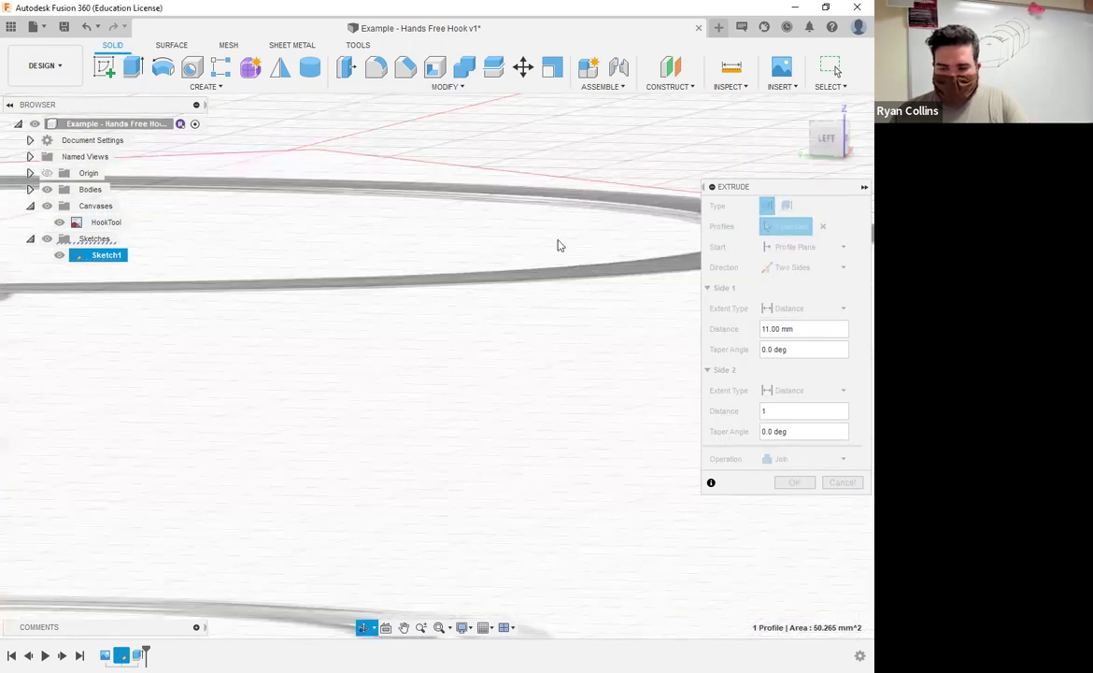
scroll(290, 380, "down", 8)
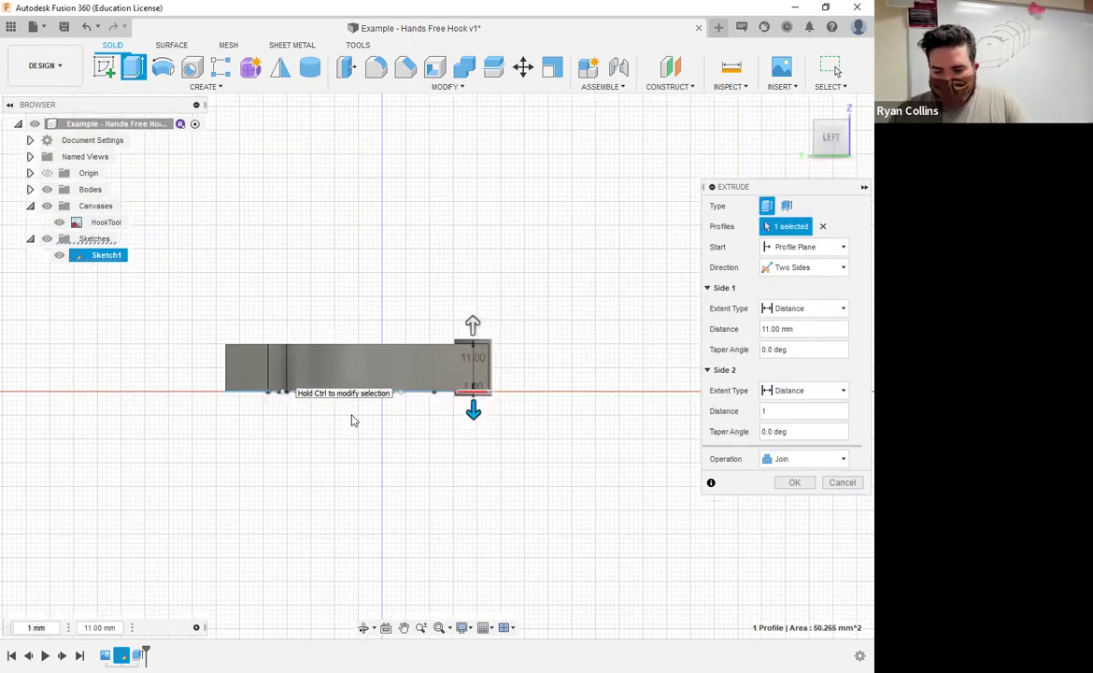
scroll(507, 392, "up", 3)
scroll(547, 369, "up", 3)
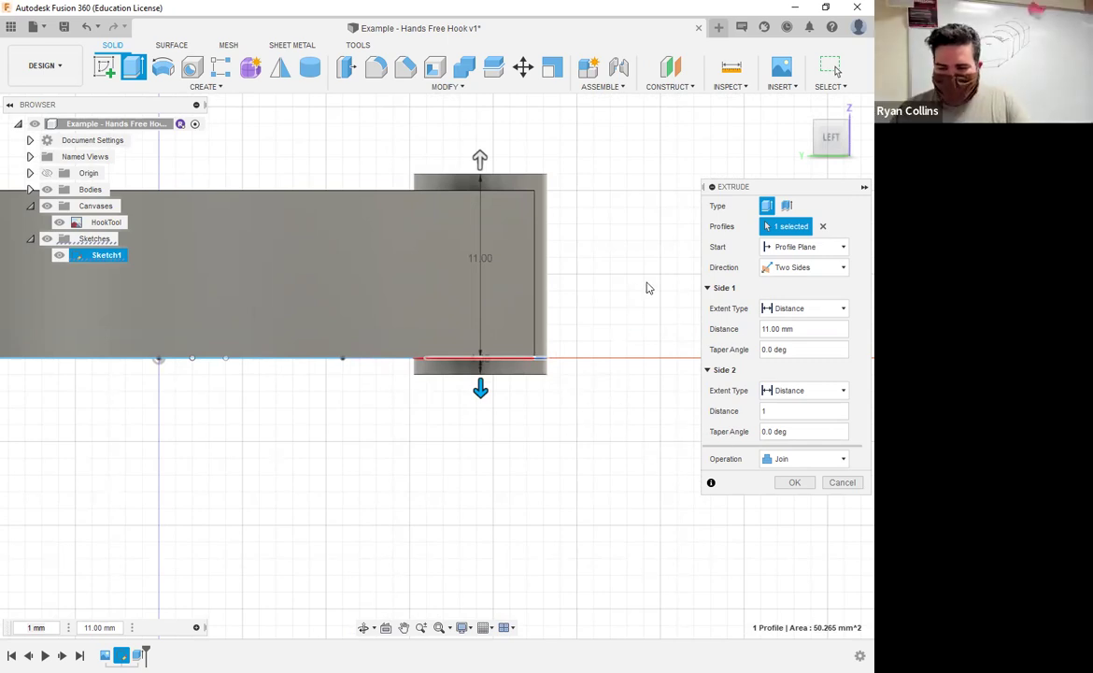
middle_click_drag(634, 307, 382, 382, "shift")
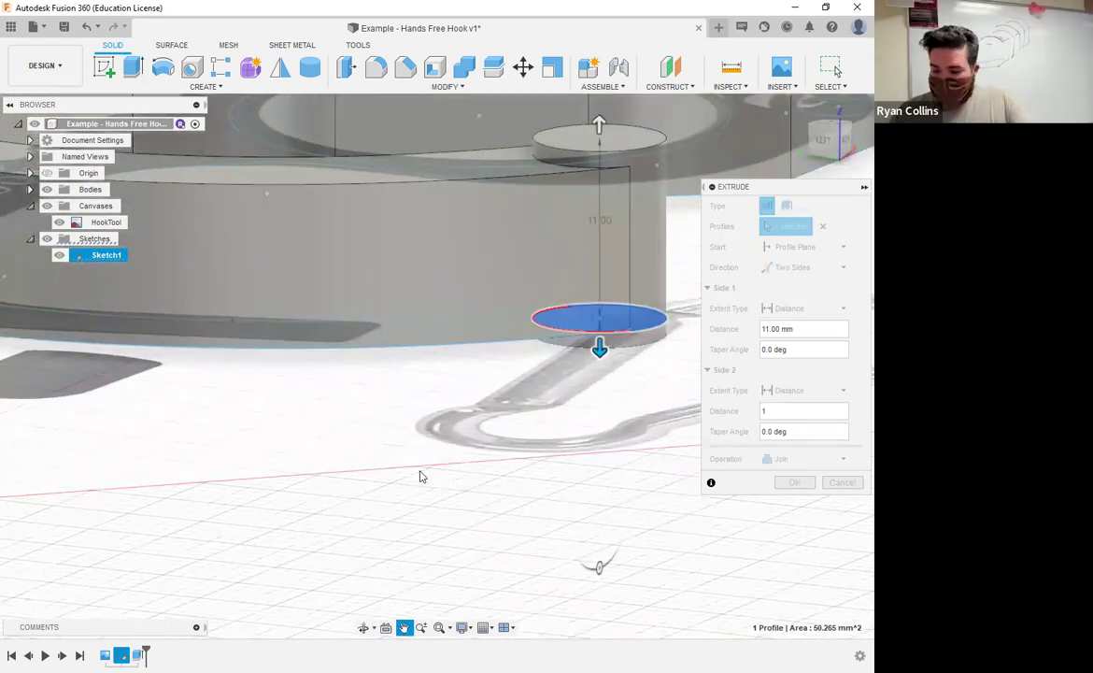
scroll(400, 379, "up", 2)
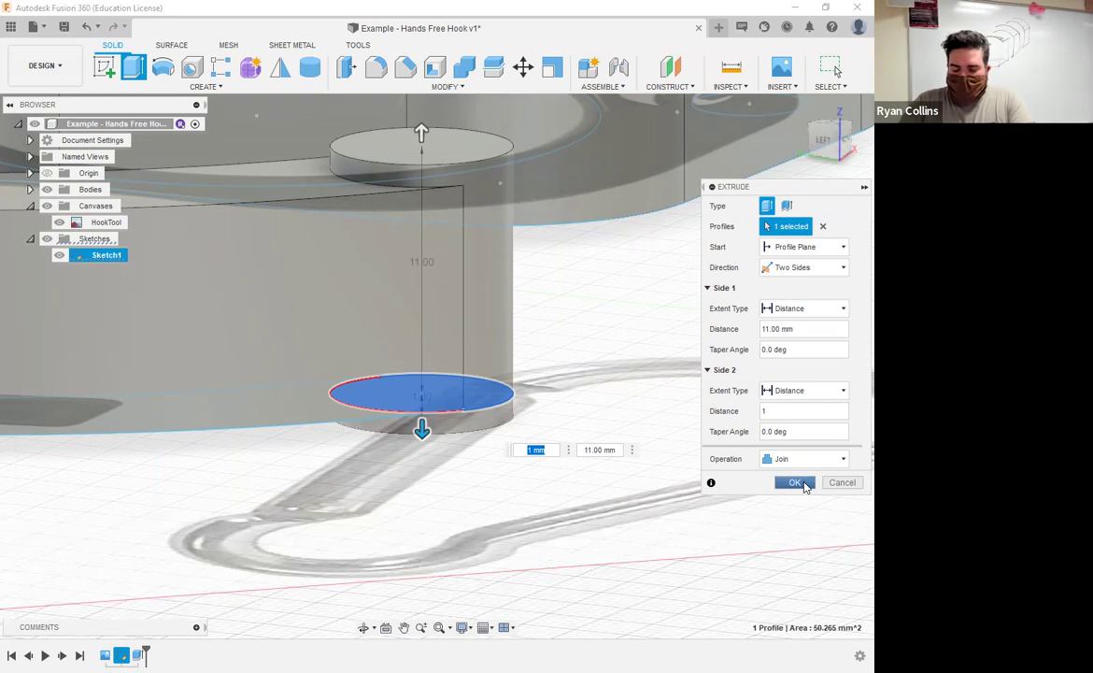
left_click(795, 483)
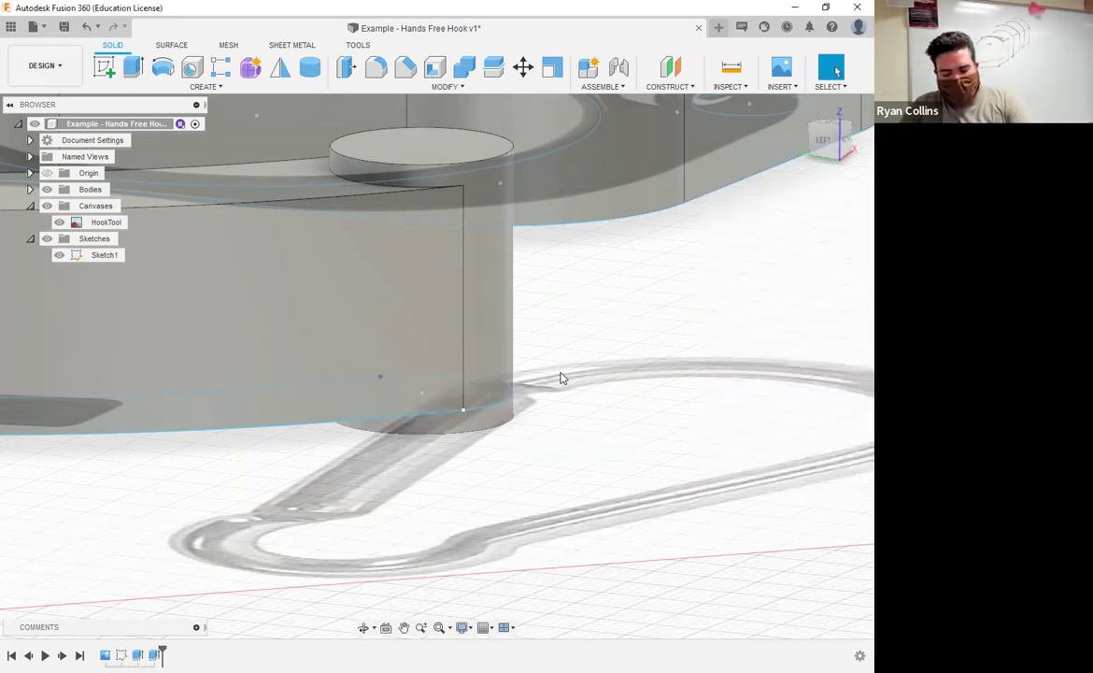
Step: Try a constant 2 mm fillet on the outer edge chains of the hook's top and bottom faces
scroll(562, 378, "down", 5)
middle_click_drag(514, 402, 478, 428, "shift")
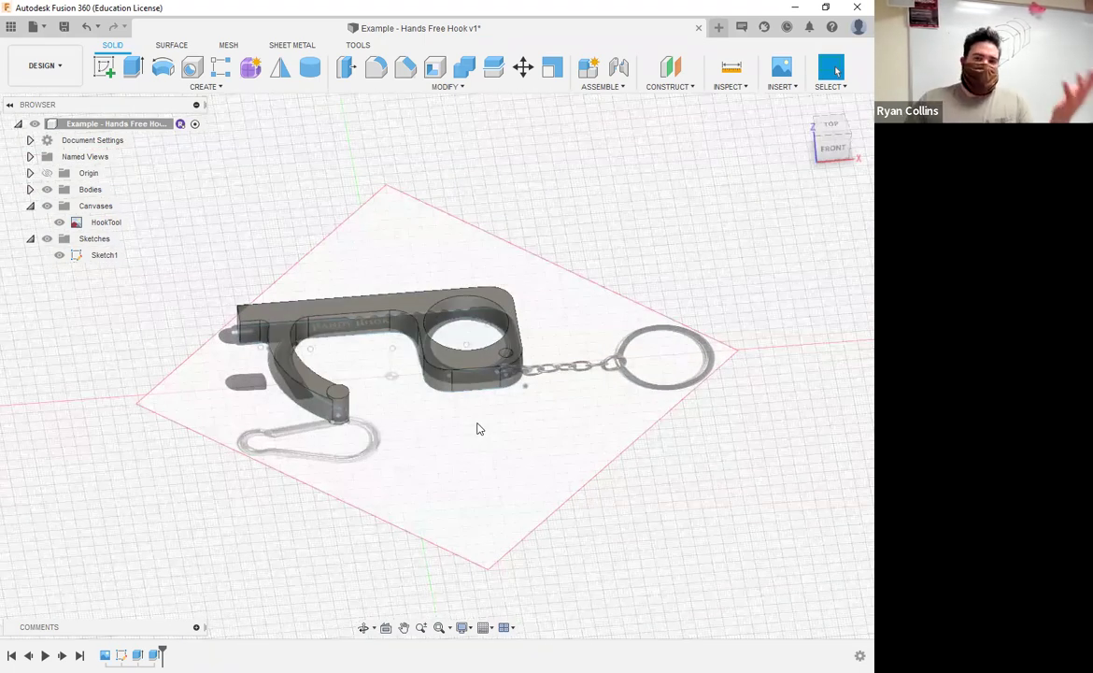
scroll(422, 412, "up", 1)
scroll(351, 354, "up", 3)
middle_click_drag(351, 354, 442, 371)
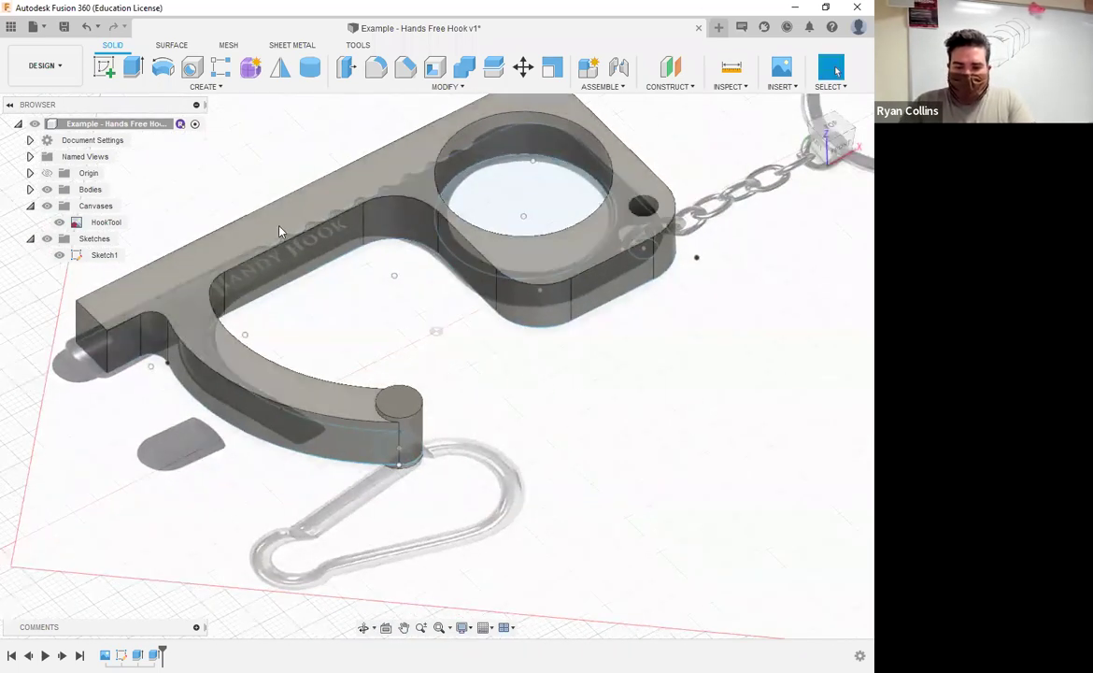
left_click(375, 69)
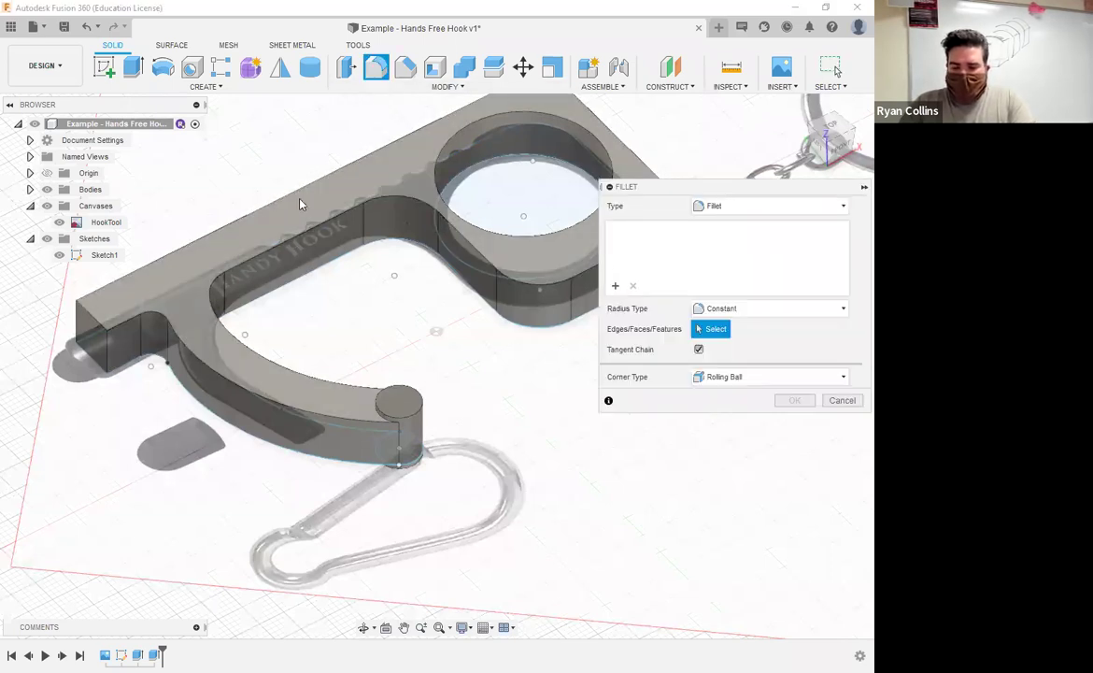
middle_click_drag(534, 272, 340, 272, "shift")
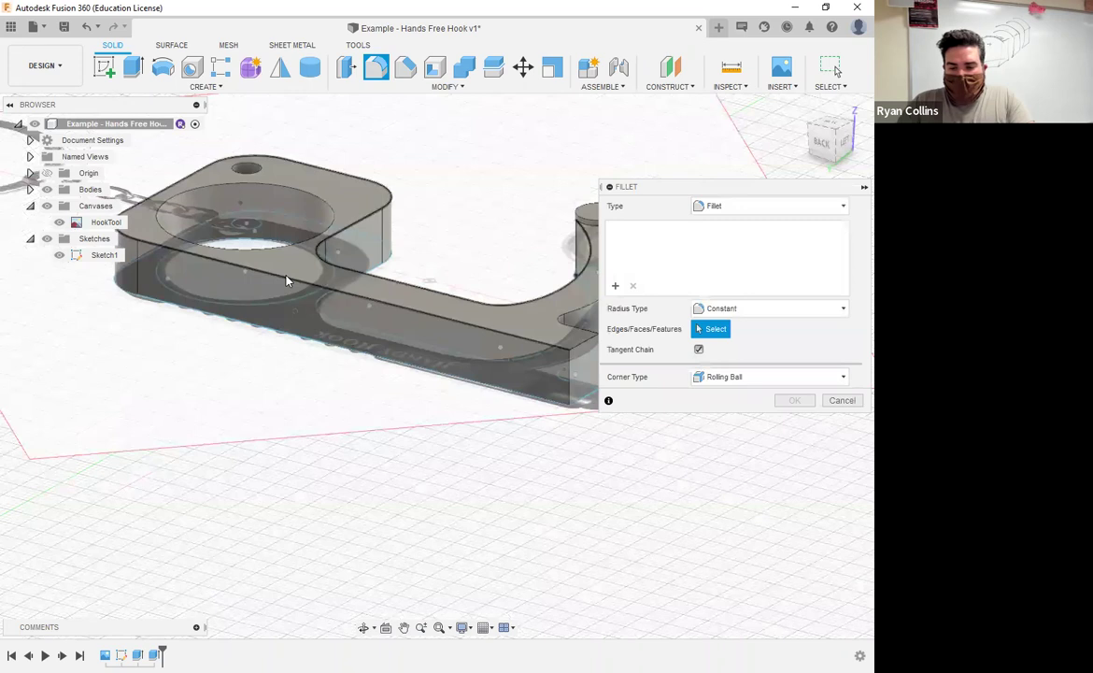
left_click(282, 312)
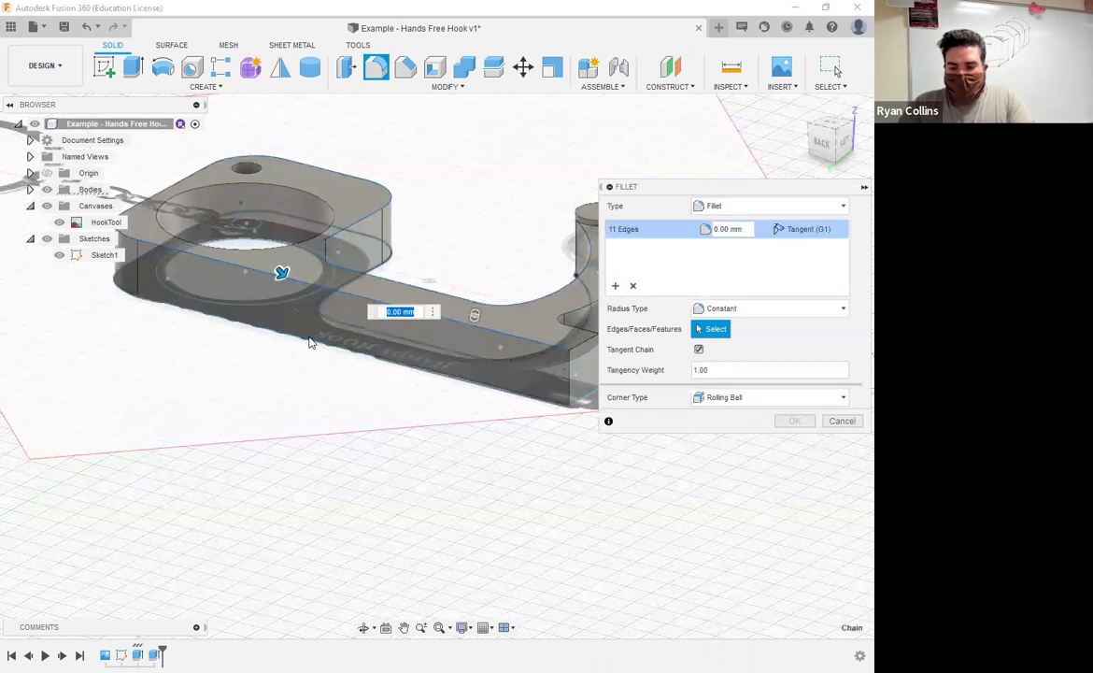
left_click(312, 364)
type("14")
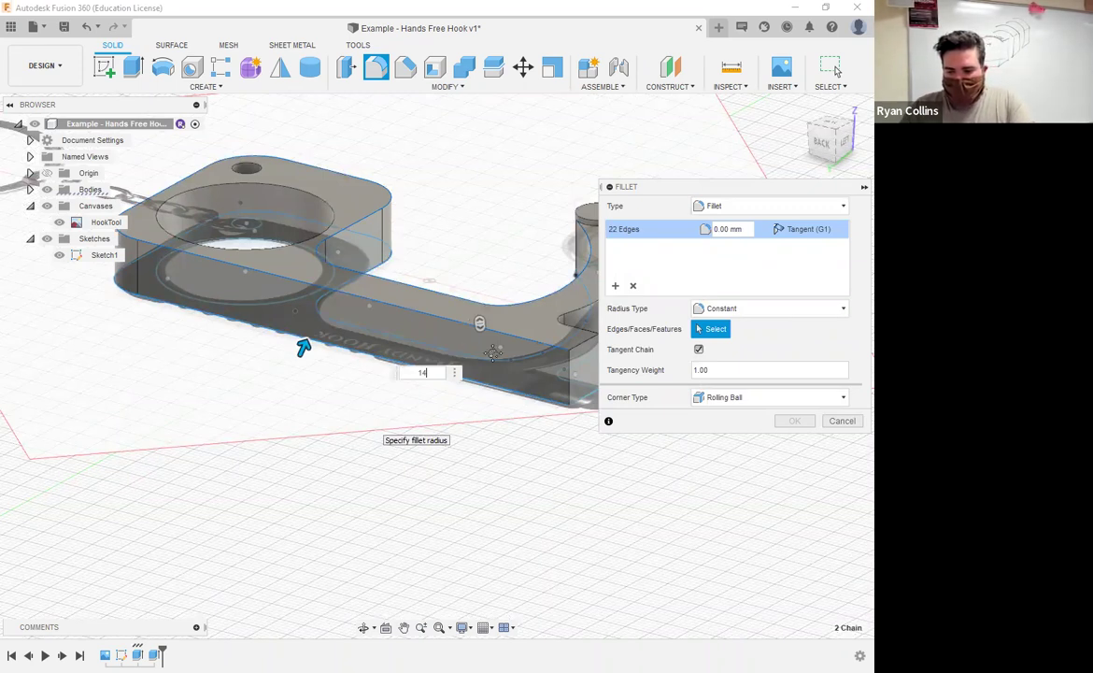
middle_click_drag(493, 353, 694, 244, "shift")
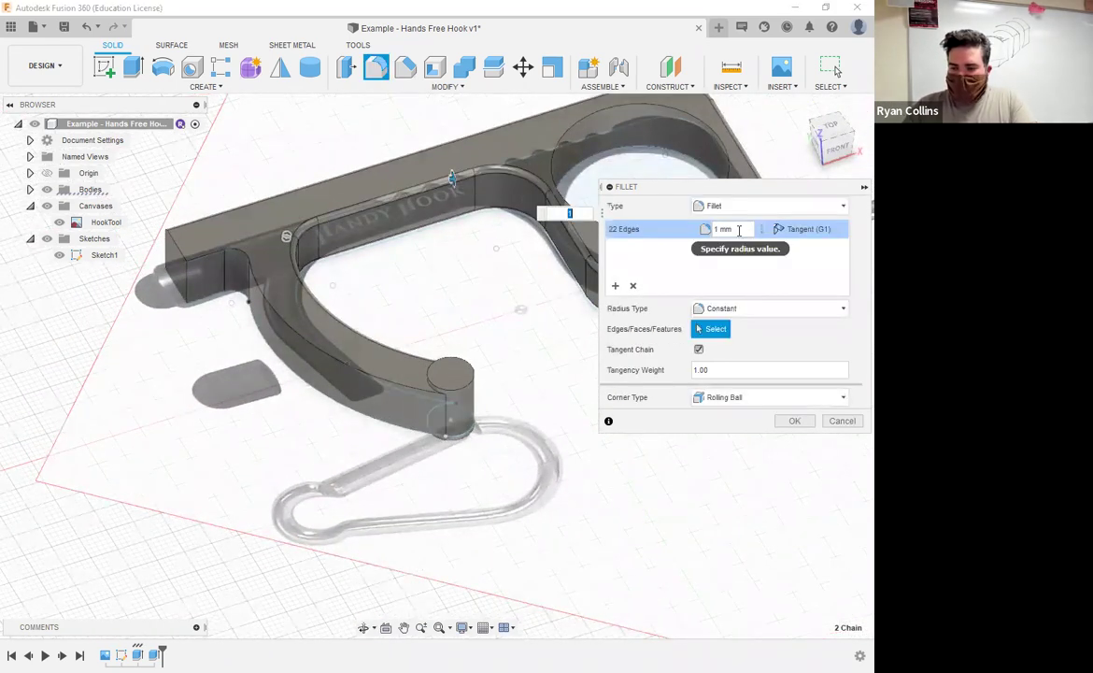
type("2")
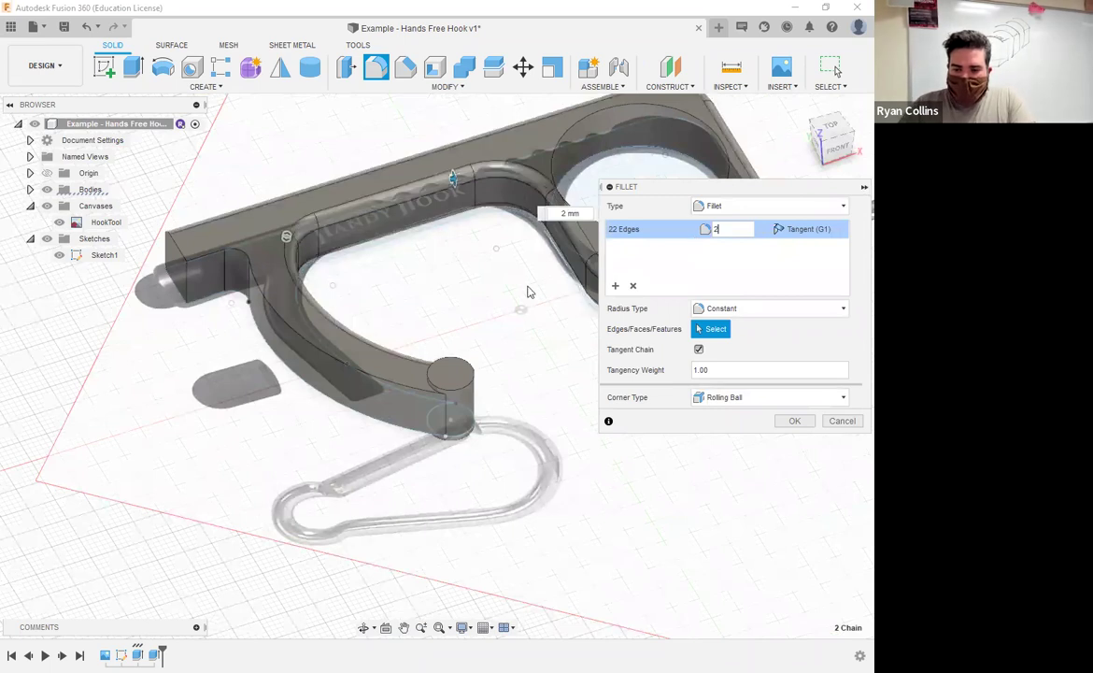
middle_click_drag(459, 265, 490, 265, "shift")
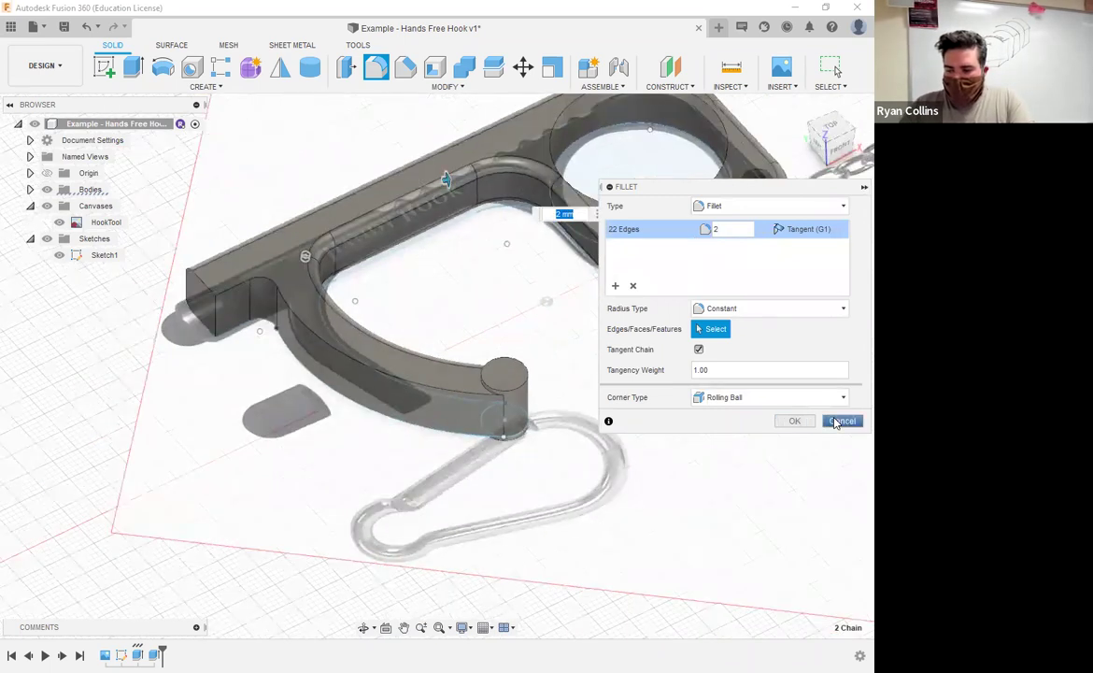
Step: Switch the fillet type to Full Round Fillet and pick the hook's tangent side walls as center faces
left_click(772, 209)
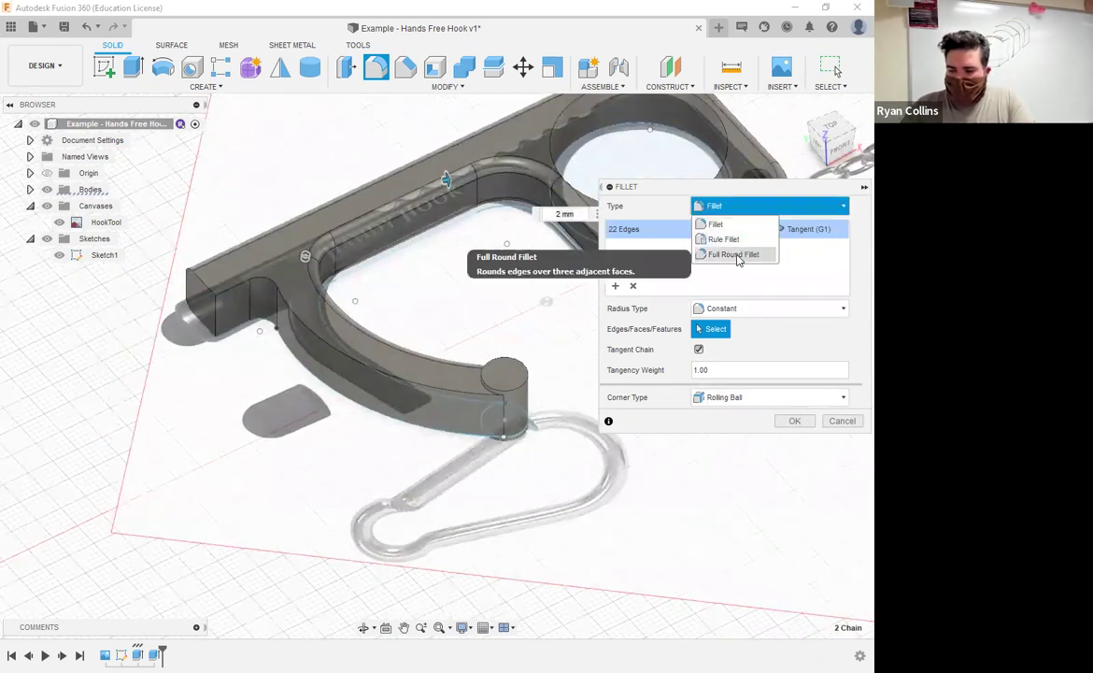
left_click(737, 255)
middle_click_drag(404, 259, 362, 267, "shift")
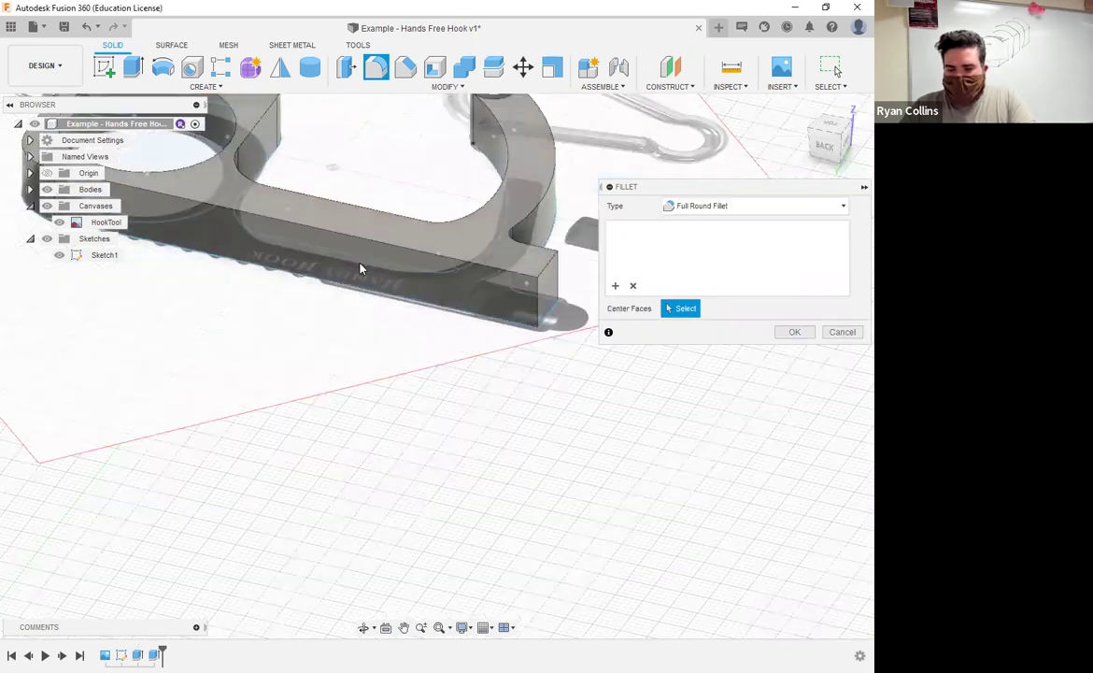
middle_click_drag(410, 389, 355, 384, "shift")
left_click(532, 337)
middle_click_drag(387, 335, 317, 343)
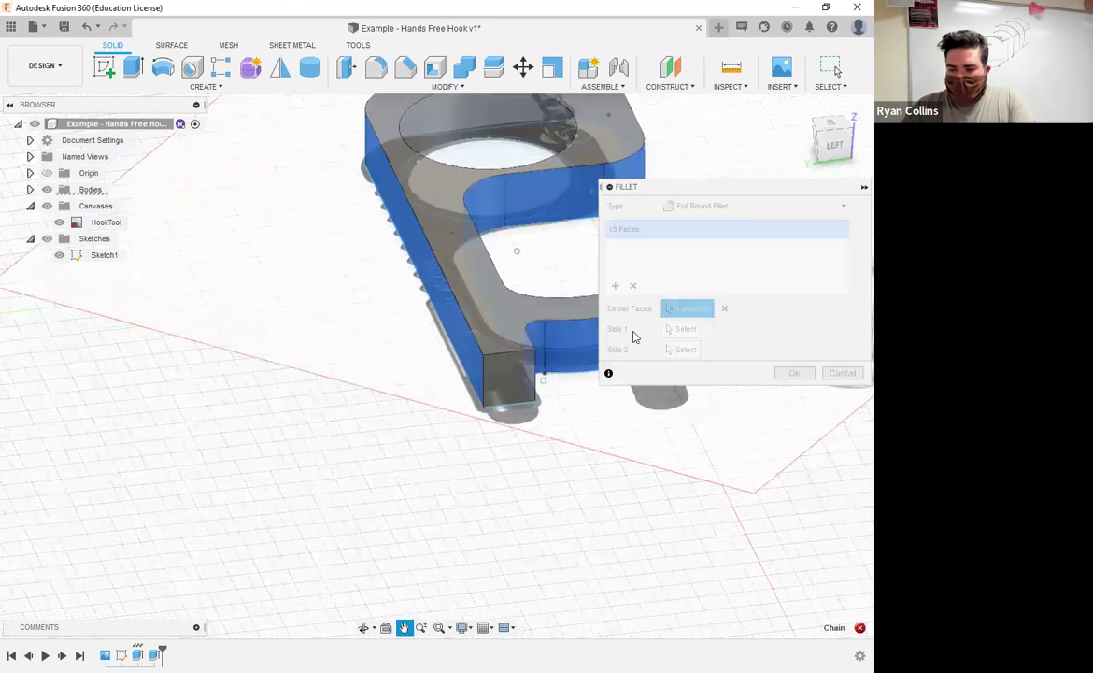
Step: Try assigning both the top and bottom faces of the hook to Side 1 of the full round fillet
left_click(685, 328)
left_click(379, 300)
middle_click_drag(451, 451, 627, 344, "shift")
left_click(406, 506)
middle_click_drag(407, 506, 680, 350, "shift")
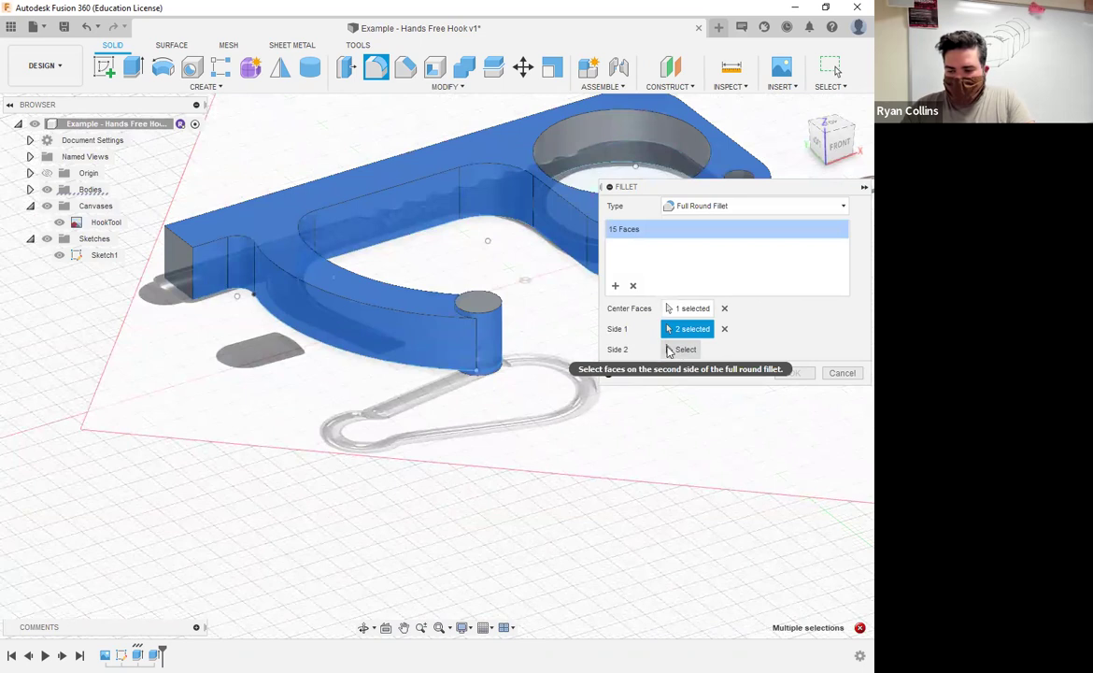
Step: Clear Side 1, then try the full round fillet with the top face as Side 1 and the bottom face as Side 2
left_click(681, 350)
left_click(724, 328)
left_click(686, 329)
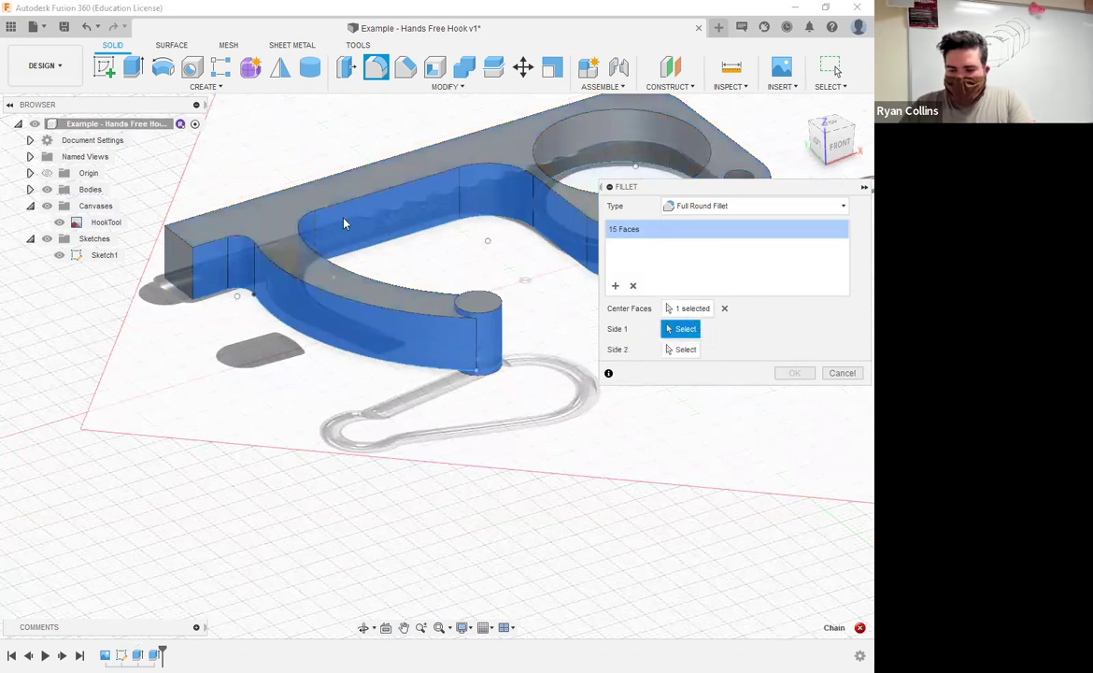
left_click(268, 214)
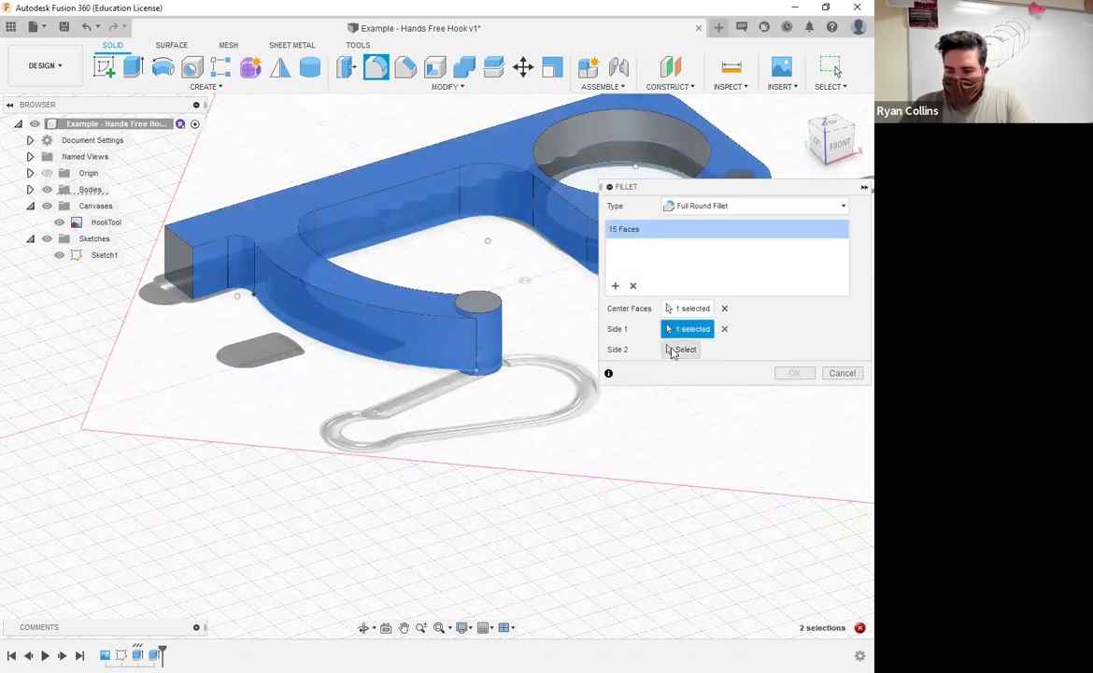
middle_click_drag(510, 437, 268, 574, "shift")
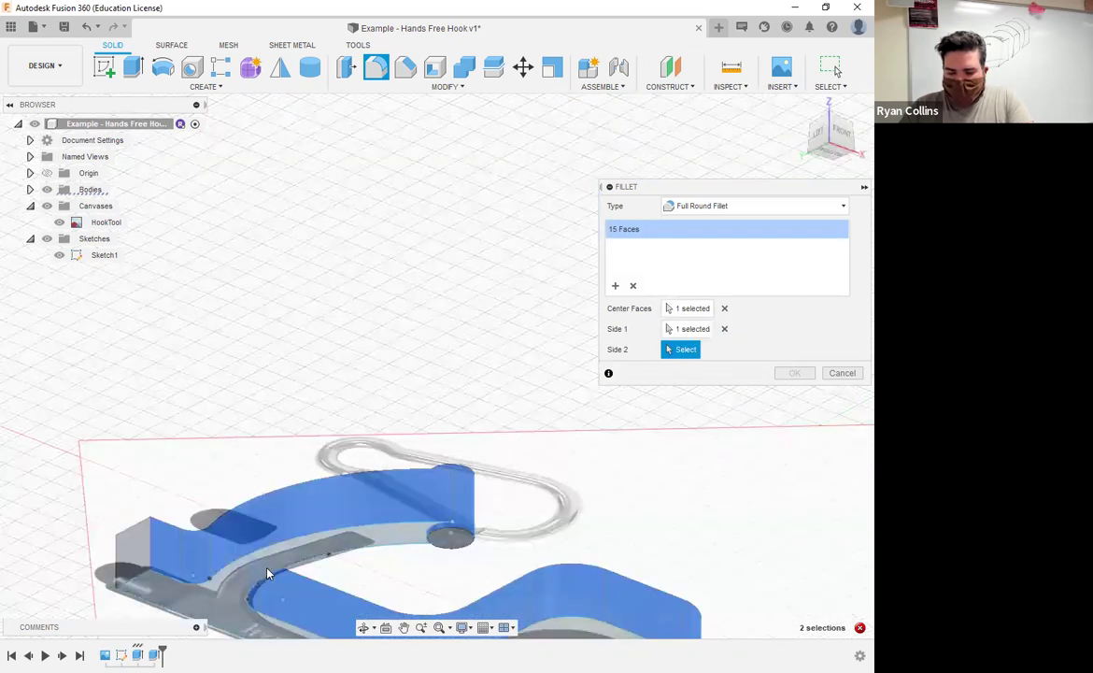
left_click(267, 571)
middle_click_drag(503, 442, 442, 356, "shift")
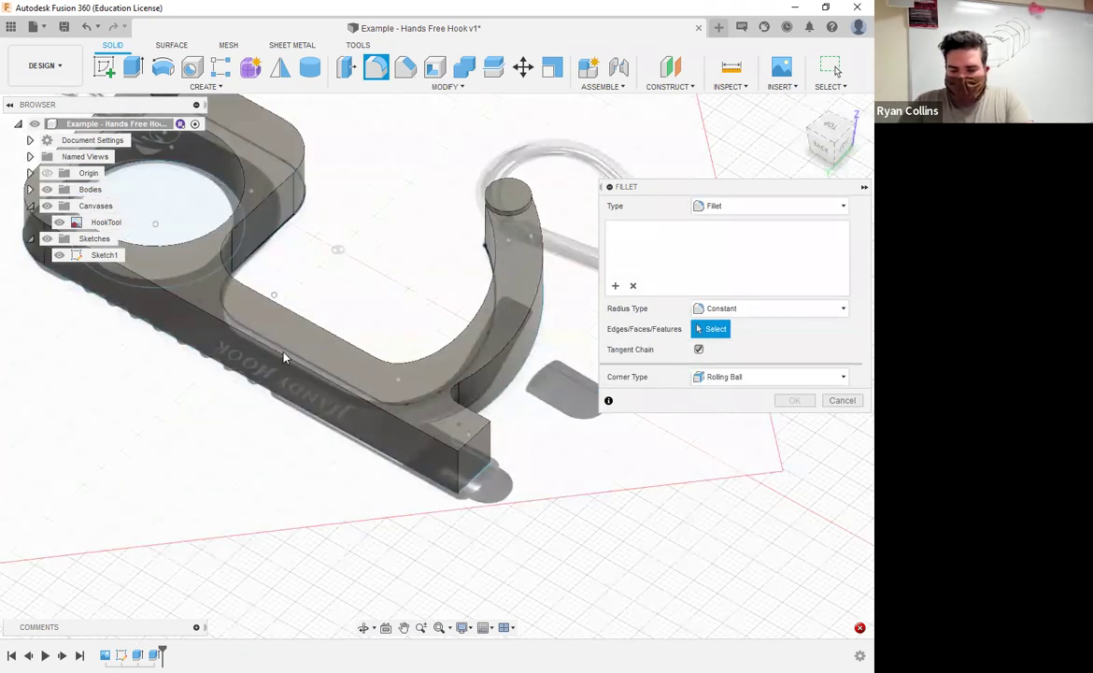
Step: Try a constant 3 mm fillet on the hook's top outer edge chain and its entire bottom face
left_click(284, 352)
middle_click_drag(324, 326, 304, 384, "shift")
left_click(148, 467)
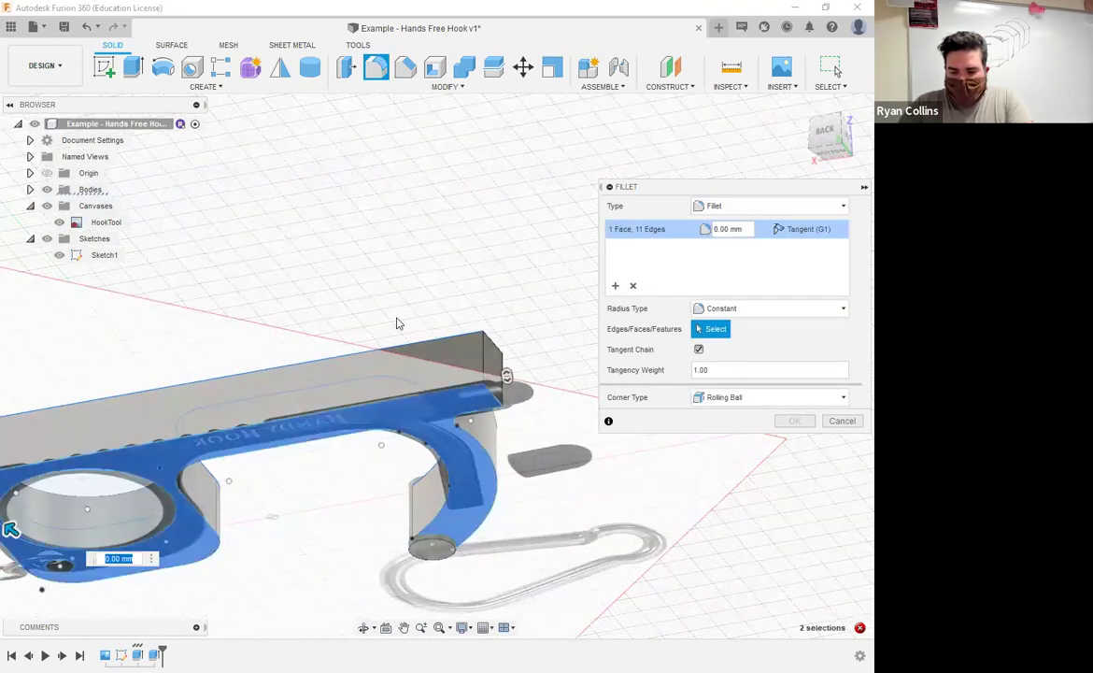
middle_click_drag(396, 323, 252, 353, "shift")
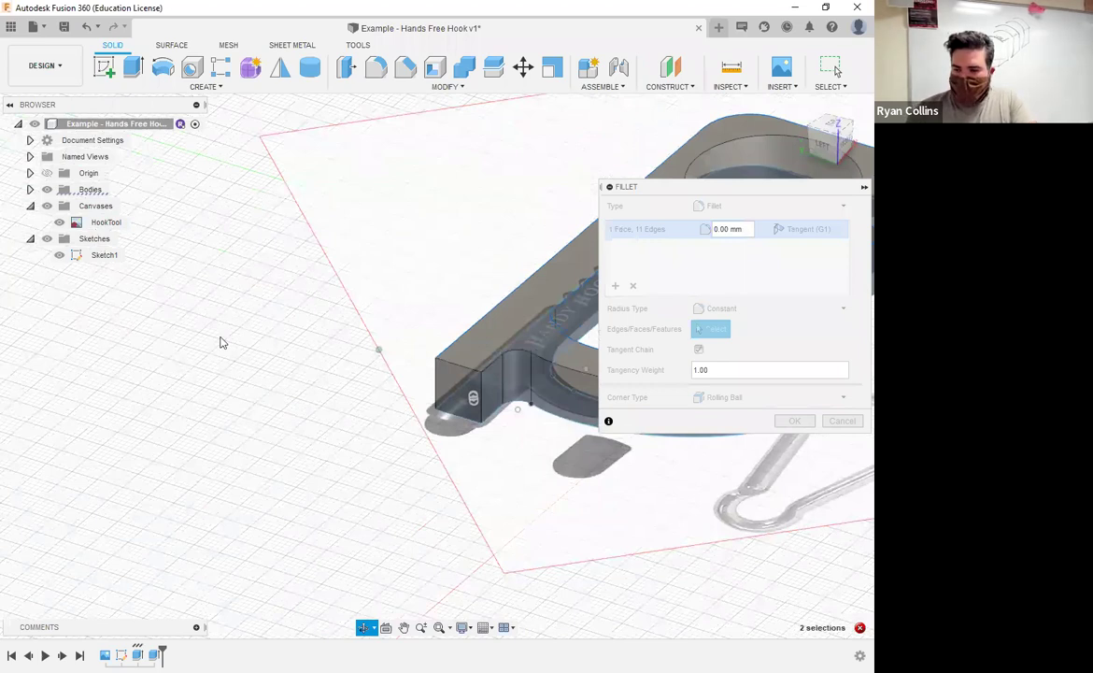
middle_click_drag(520, 360, 222, 342)
type("3")
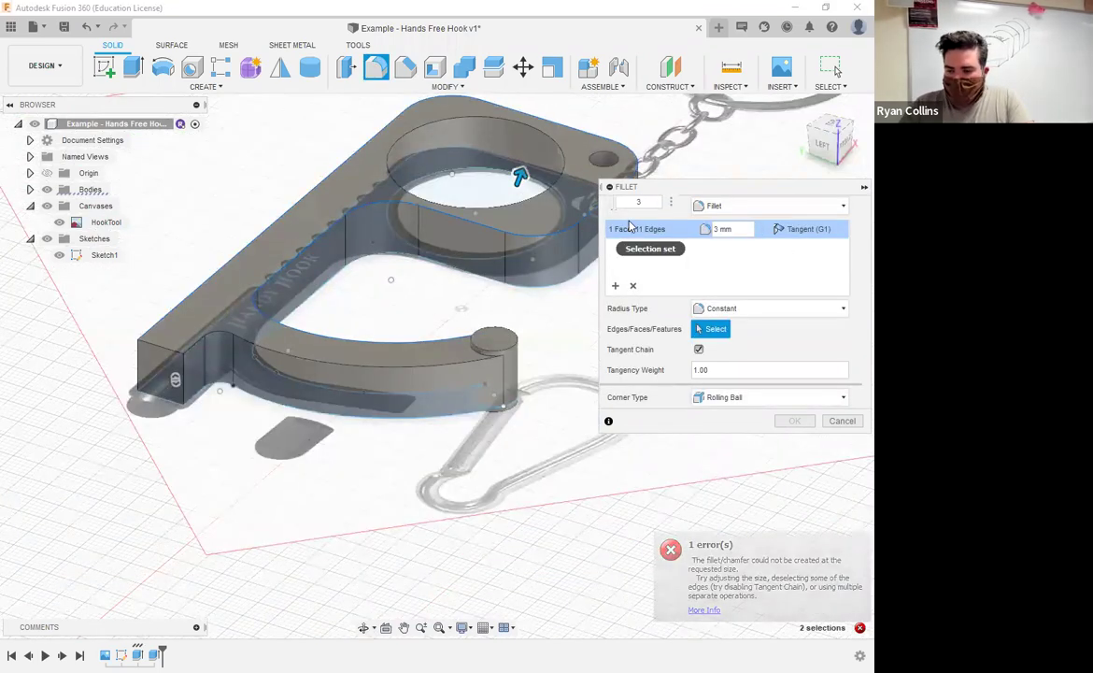
Step: Try reducing the fillet radius to 2 mm, and remove the selection set from the fillet
left_click(737, 229)
type("2")
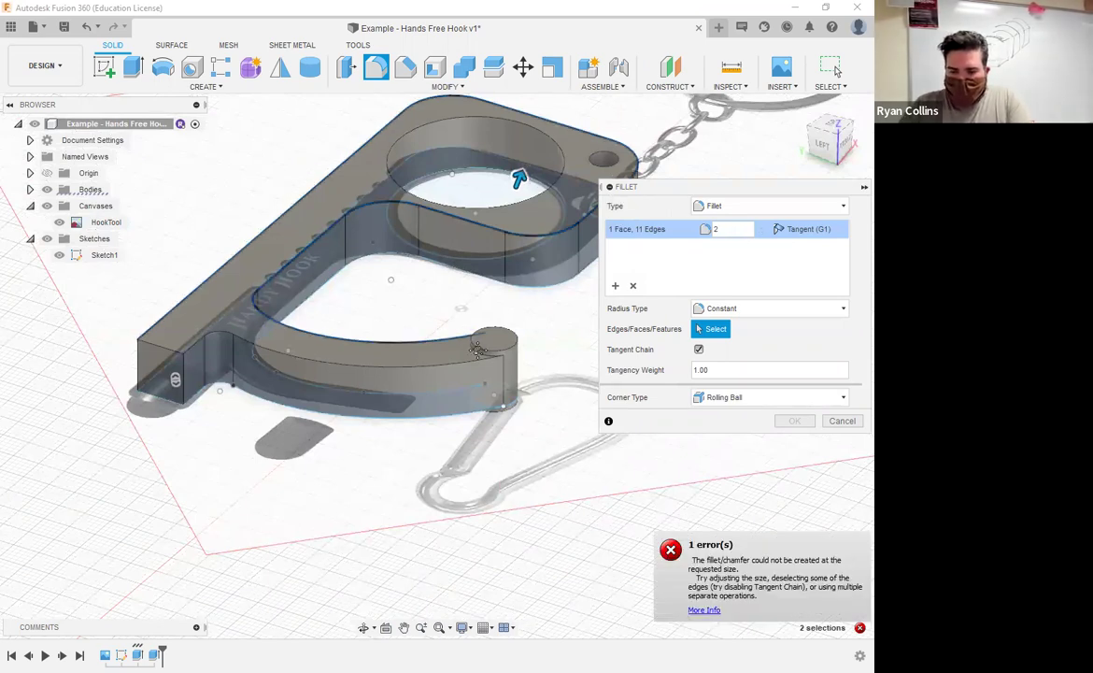
middle_click_drag(379, 355, 415, 358, "shift")
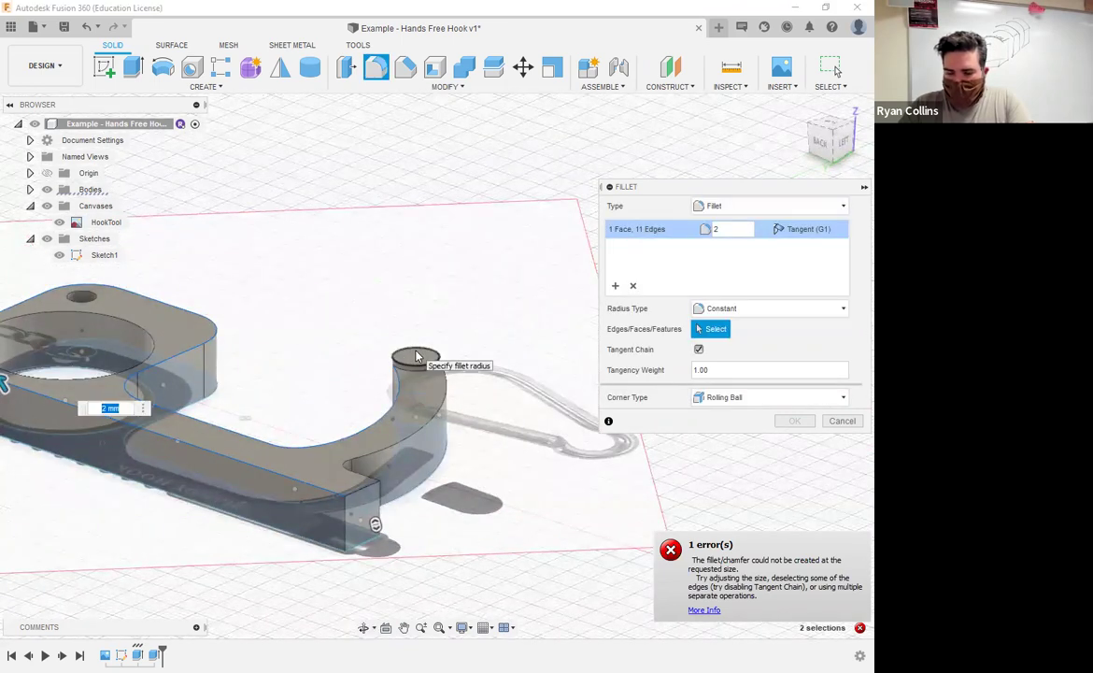
middle_click_drag(395, 328, 545, 278)
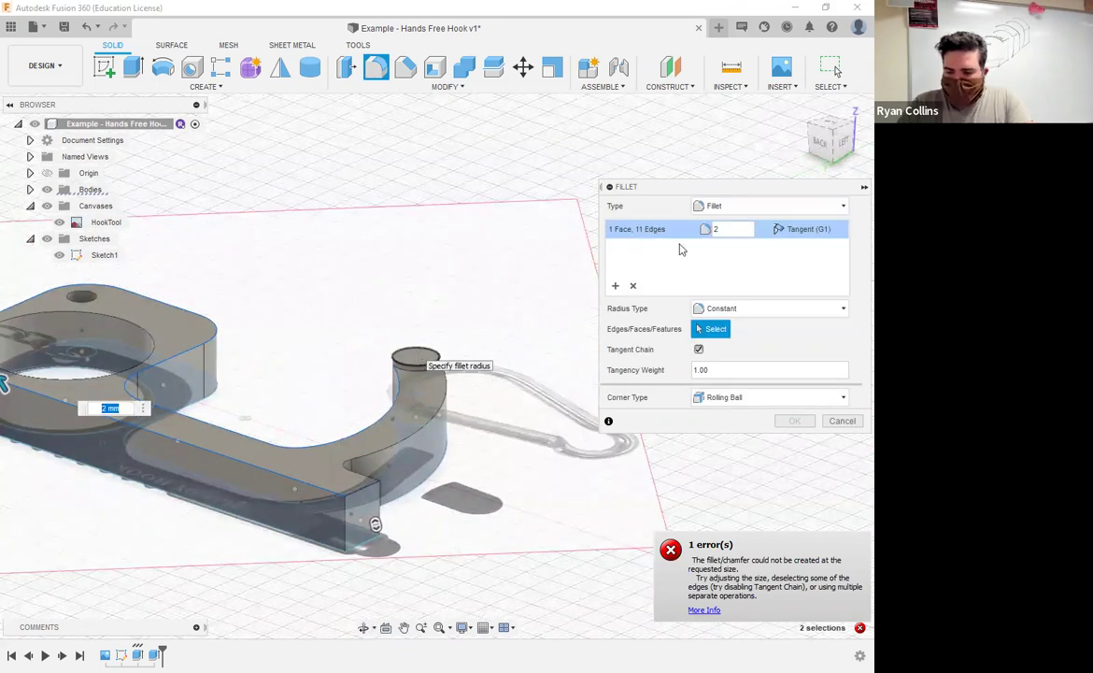
left_click(632, 286)
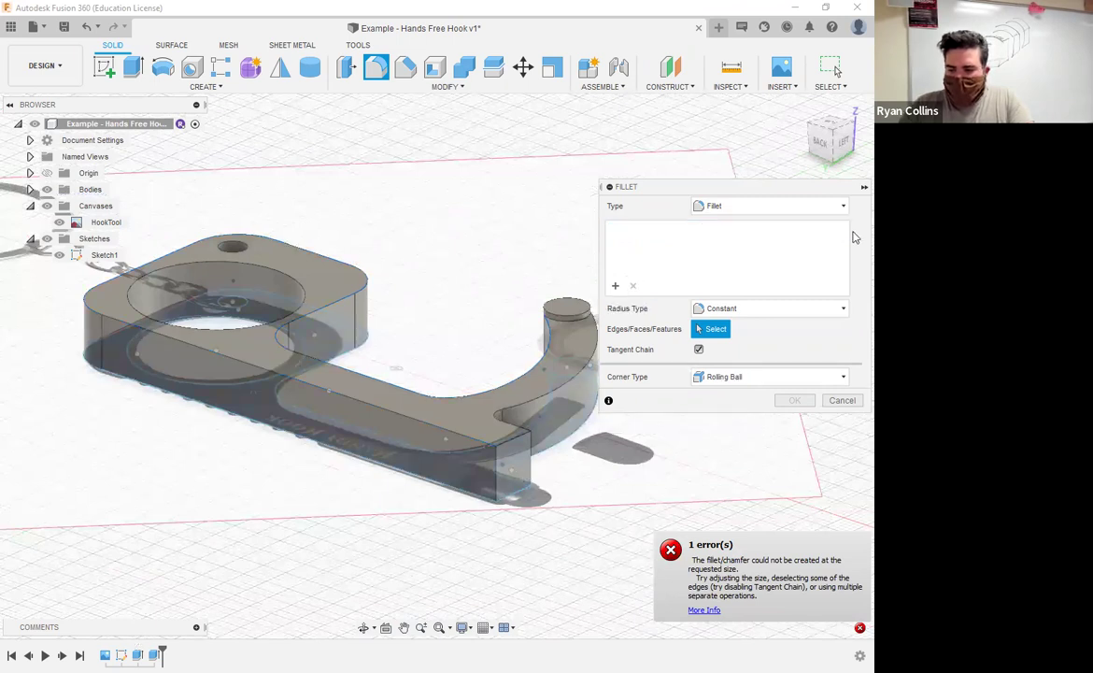
Step: Try a Full Round Fillet with the inner wall of the large finger hole as the center face
left_click(819, 210)
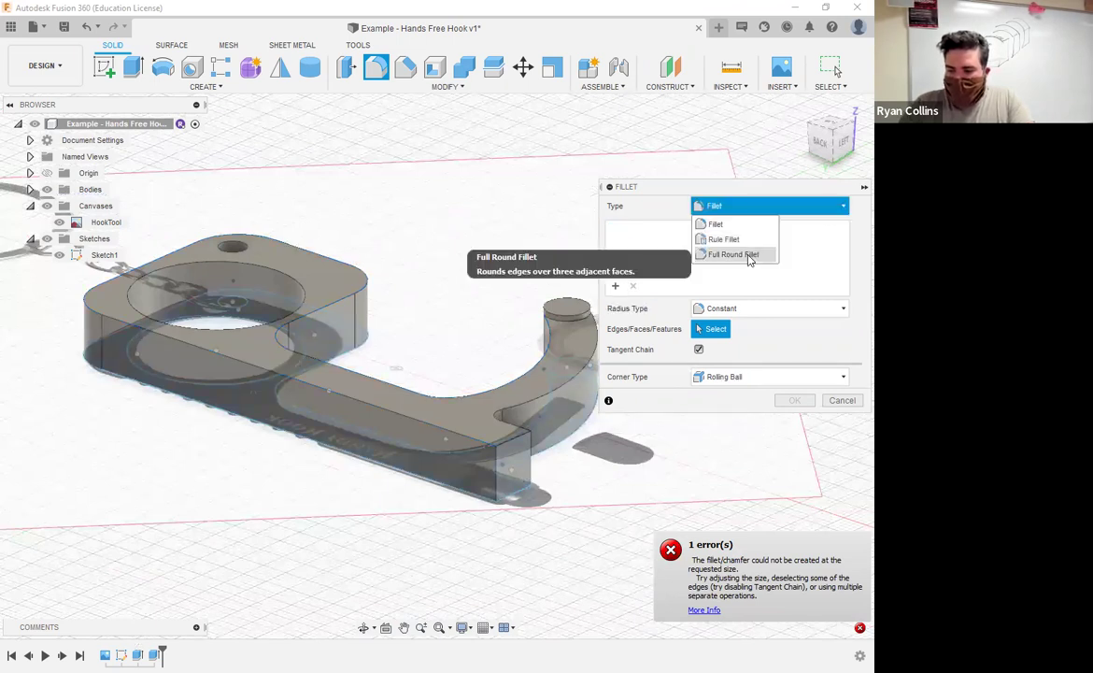
key("Return")
left_click(208, 294)
middle_click_drag(208, 293, 369, 366, "shift")
middle_click_drag(430, 416, 386, 398, "shift")
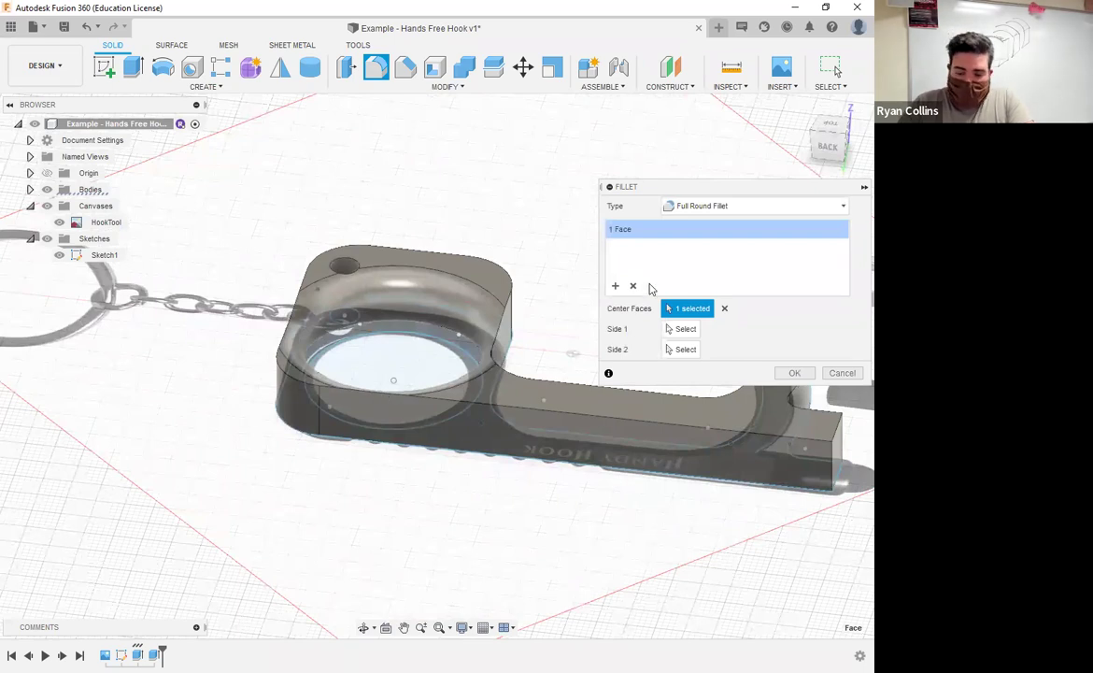
Step: Switch back to the standard Fillet type and apply a constant 2 mm radius to the finger hole's inner wall
left_click(756, 207)
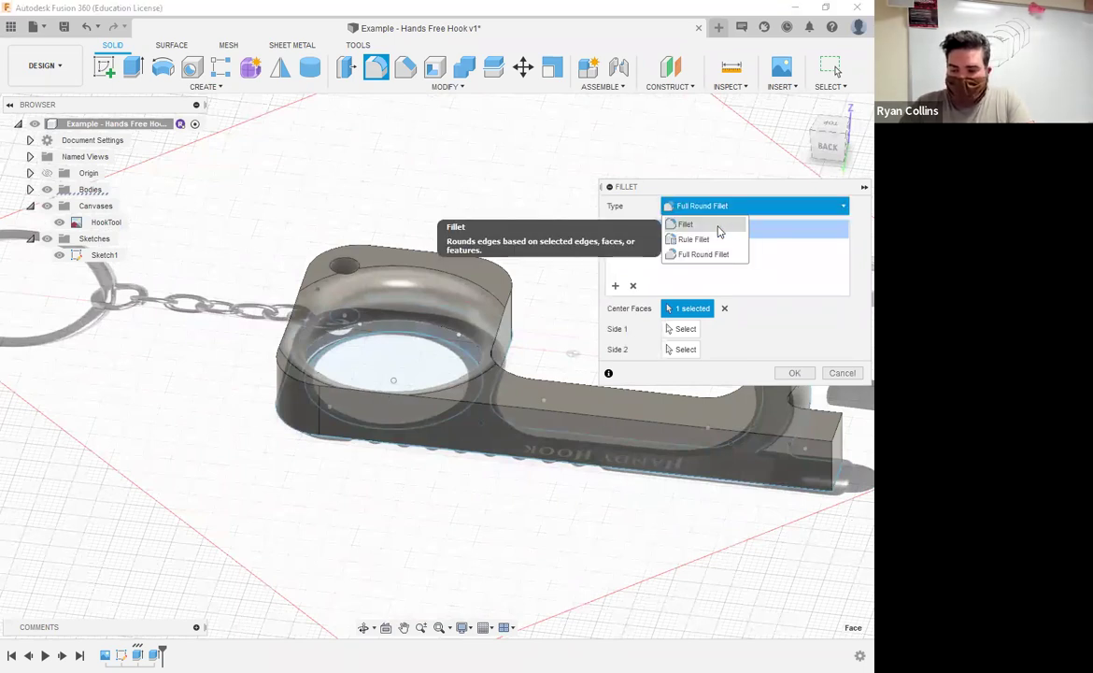
left_click(718, 226)
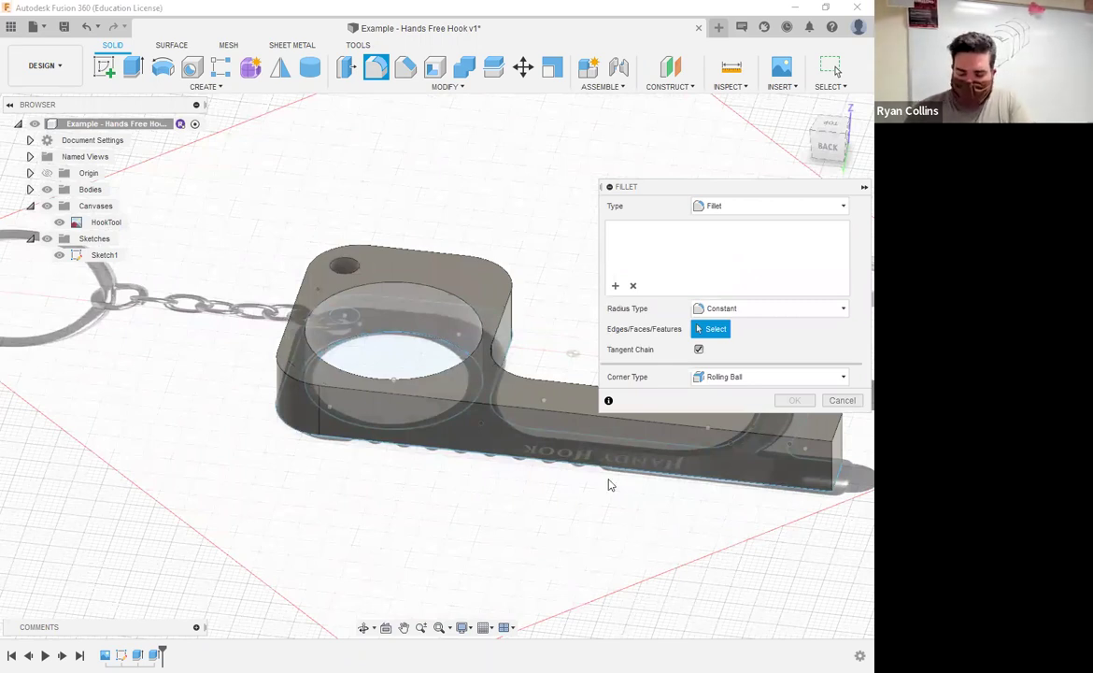
type("2")
key("Return")
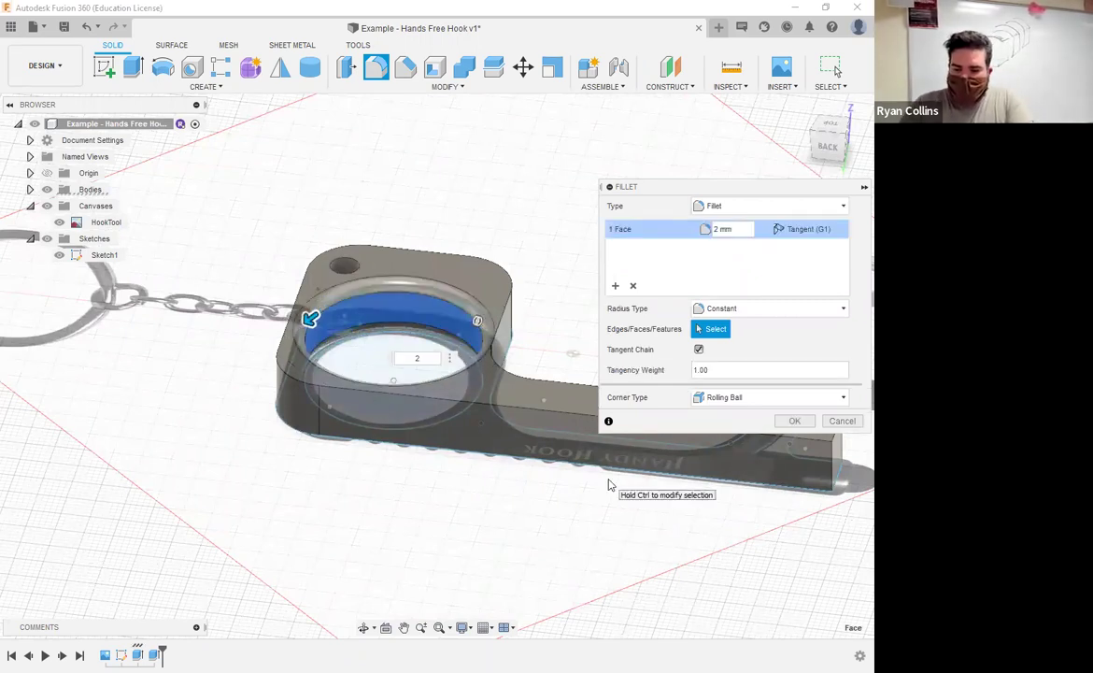
key("Return")
Step: Edit the finger hole's fillet feature and set its radius to 1 mm
middle_click_drag(386, 346, 122, 419, "shift")
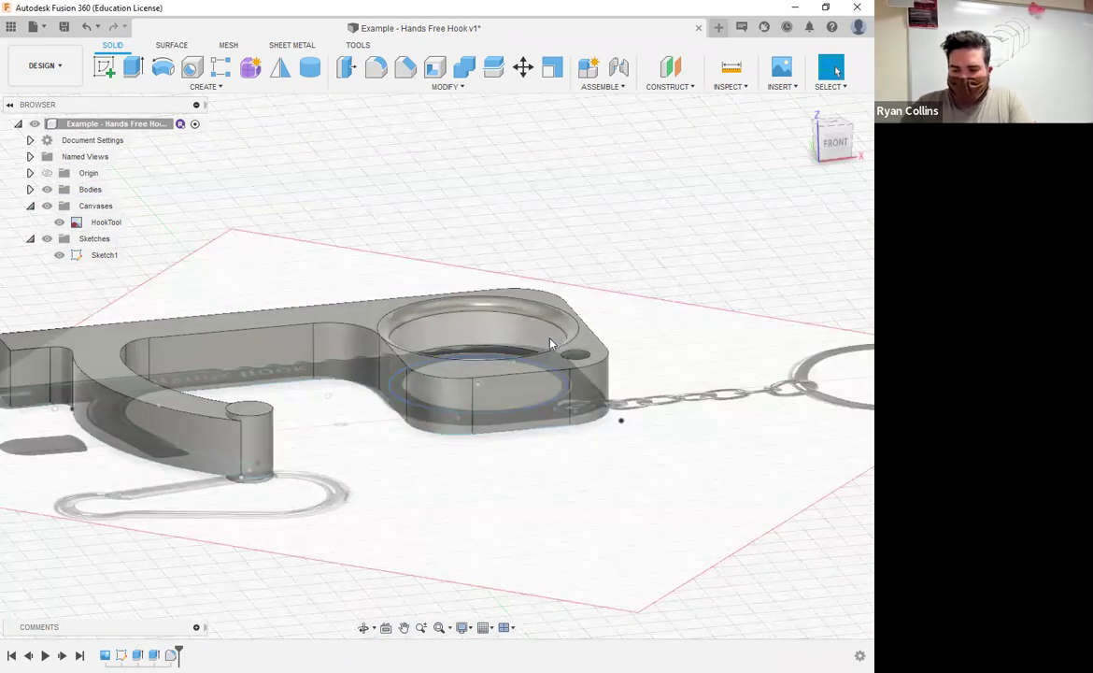
scroll(556, 332, "up", 3)
middle_click_drag(486, 342, 243, 355, "shift")
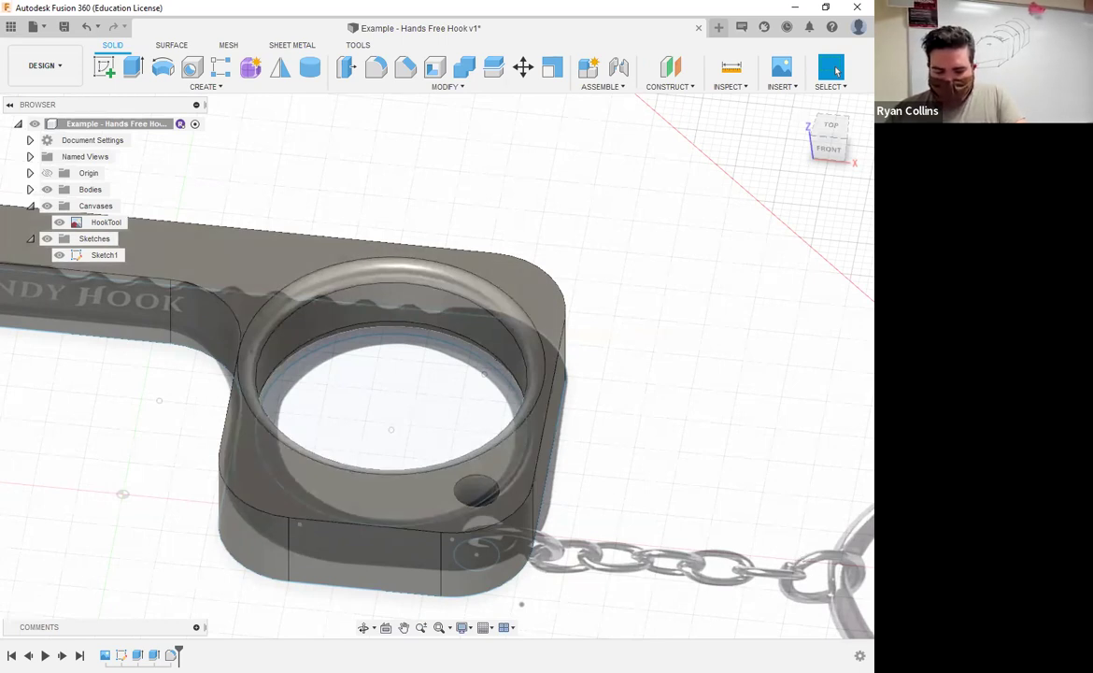
right_click(171, 654)
left_click(201, 532)
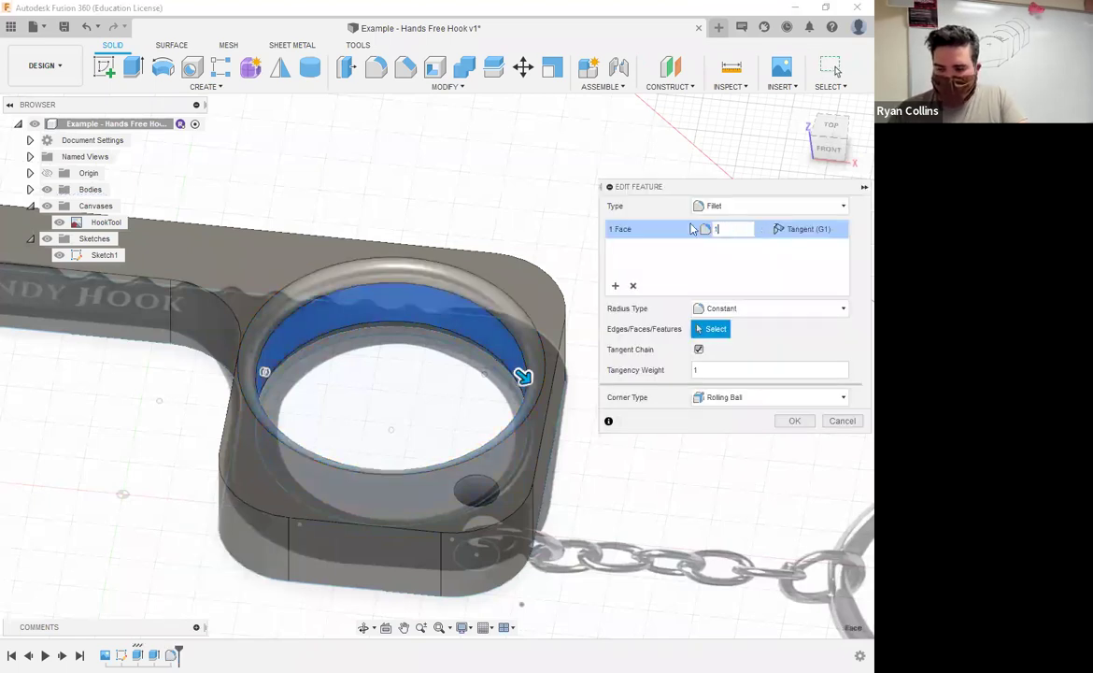
key("Return")
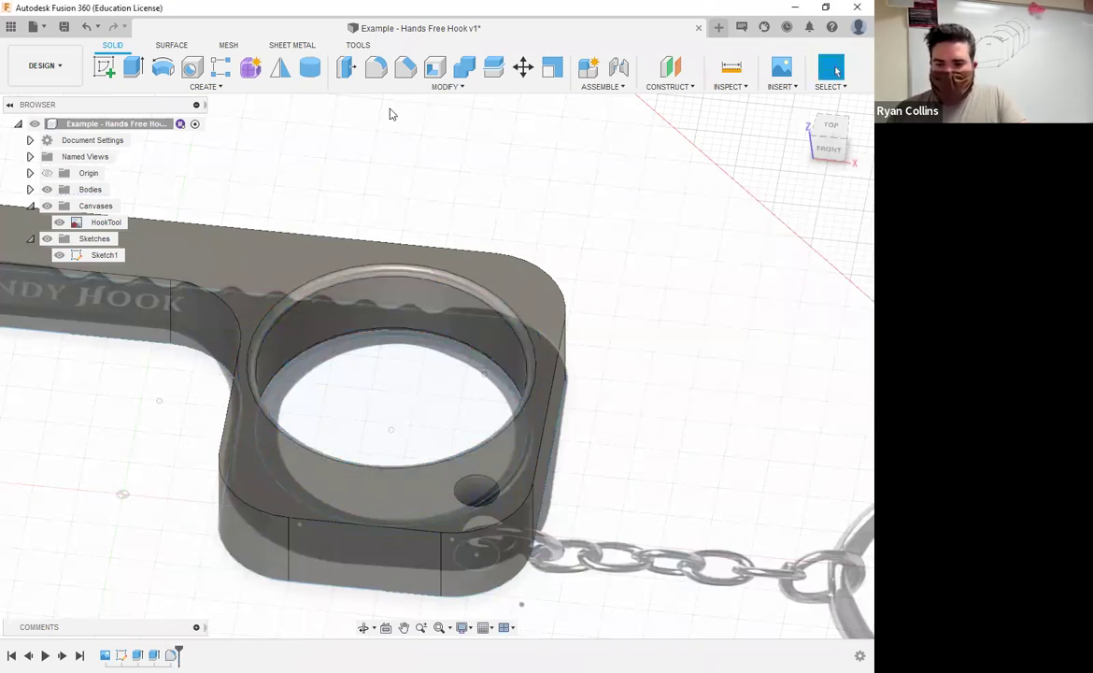
Step: Apply a constant 1 mm fillet to the top and bottom edge chains running along the hook's inner opening and around the body
right_click(393, 184)
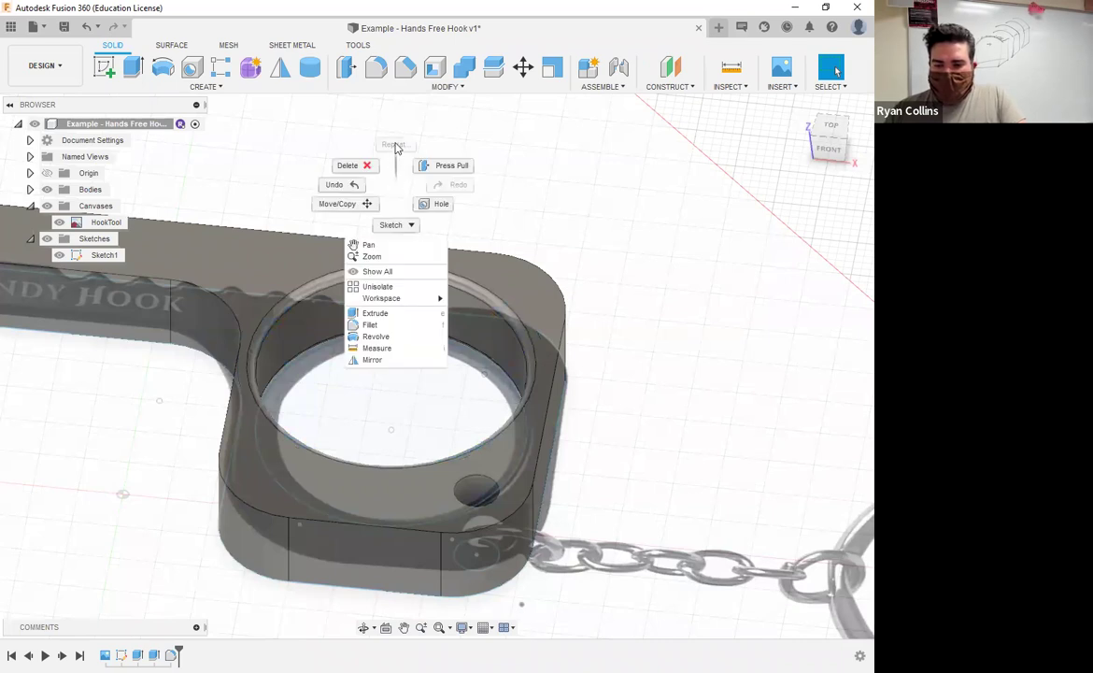
left_click(379, 72)
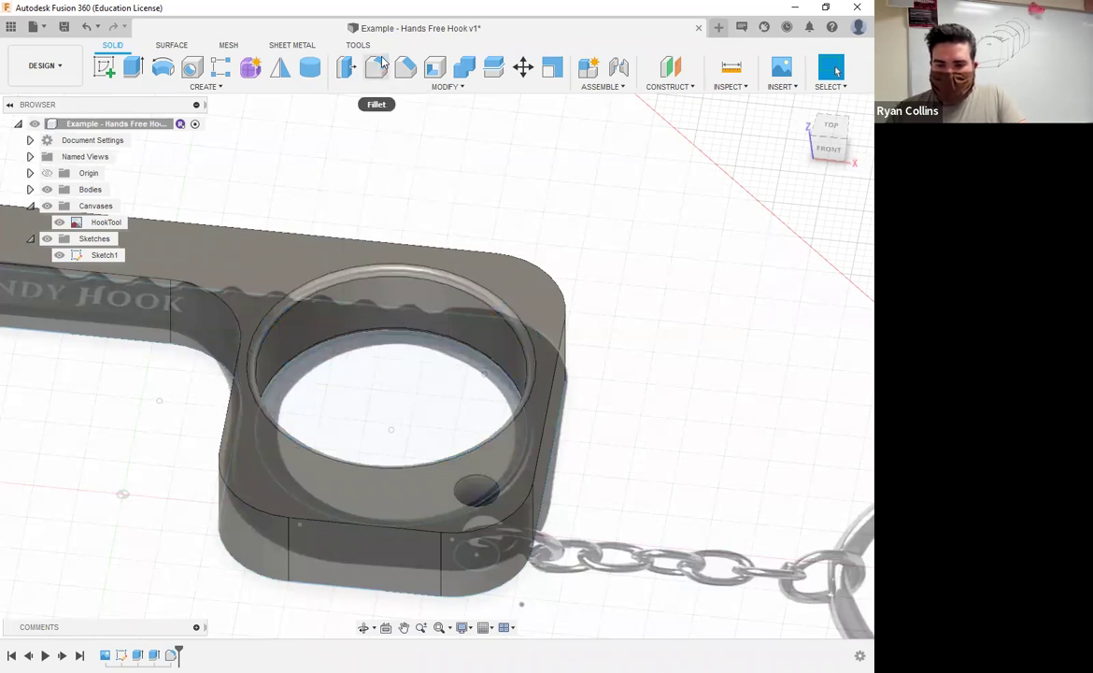
key("f")
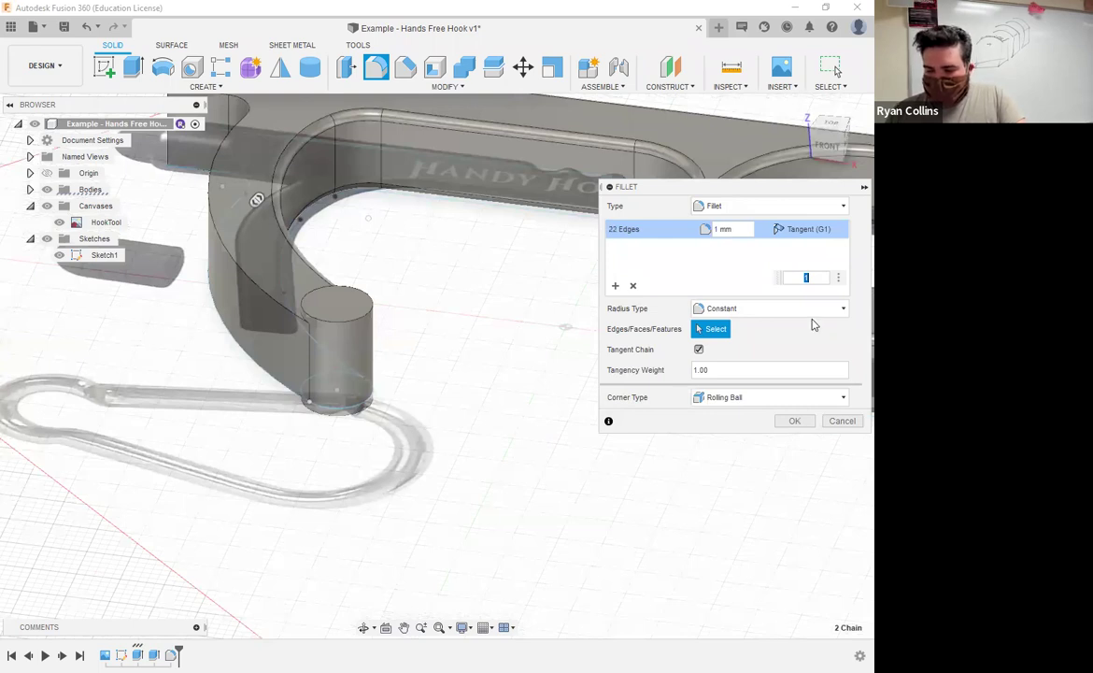
key("Return")
Step: Apply a constant 1 mm fillet to the top and bottom edges on the outer side of the curved hook arm
scroll(430, 421, "up", 5)
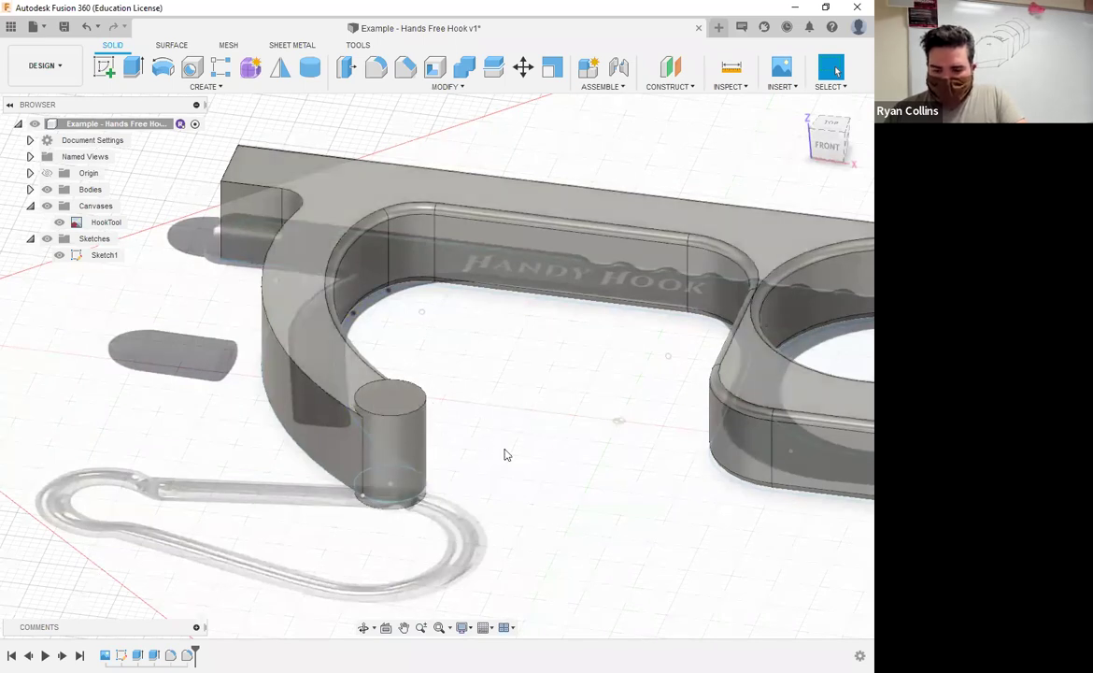
middle_click_drag(542, 410, 276, 378, "shift")
middle_click_drag(517, 374, 871, 369)
middle_click_drag(418, 308, 438, 225, "shift")
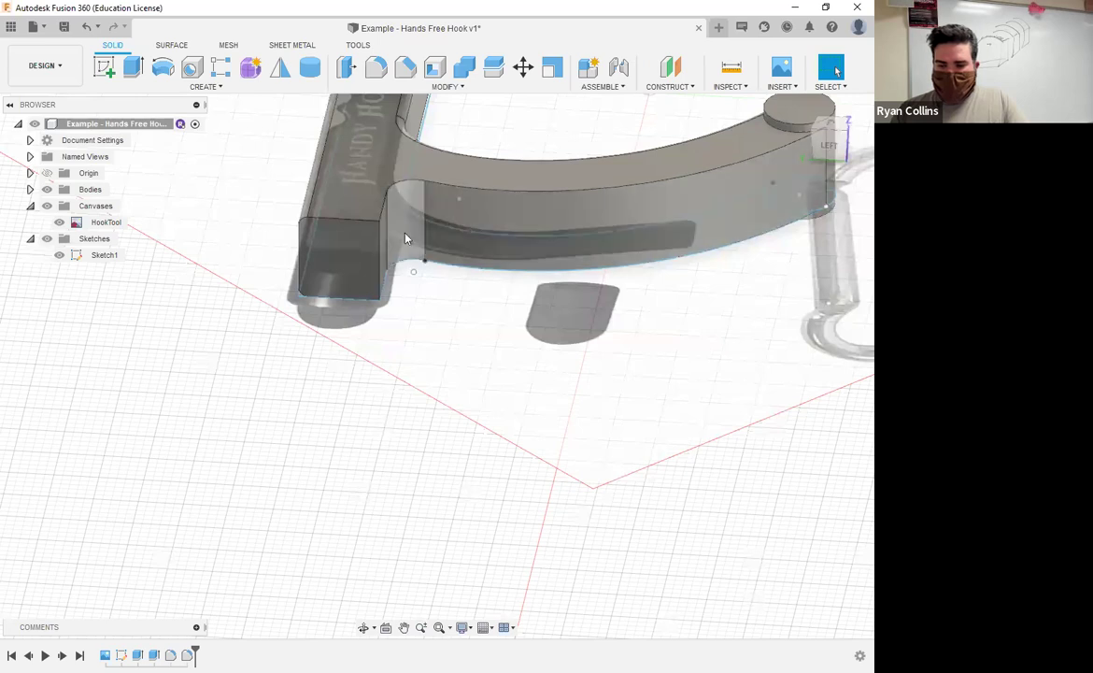
key("f")
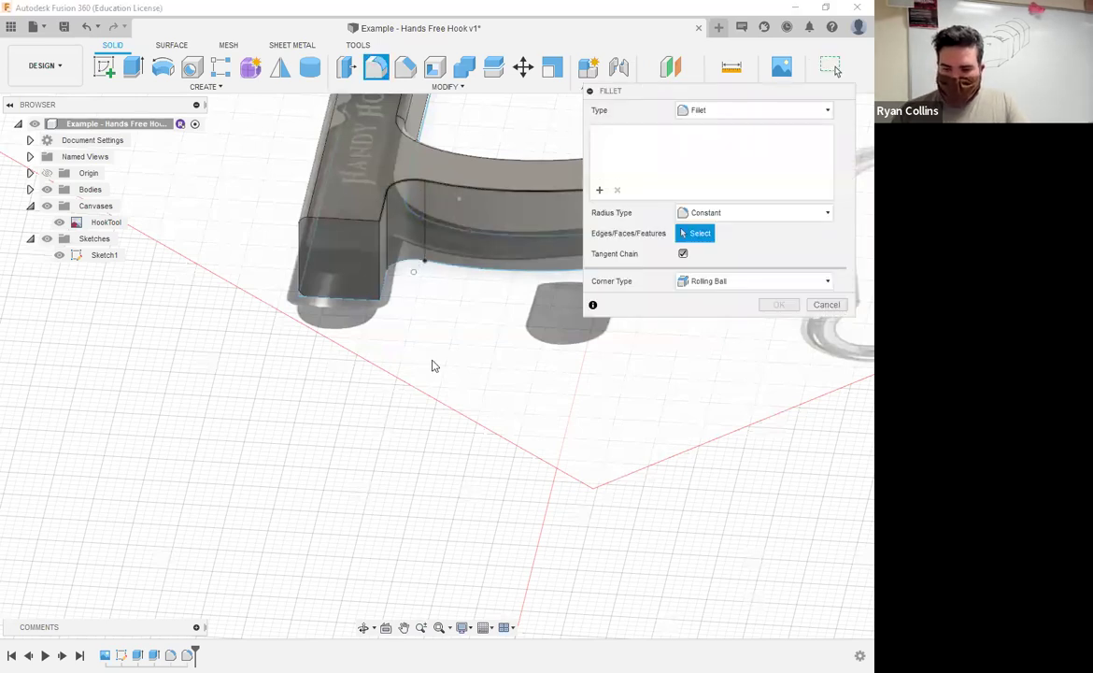
type("11")
left_click(775, 327)
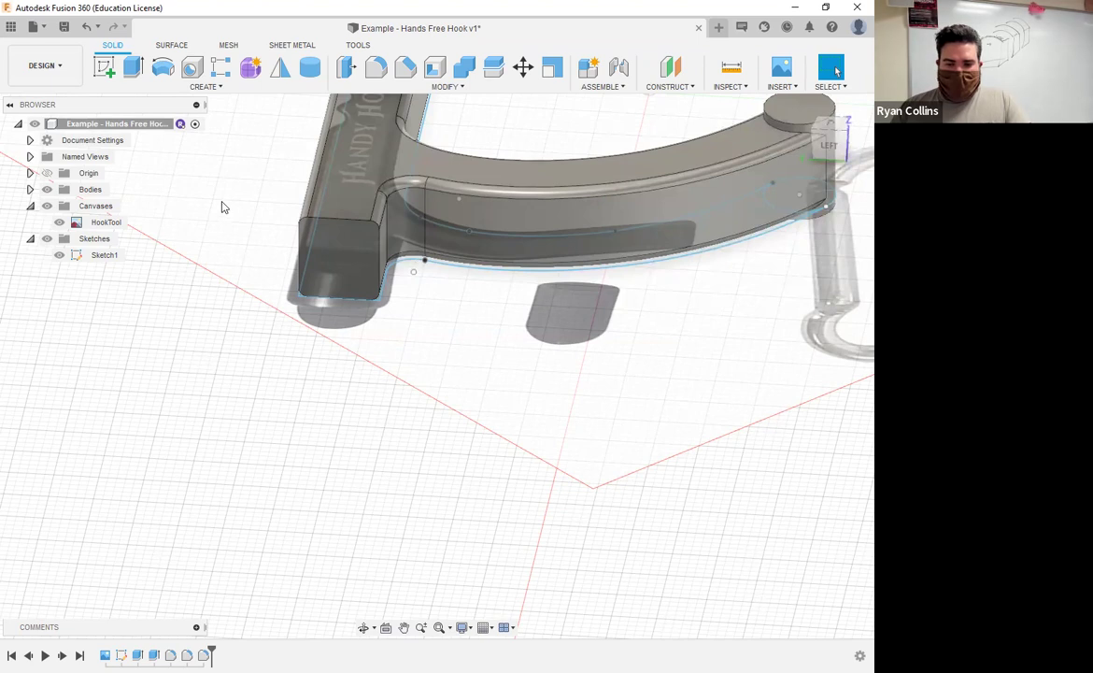
Step: Create a joined cylinder, 8 mm in diameter and 15 mm high, centred on the flat end face of the straight handle
middle_click_drag(547, 162, 376, 257)
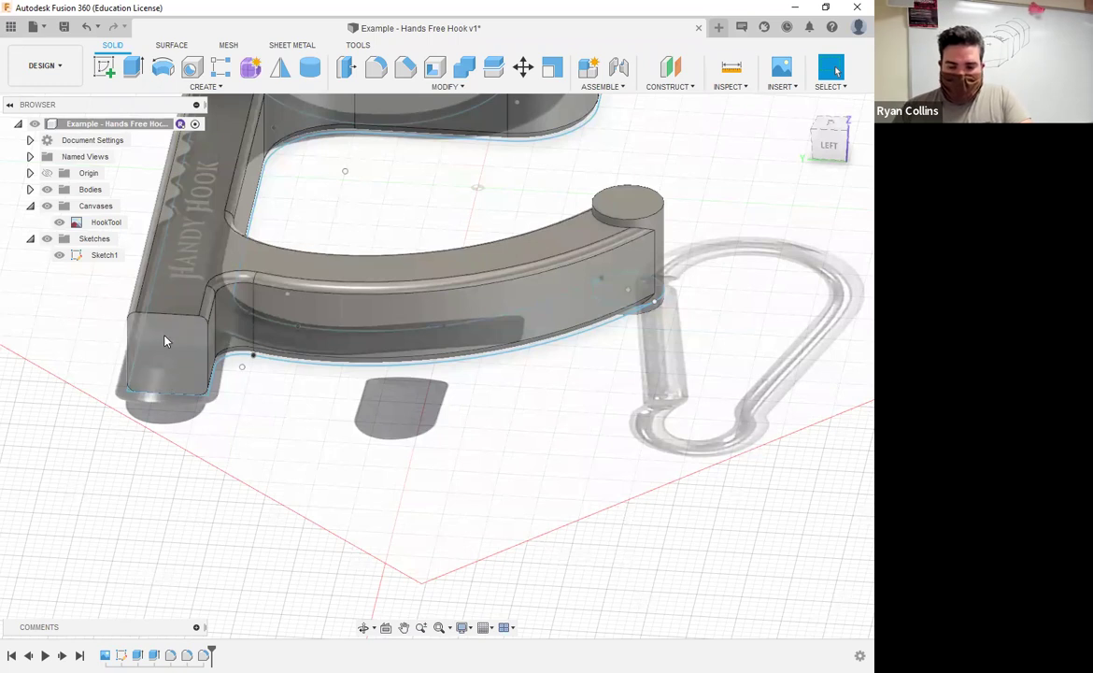
left_click(311, 71)
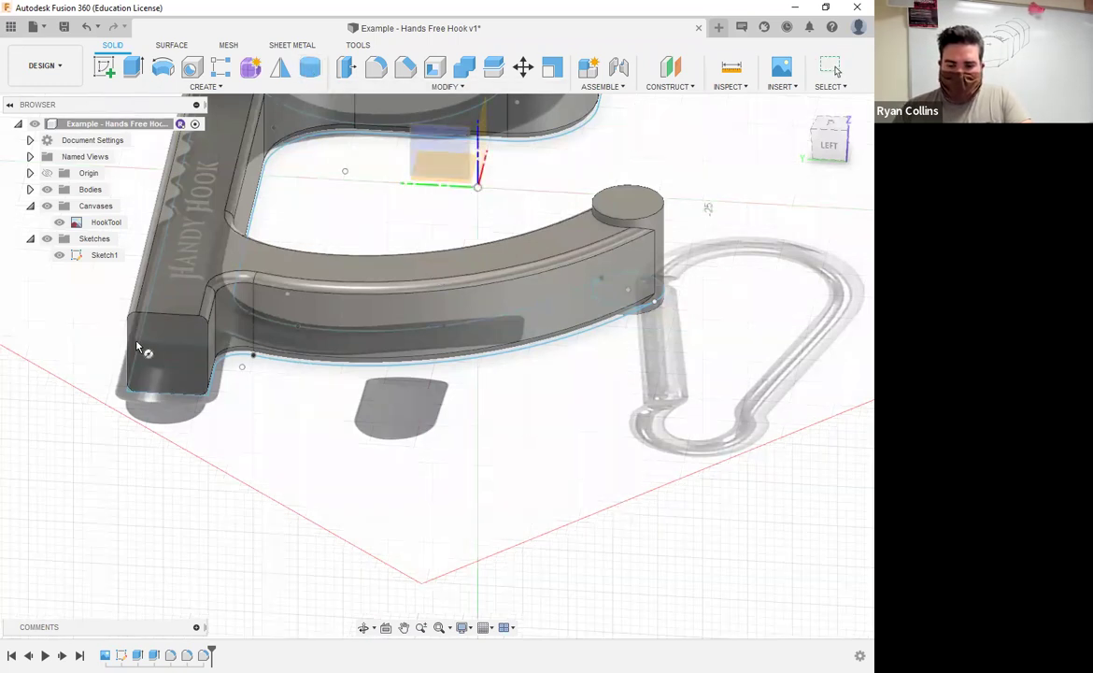
left_click(166, 324)
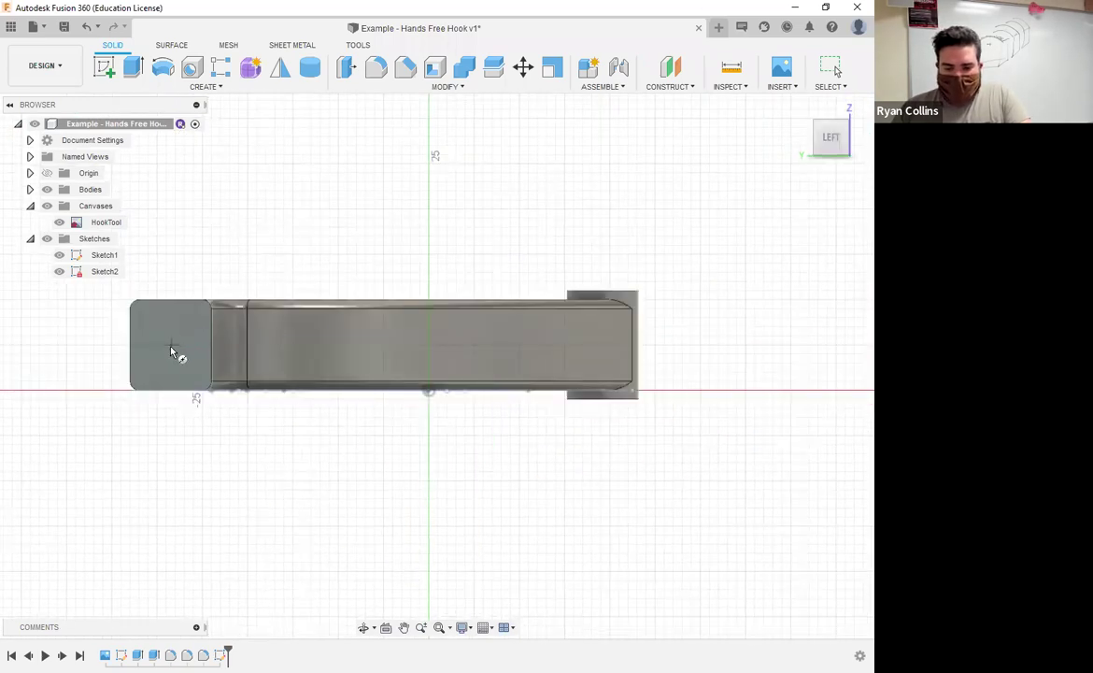
scroll(168, 350, "up", 5)
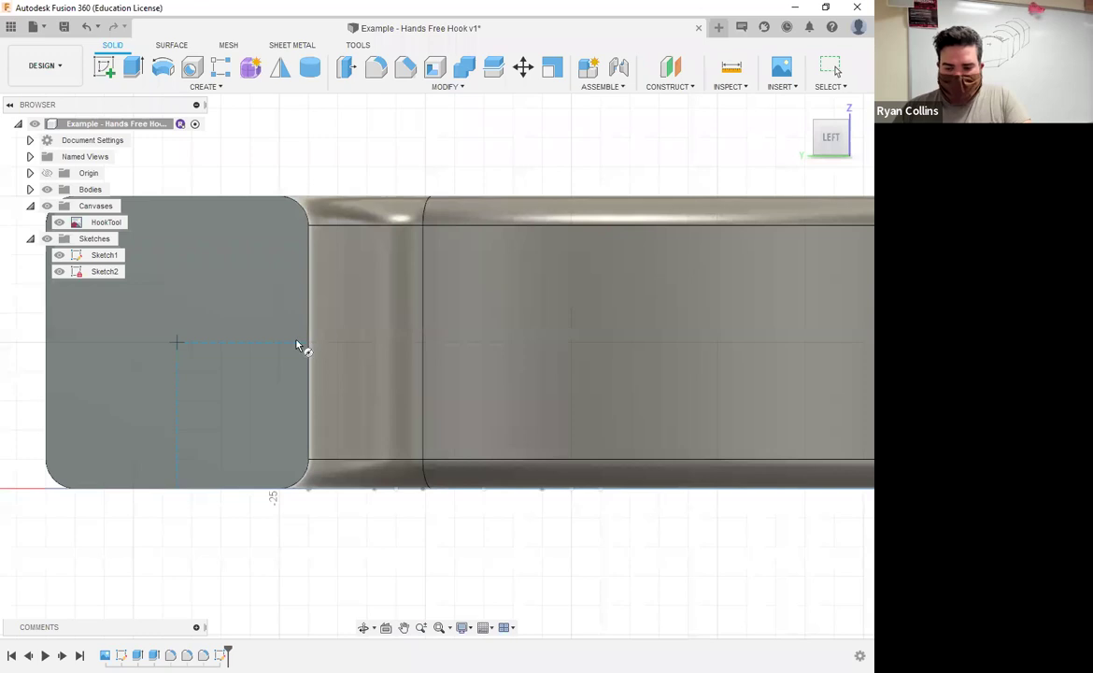
type("8")
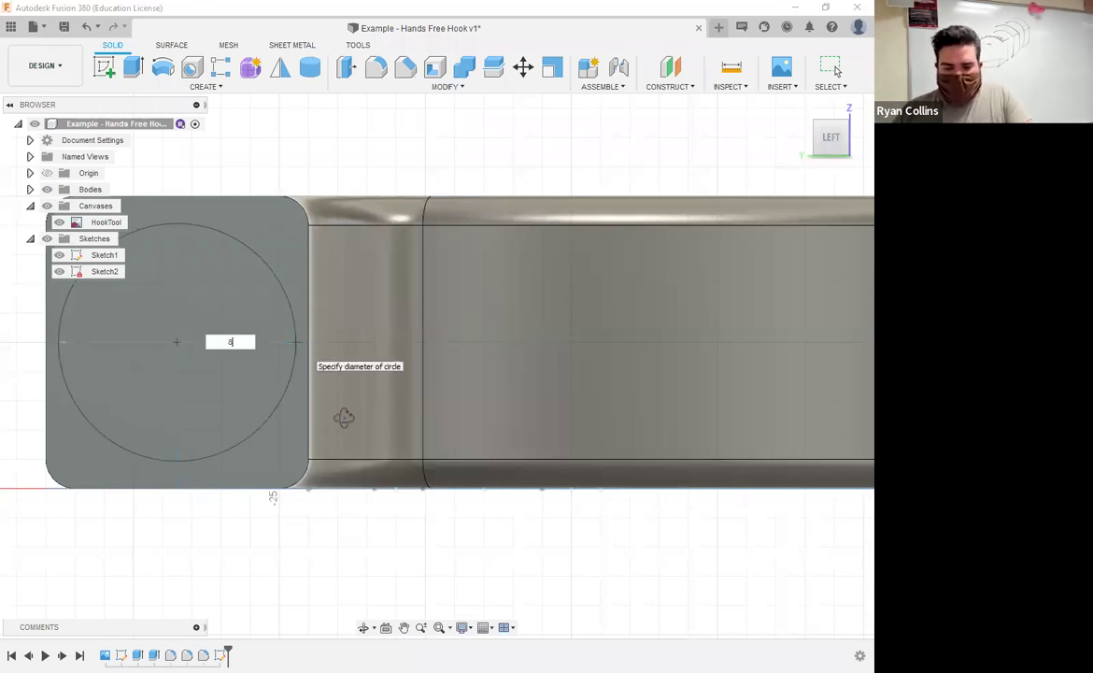
key("Return")
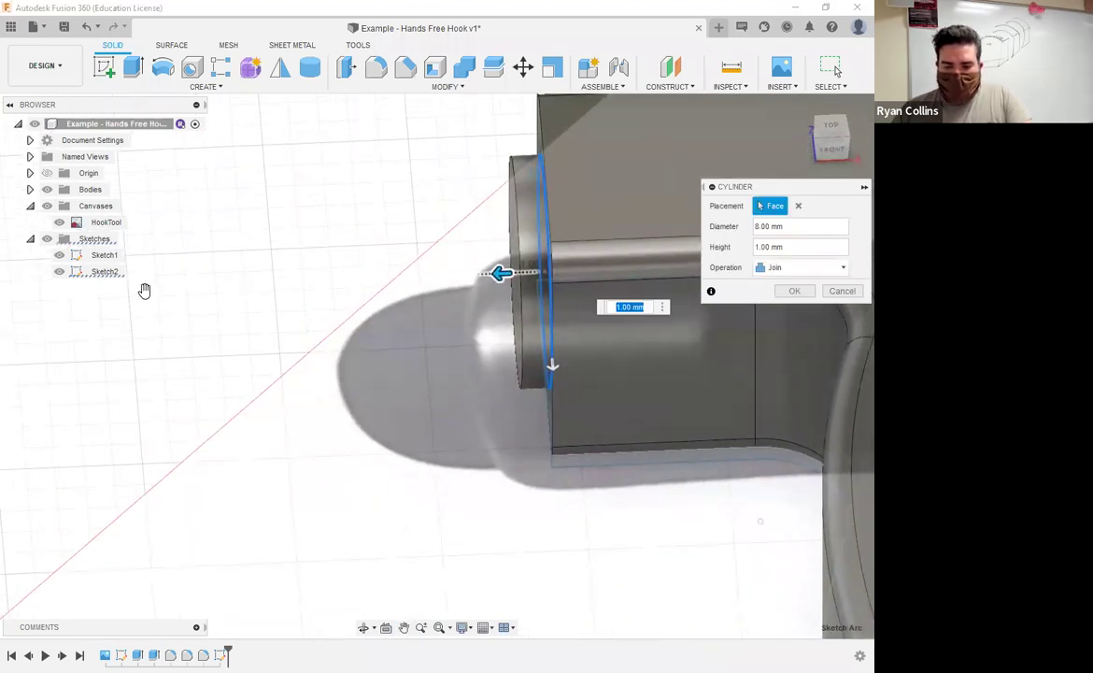
type("15")
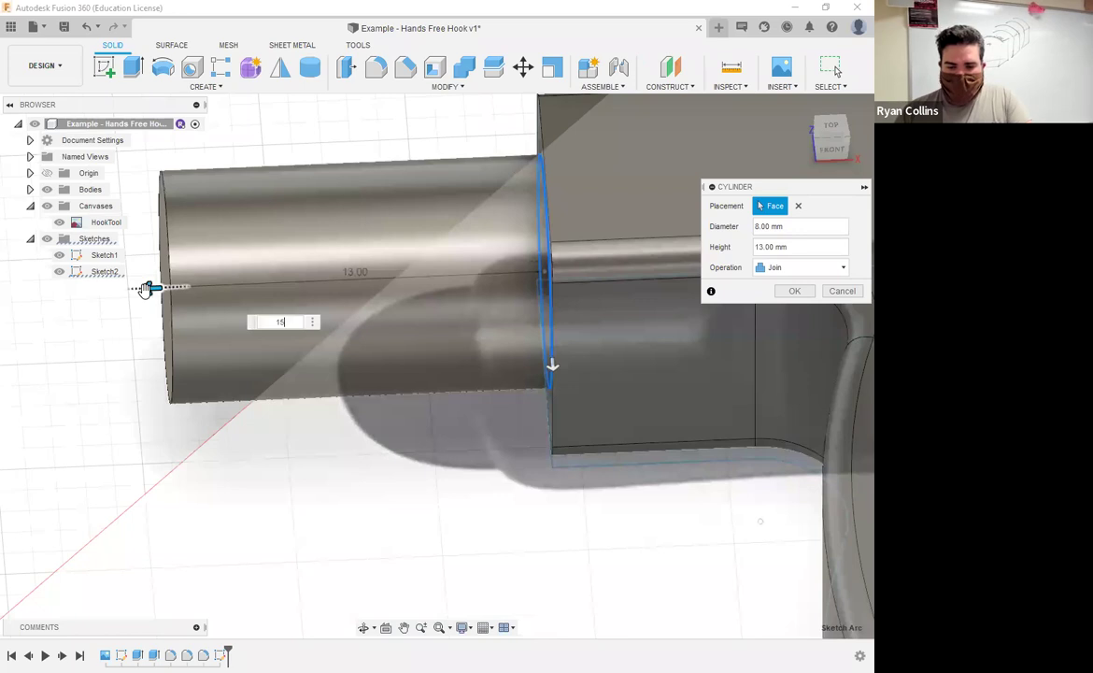
key("Return")
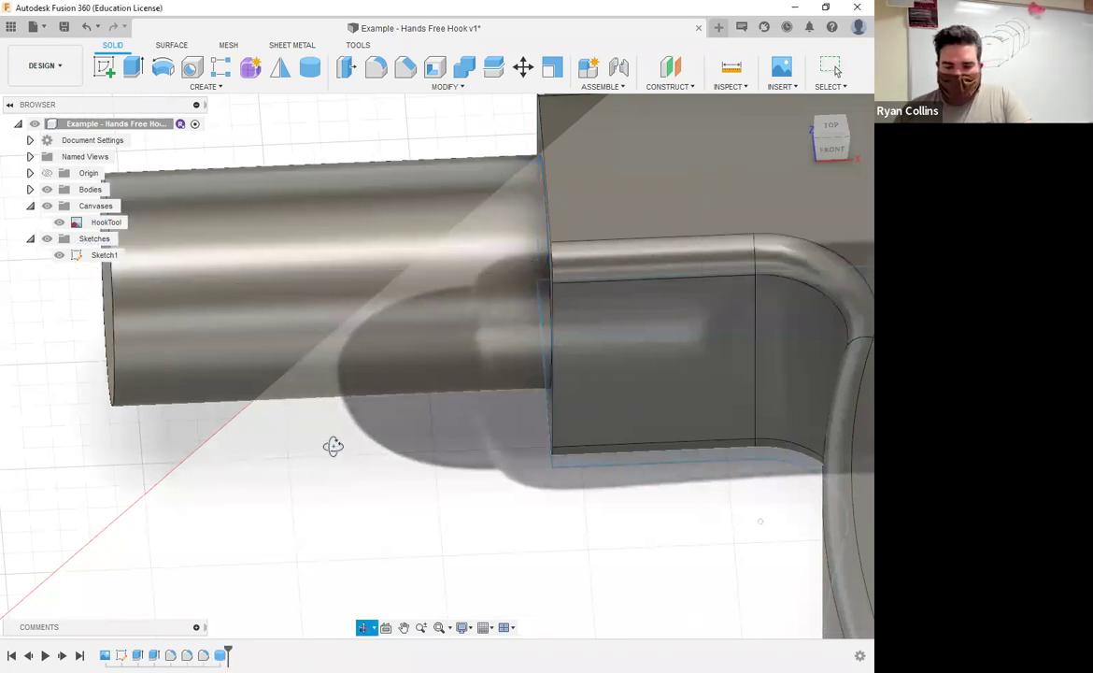
middle_click_drag(333, 446, 354, 423, "shift")
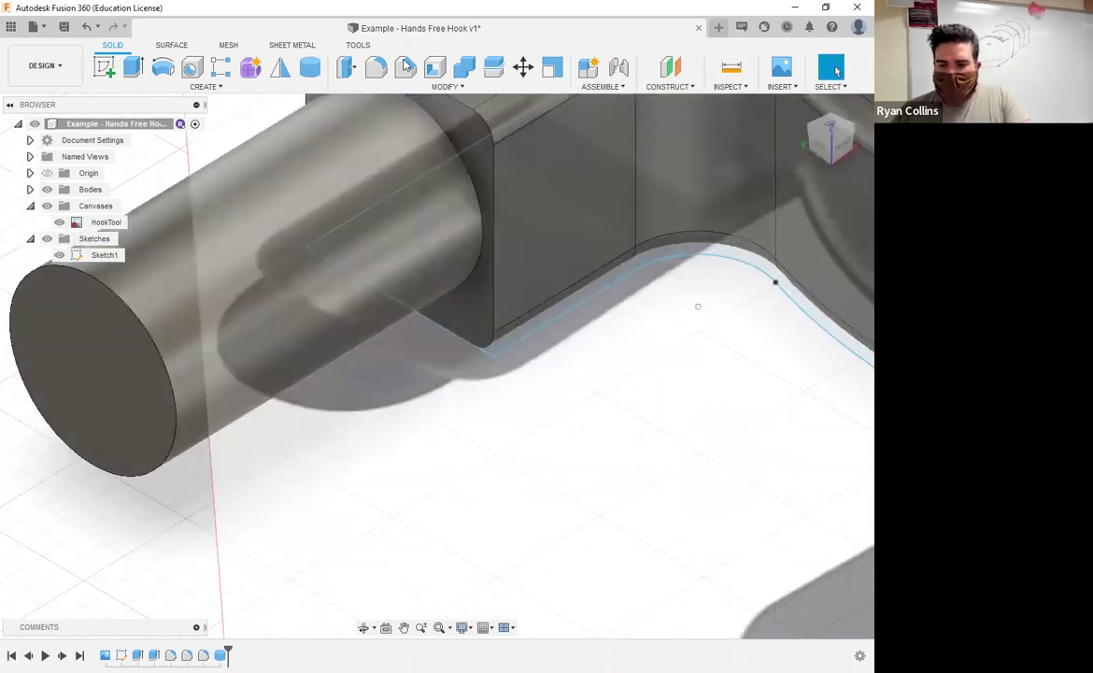
left_click(374, 66)
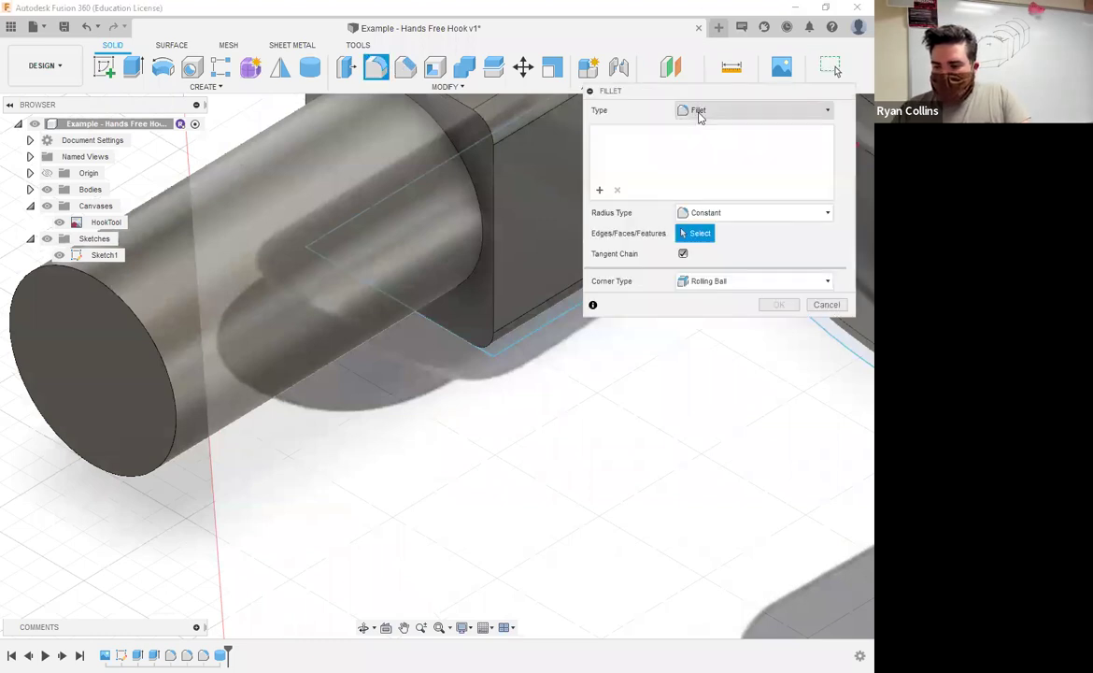
left_click(700, 113)
left_click(714, 159)
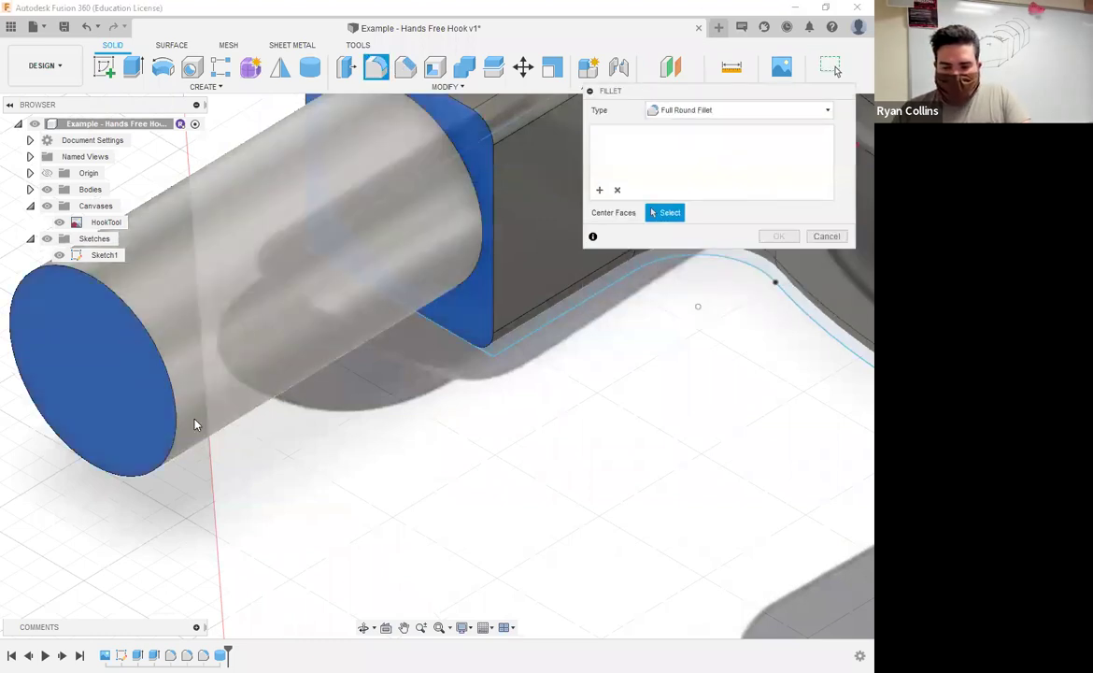
left_click(237, 347)
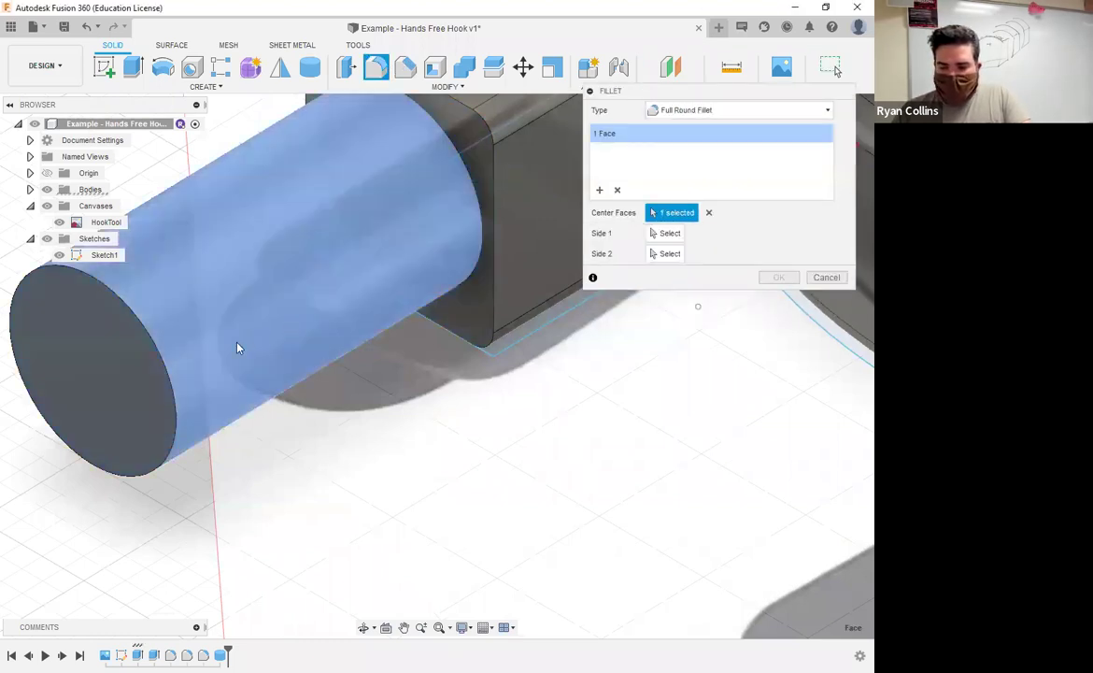
left_click(139, 371)
left_click(692, 109)
left_click(686, 128)
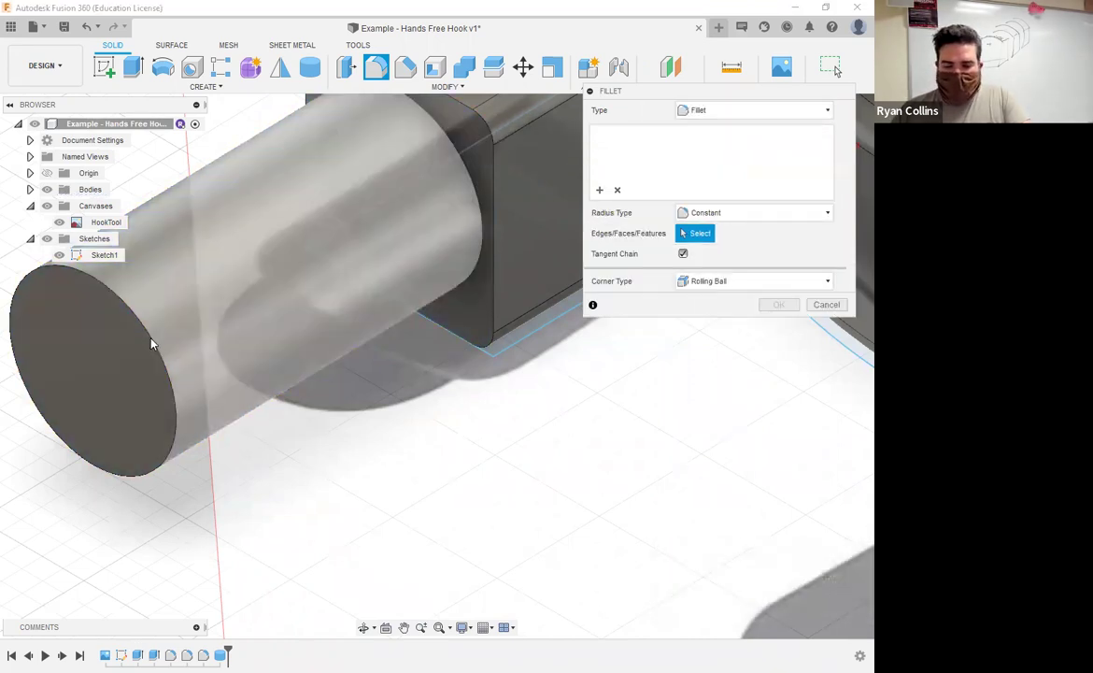
left_click(233, 355)
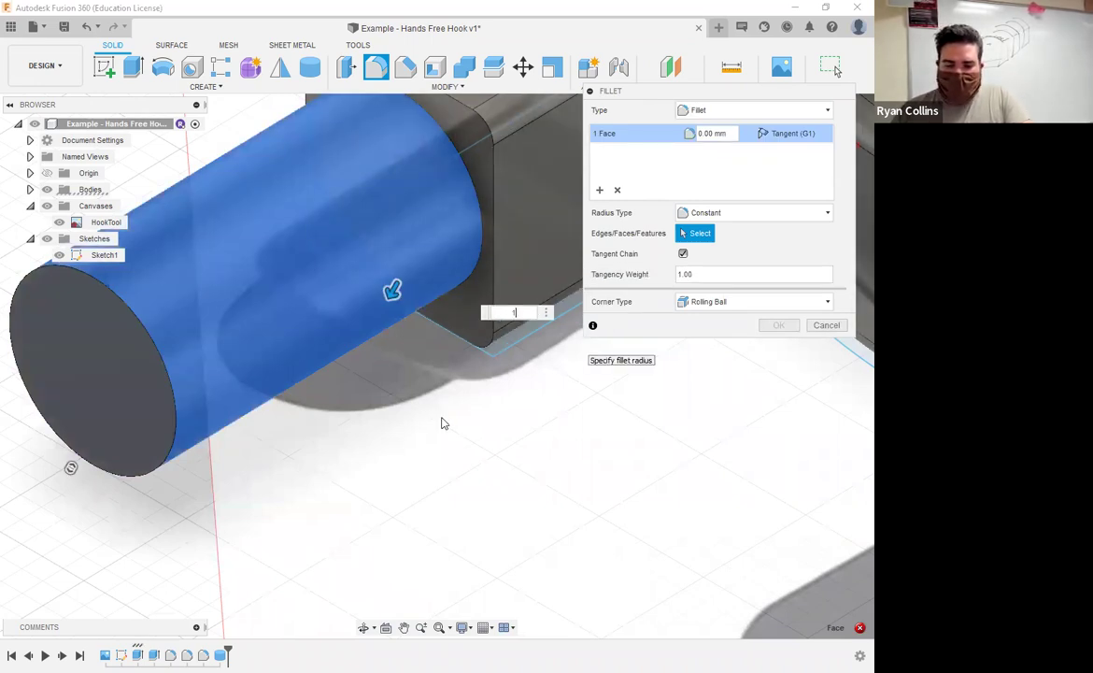
middle_click_drag(274, 420, 401, 212, "shift")
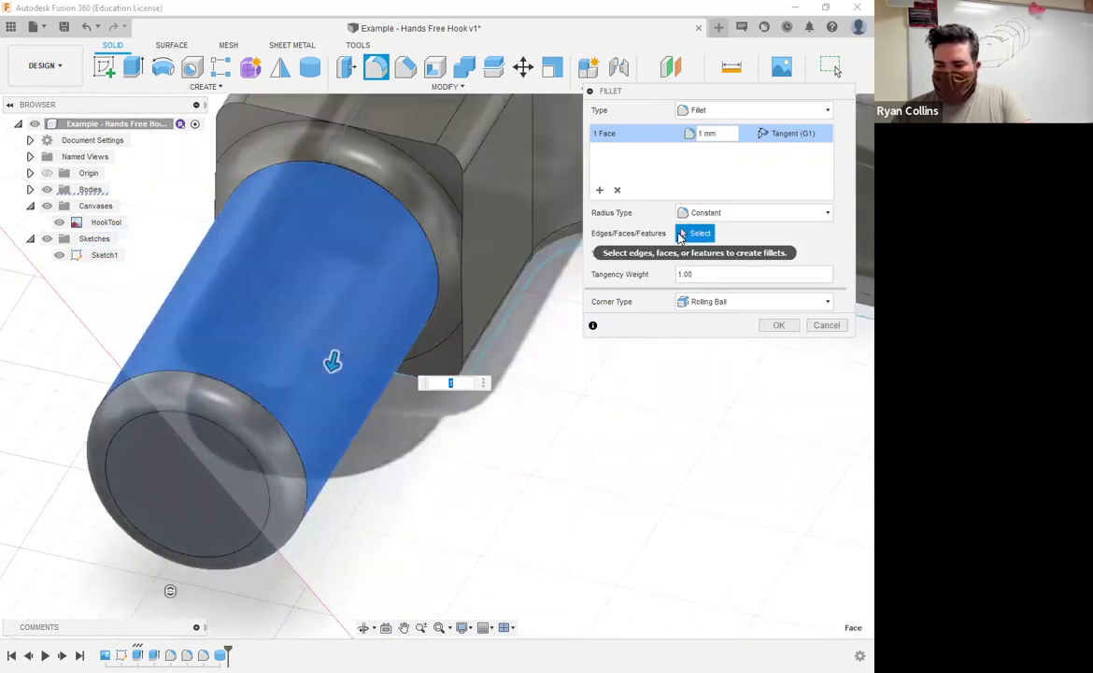
left_click(617, 190)
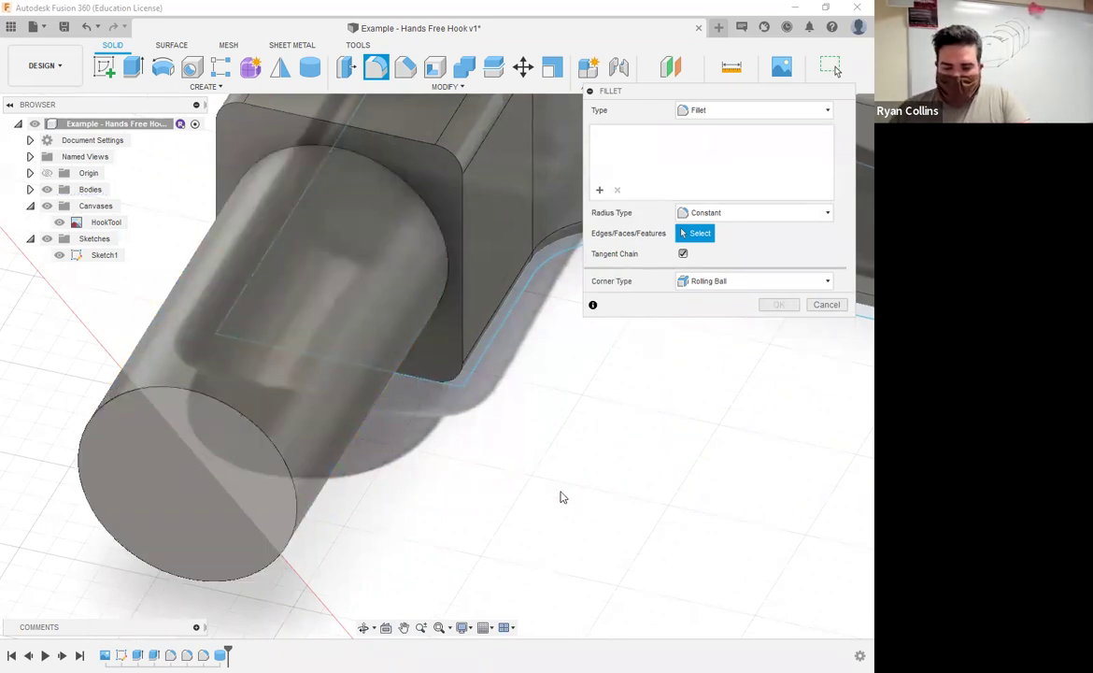
Step: Apply a constant 3.5 mm fillet around the flat end face of the cylindrical tip
left_click(189, 551)
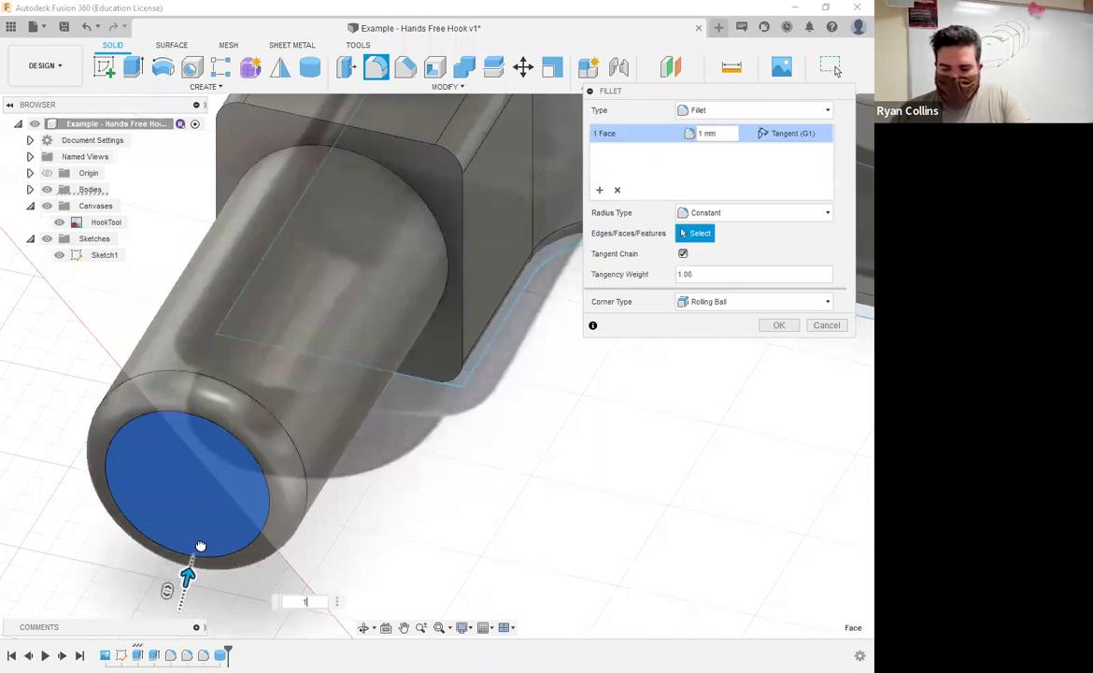
left_click_drag(200, 545, 207, 520)
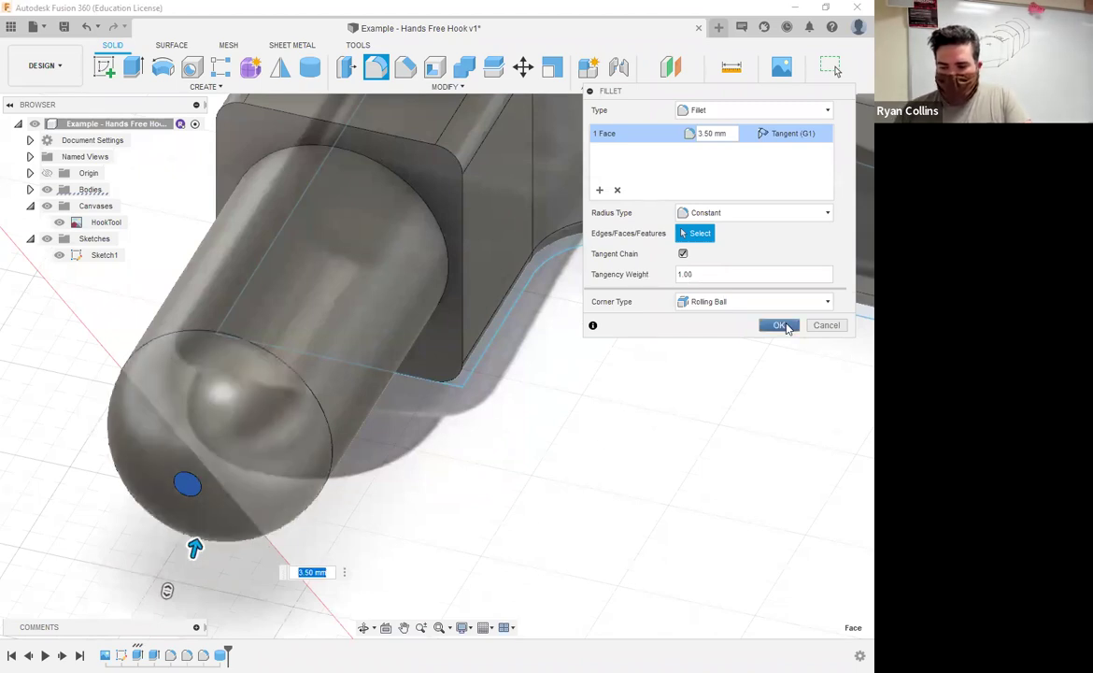
left_click(781, 325)
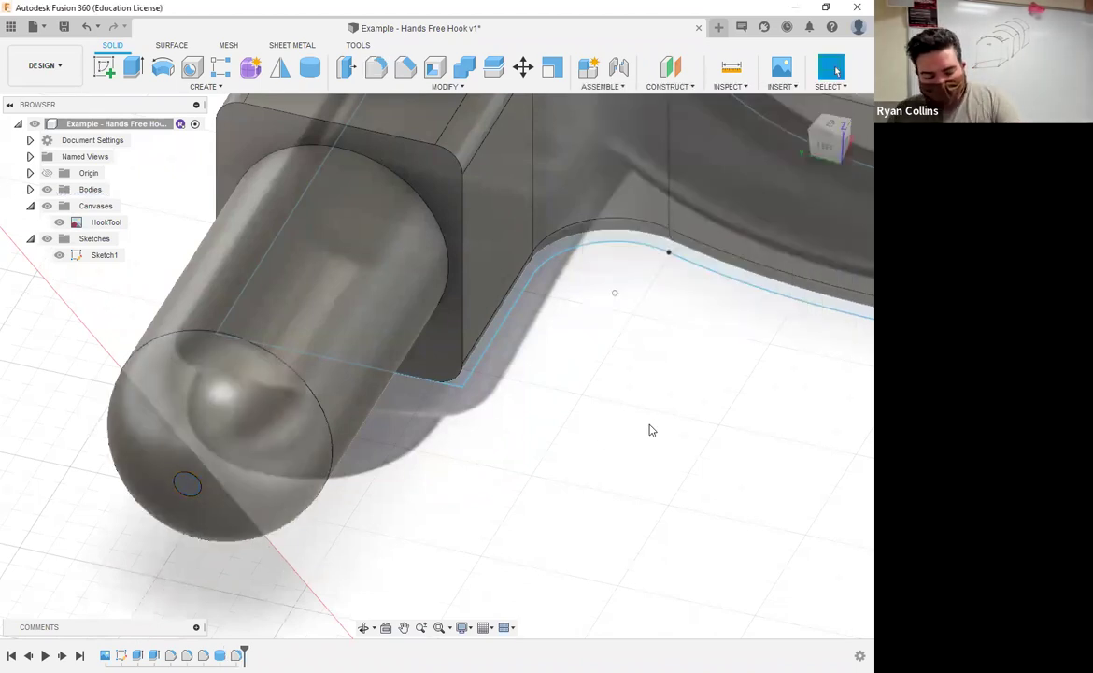
Step: Examine the whole hook from above against the reference canvas, including the ridges along the handle's outer edge, and in a perspective view
middle_click(652, 430)
middle_click(652, 429)
middle_click_drag(492, 405, 470, 430, "shift")
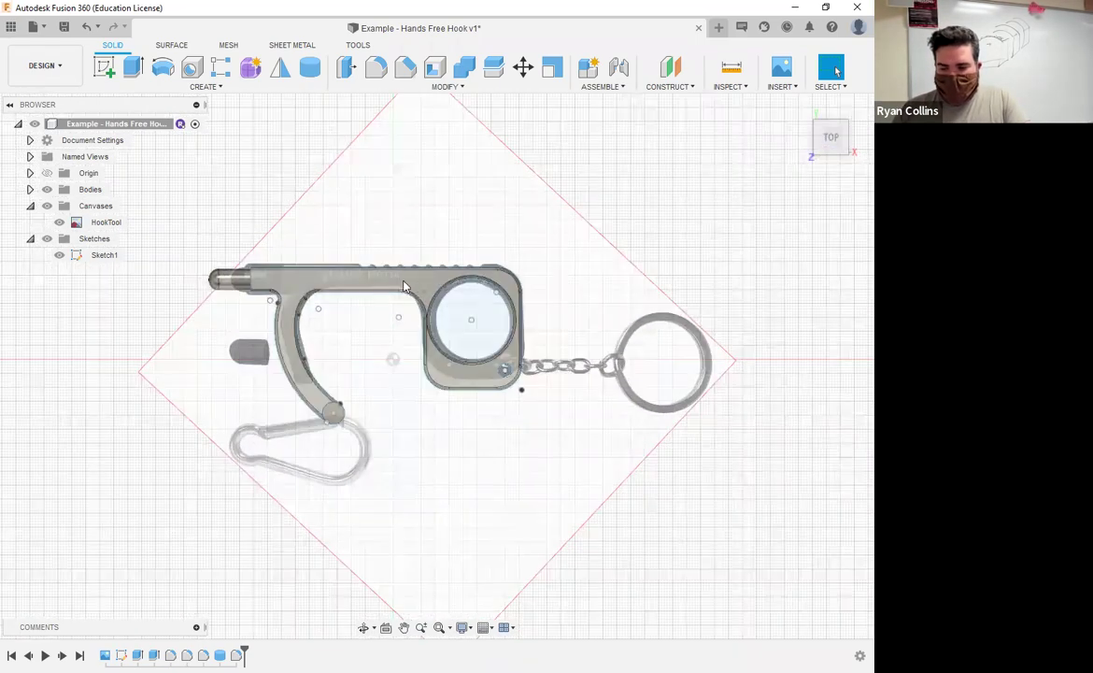
scroll(438, 271, "up", 5)
scroll(257, 292, "up", 4)
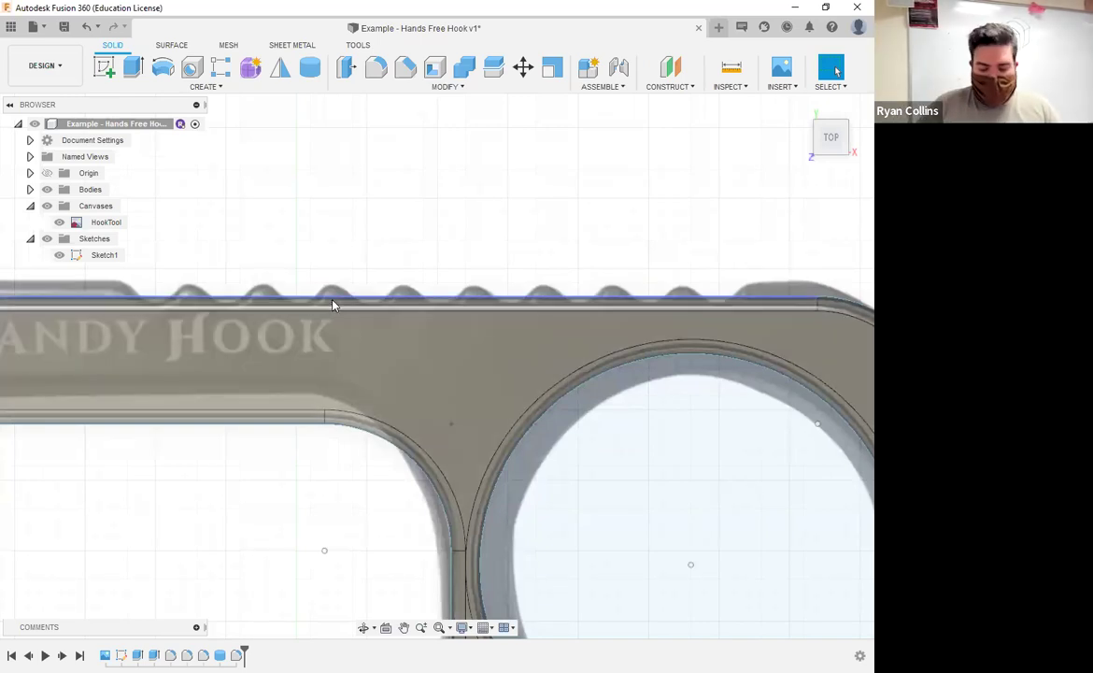
middle_click(388, 397)
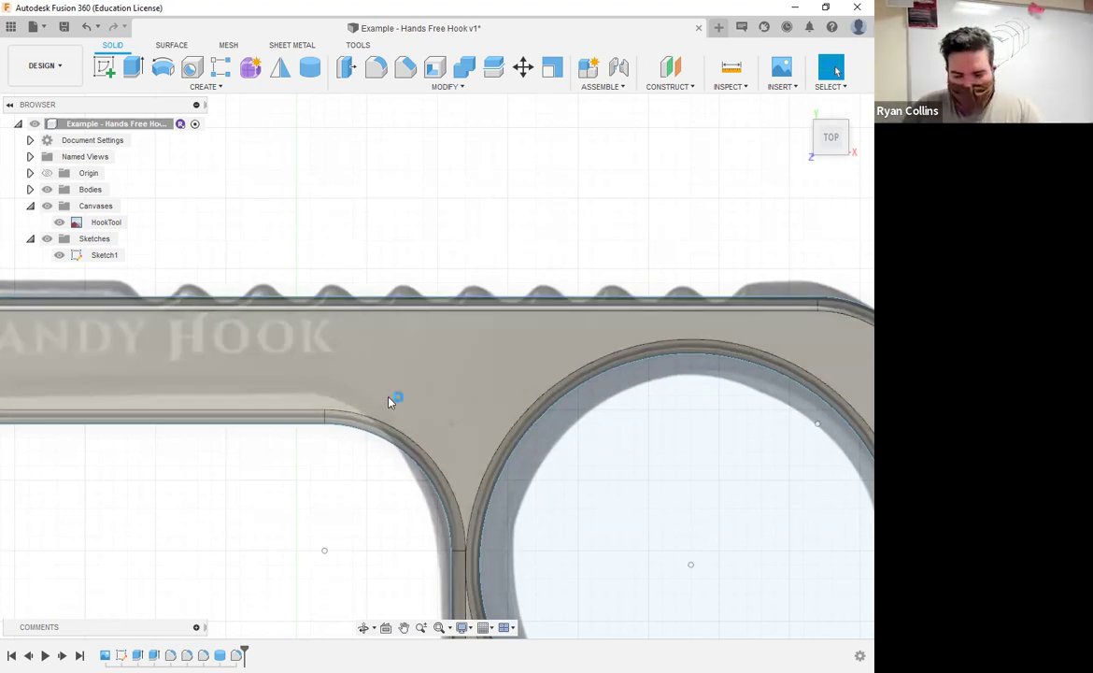
middle_click(388, 397)
middle_click_drag(396, 427, 324, 375, "shift")
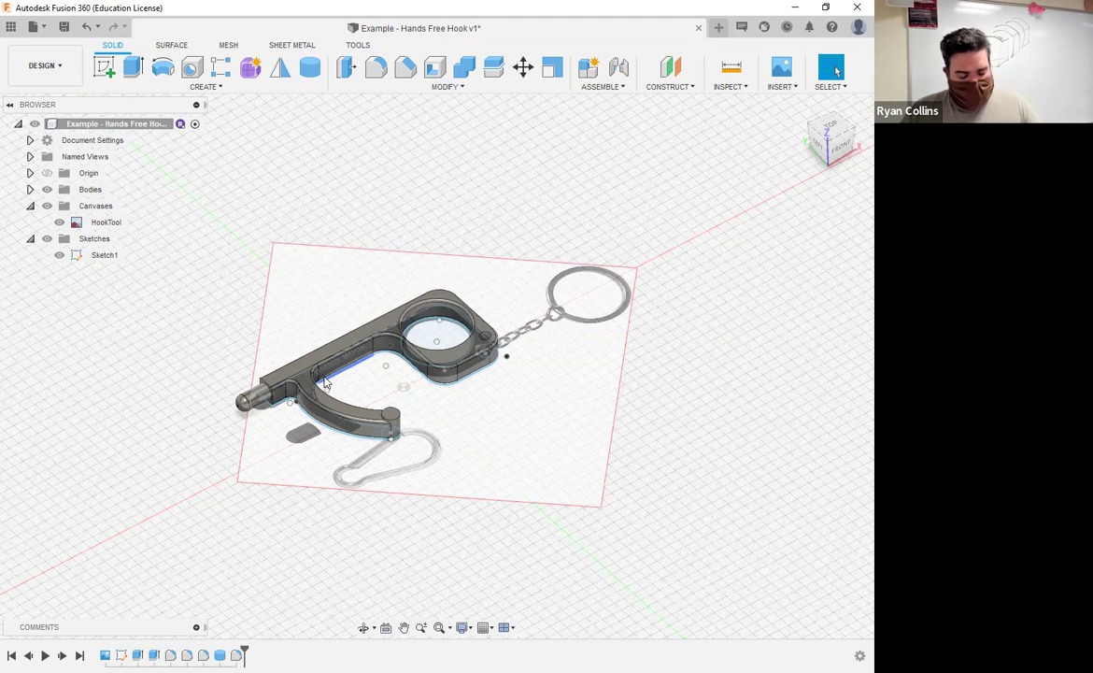
Step: Save the design with the version description "Rouch Hook Tool"
key("ctrl+s")
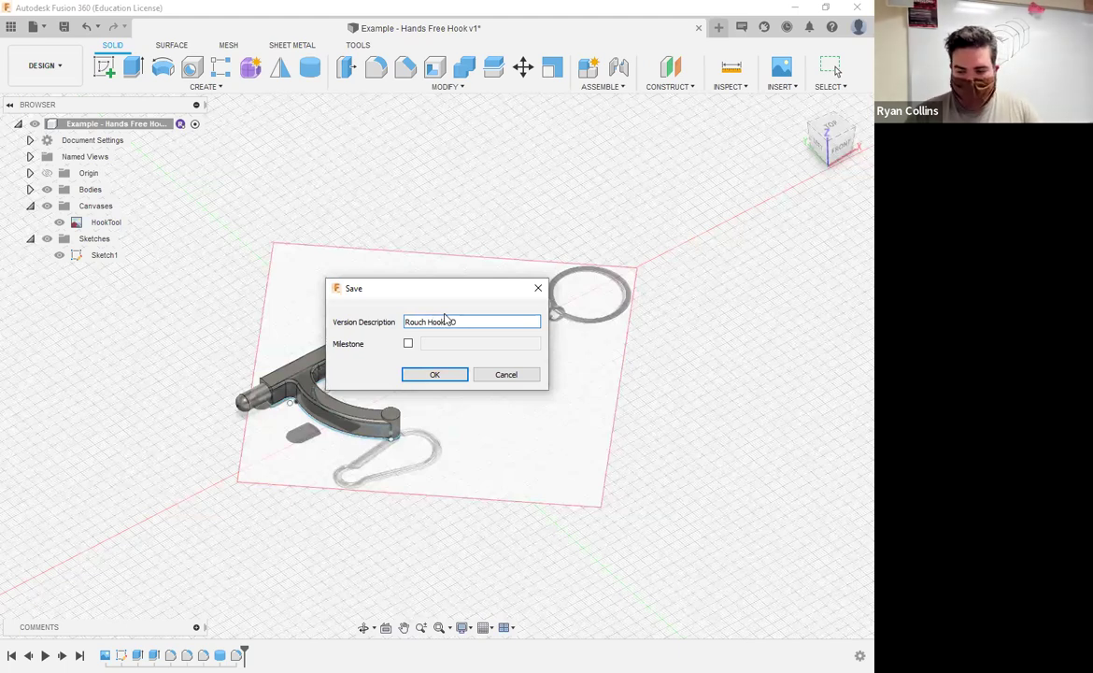
type("Tool")
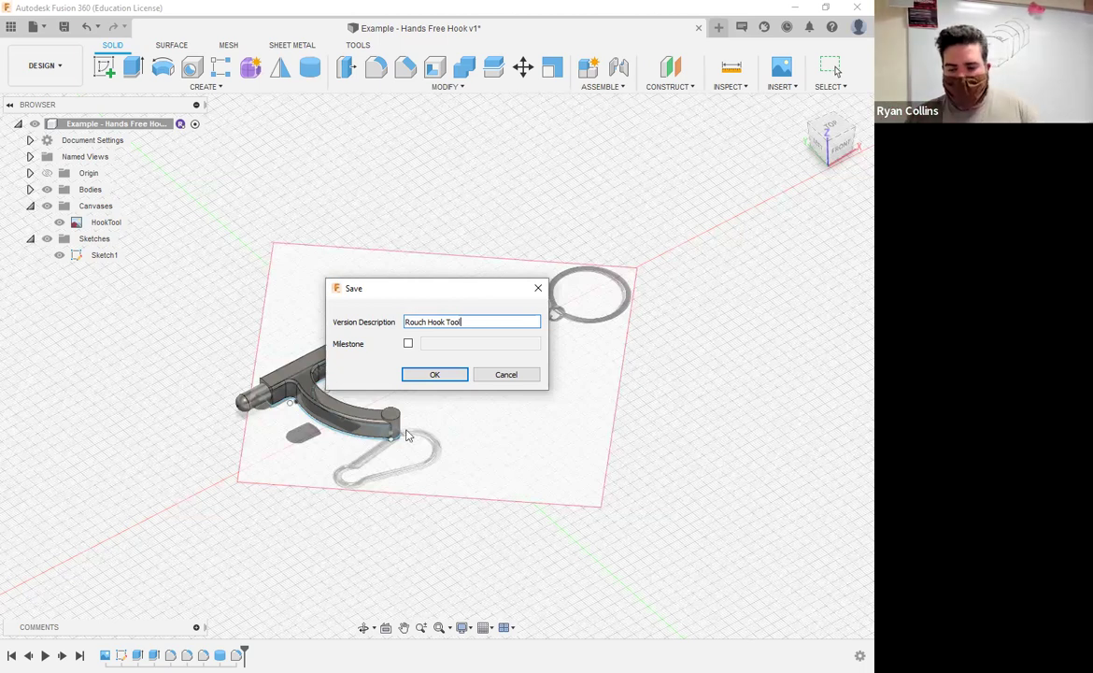
key("Return")
Step: Hide the HookTool reference canvas and Sketch1 so that only the hook body is shown
left_click(62, 224)
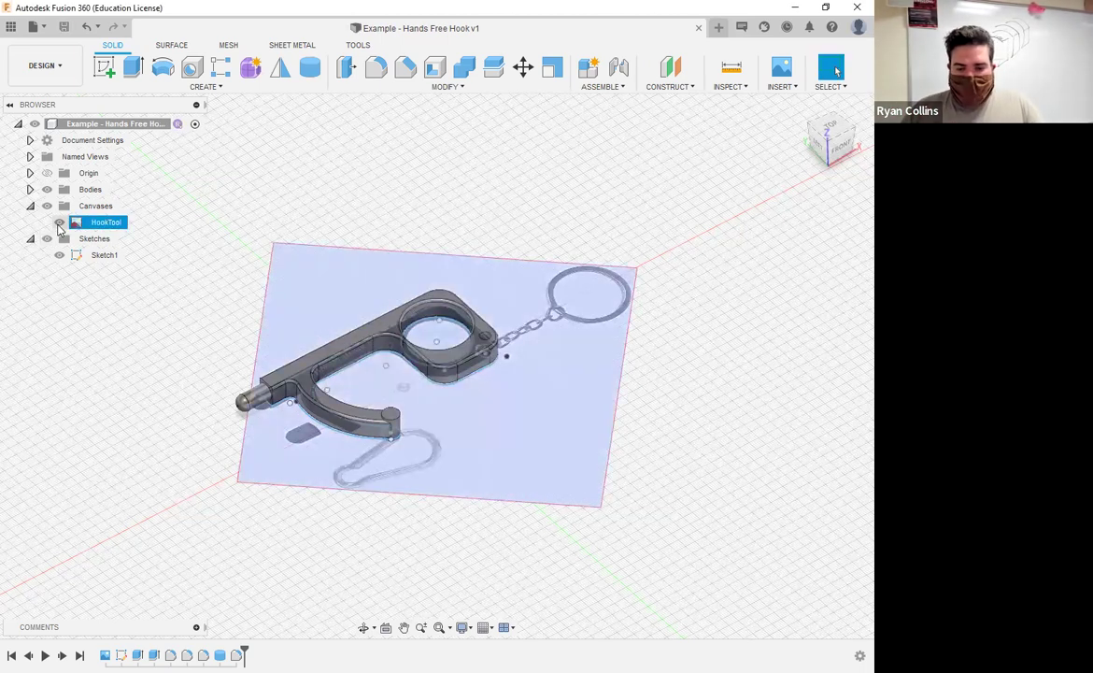
key("Escape")
left_click(48, 208)
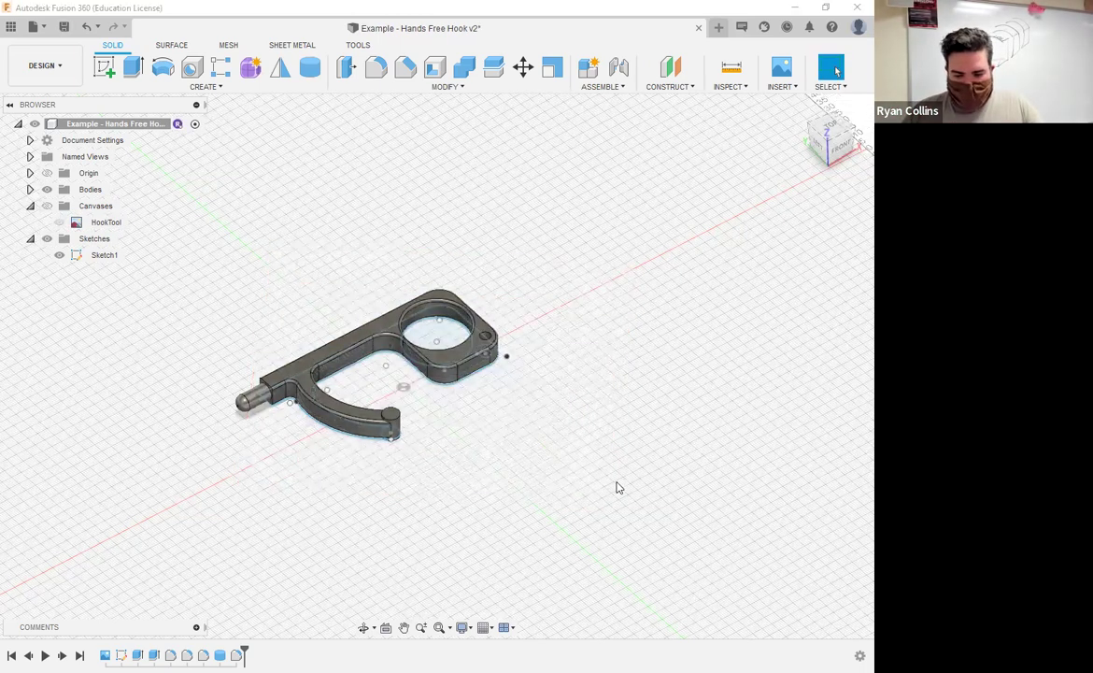
left_click(59, 255)
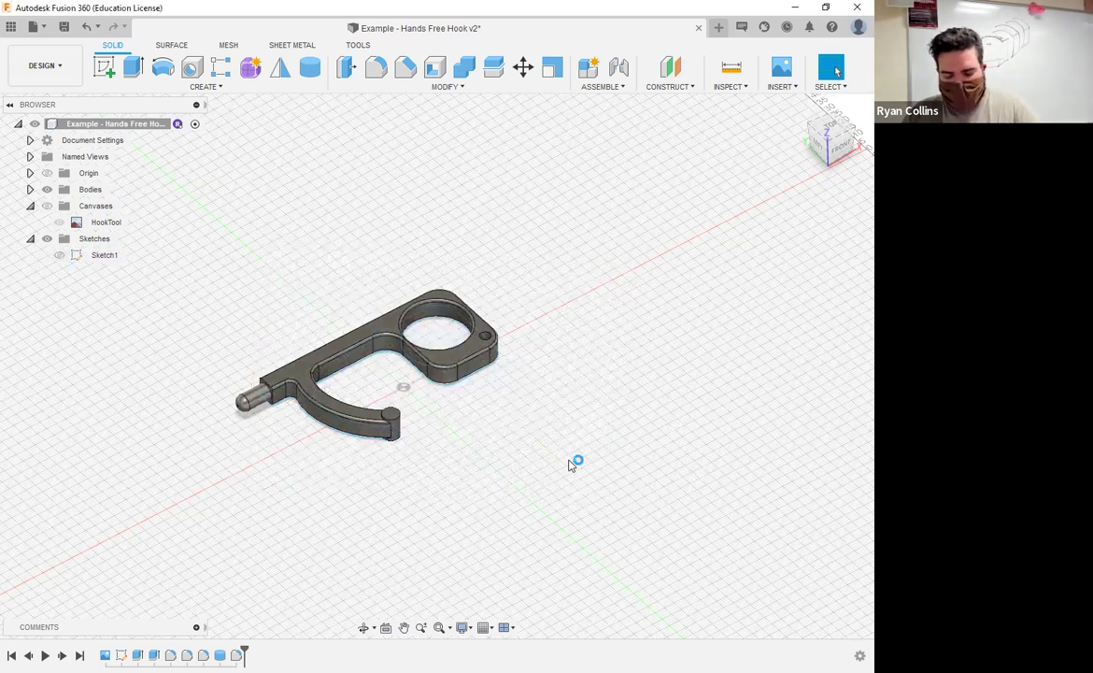
key("F6")
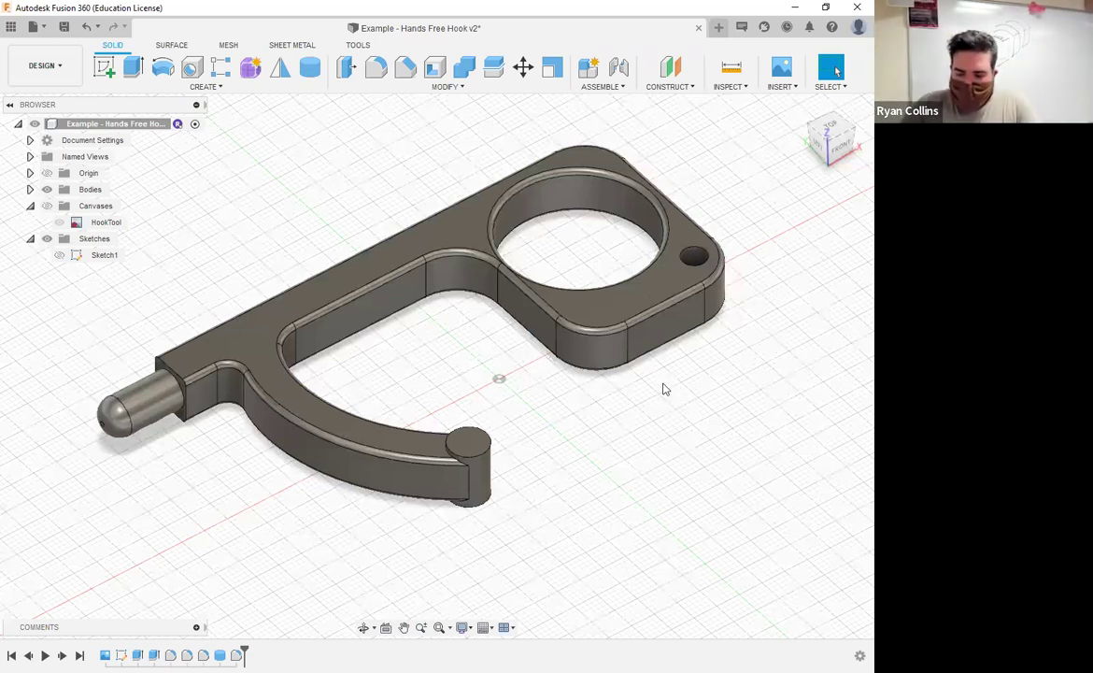
middle_click_drag(578, 412, 207, 202, "shift")
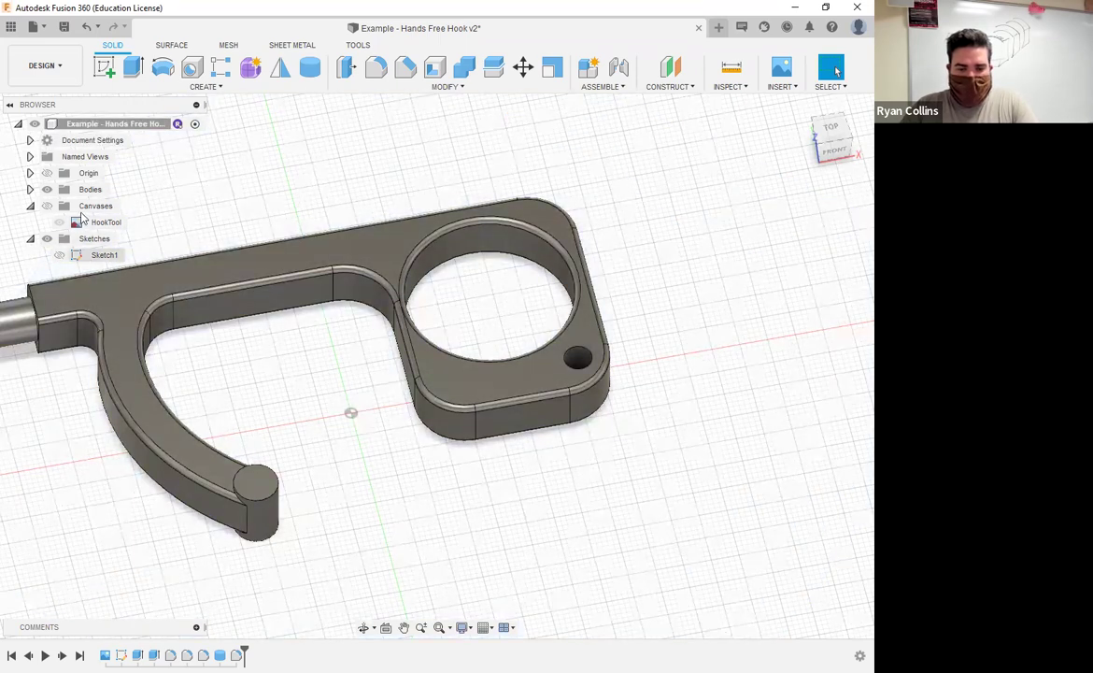
Step: Create a standard internal component from the existing body Body1
left_click(30, 189)
left_click(83, 207)
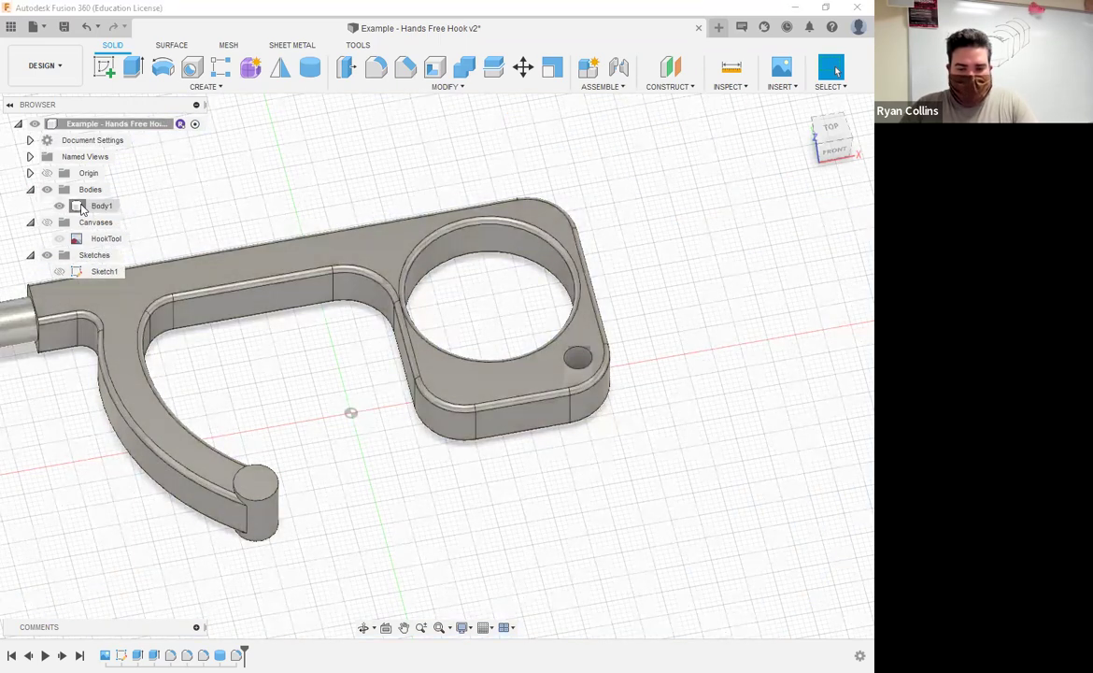
left_click(598, 72)
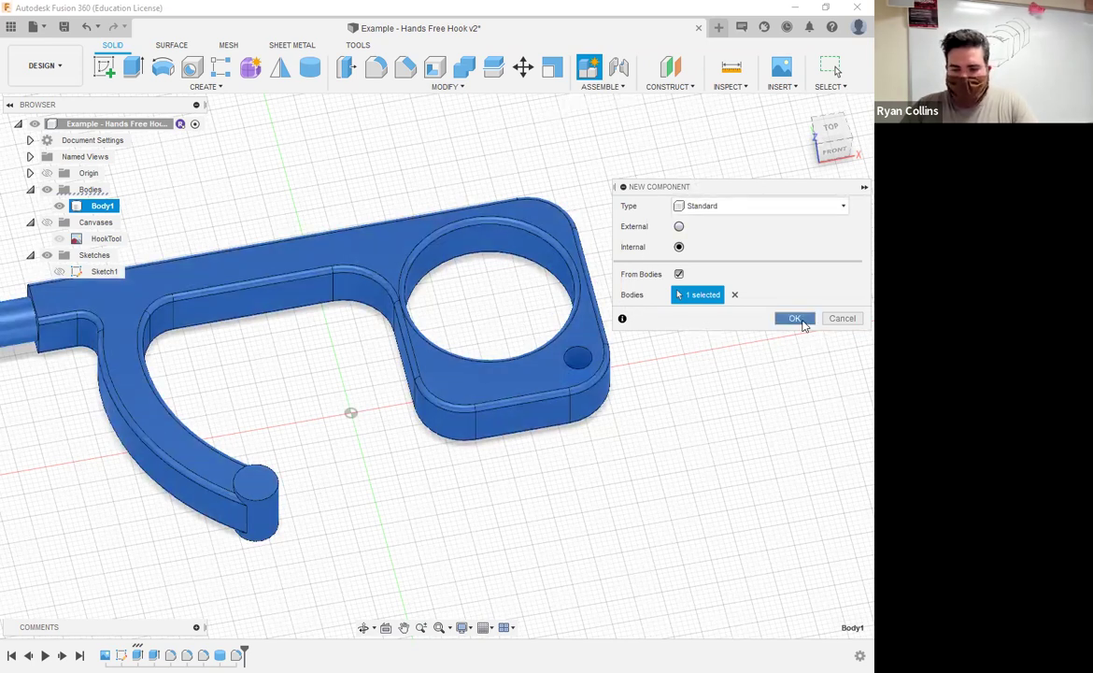
left_click(795, 318)
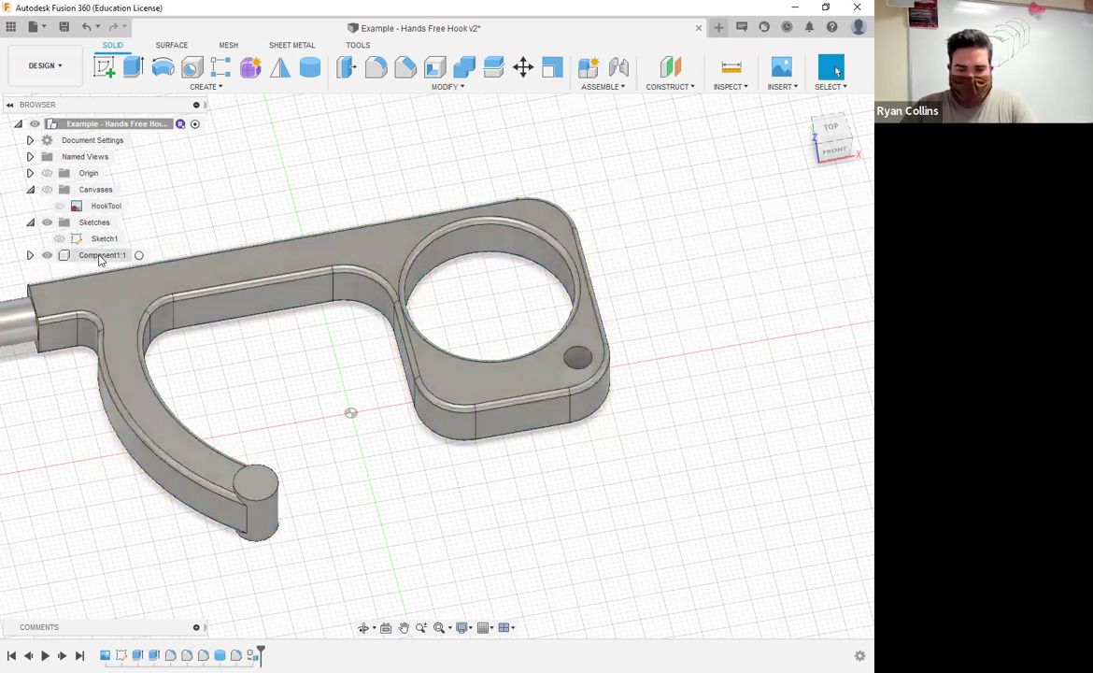
Step: Rename the component made from the hook body as Hook Tool
double_click(100, 254)
type("Ho")
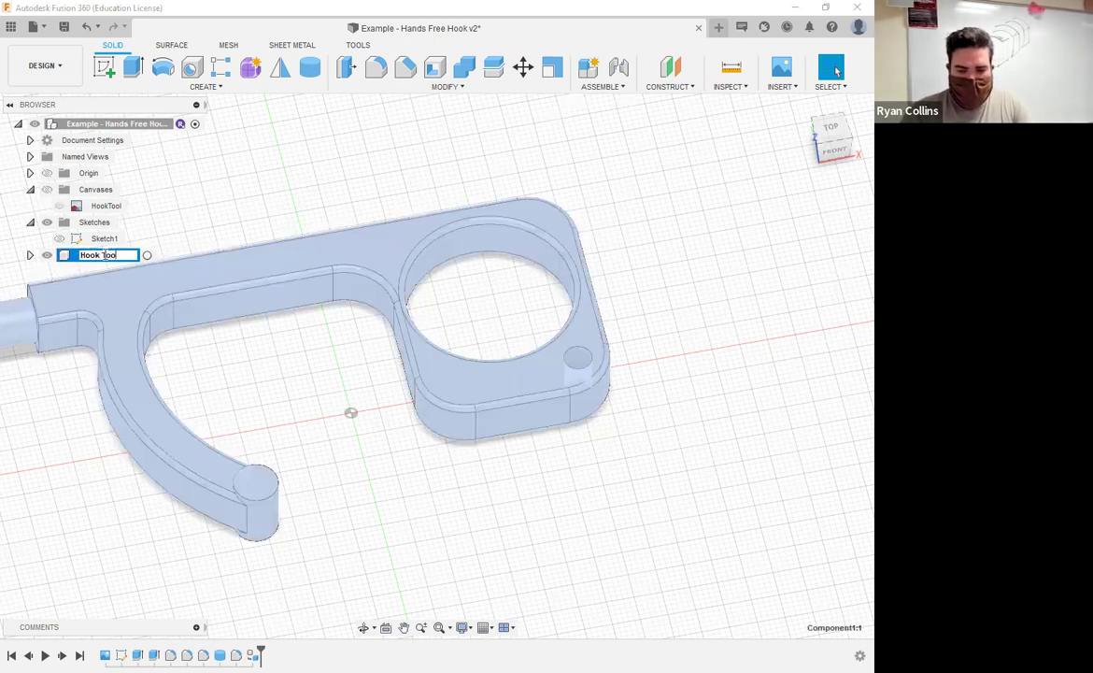
type("ok Tool")
key("Return")
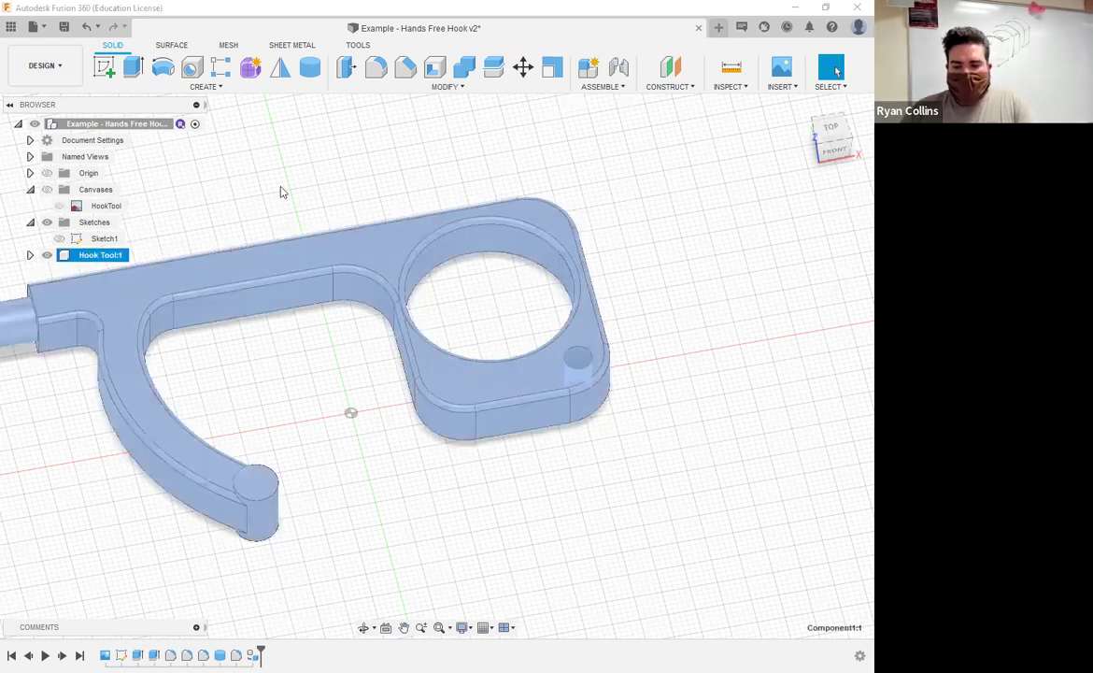
left_click(338, 232)
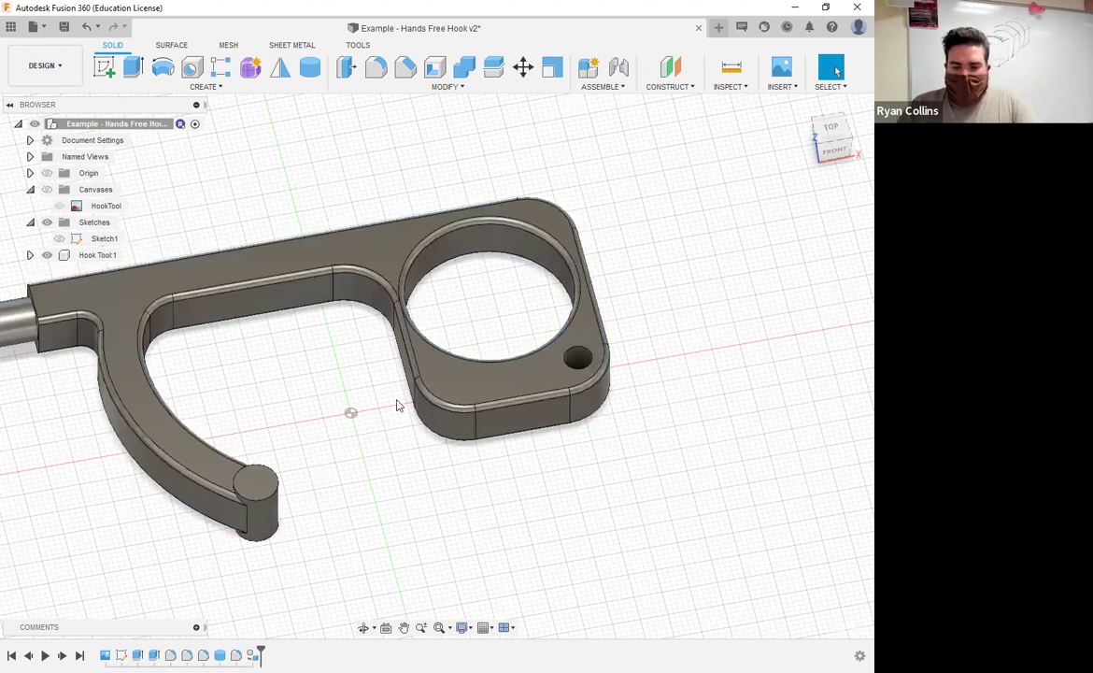
Step: Create an empty, activated standard internal component named Lanyard under the top-level design
left_click(592, 73)
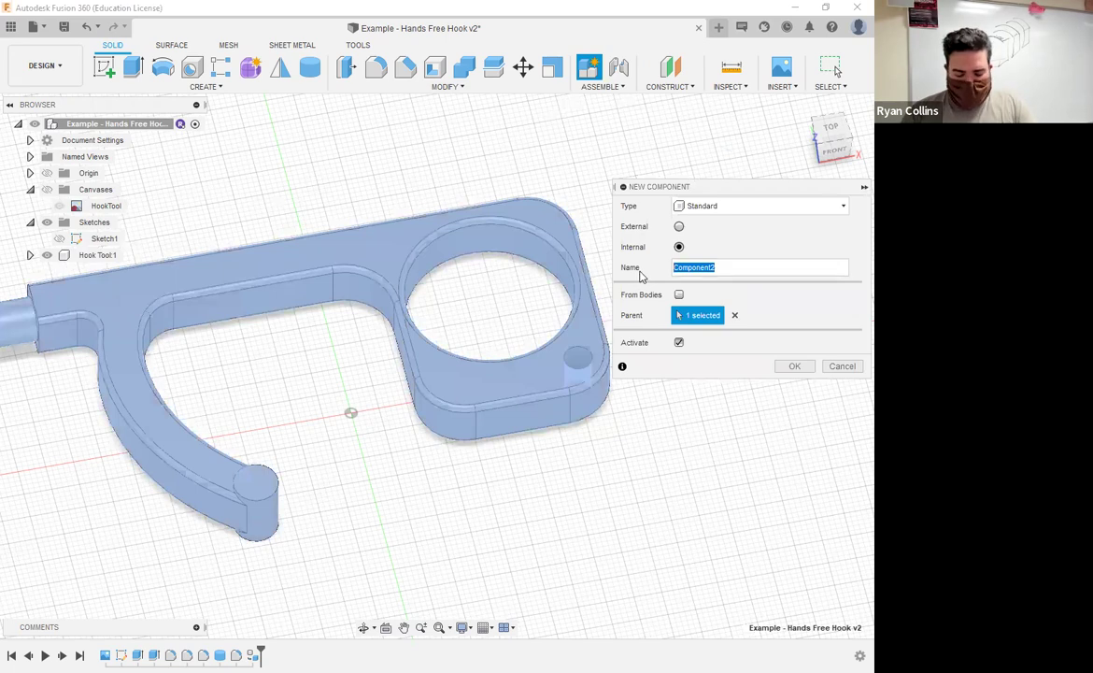
type("Lany")
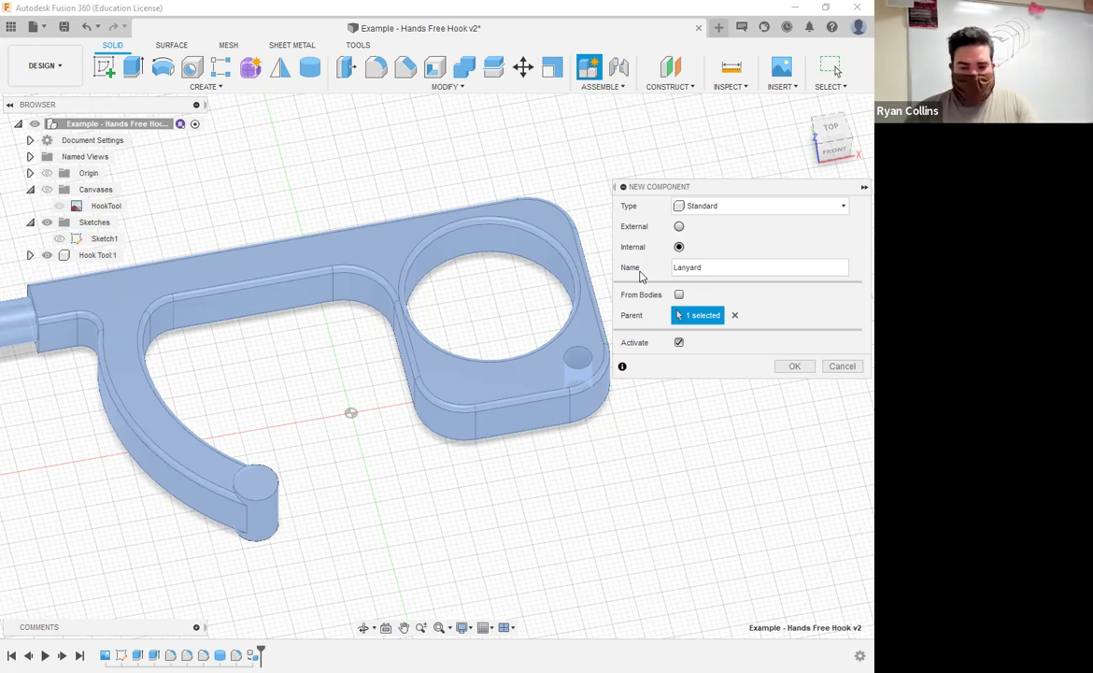
type("ard")
key("Return")
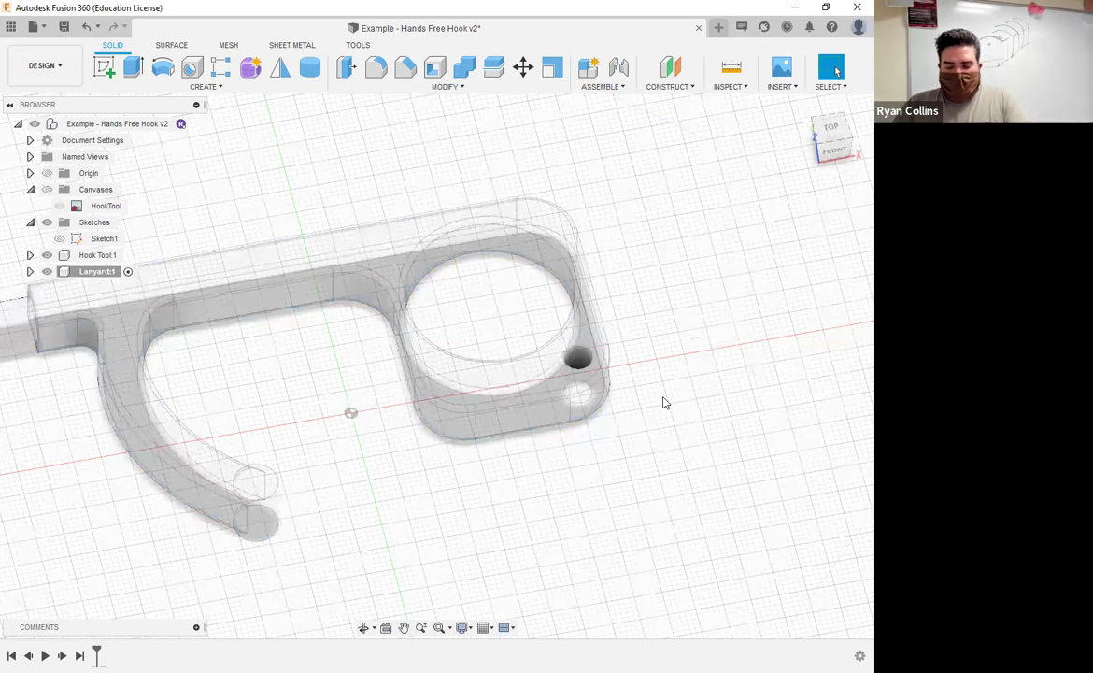
Step: Show the HookTool reference canvas again and make Lanyard the active component
left_click(59, 204)
scroll(418, 430, "down", 3)
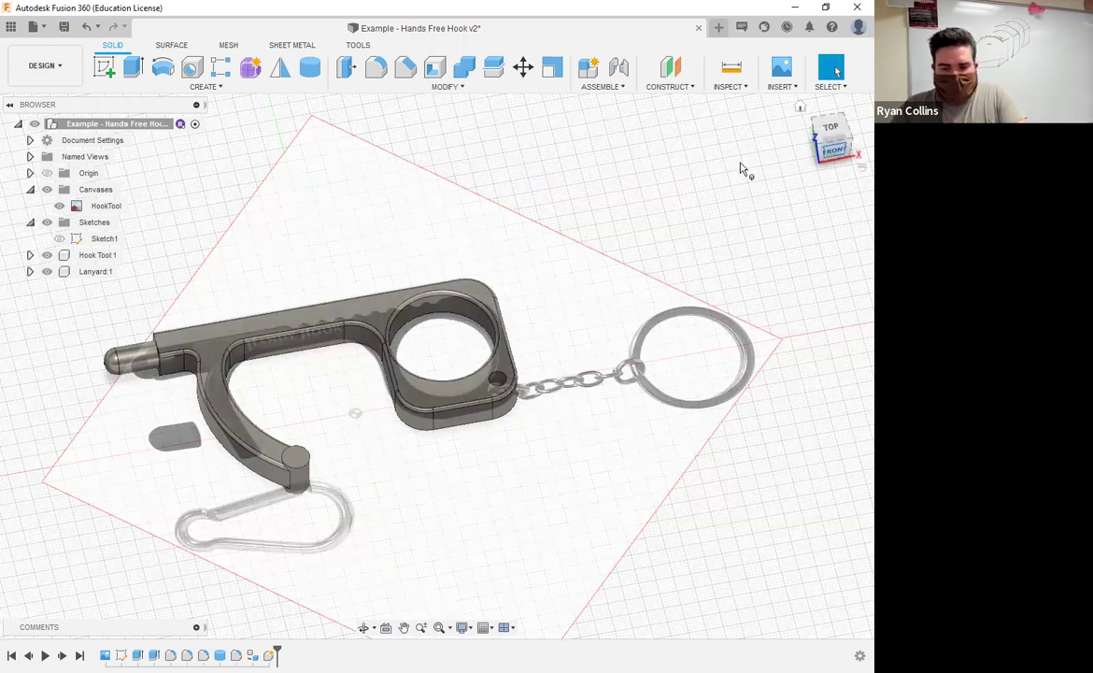
left_click(125, 272)
left_click(126, 272)
Step: Start a sketch on the front origin plane in the Lanyard component
left_click(834, 151)
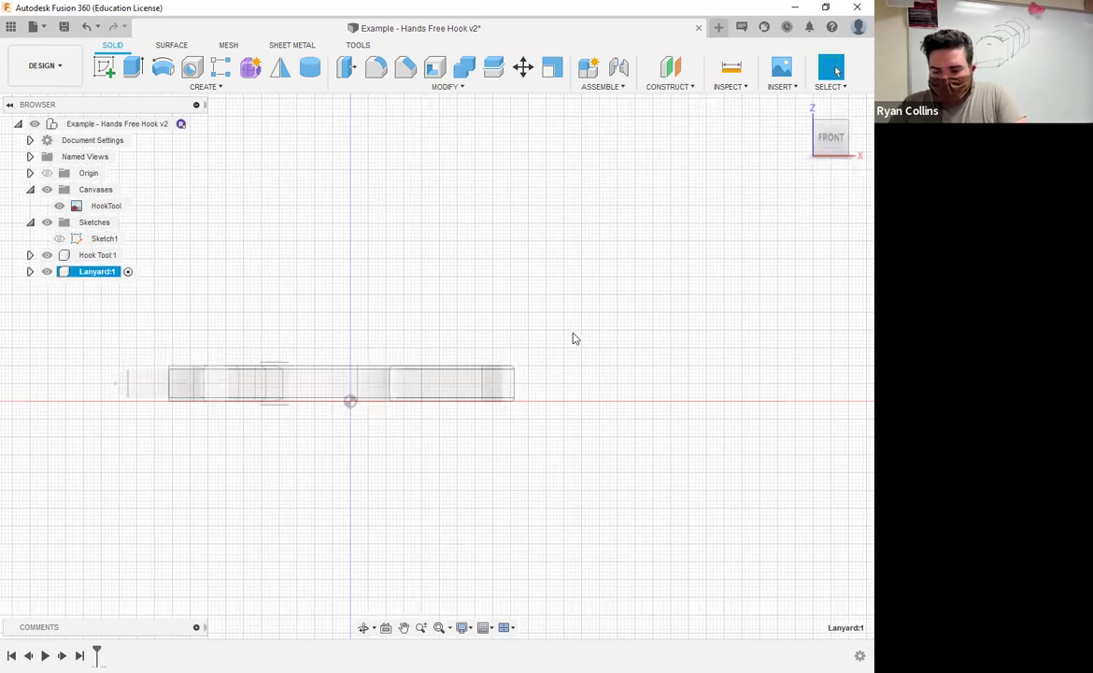
middle_click_drag(520, 309, 407, 310)
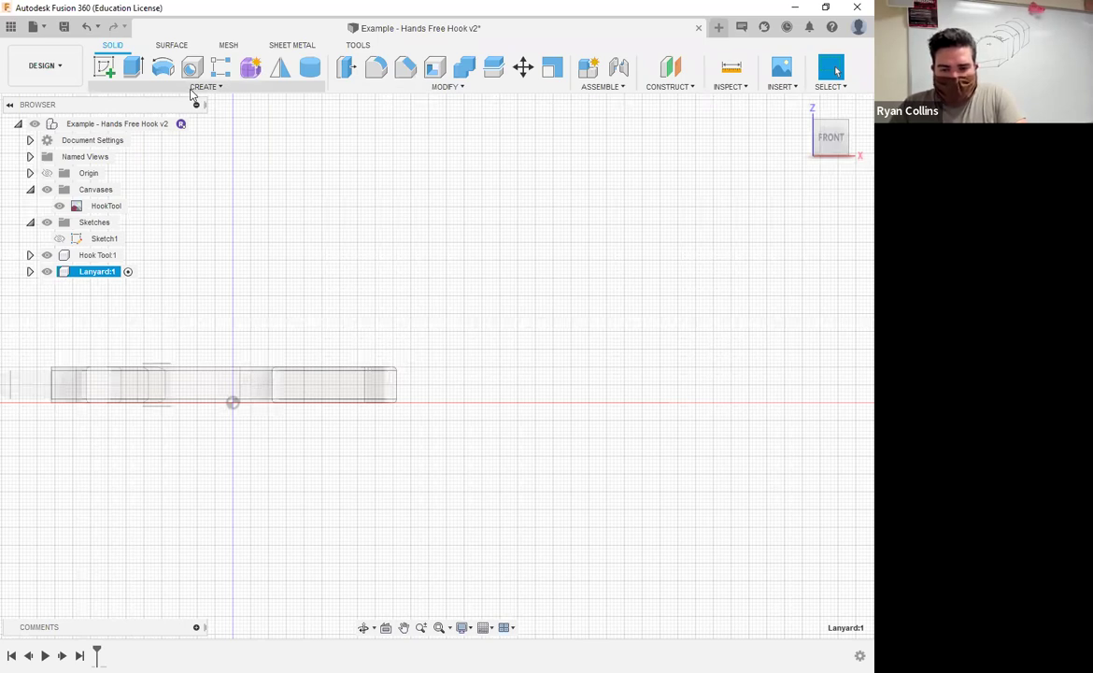
left_click(104, 69)
left_click(281, 359)
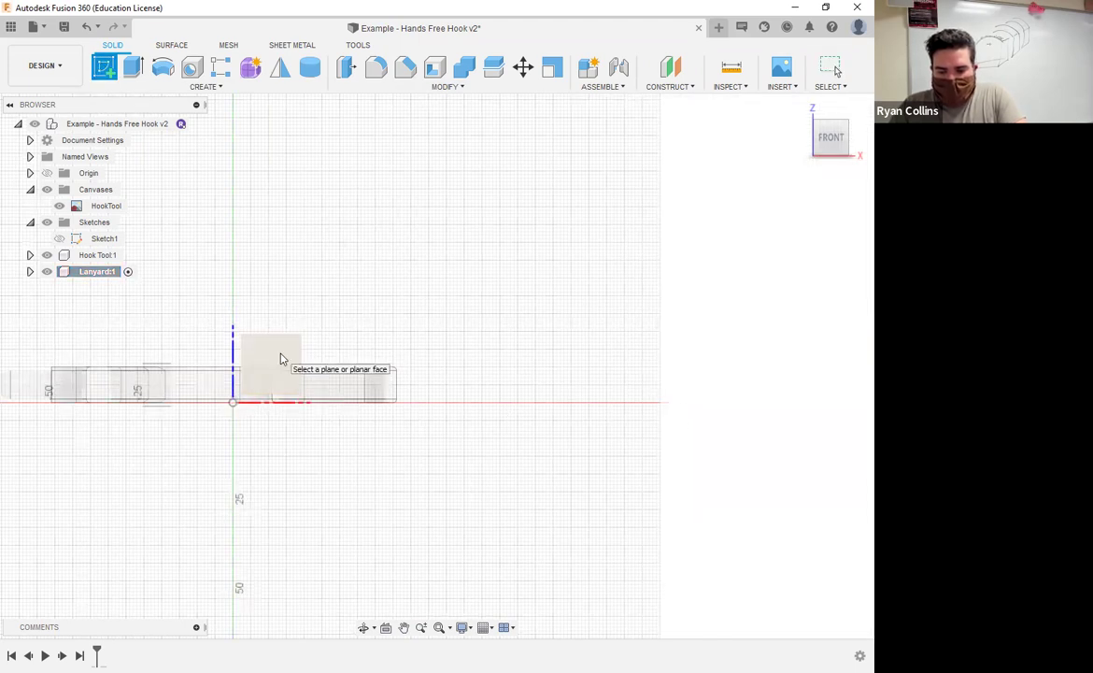
mouse_move(491, 271)
middle_mouse_down("shift")
mouse_move(486, 322)
mouse_move(462, 205)
middle_mouse_up("shift")
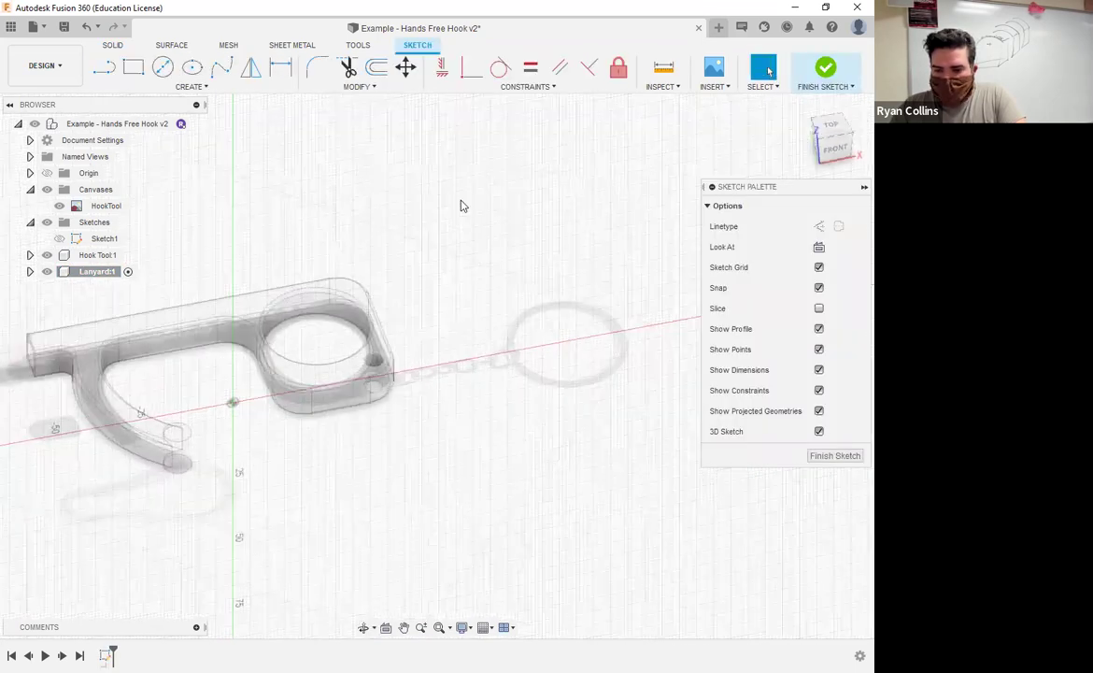
Step: Draw a 32 mm two-point circle extending horizontally outward from the hook's small hole, and finish the sketch
left_click(173, 76)
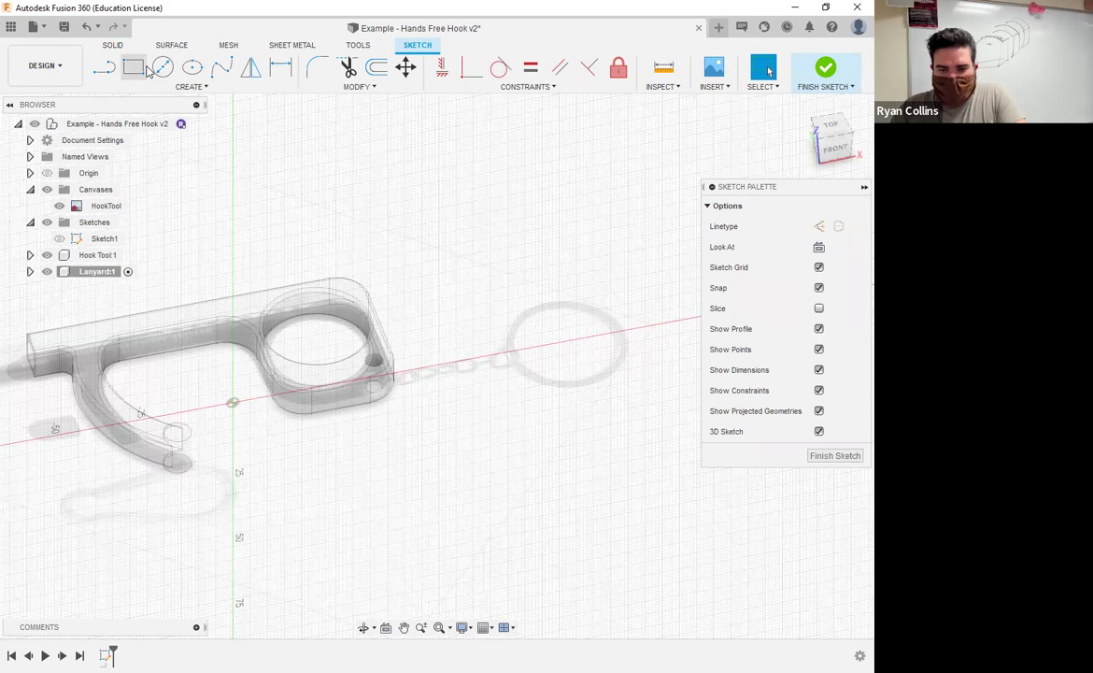
left_click(192, 87)
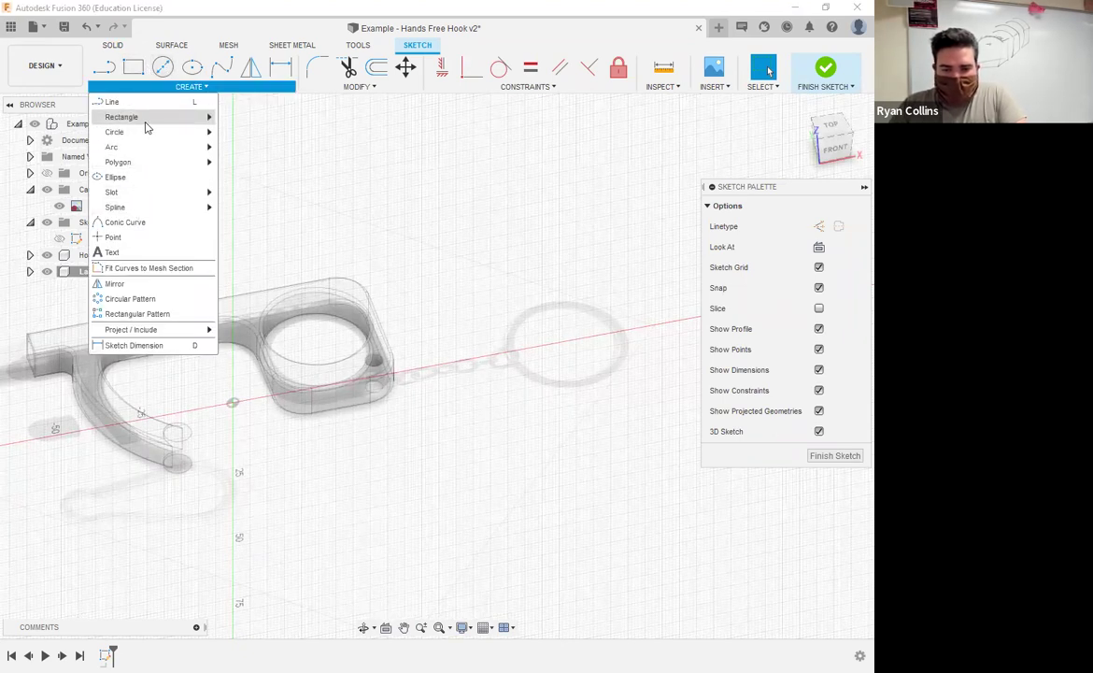
mouse_move(141, 135)
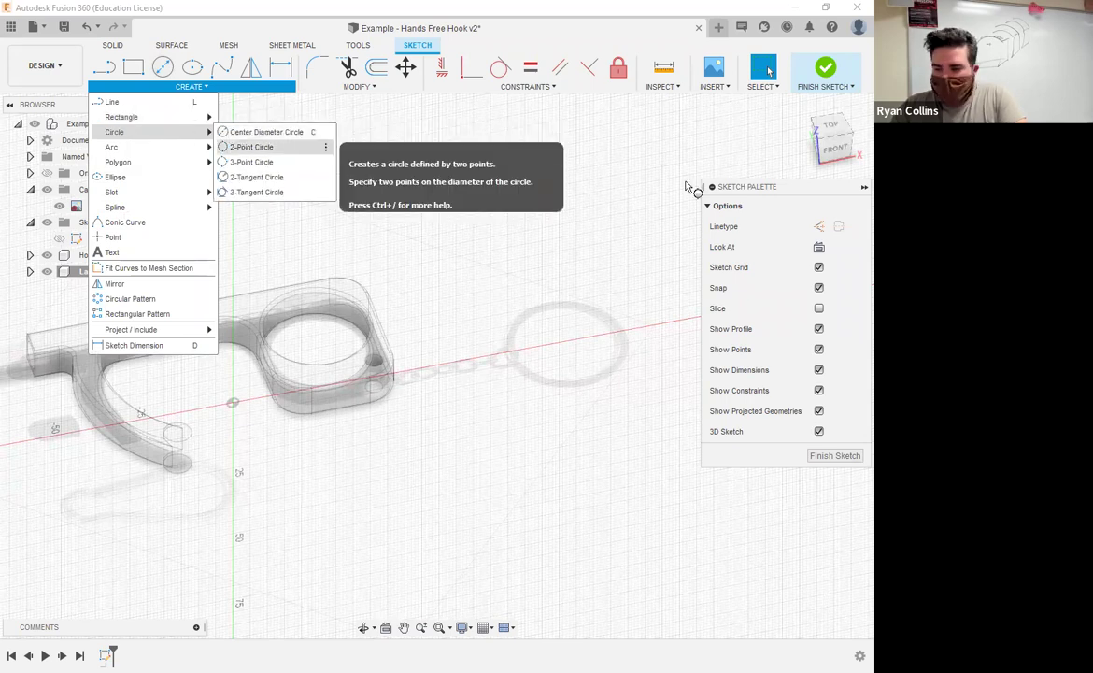
left_click(244, 148)
left_click(384, 361)
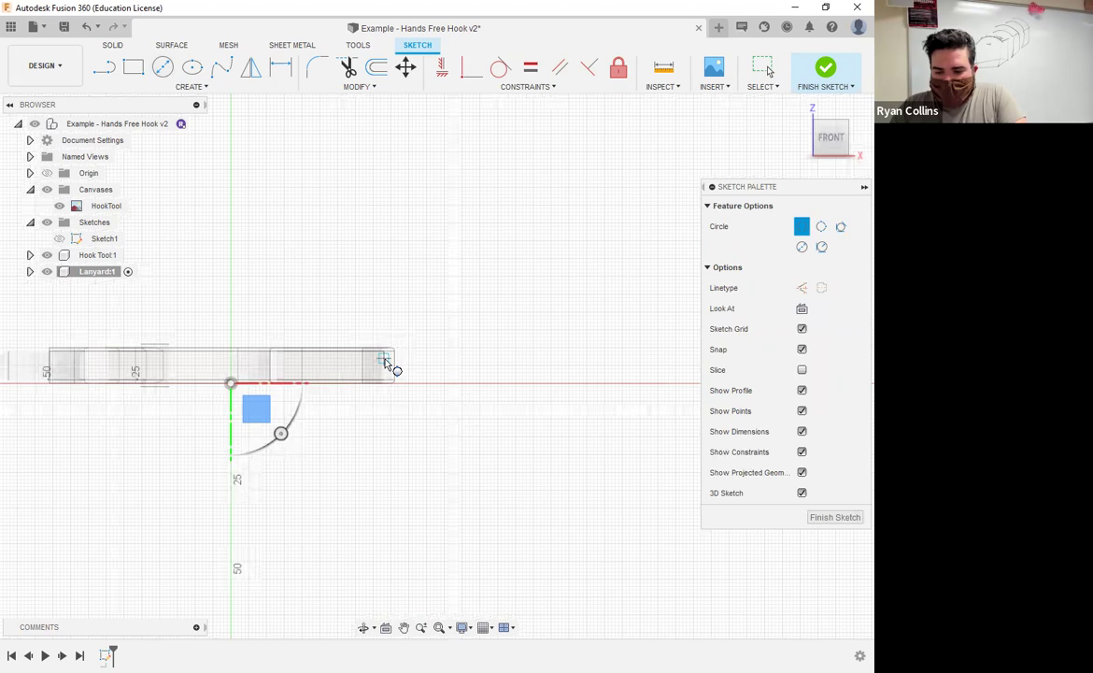
scroll(385, 361, "up", 4)
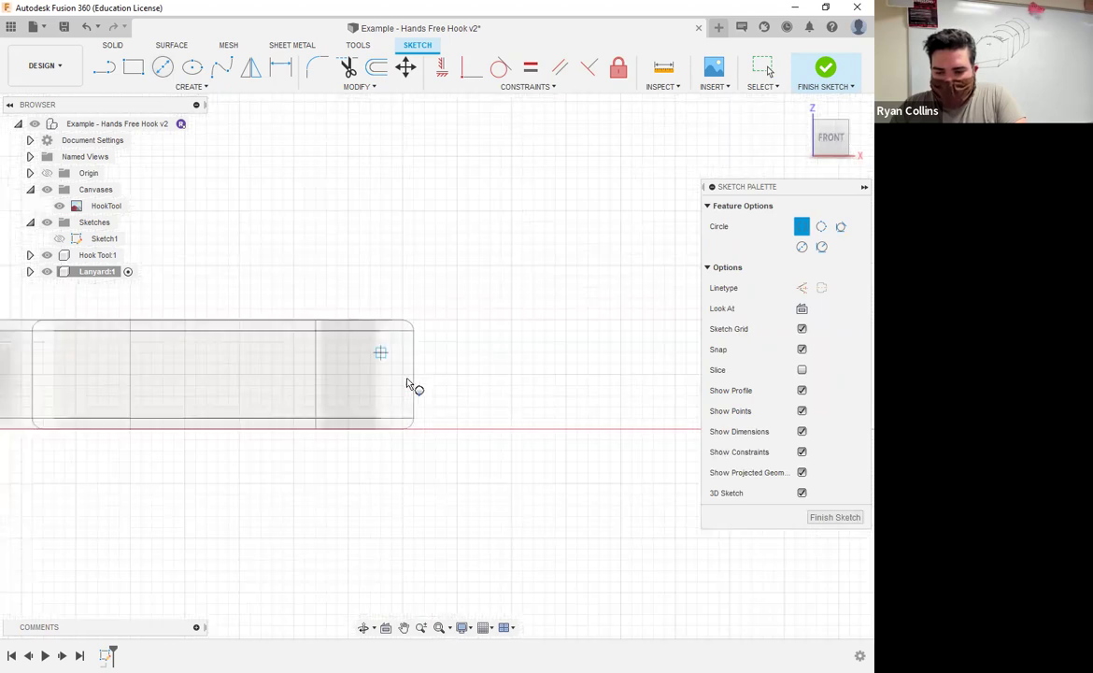
left_click(340, 378)
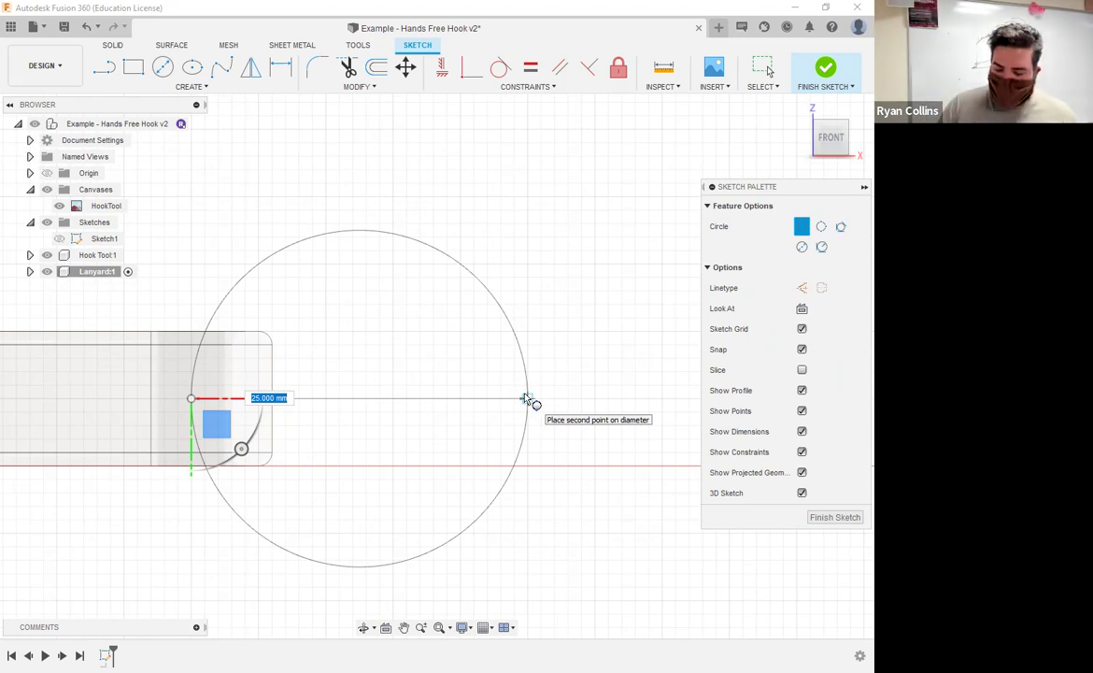
type("32")
key("Tab")
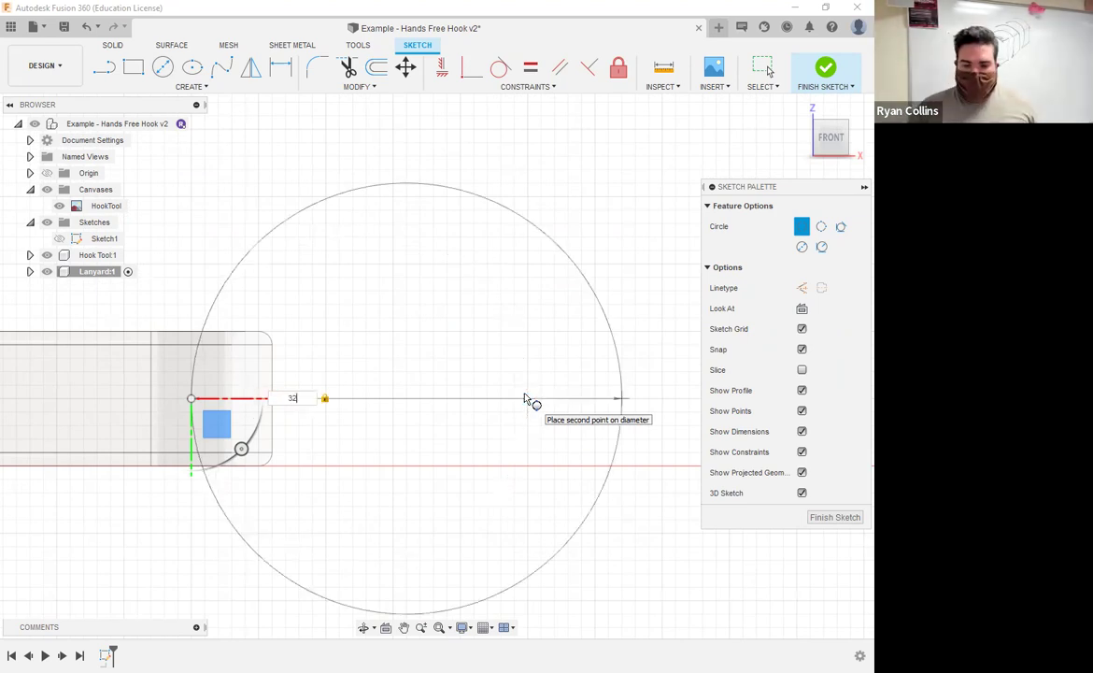
key("Return")
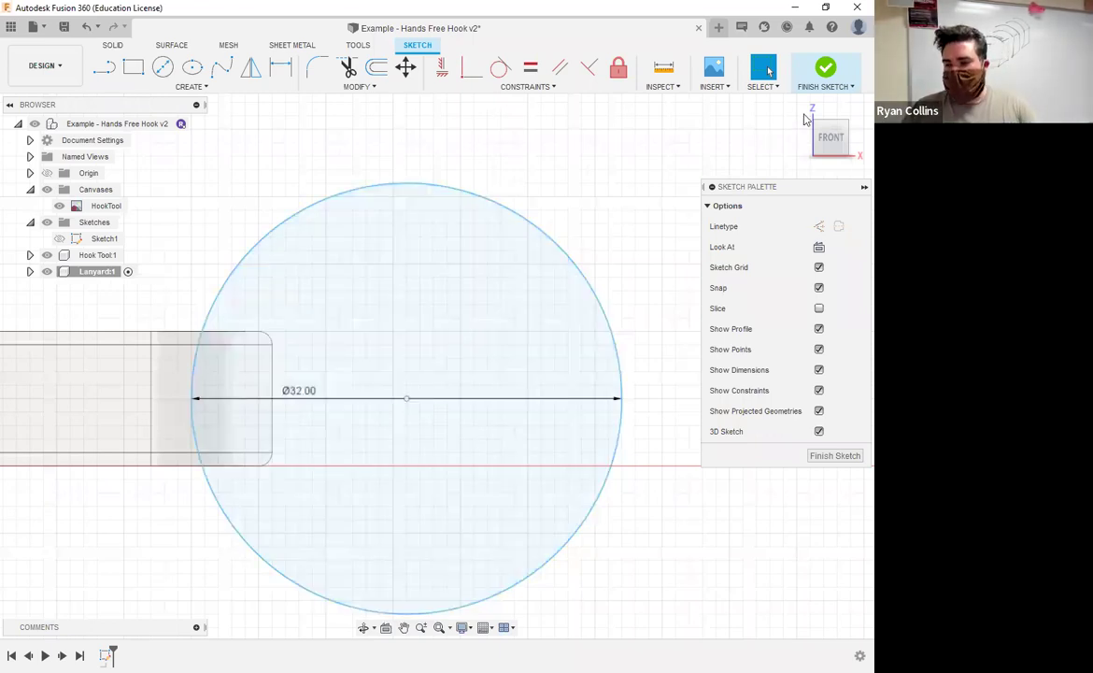
left_click(828, 71)
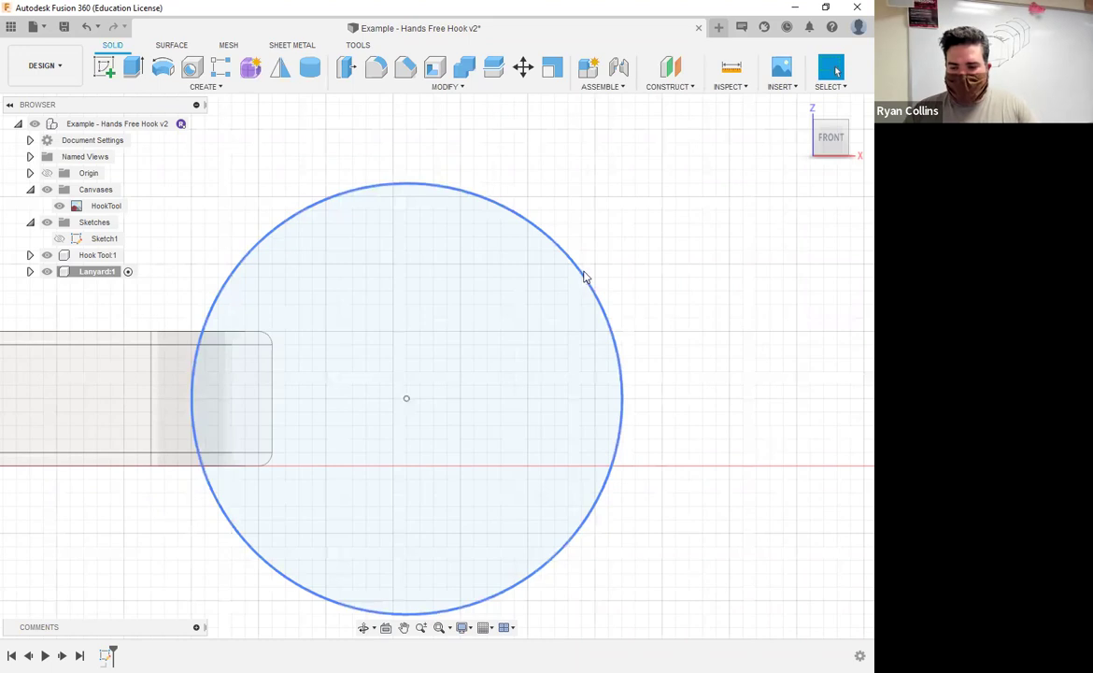
Step: Start a torus on the circle's sketch plane, centred on the circle and sized out to its edge
left_click(351, 309)
middle_click_drag(347, 315, 474, 385, "shift")
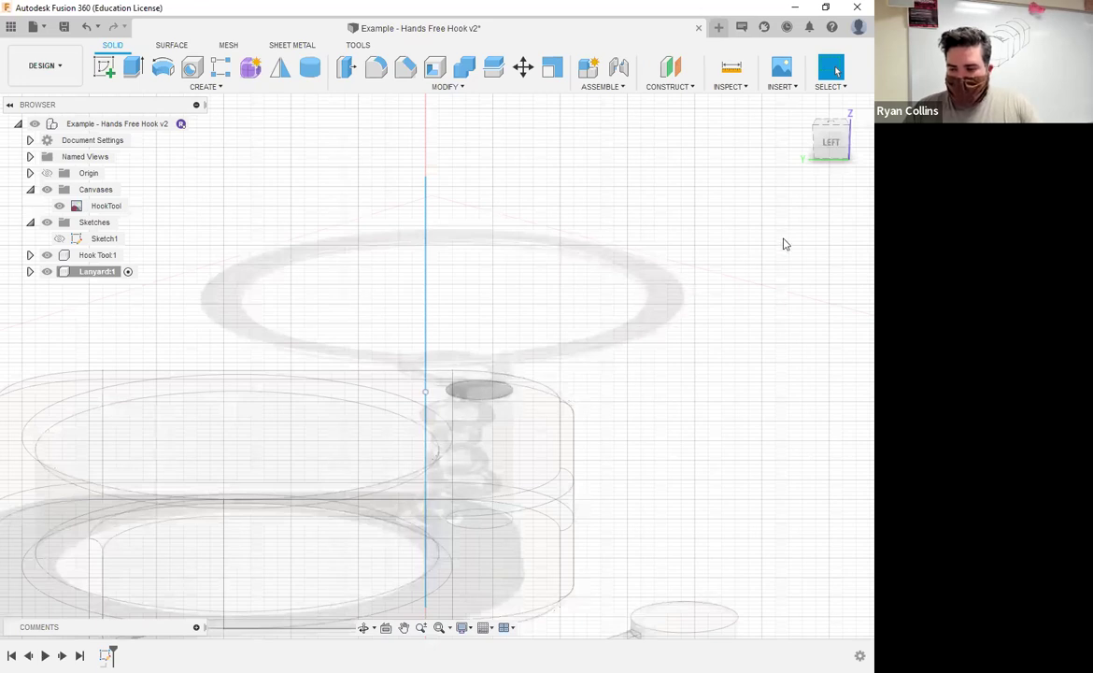
middle_click_drag(669, 386, 505, 392, "shift")
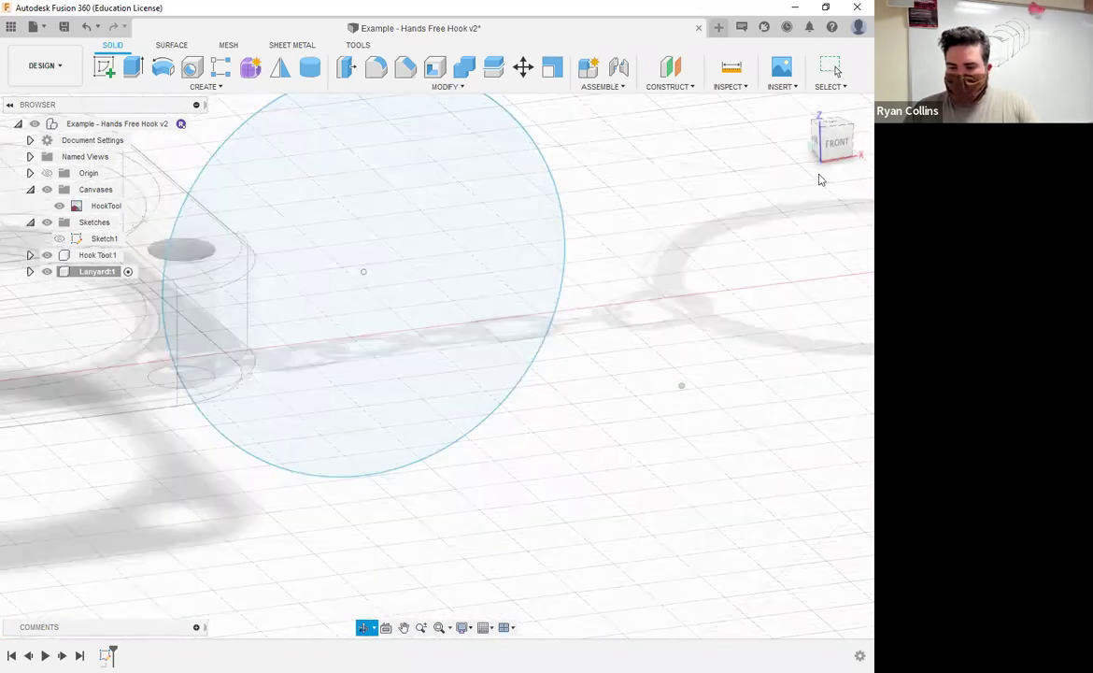
left_click(823, 154)
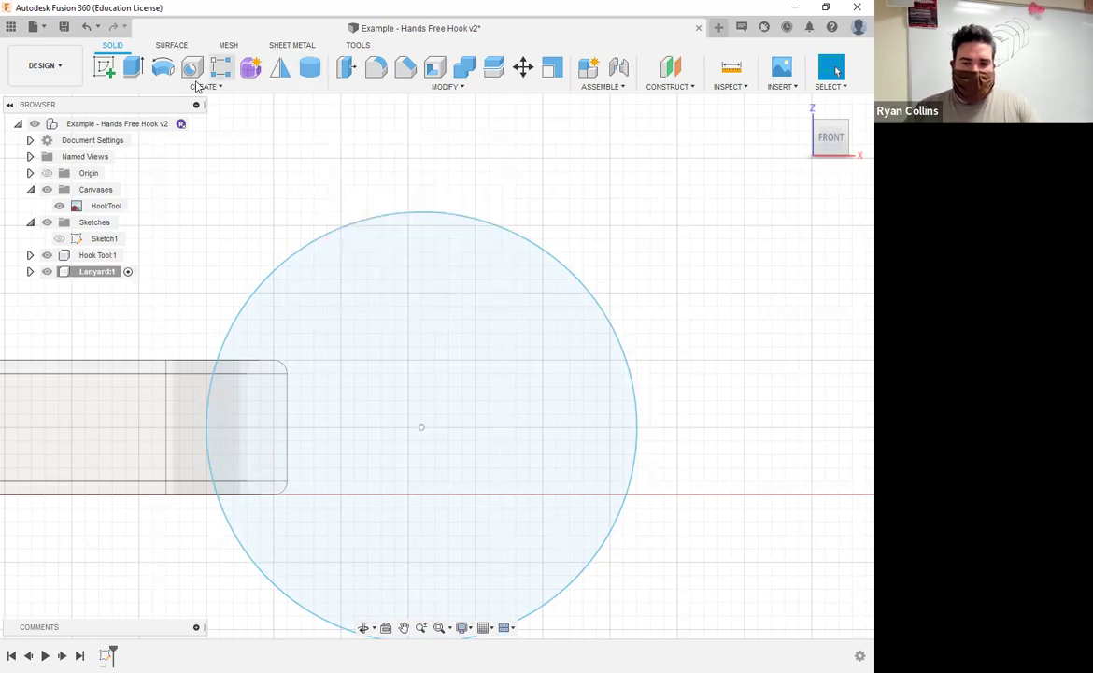
left_click(174, 89)
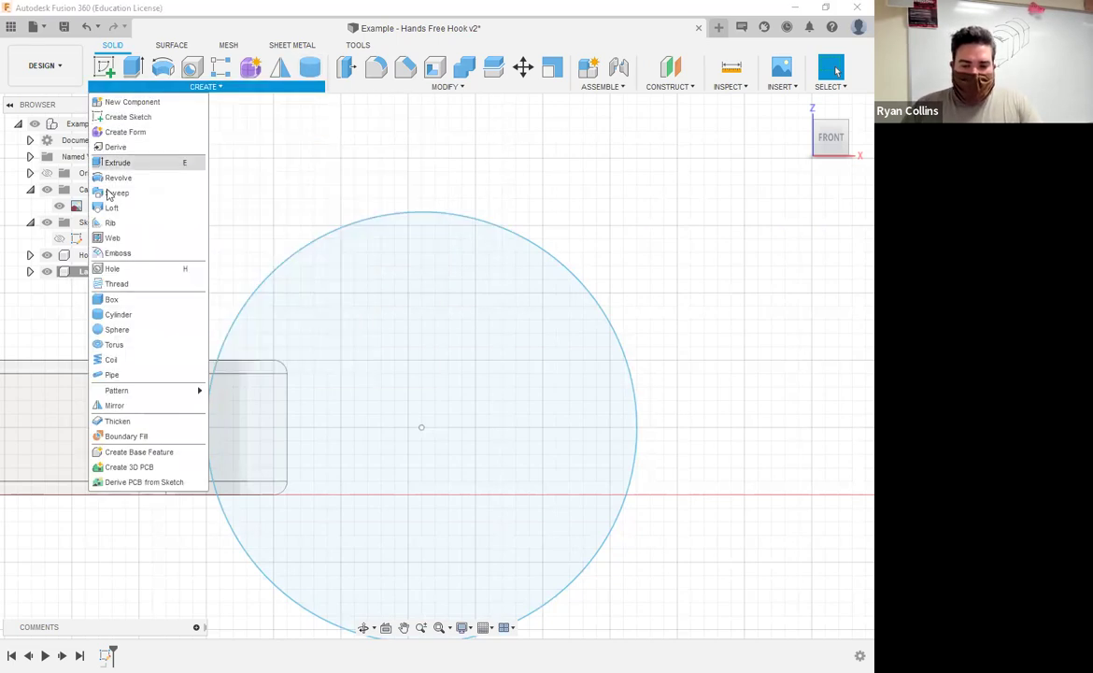
left_click(110, 345)
middle_click_drag(557, 396, 503, 261)
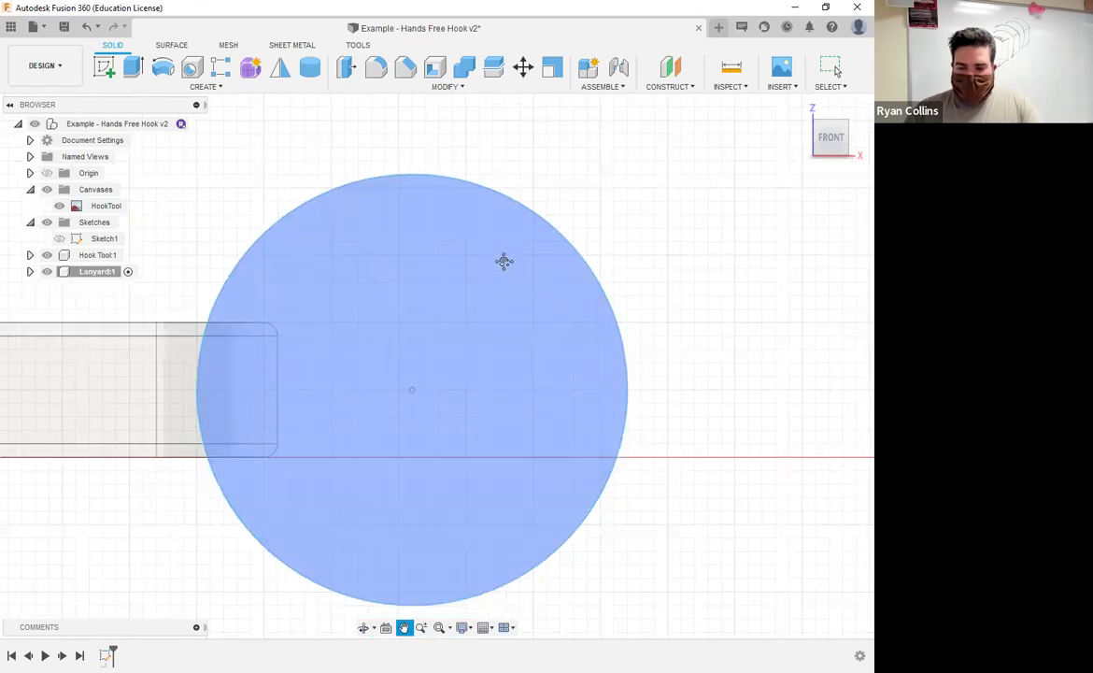
left_click(370, 296)
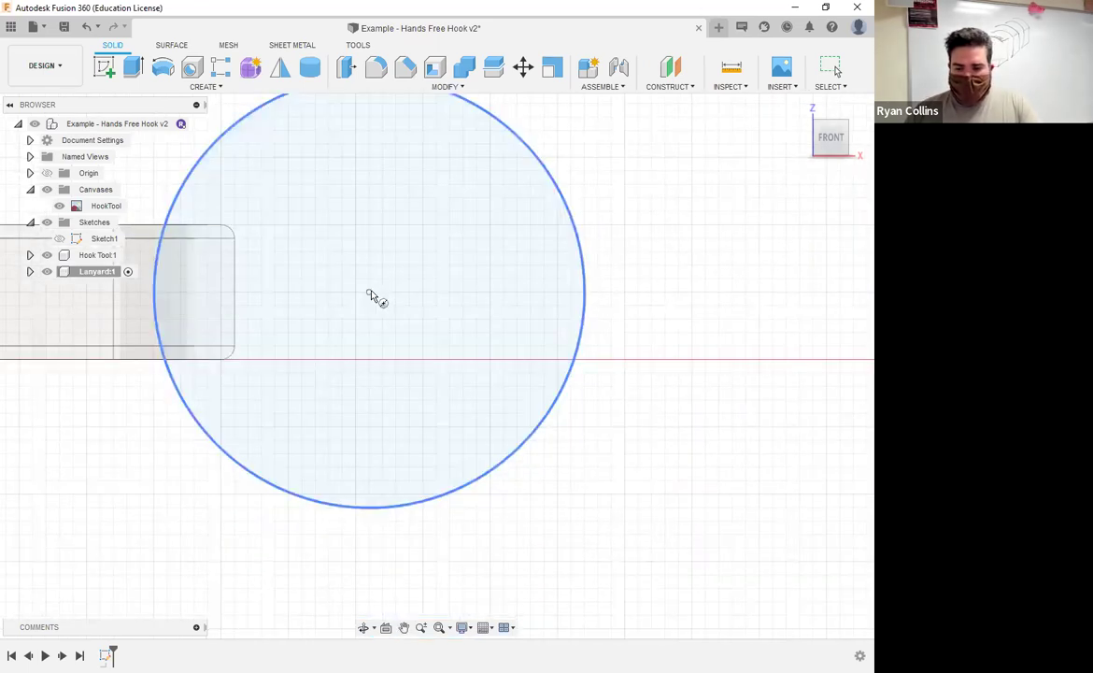
left_click(370, 294)
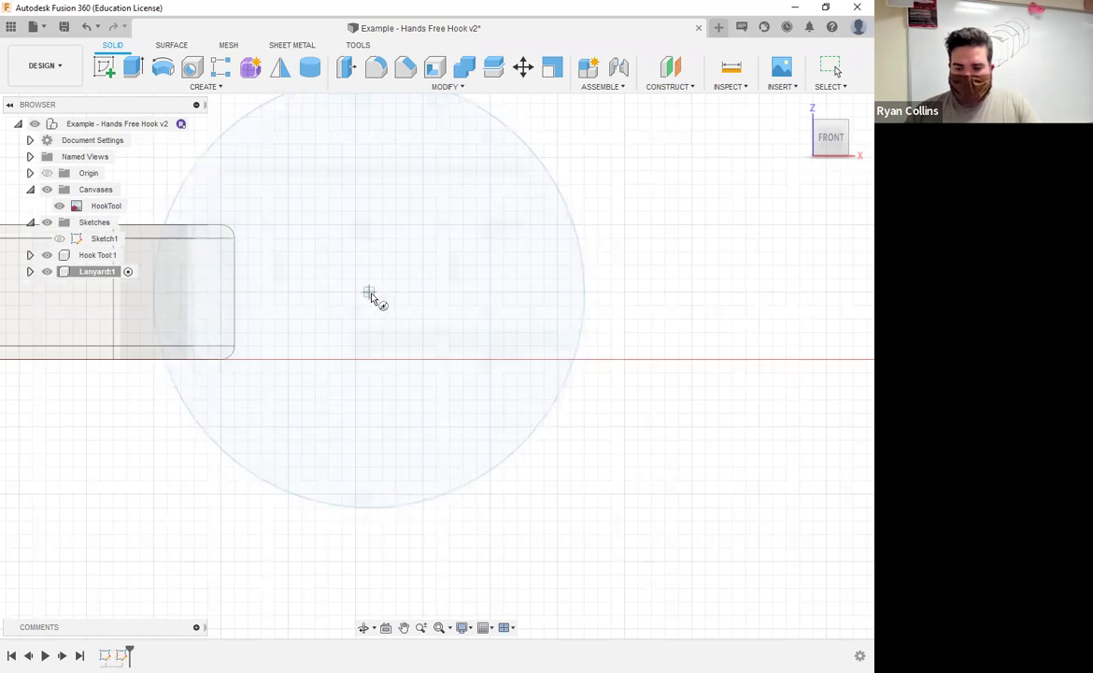
left_click(157, 294)
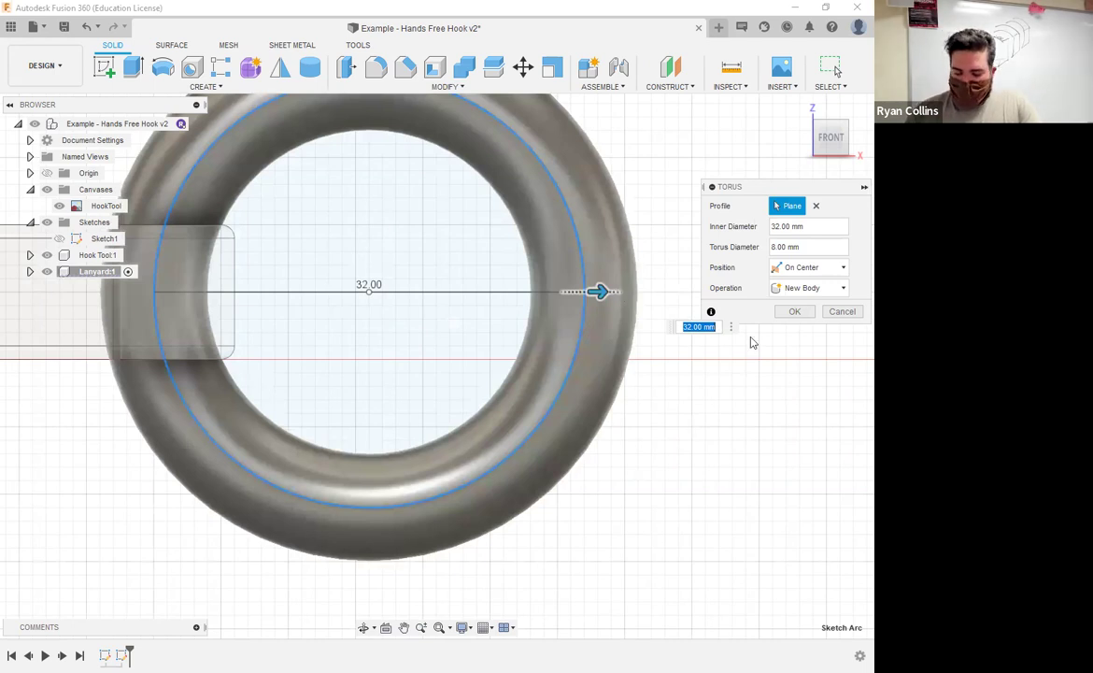
Step: Create the torus as a new body with a 32 mm inner diameter and a 2 mm torus diameter
type("35")
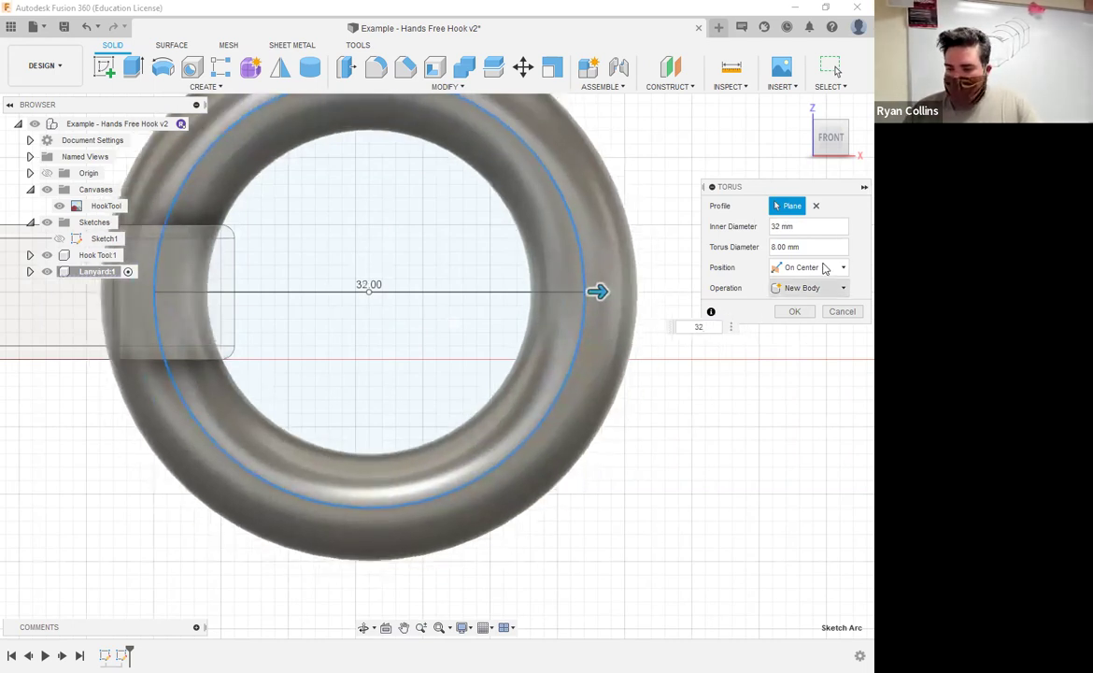
left_click(788, 247)
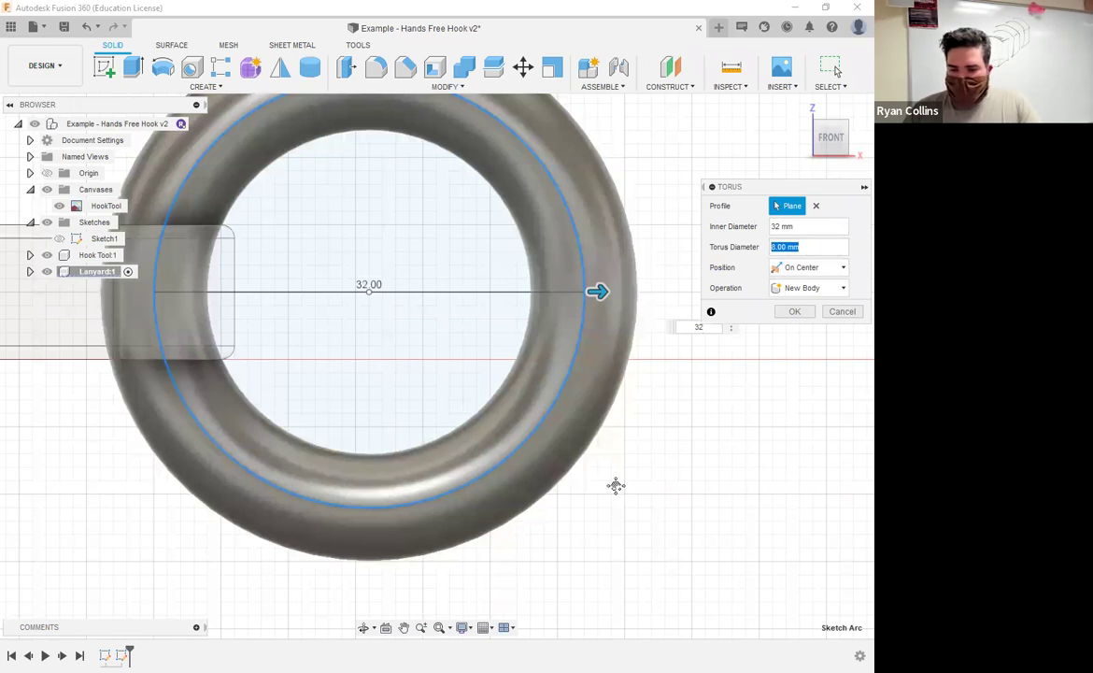
scroll(639, 480, "down", 1)
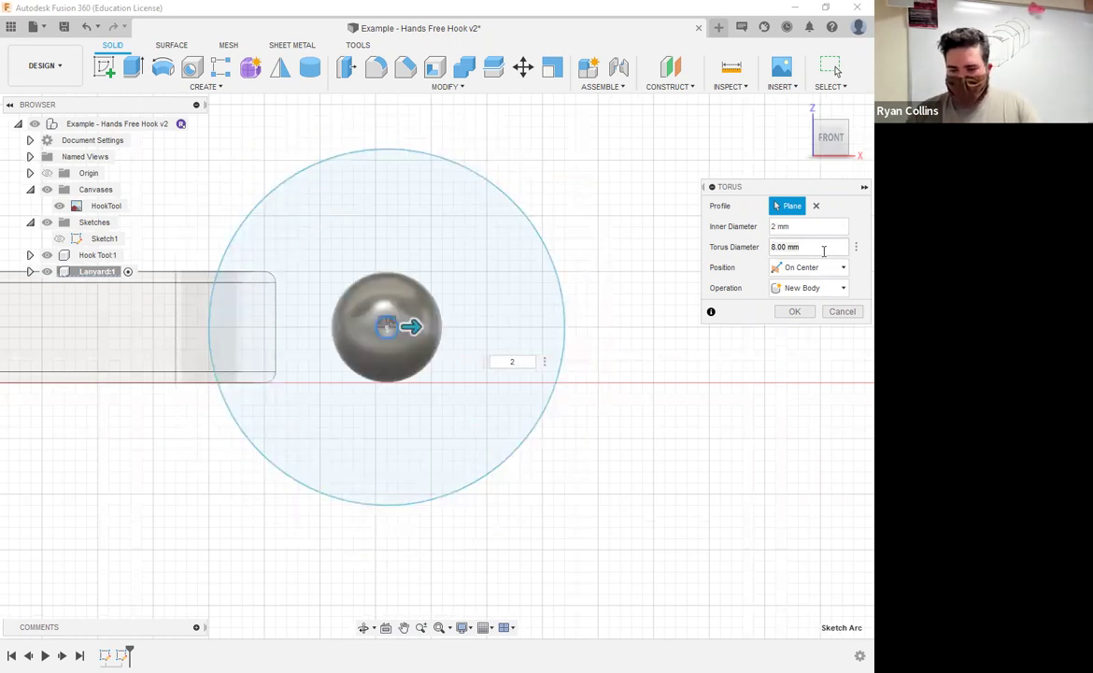
double_click(823, 250)
left_click(818, 224)
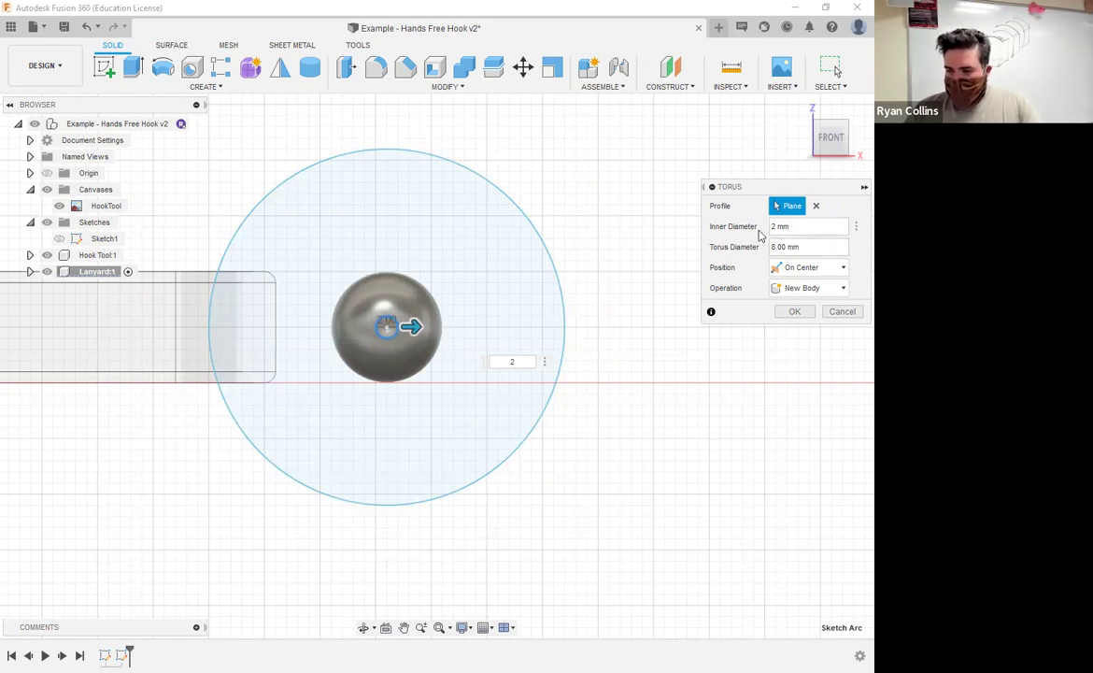
left_click_drag(804, 224, 743, 234)
type("32")
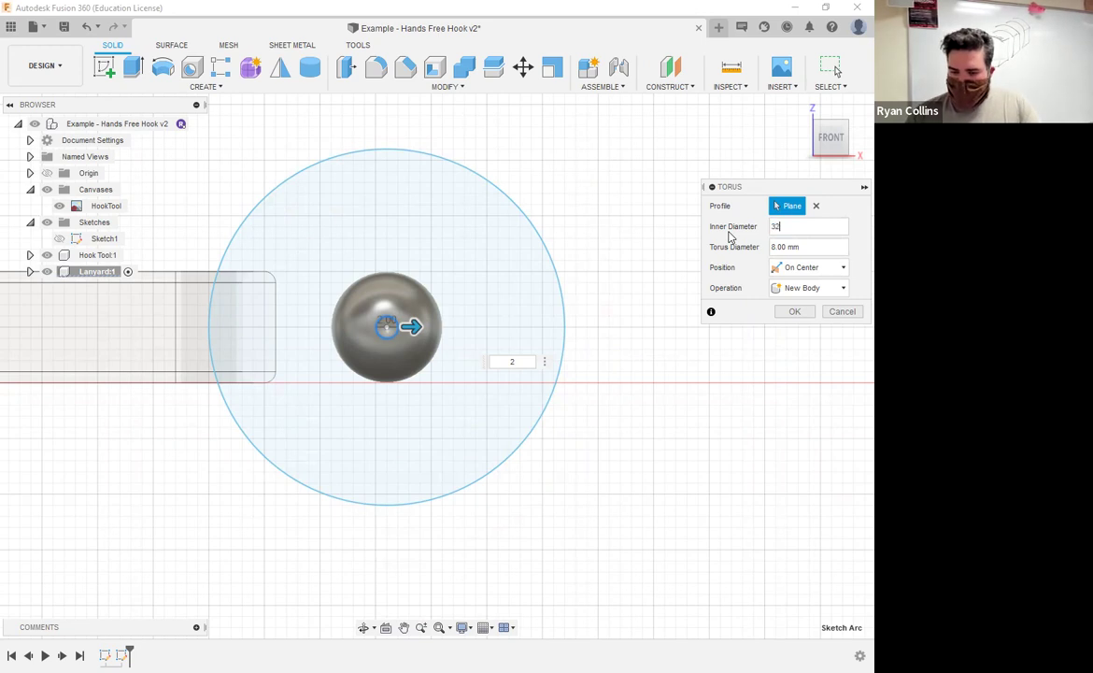
left_click(818, 245)
left_click(789, 229)
key("Tab")
type("2")
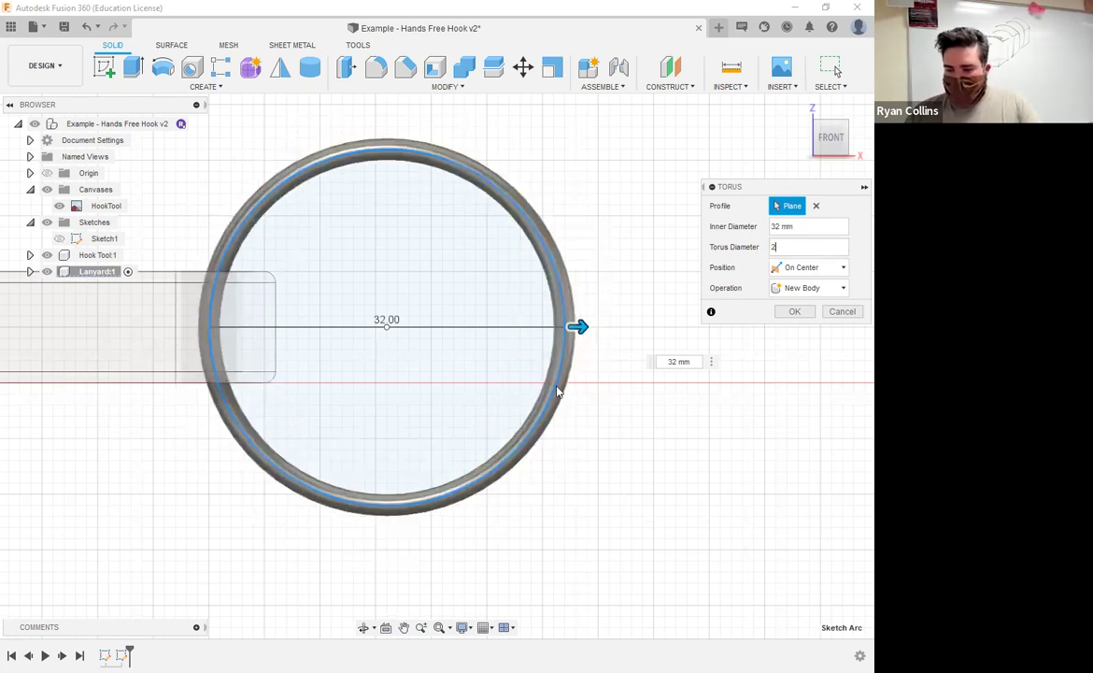
middle_click_drag(400, 342, 443, 348, "shift")
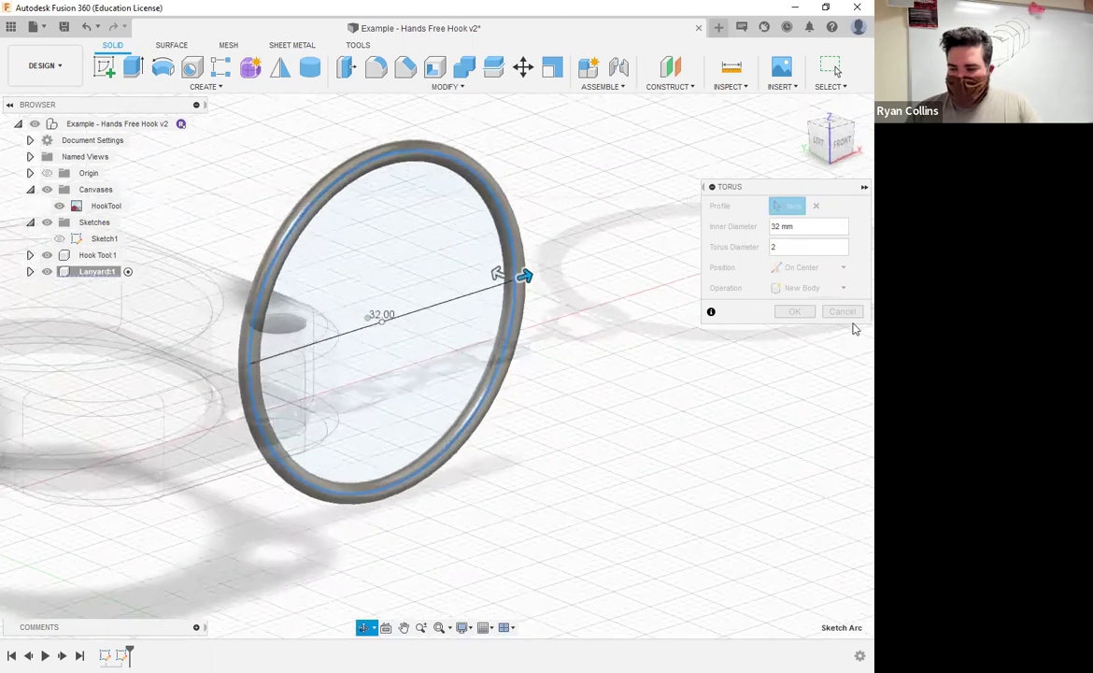
key("Return")
Step: Move the ring body by a Z distance of -4 mm so it passes through the hook's small hole
middle_click_drag(524, 359, 783, 100, "shift")
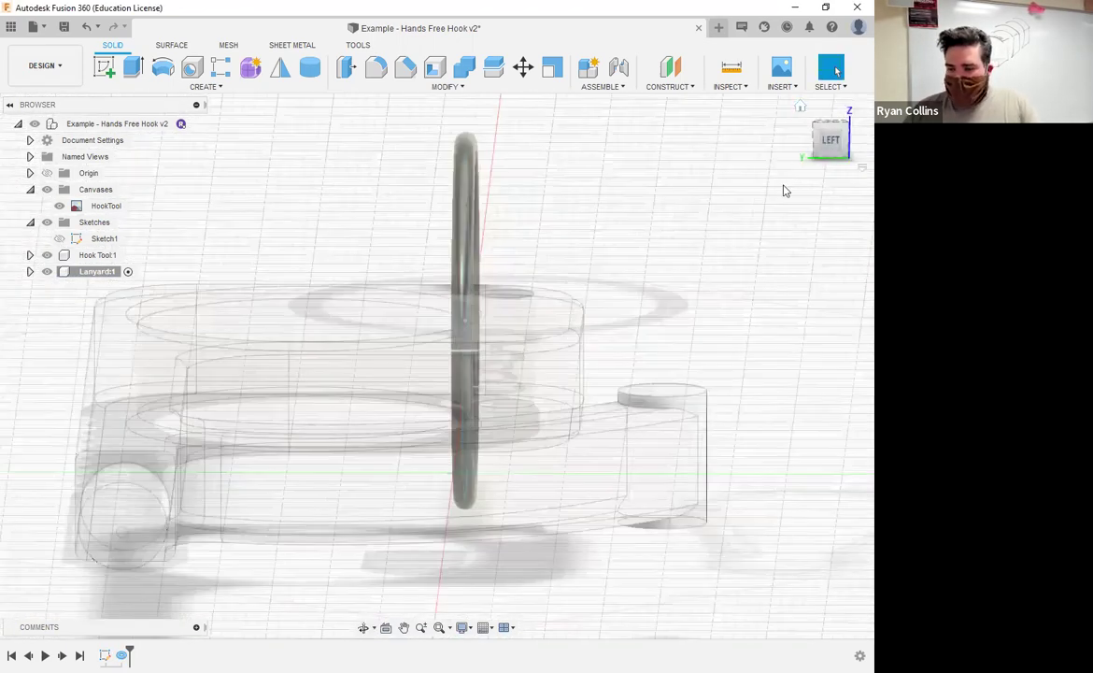
middle_click_drag(787, 222, 677, 324, "shift")
left_click_drag(677, 325, 645, 324)
middle_click_drag(569, 323, 557, 625)
scroll(534, 417, "down", 1)
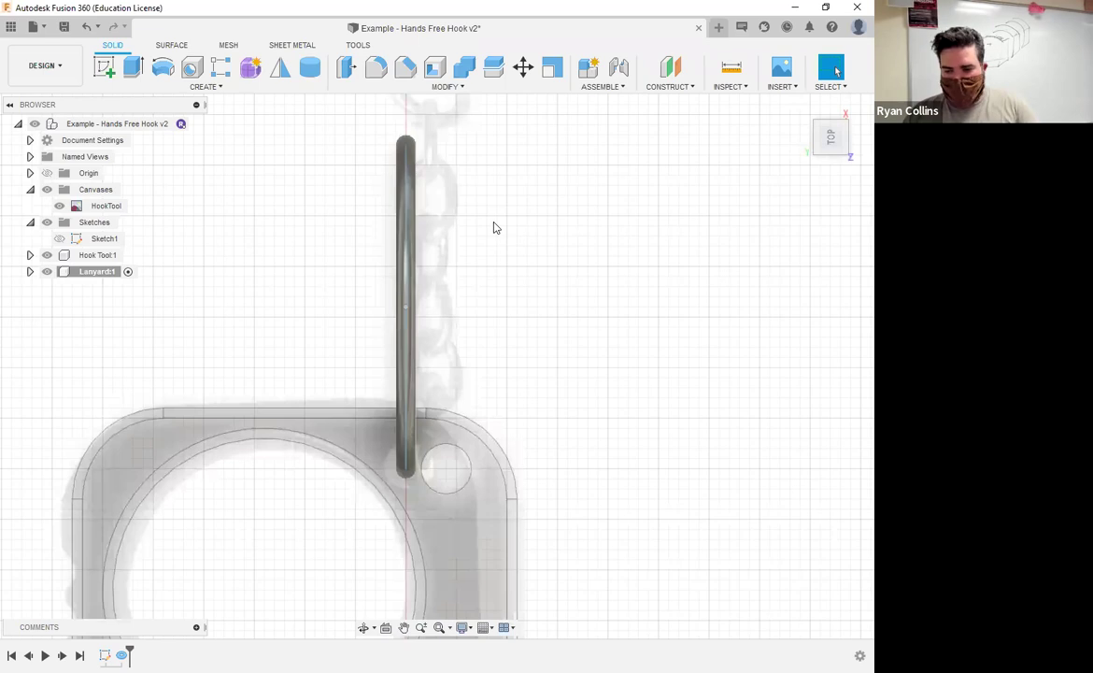
key("m")
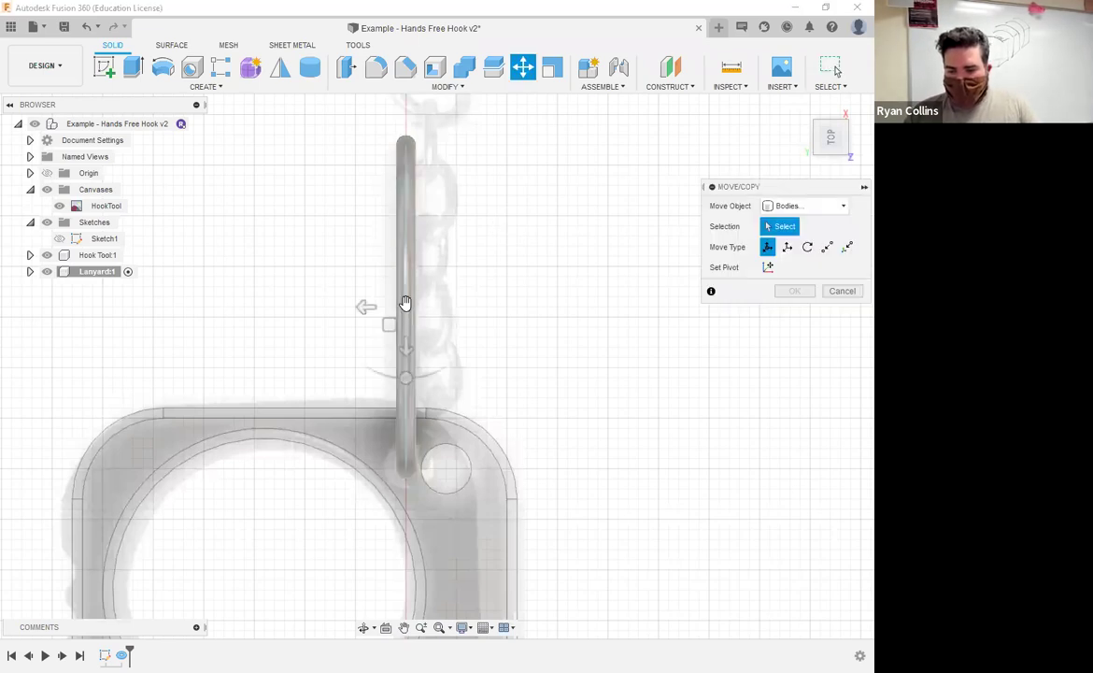
left_click(406, 307)
left_click_drag(399, 306, 441, 308)
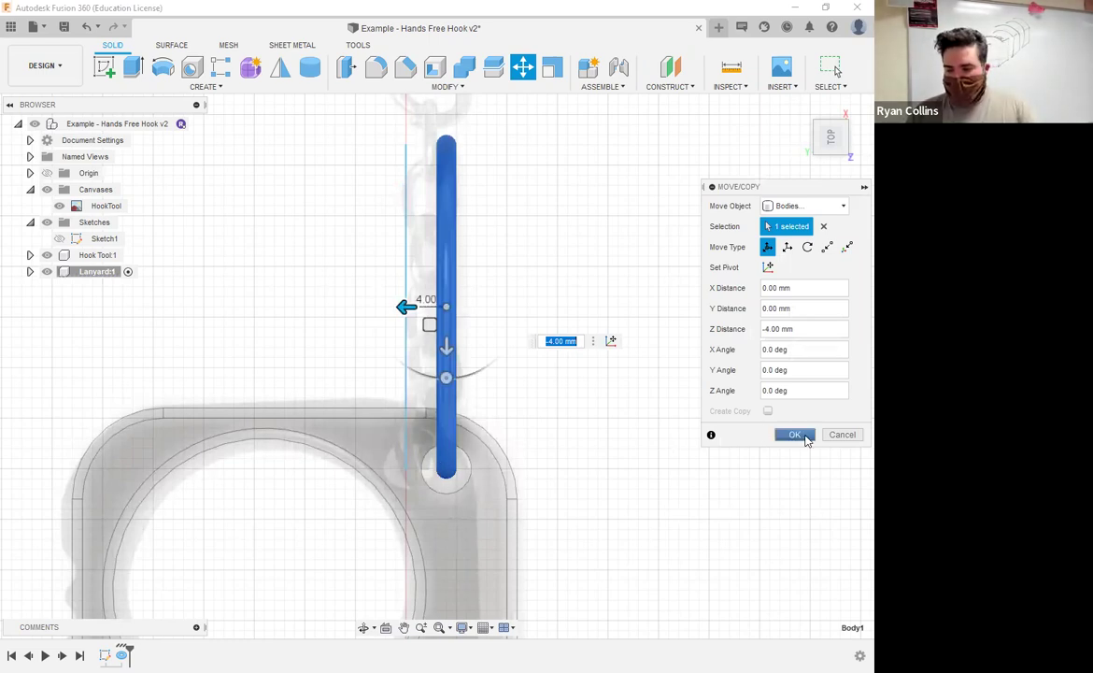
key("Return")
Step: Hide the construction circle sketch inside the Lanyard component, leaving only the ring body shown
middle_click_drag(610, 390, 574, 367, "shift")
scroll(574, 366, "down", 6)
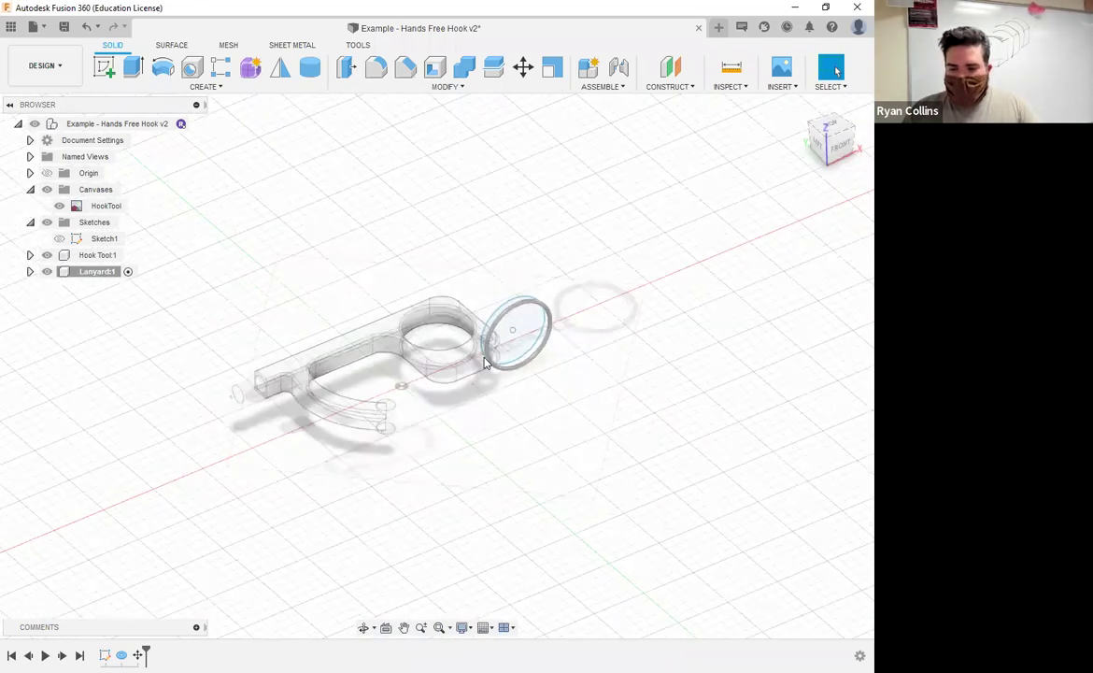
scroll(485, 363, "up", 4)
middle_click_drag(588, 354, 381, 381)
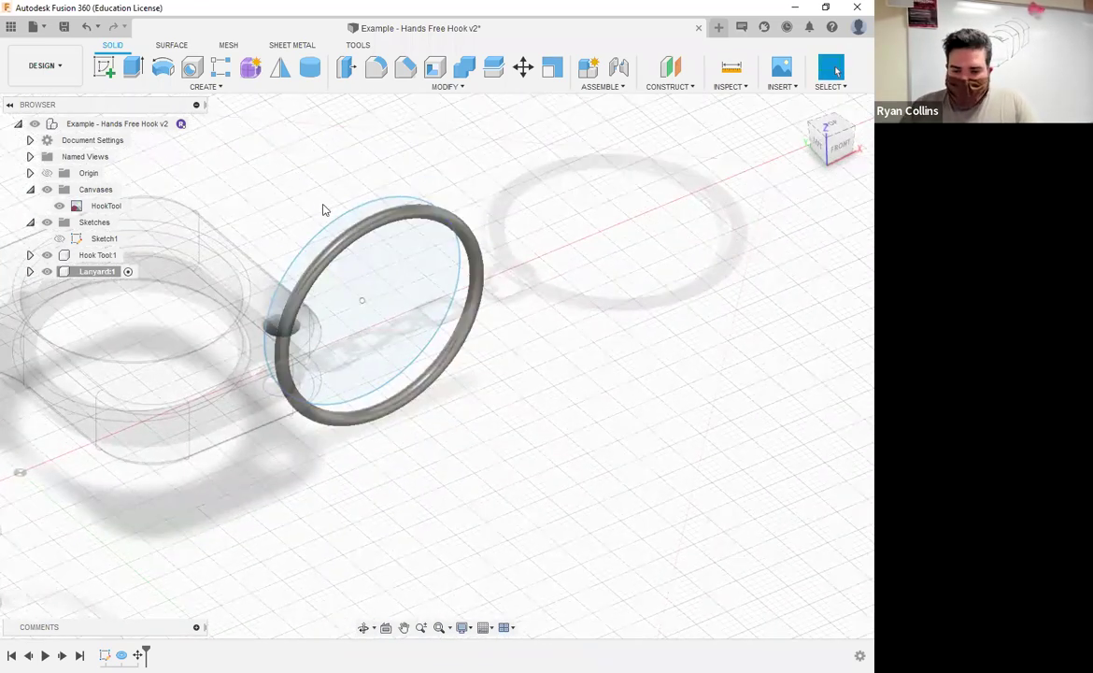
left_click(30, 271)
left_click(42, 320)
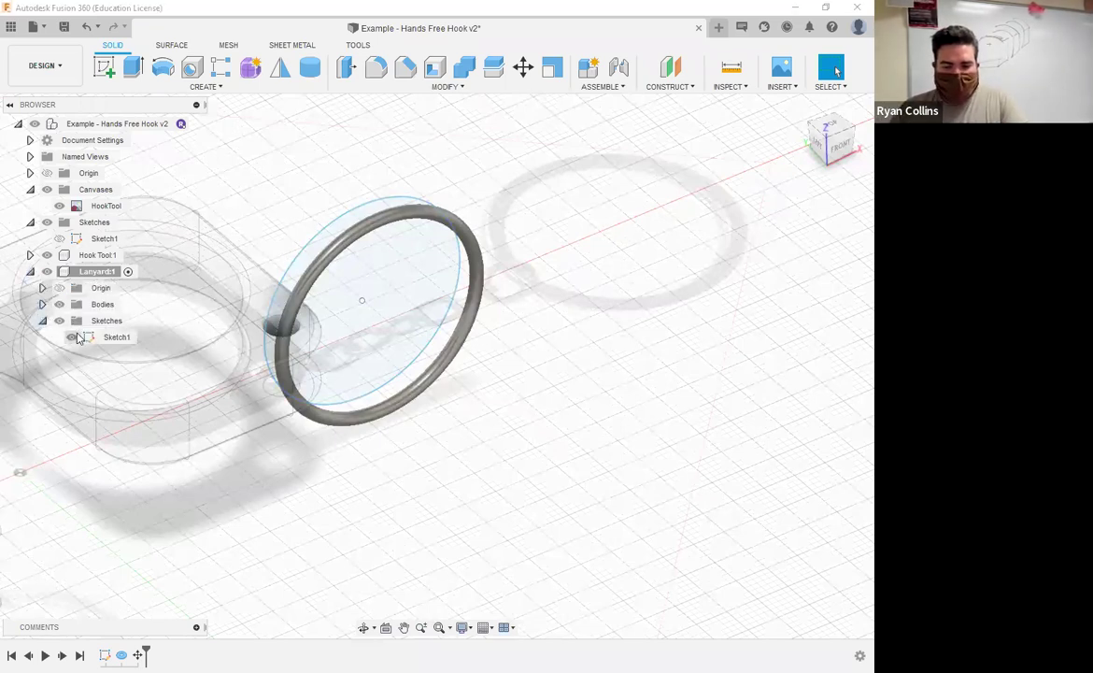
left_click(72, 336)
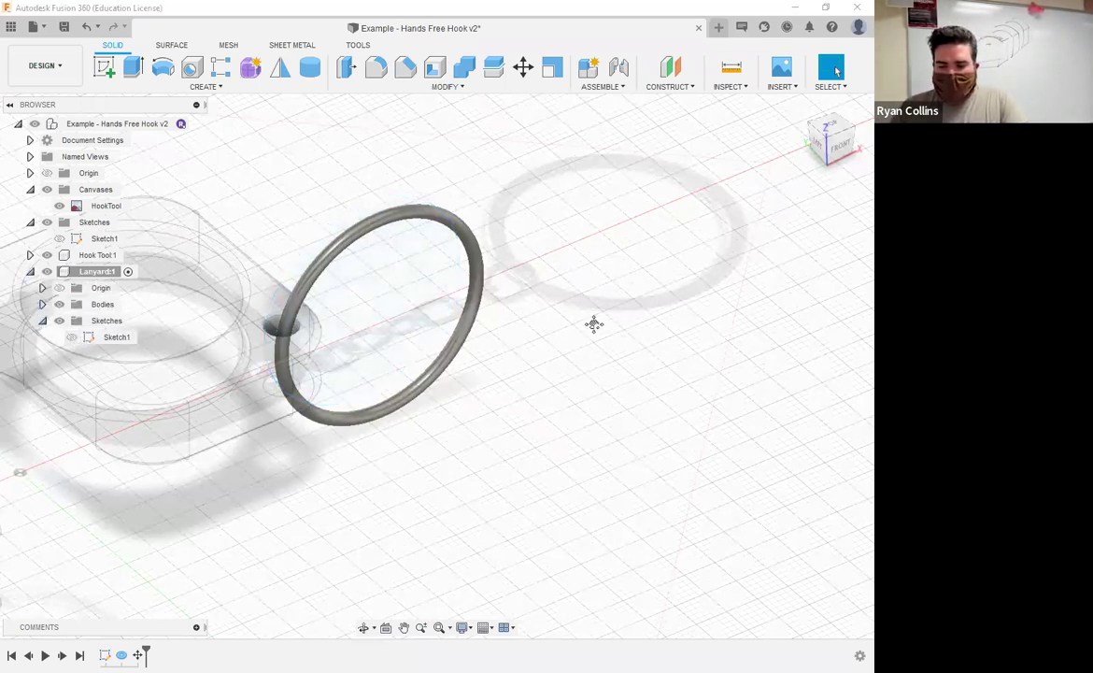
middle_click_drag(594, 324, 595, 327)
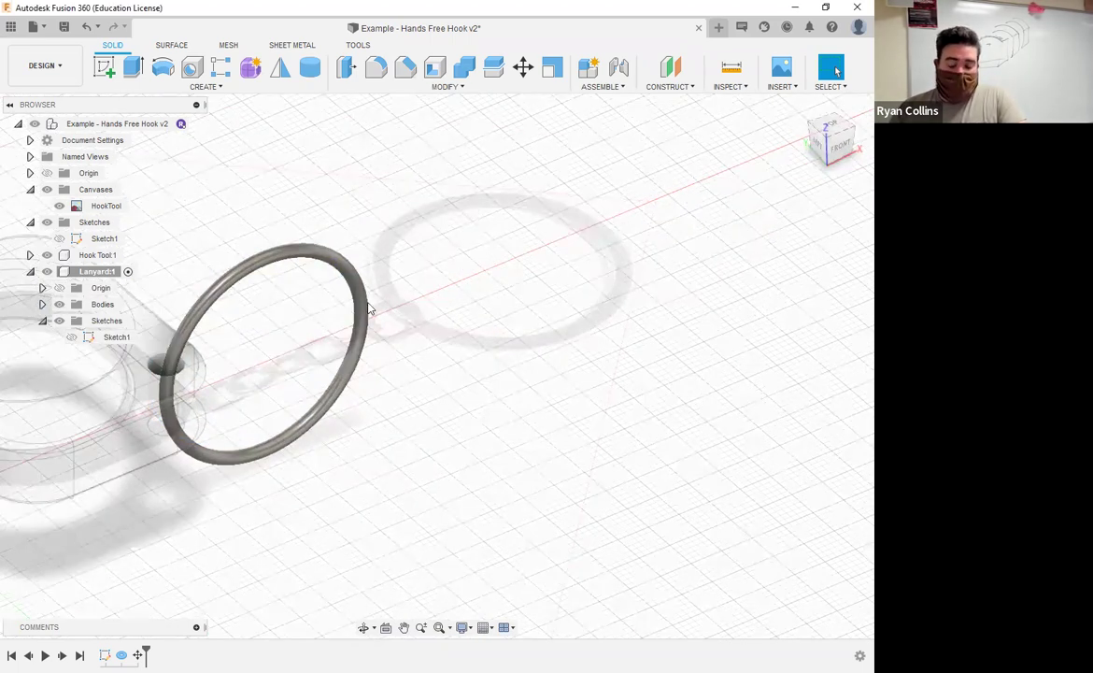
Step: Start a torus on the horizontal plane, centred just beyond the large ring's outer end, with a 10 mm inner diameter
left_click(829, 123)
middle_click_drag(435, 231, 122, 285)
left_click(206, 86)
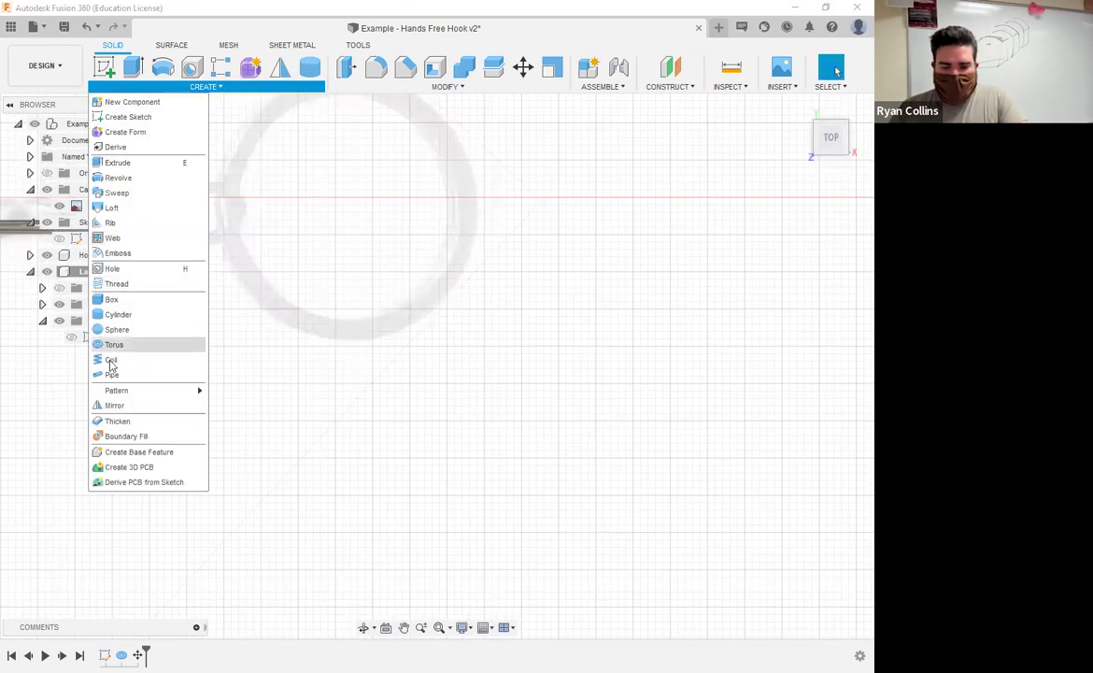
left_click(107, 317)
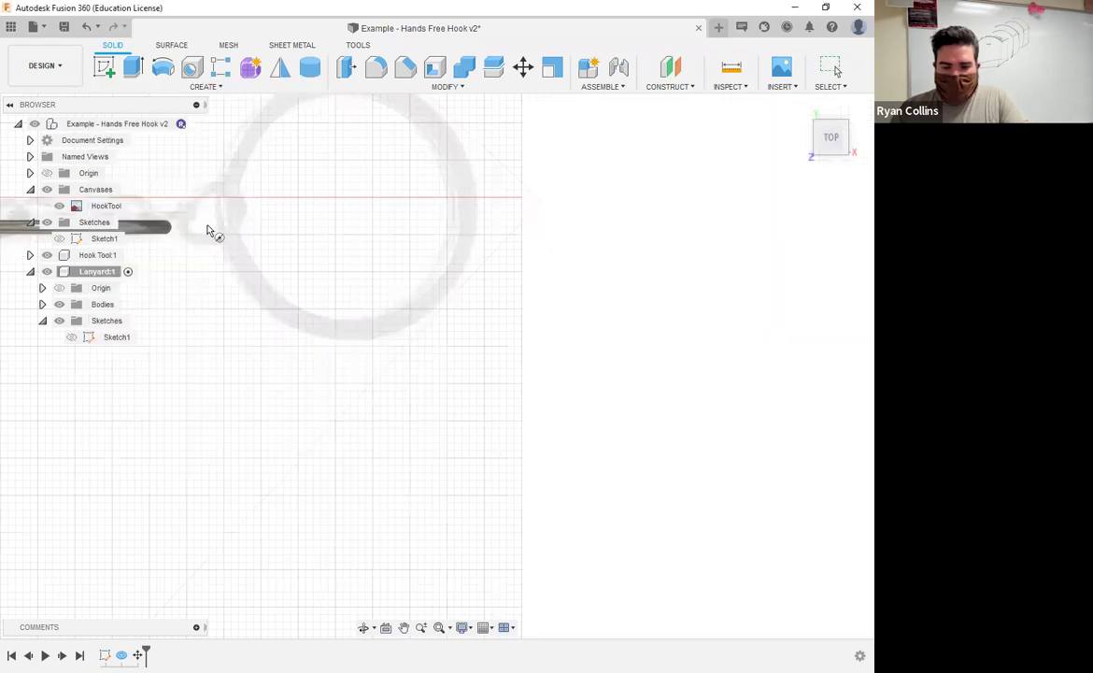
left_click(269, 241)
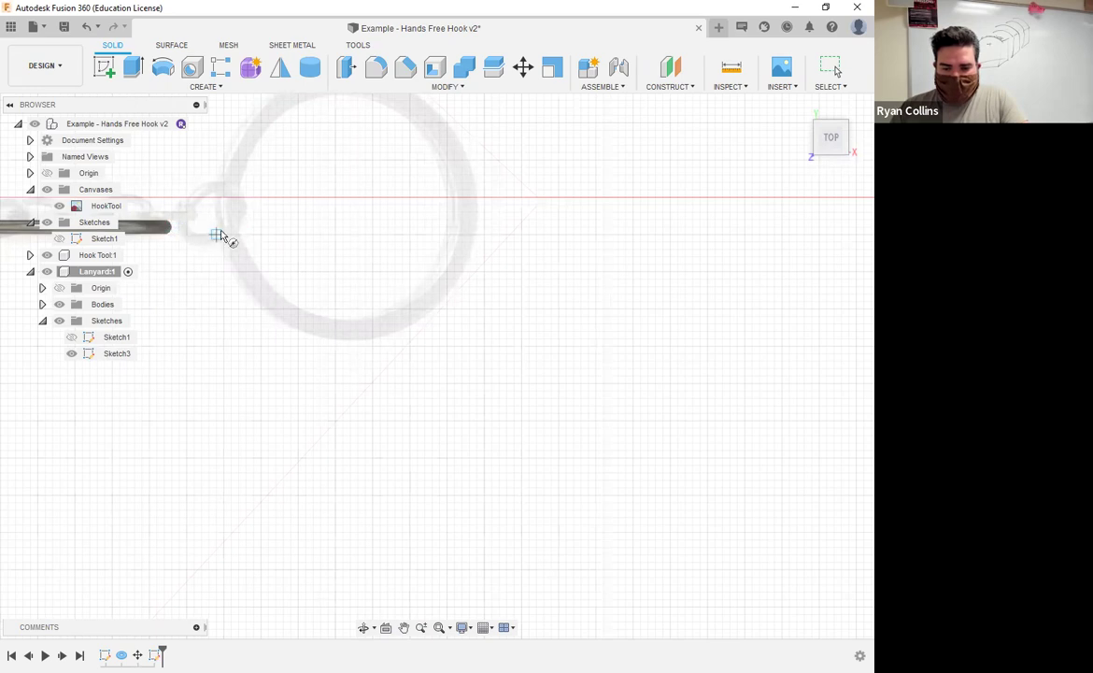
left_click(162, 232)
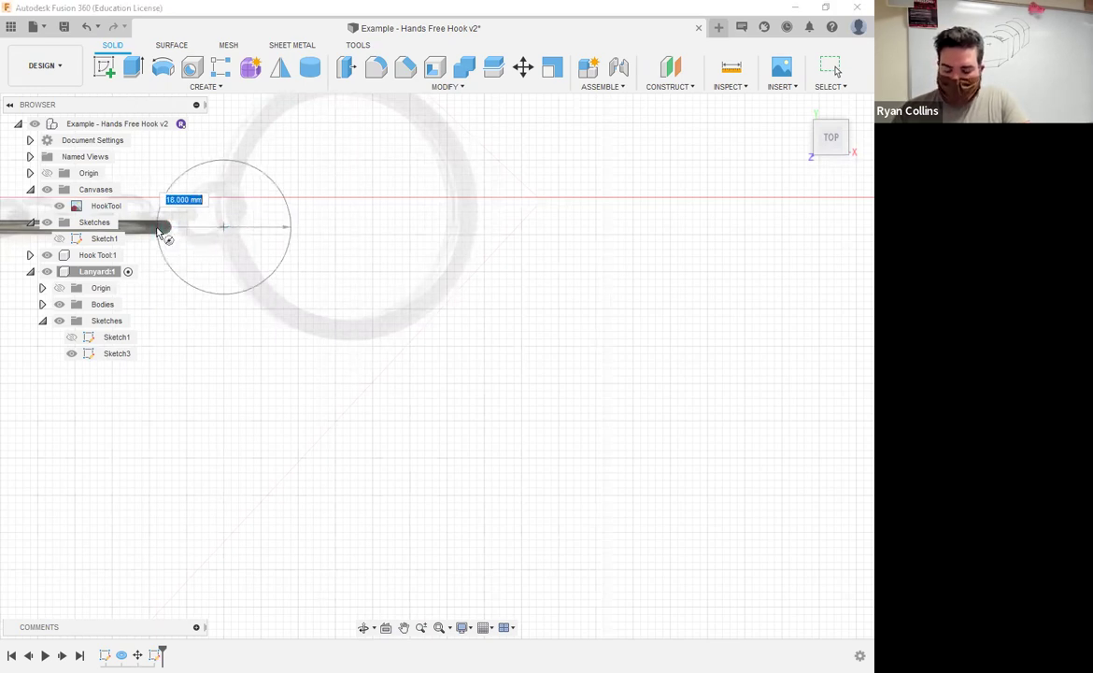
type("10")
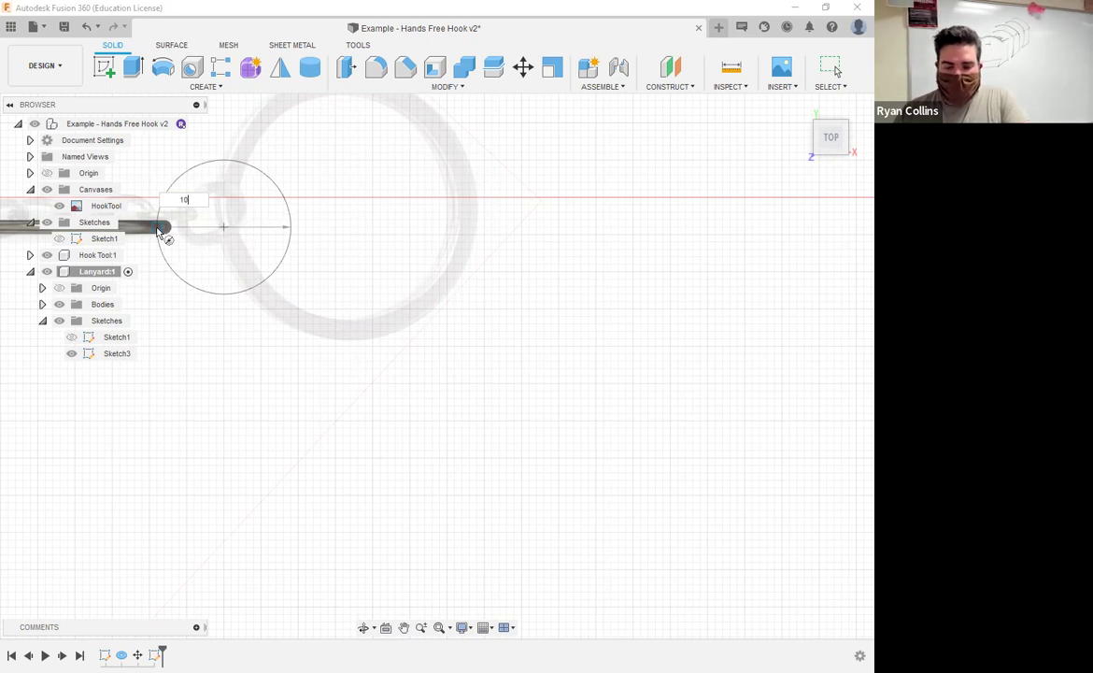
key("Return")
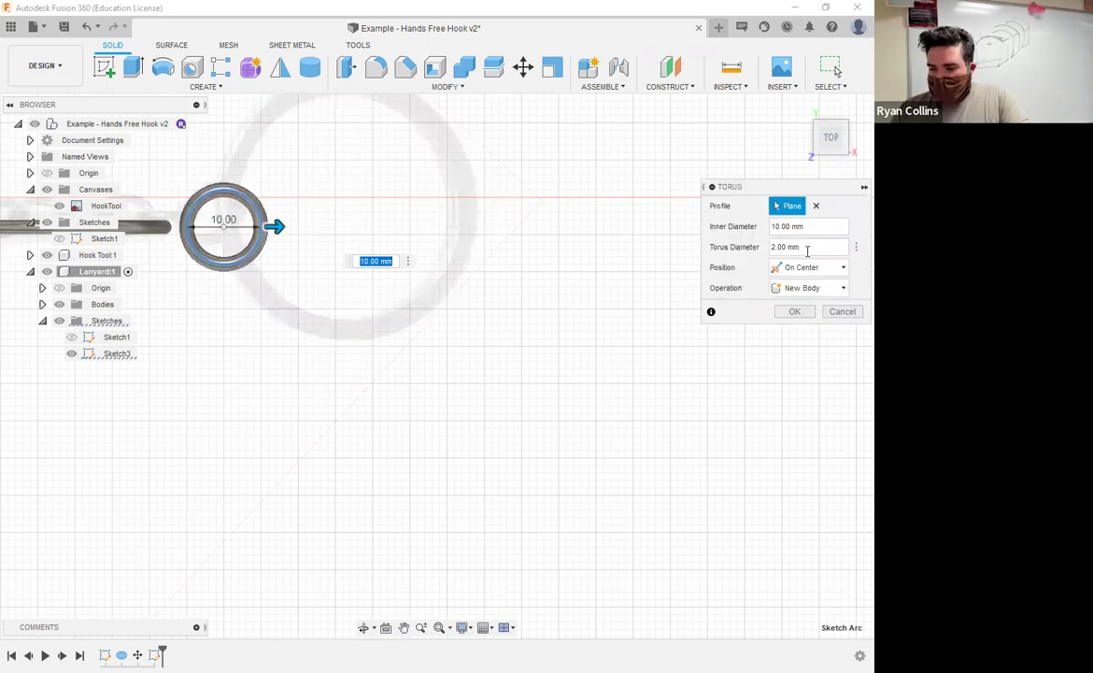
Step: Create the small torus as a new body, keeping the torus diameter at 2 mm
key("Tab")
type("1")
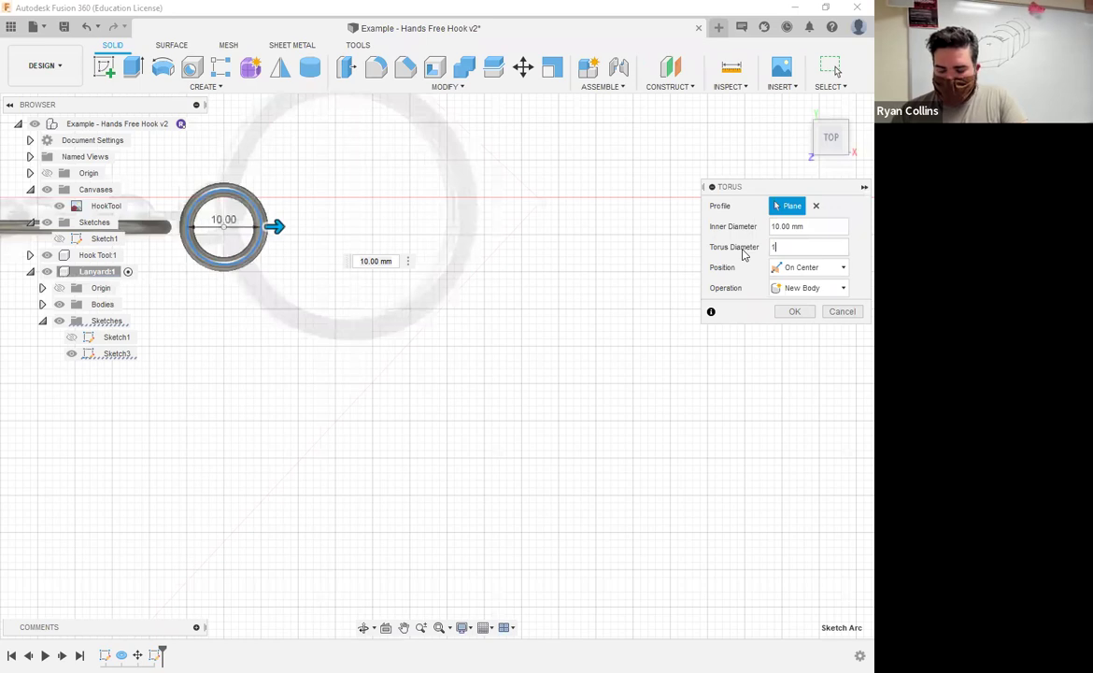
left_click_drag(791, 248, 740, 252)
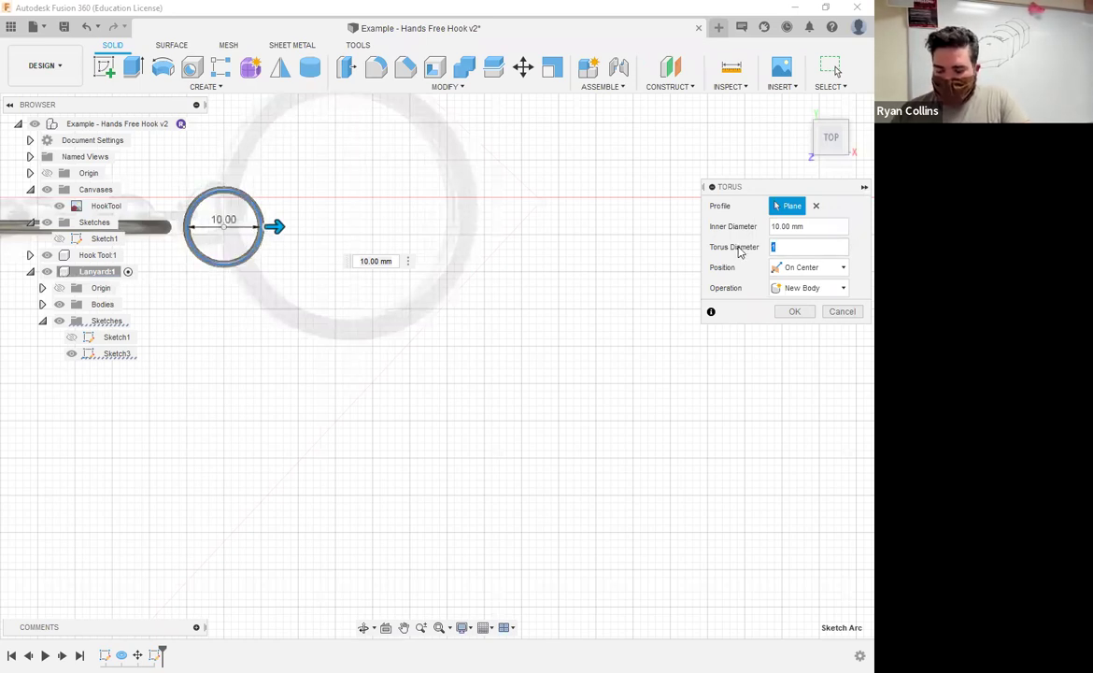
left_click(794, 311)
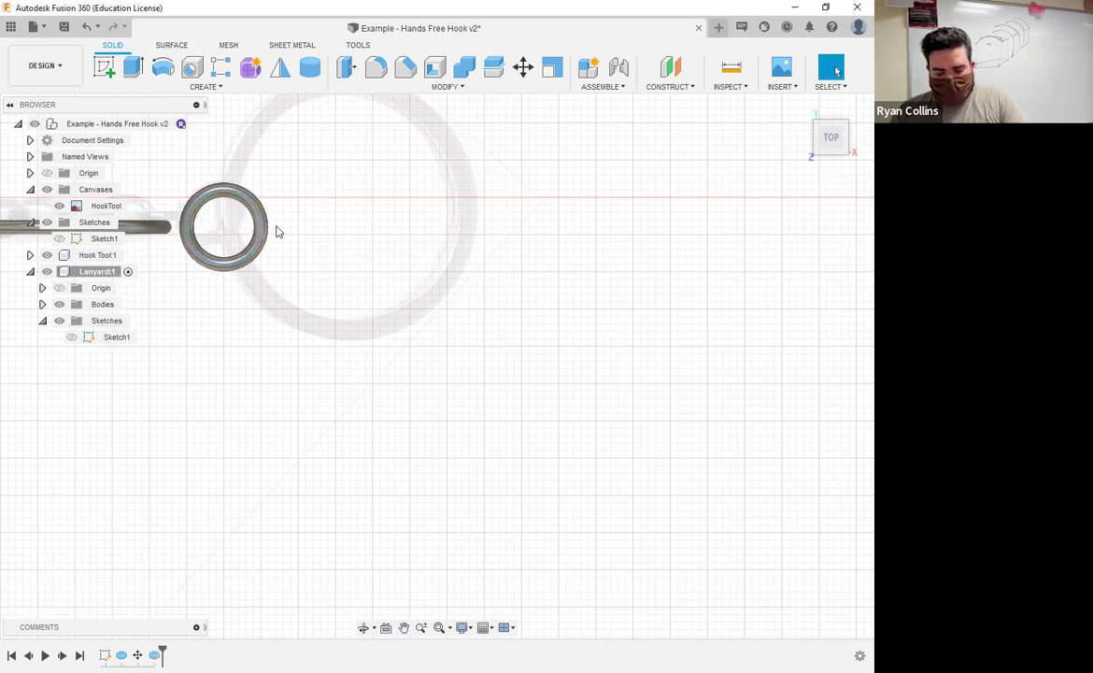
Step: Move the small ring body by -6 mm in X and 5 mm in Z so it links through the large ring
key("m")
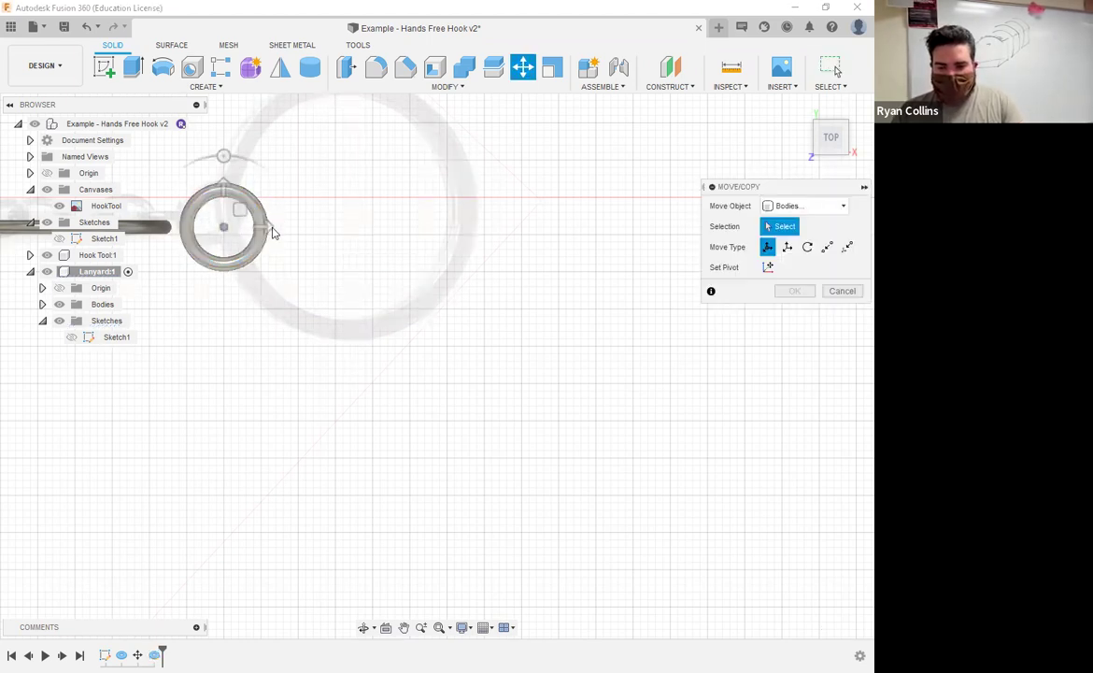
left_click_drag(255, 229, 216, 230)
middle_click_drag(240, 317, 432, 142, "shift")
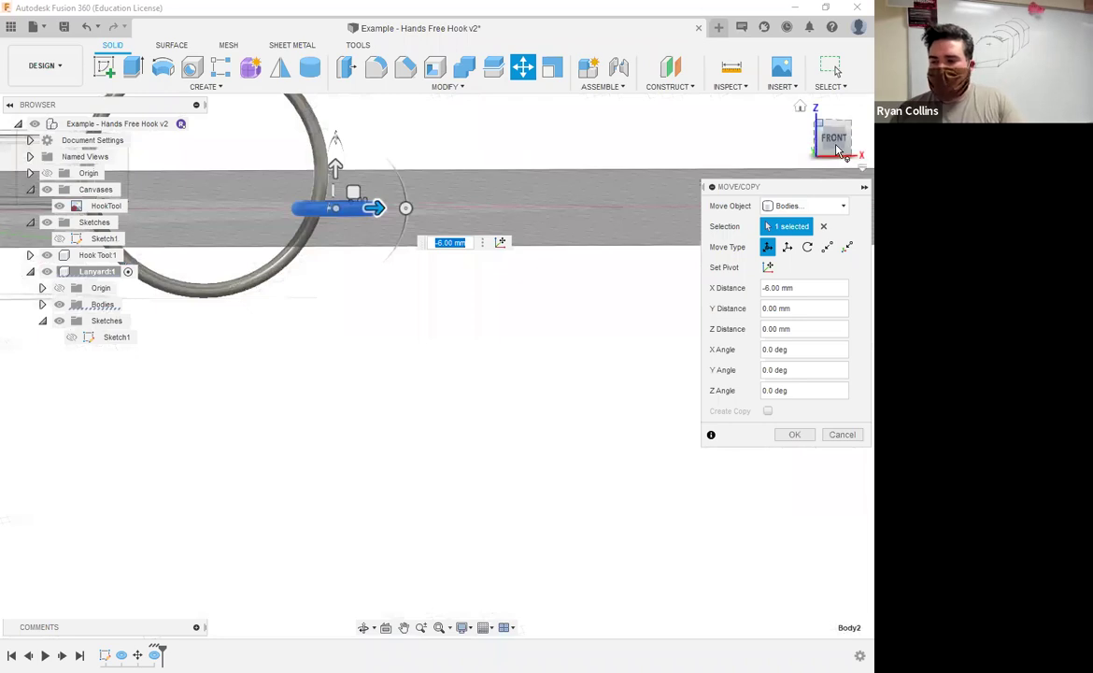
middle_click_drag(435, 182, 412, 263)
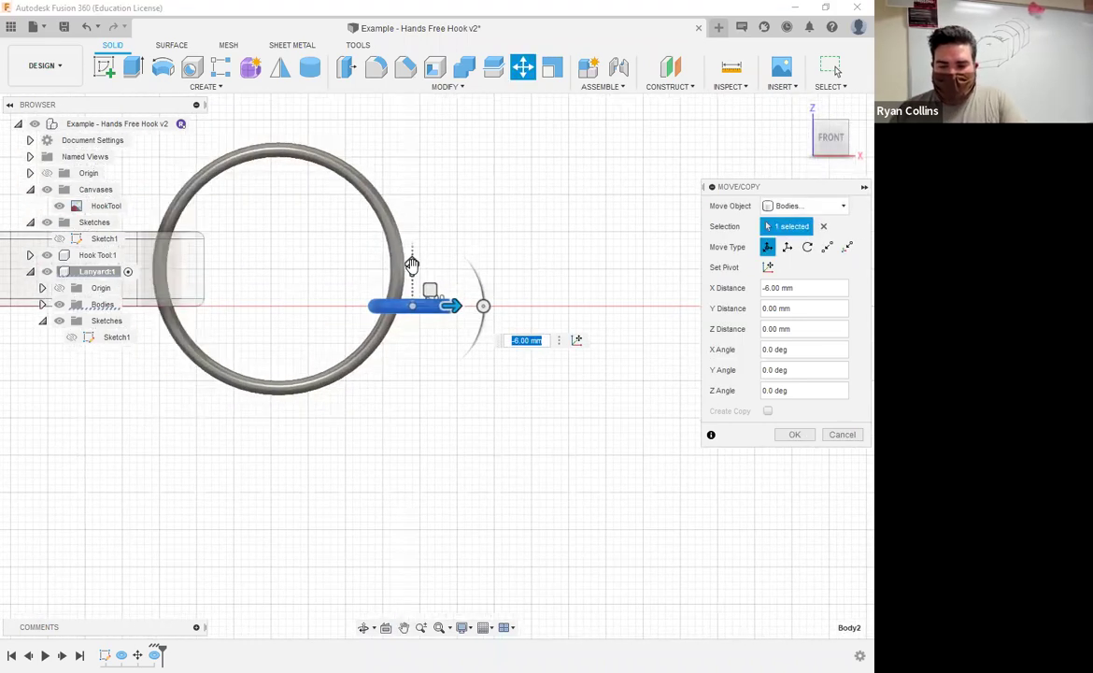
left_click_drag(411, 233, 412, 198)
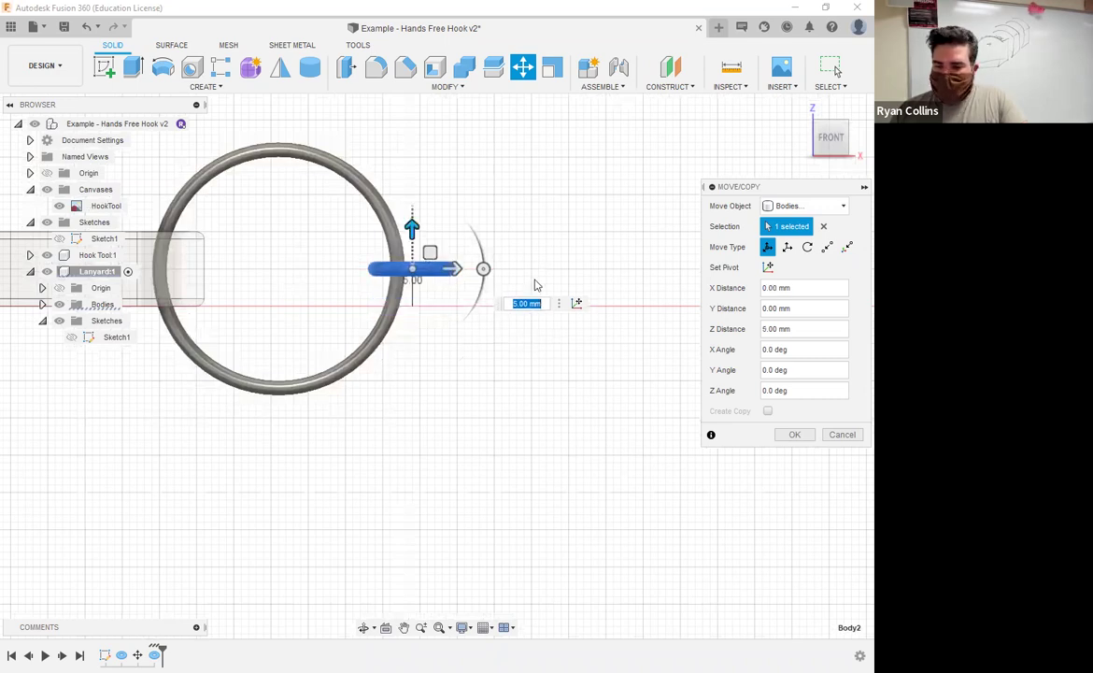
middle_click_drag(514, 235, 551, 270, "shift")
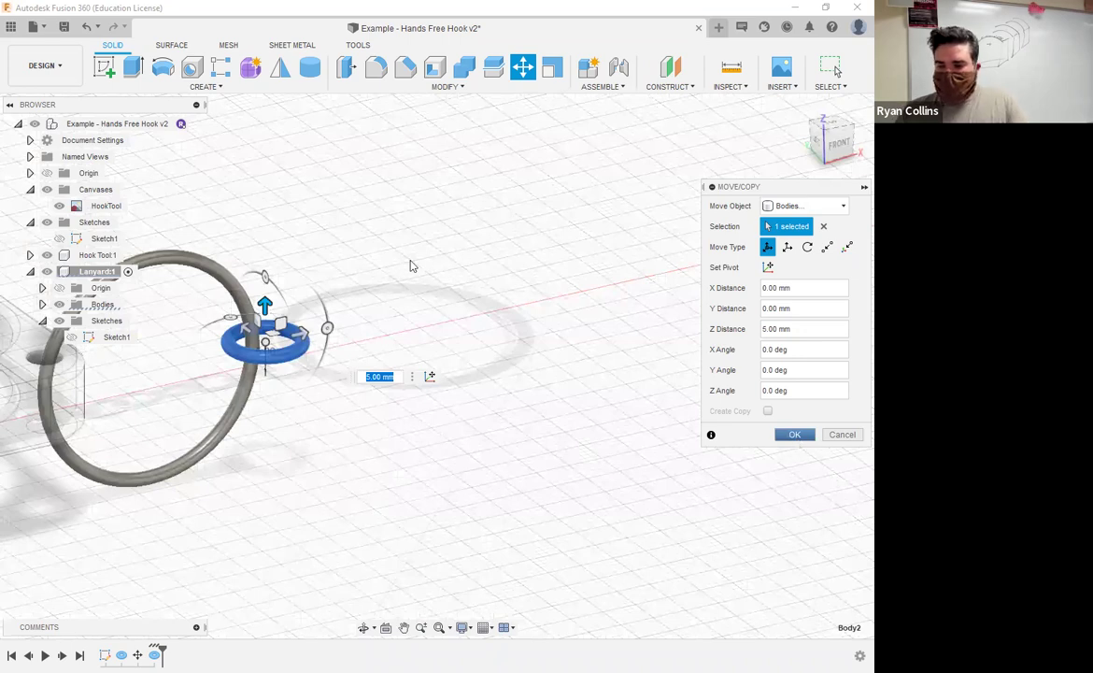
key("Return")
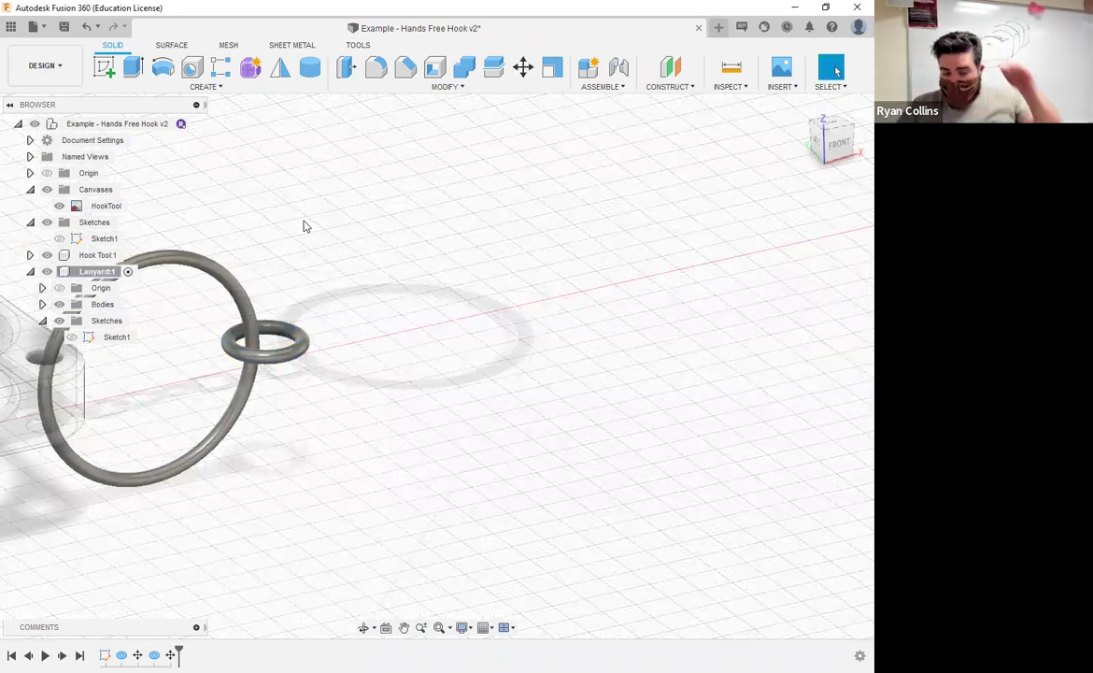
Step: Create a sketch on the horizontal plane for the lanyard cord and orient it from above with the hook lying horizontally
left_click(99, 71)
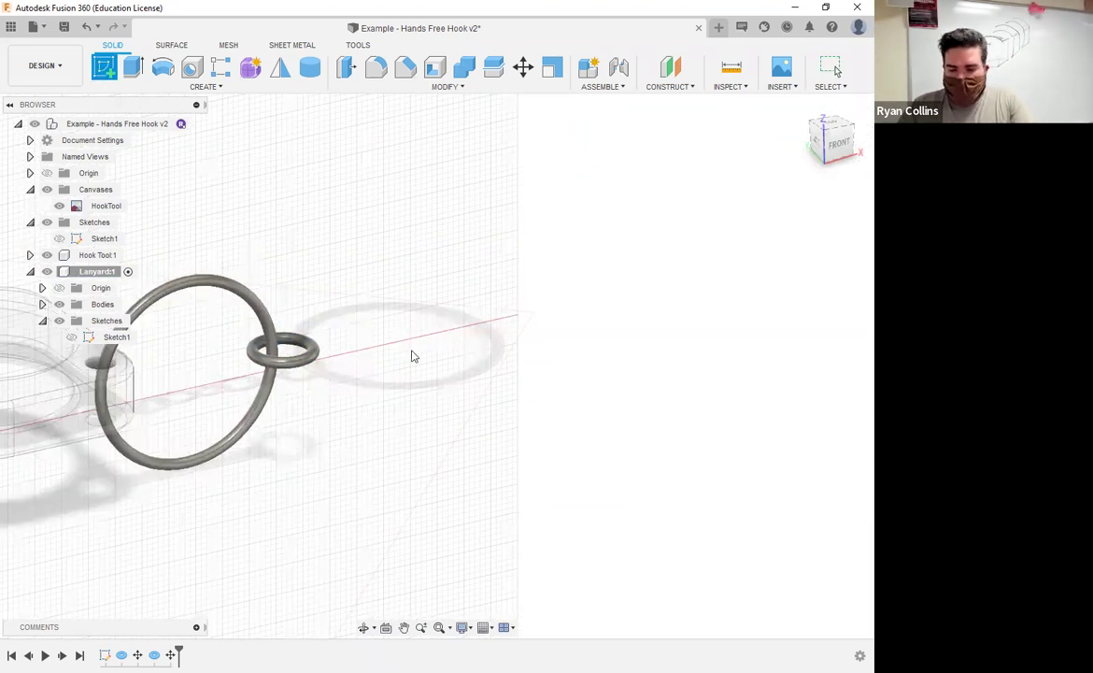
scroll(371, 392, "down", 2)
mouse_move(425, 337)
middle_mouse_down("shift")
mouse_move(317, 377)
mouse_move(510, 451)
mouse_move(454, 238)
middle_mouse_up("shift")
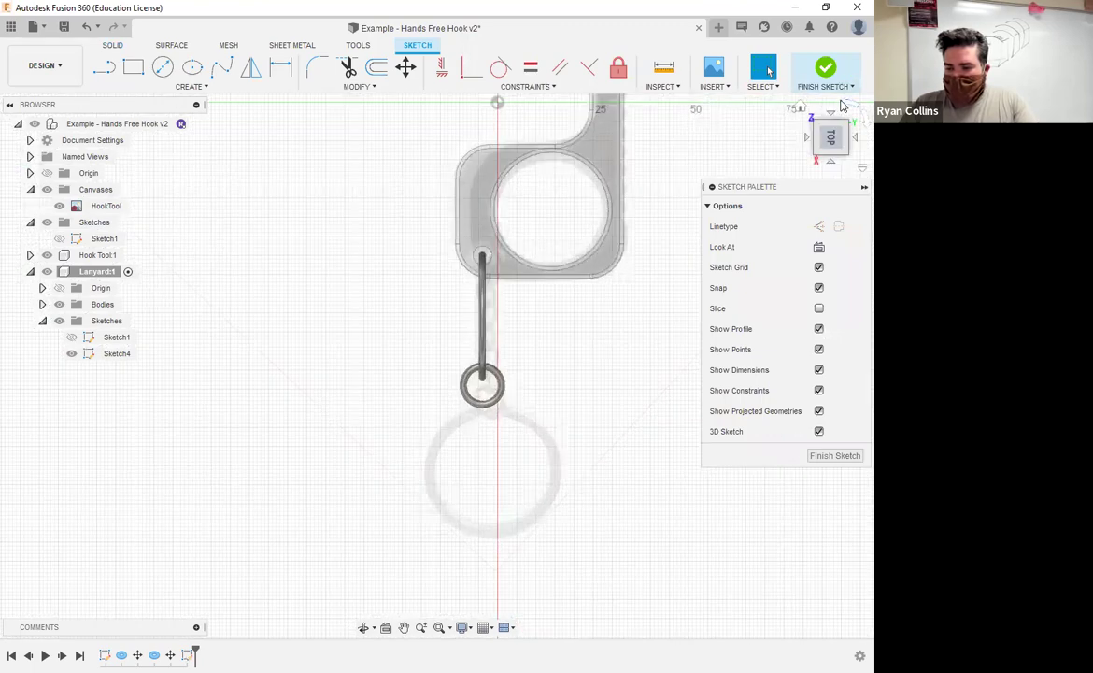
middle_click_drag(560, 243, 427, 344, "shift")
middle_click_drag(654, 349, 340, 359)
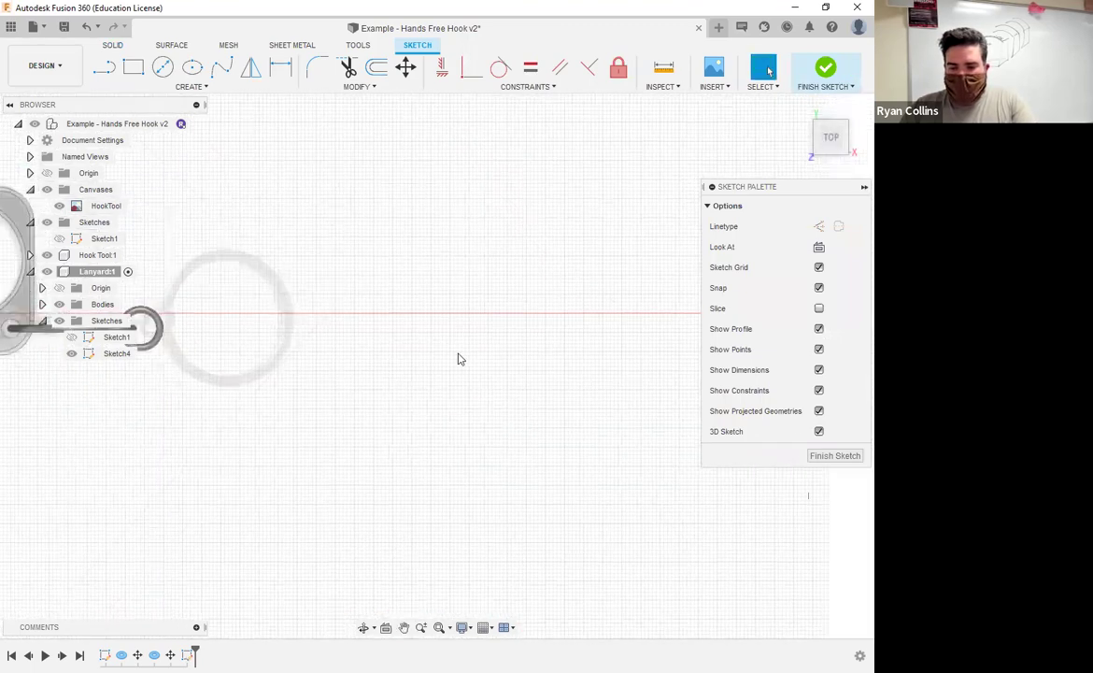
scroll(467, 360, "down", 4)
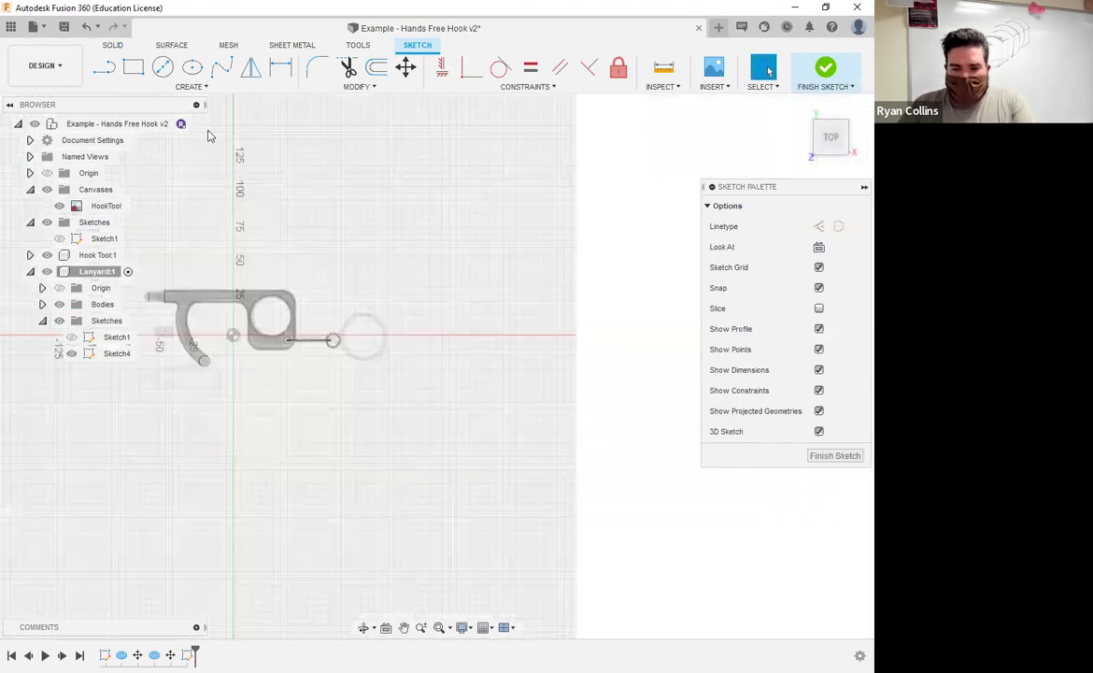
Step: Begin a fit-point spline inside the small ring, curving it up and outward along the upper side of the lanyard loop
left_click(222, 68)
left_click(283, 284)
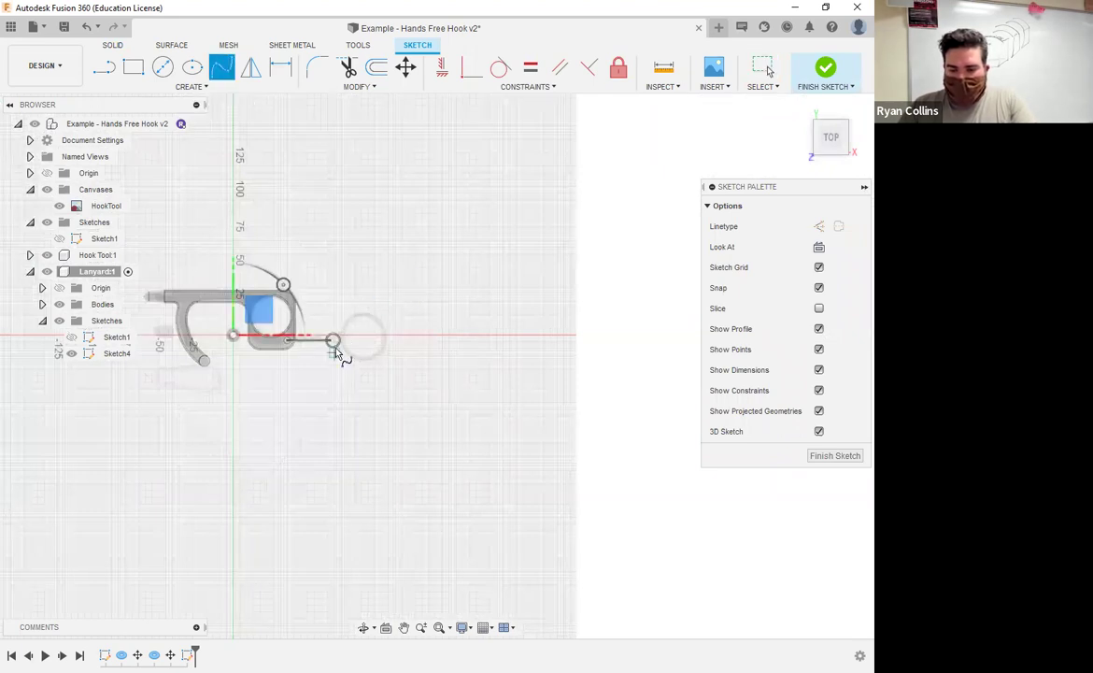
scroll(338, 327, "up", 3)
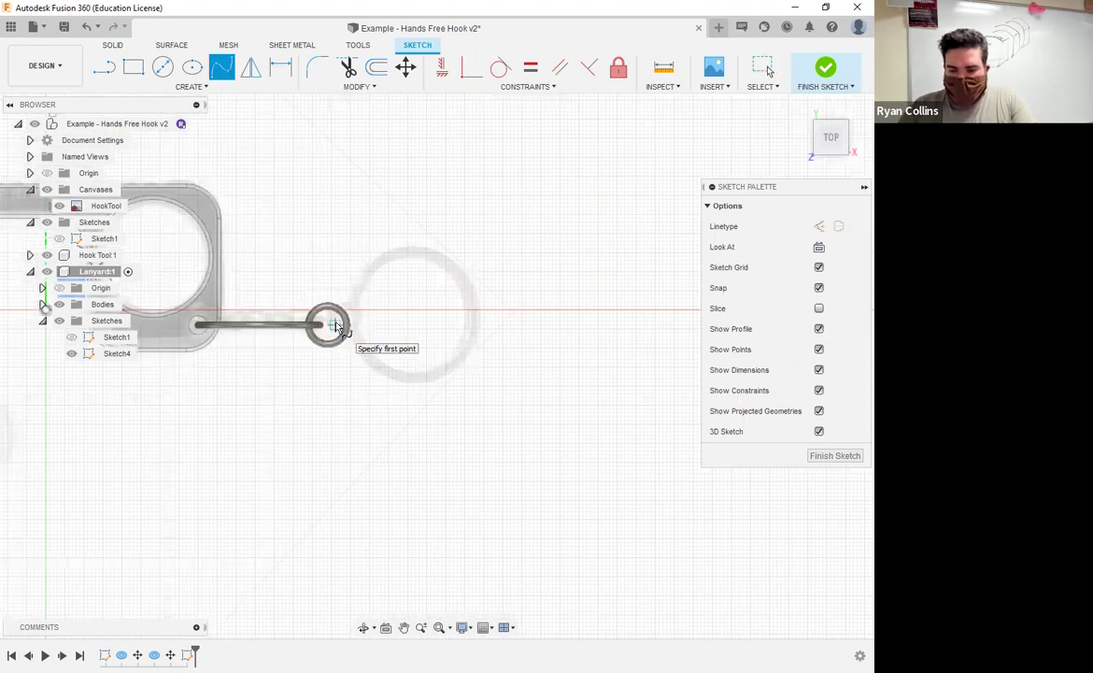
left_click(331, 324)
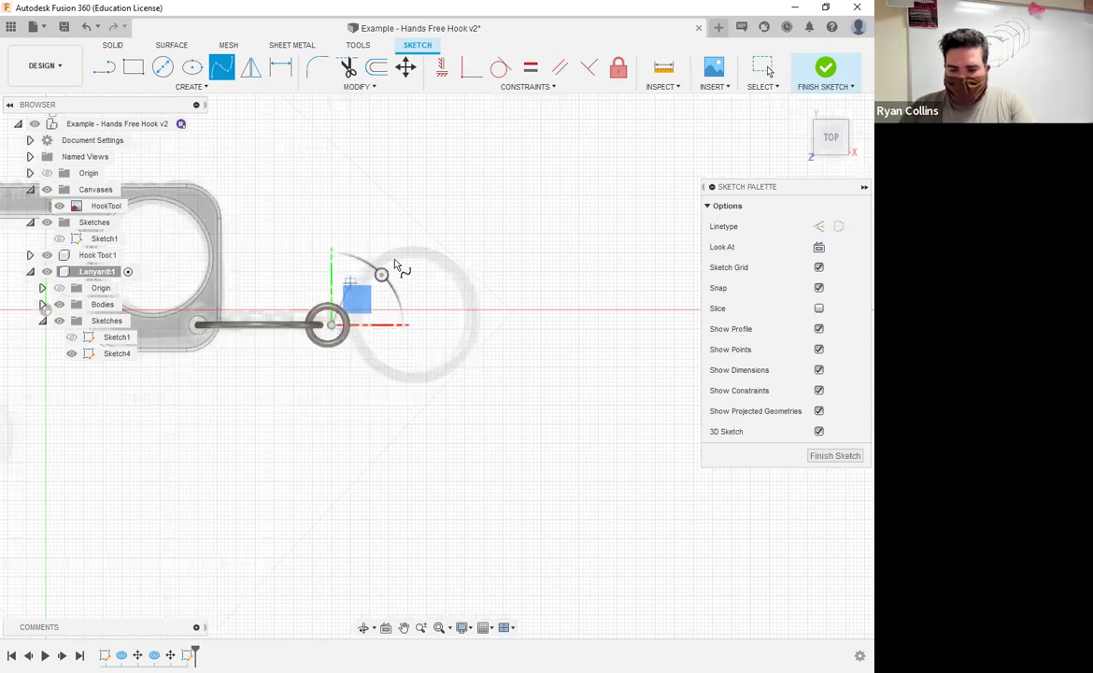
left_click(412, 249)
left_click(617, 199)
middle_click_drag(624, 244, 441, 297)
scroll(607, 302, "down", 3)
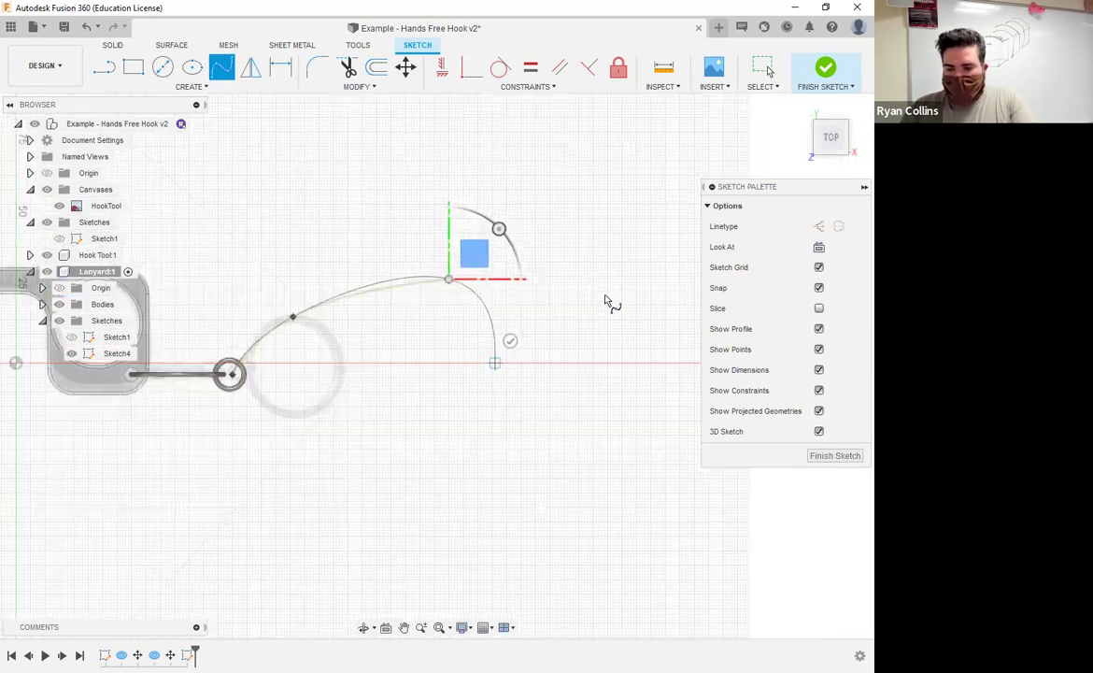
left_click(605, 265)
left_click(673, 300)
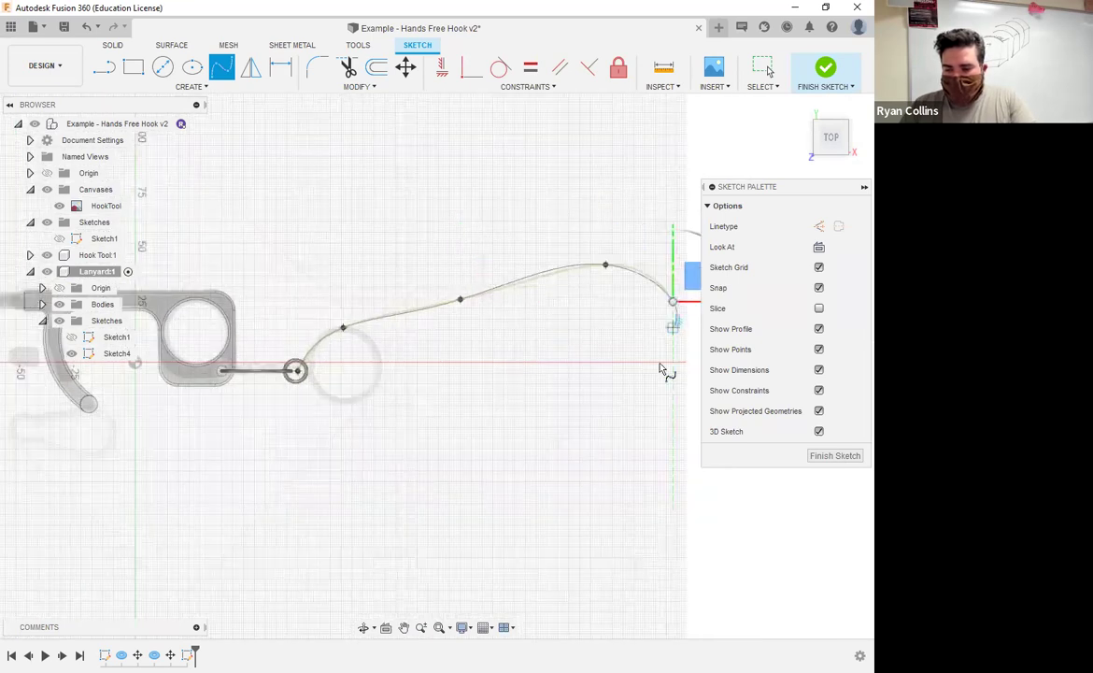
Step: Continue the spline around the far end and back along the lower side, closing it at its first point inside the small ring
left_click(637, 392)
left_click(611, 473)
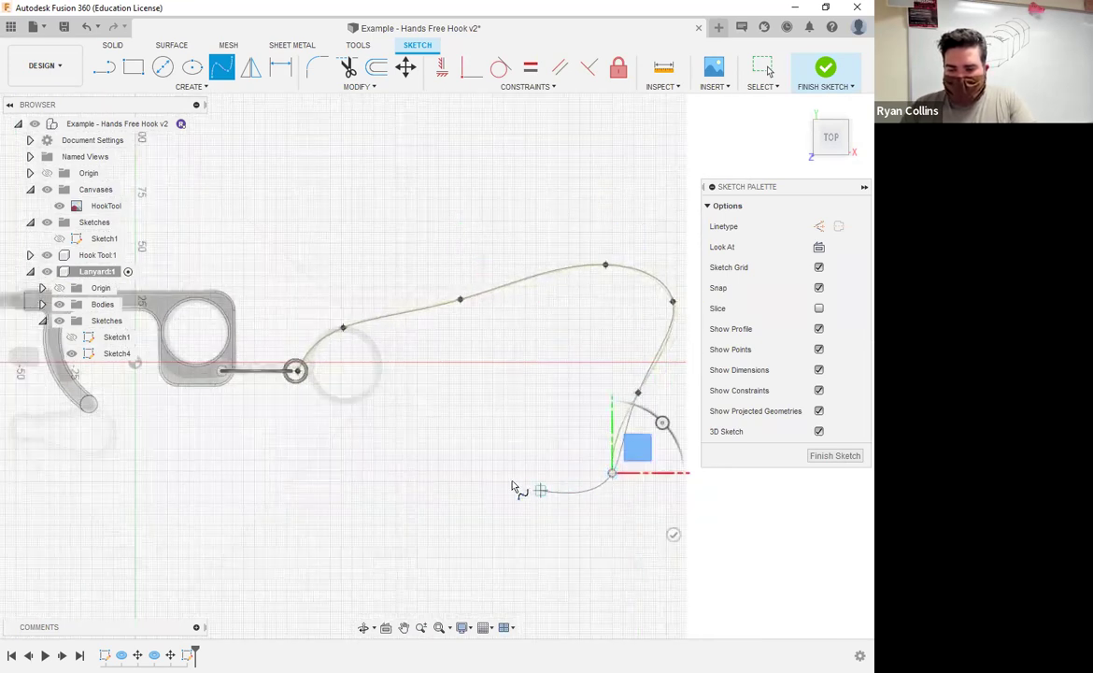
left_click(492, 460)
left_click(416, 405)
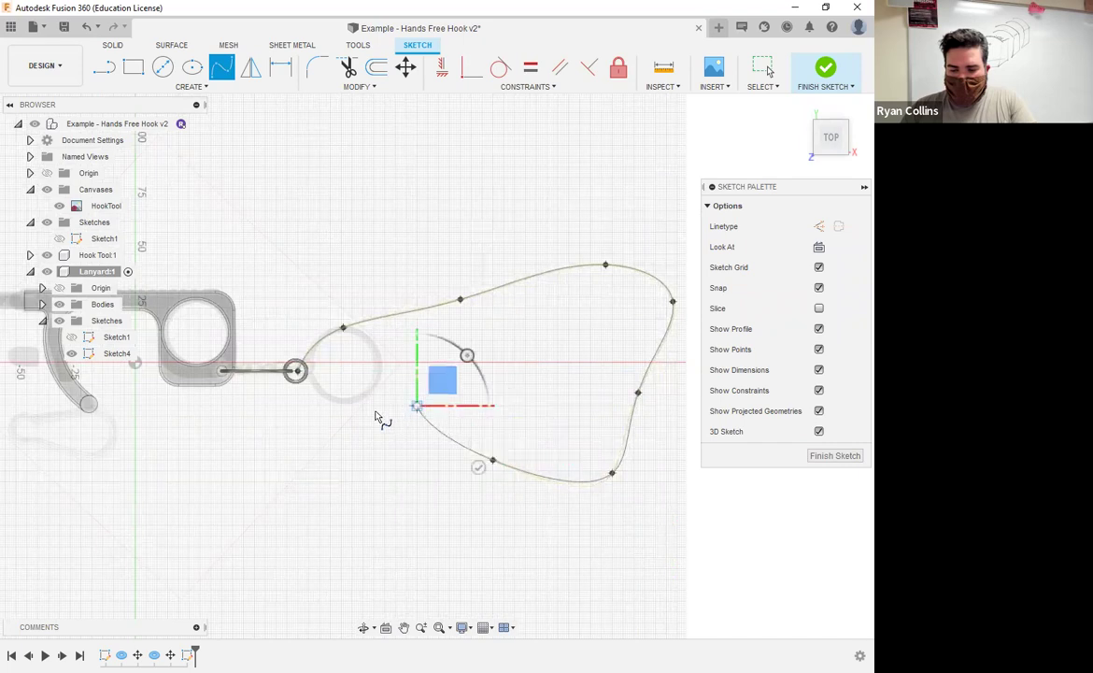
left_click(325, 454)
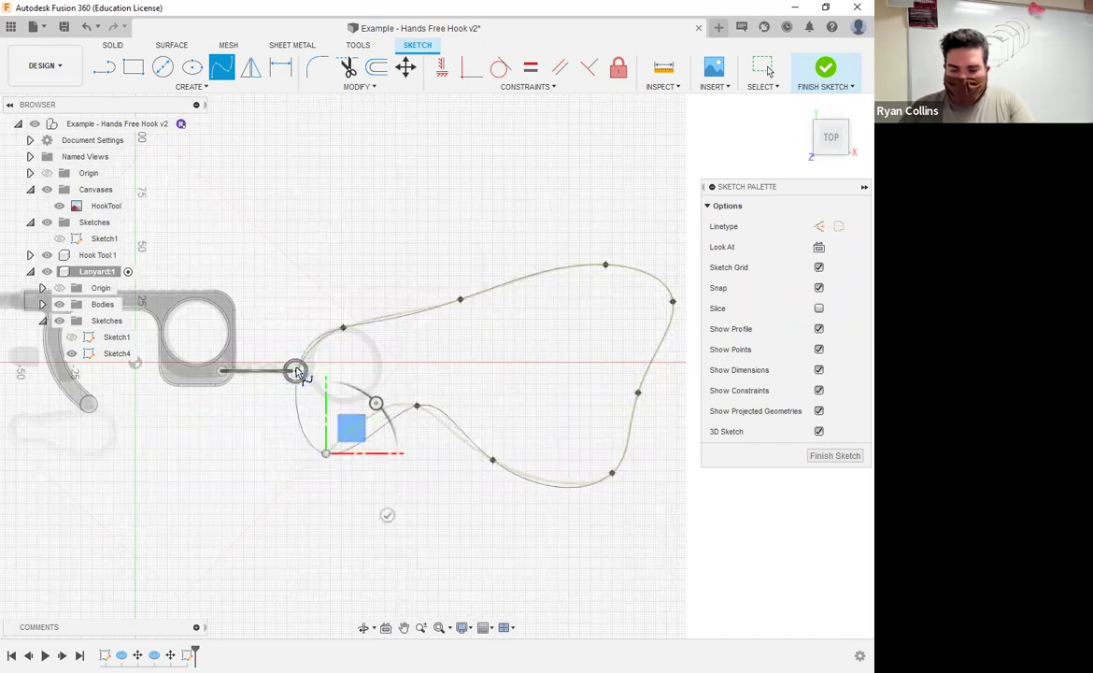
scroll(297, 374, "up", 5)
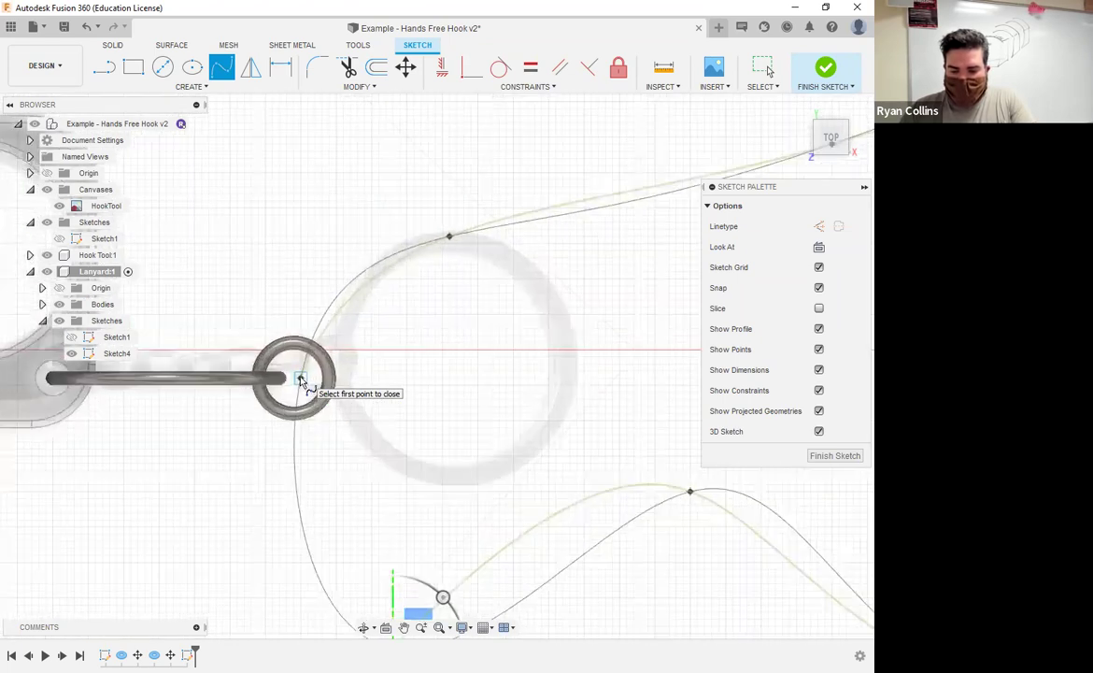
left_click(300, 379)
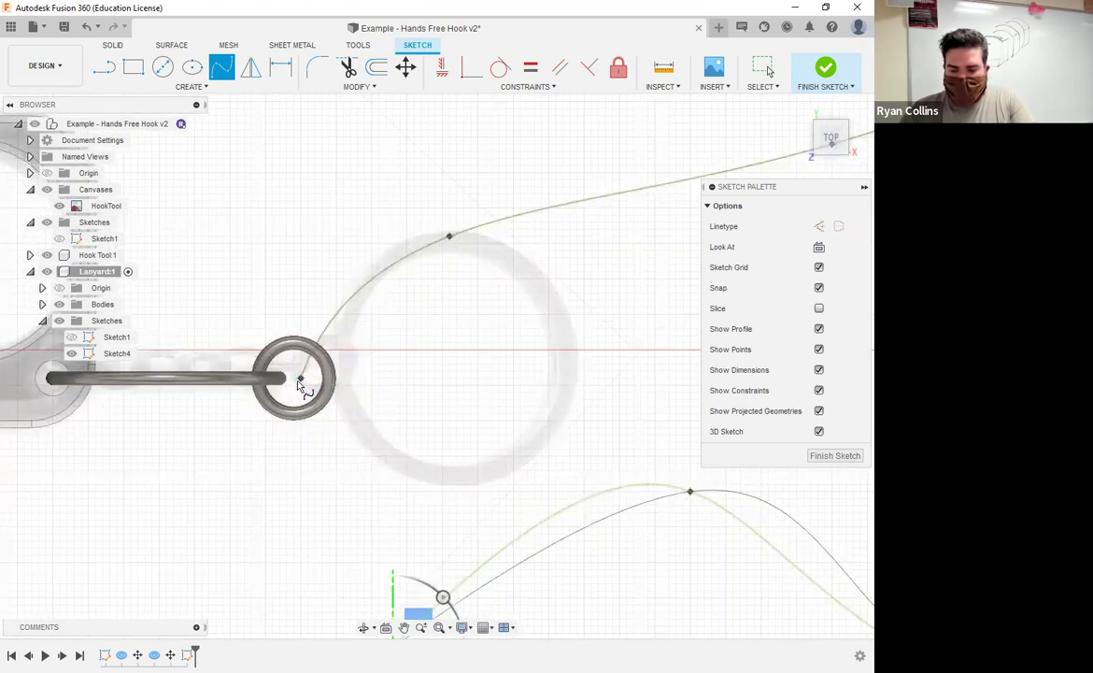
key("Escape")
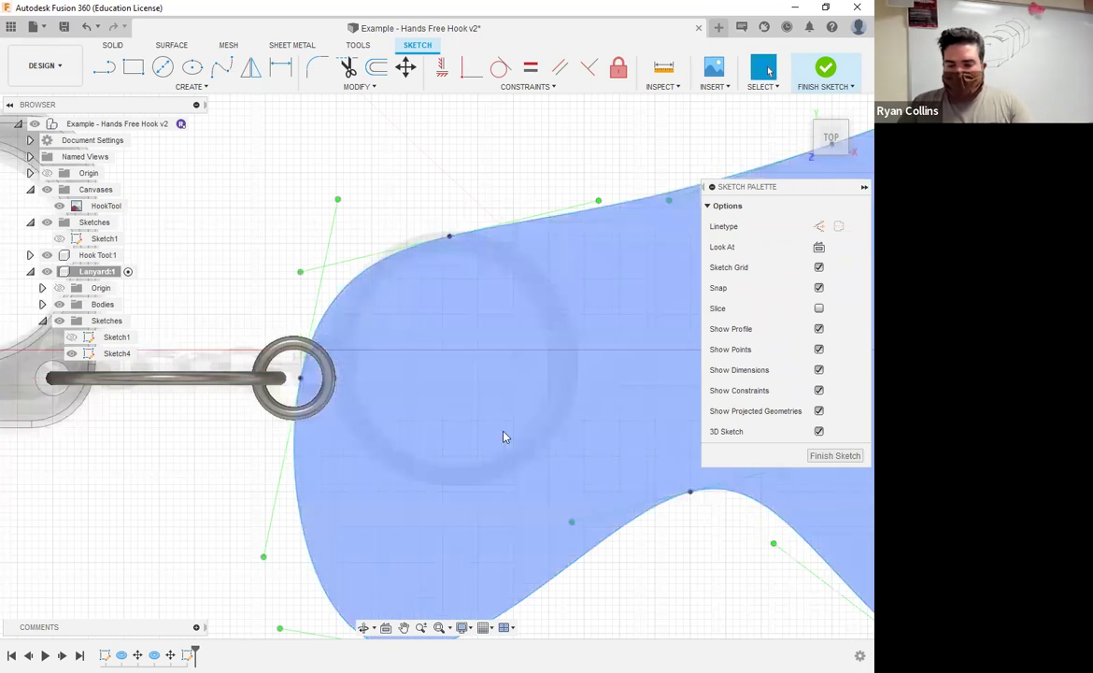
Step: Reshape the far end of the lanyard spline by moving its fit points outward and adjusting the end point's tangent handle for a rounder curve
scroll(573, 507, "down", 3)
middle_click_drag(650, 465, 466, 346)
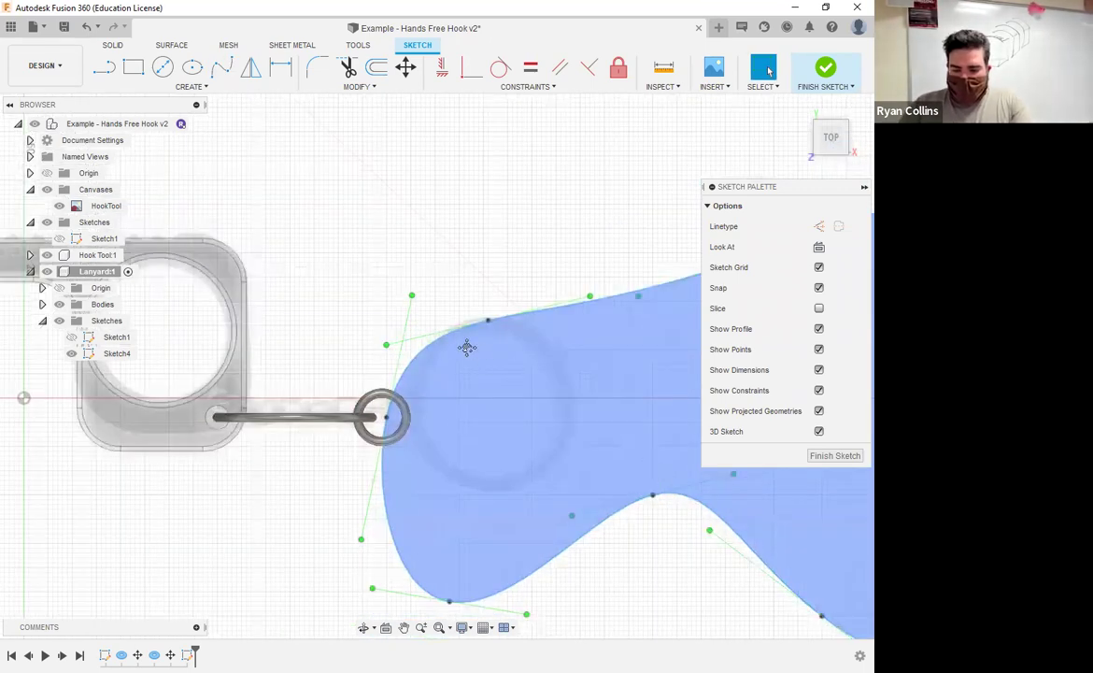
middle_click_drag(522, 484, 434, 441)
middle_click_drag(236, 410, 215, 393)
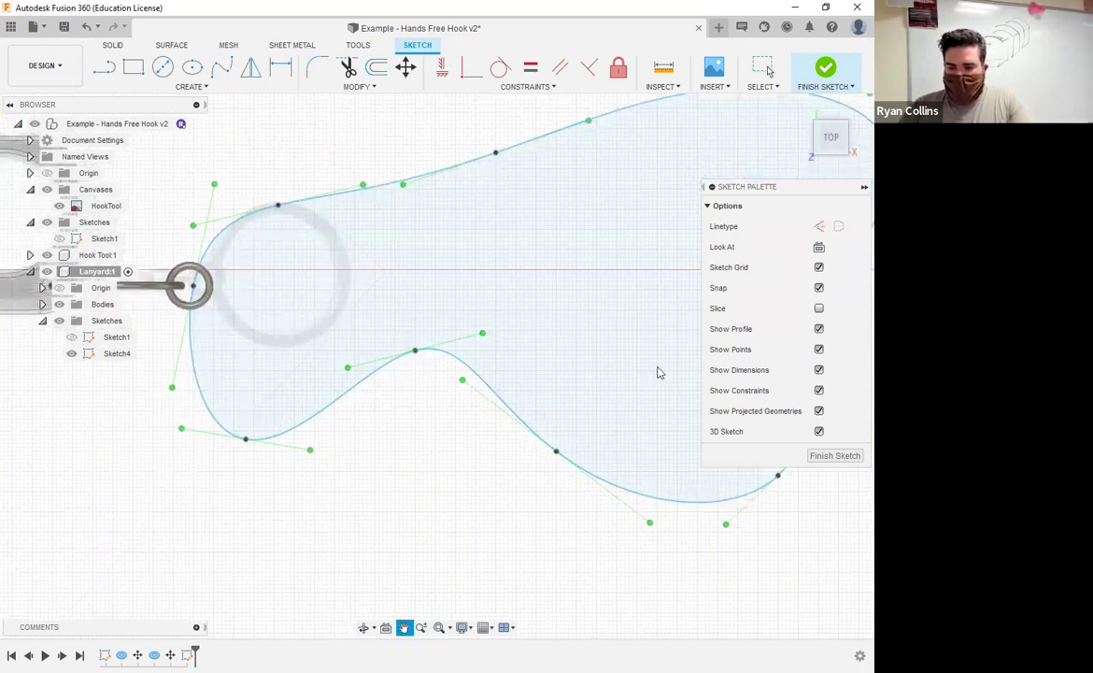
middle_click_drag(659, 371, 559, 309)
middle_click_drag(643, 368, 570, 342)
middle_click_drag(663, 327, 572, 341)
scroll(570, 342, "up", 3)
scroll(570, 343, "down", 3)
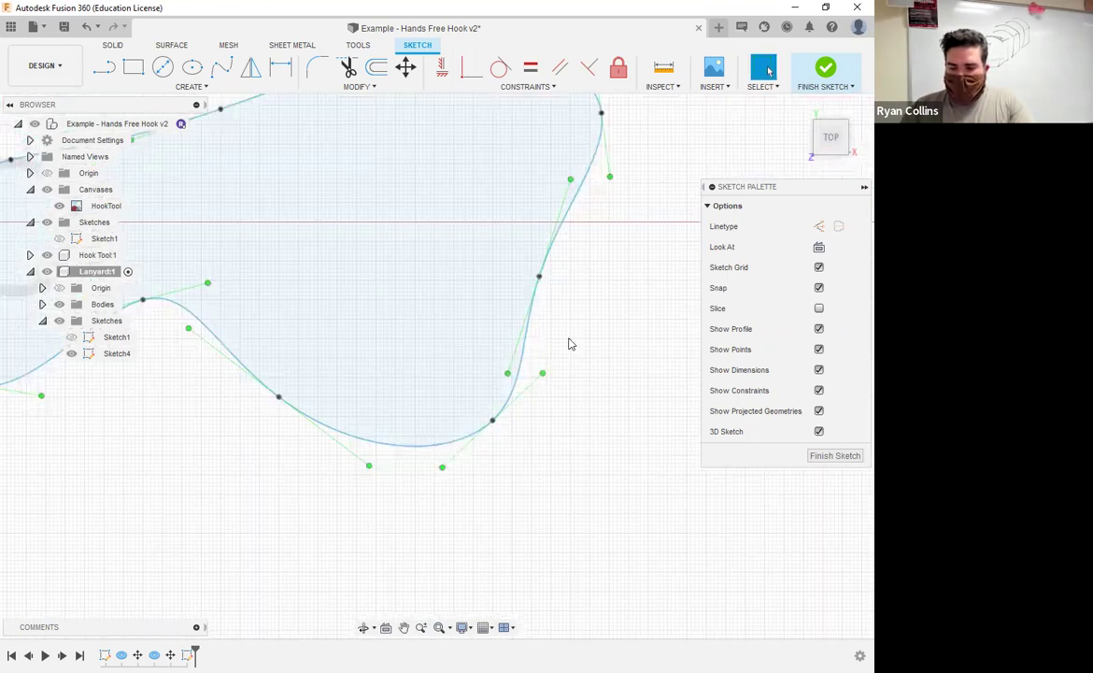
scroll(603, 402, "down", 3)
left_click_drag(569, 339, 677, 348)
middle_click_drag(666, 383, 550, 383)
left_click(566, 355)
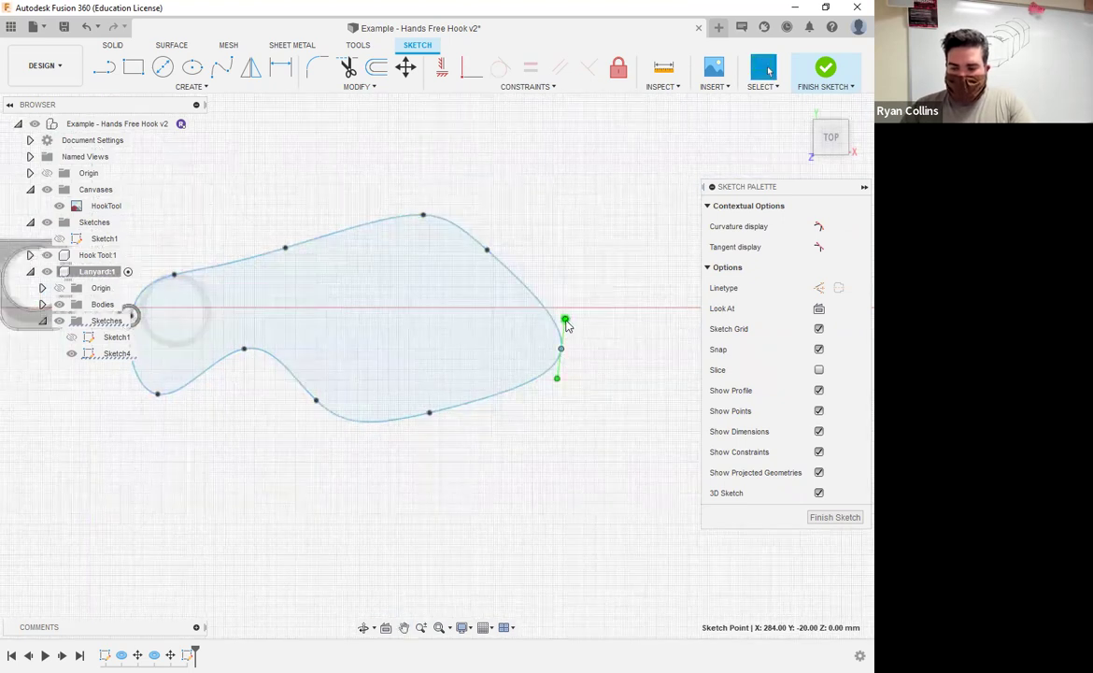
mouse_move(583, 292)
left_mouse_down()
mouse_move(587, 283)
mouse_move(578, 314)
mouse_move(578, 301)
left_mouse_up()
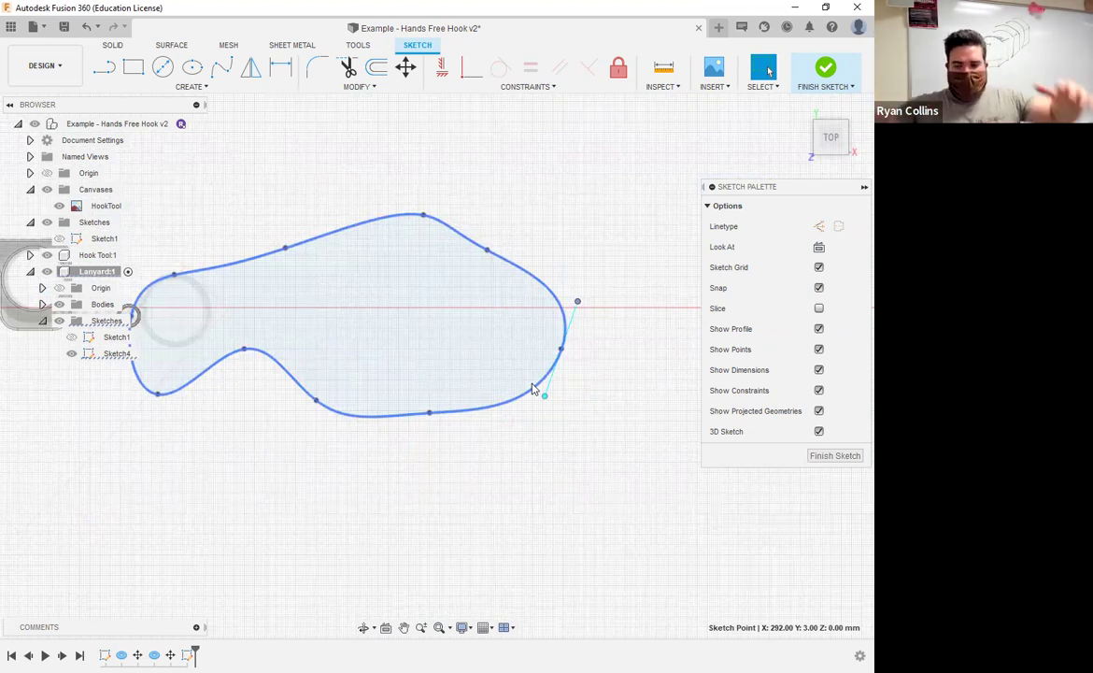
Step: Move the first upper-side spline fit point beyond the ring 21 mm in Z and the nearest lower-side fit point -12 mm in Z
middle_click_drag(595, 432, 608, 271, "shift")
left_click(837, 146)
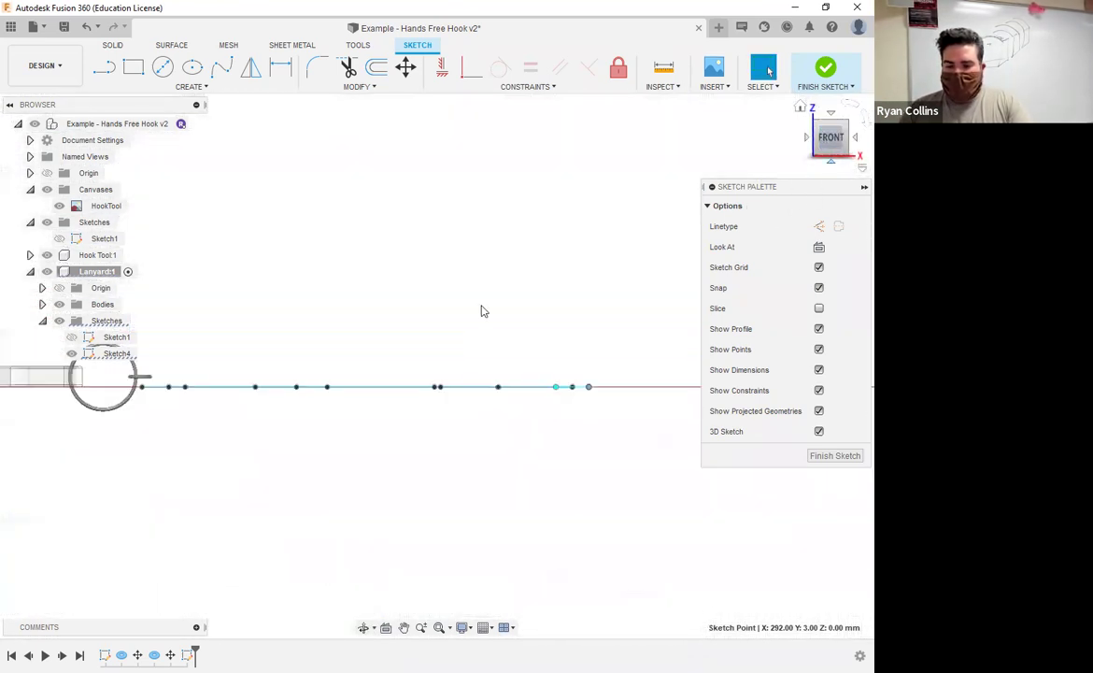
middle_click_drag(479, 305, 480, 323, "shift")
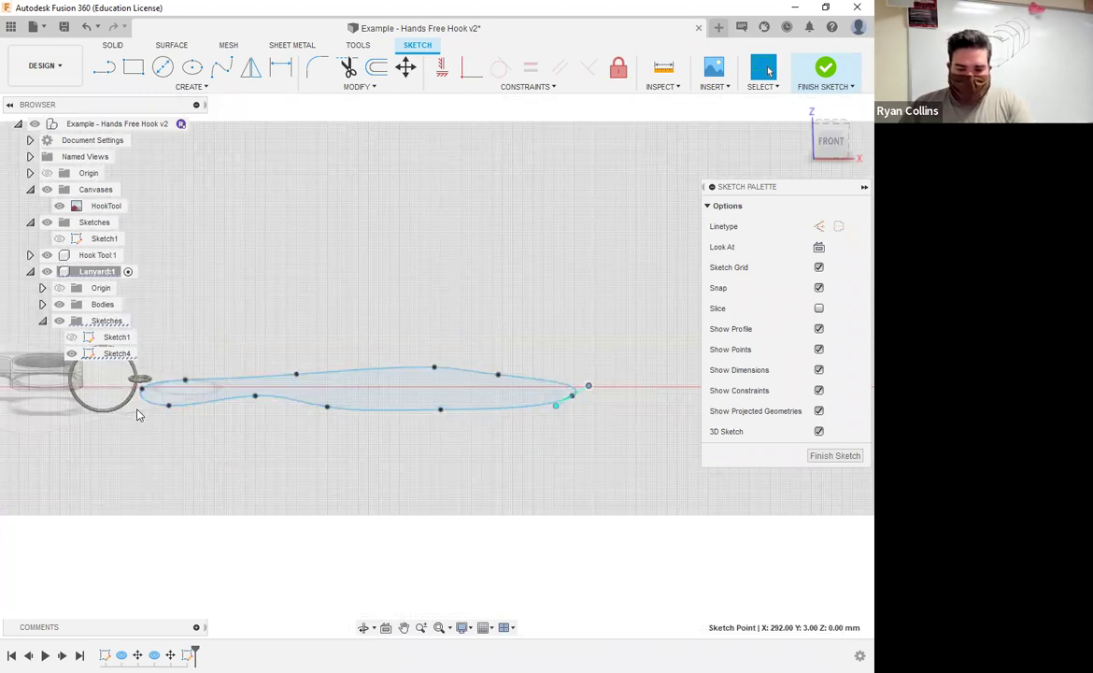
left_click(191, 382)
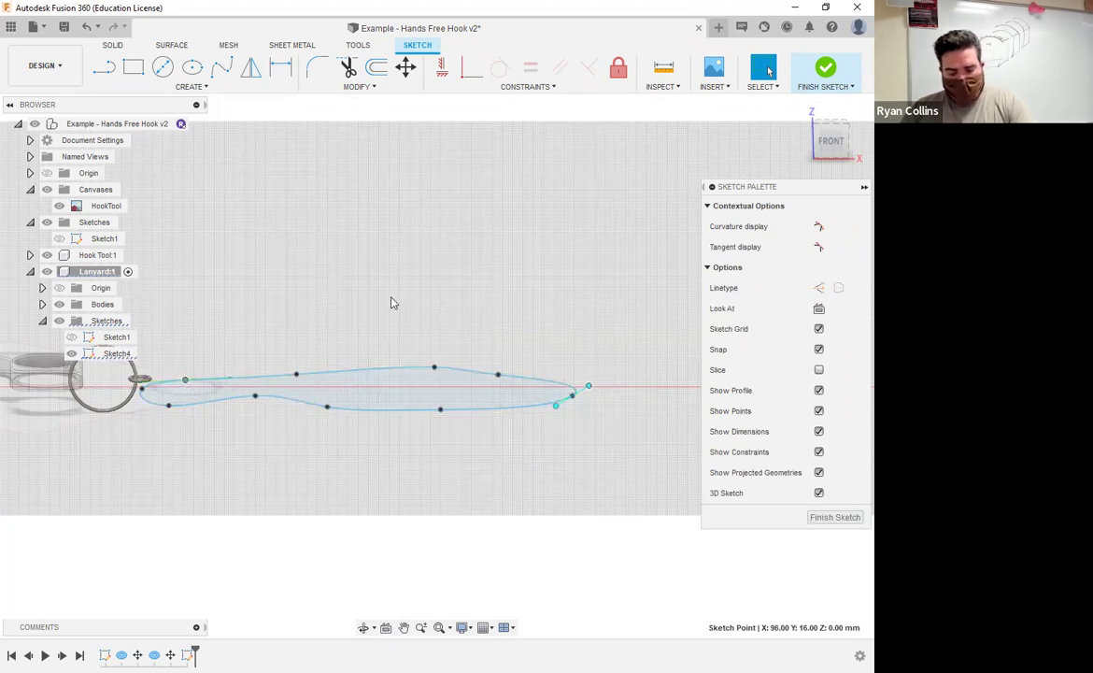
key("m")
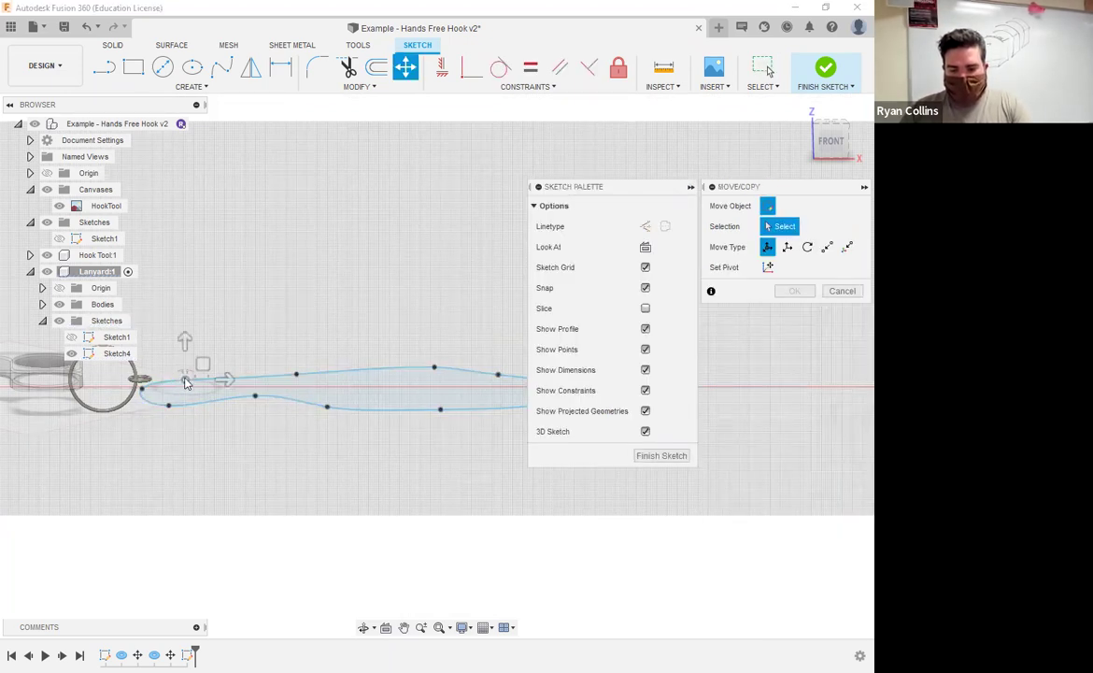
left_click(186, 365)
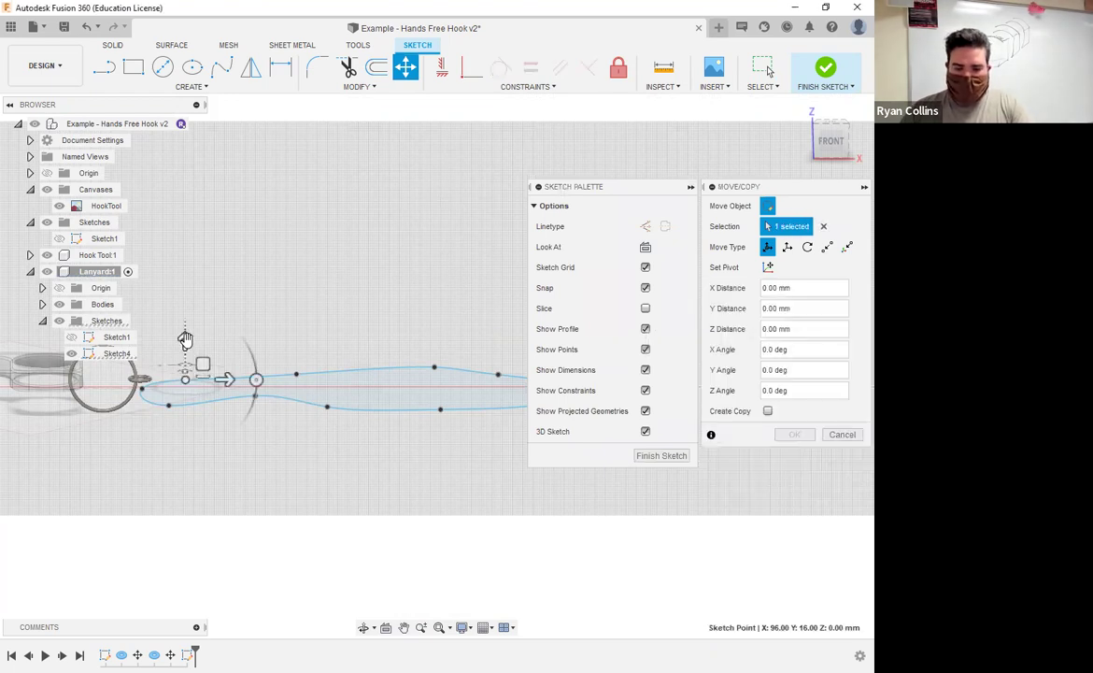
left_click_drag(186, 340, 190, 299)
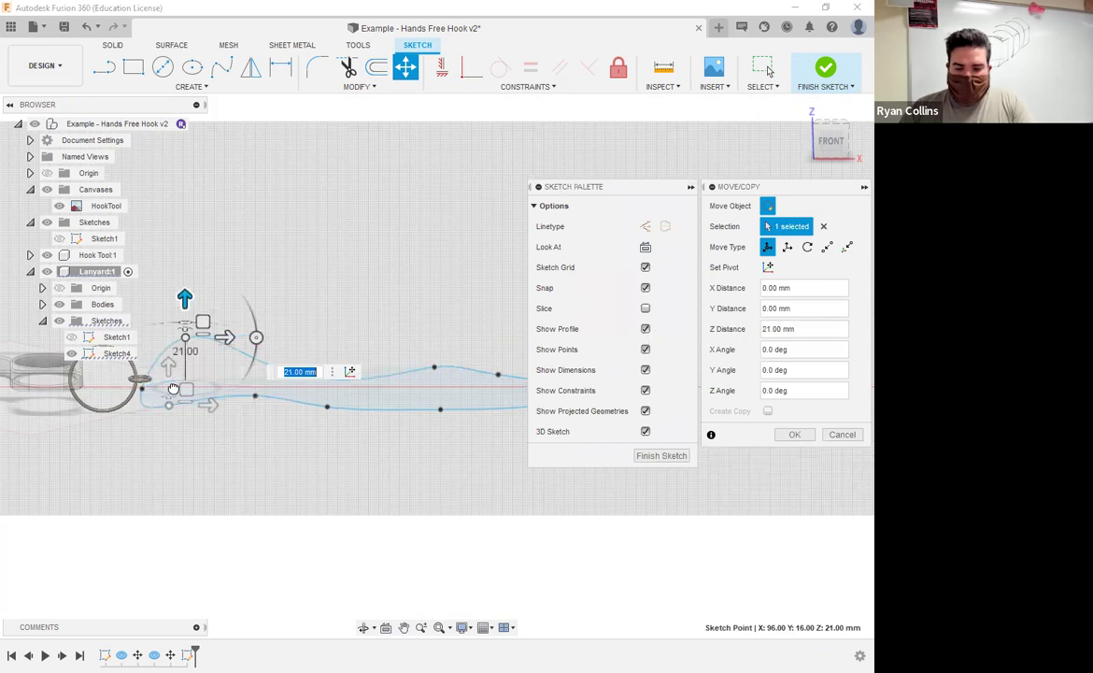
left_click_drag(165, 386, 167, 472)
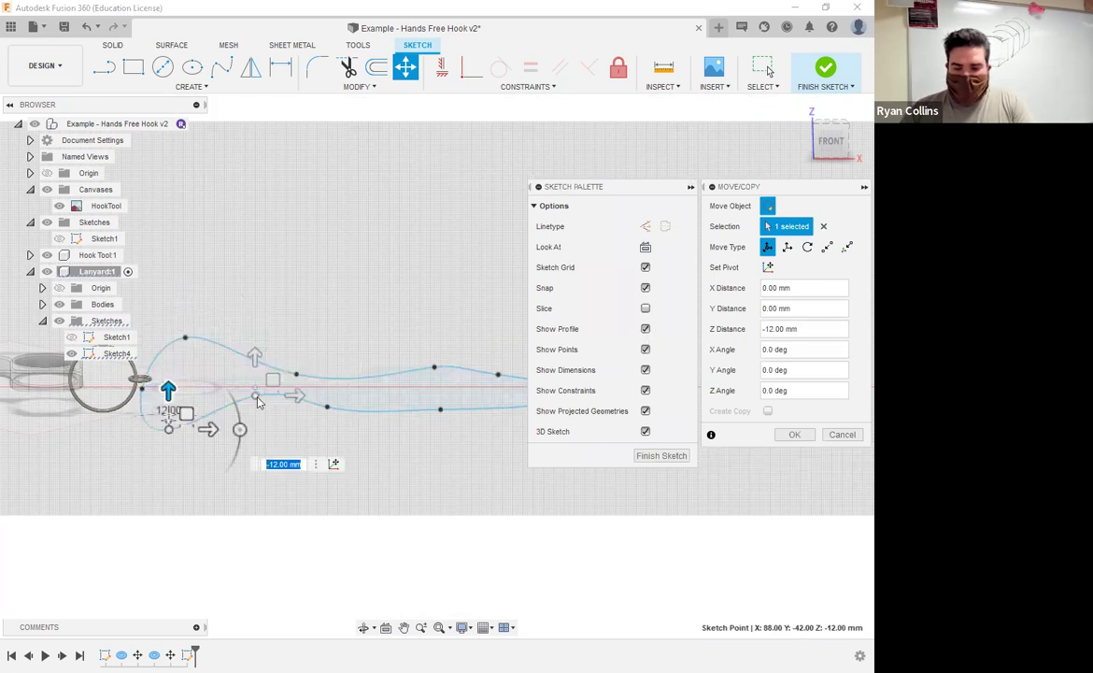
Step: Vary the height of further loop fit points, raising the second upper-side point 15 mm and the one before the far end 7 mm in Z
left_click_drag(298, 378, 290, 305)
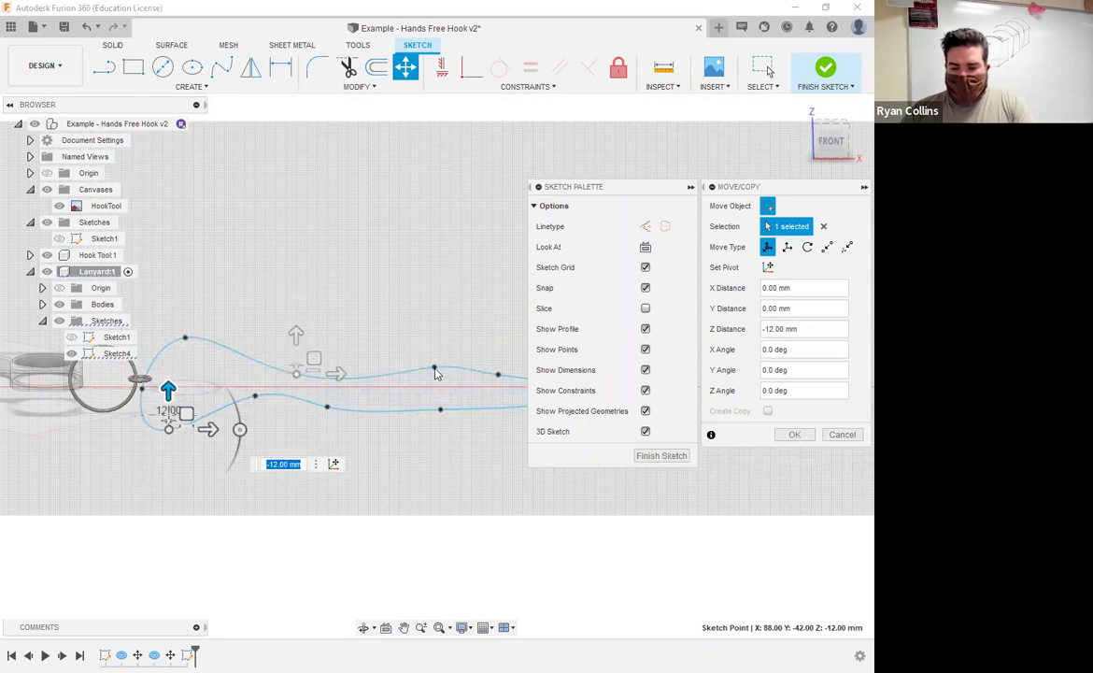
mouse_move(435, 370)
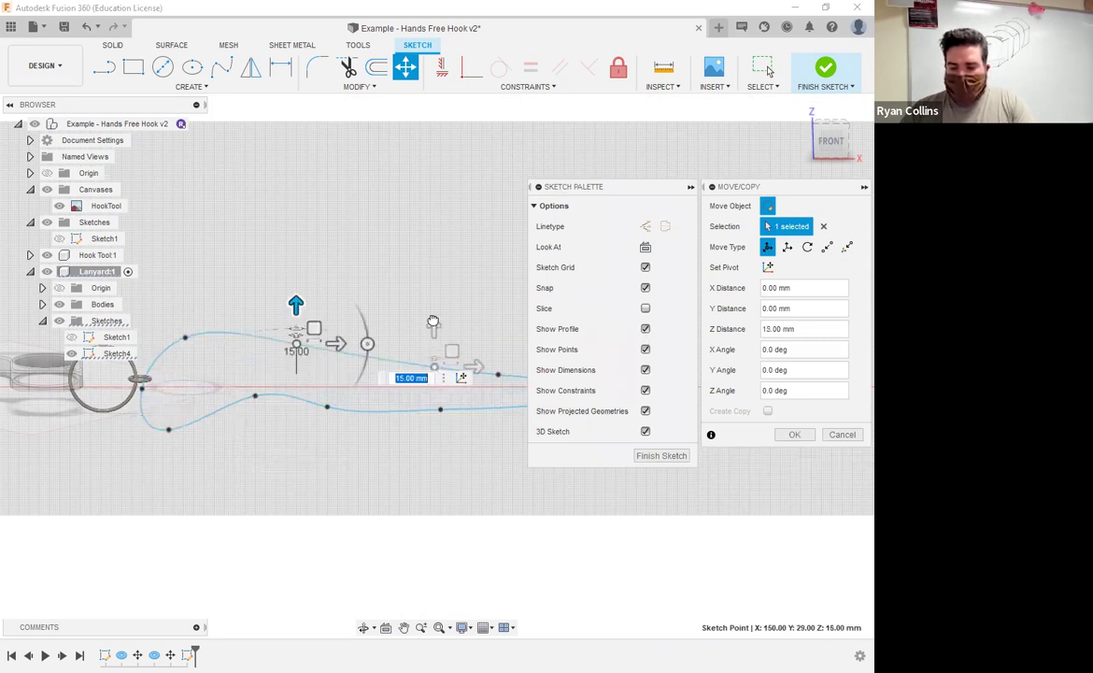
left_click(439, 411)
left_click_drag(440, 371, 440, 350)
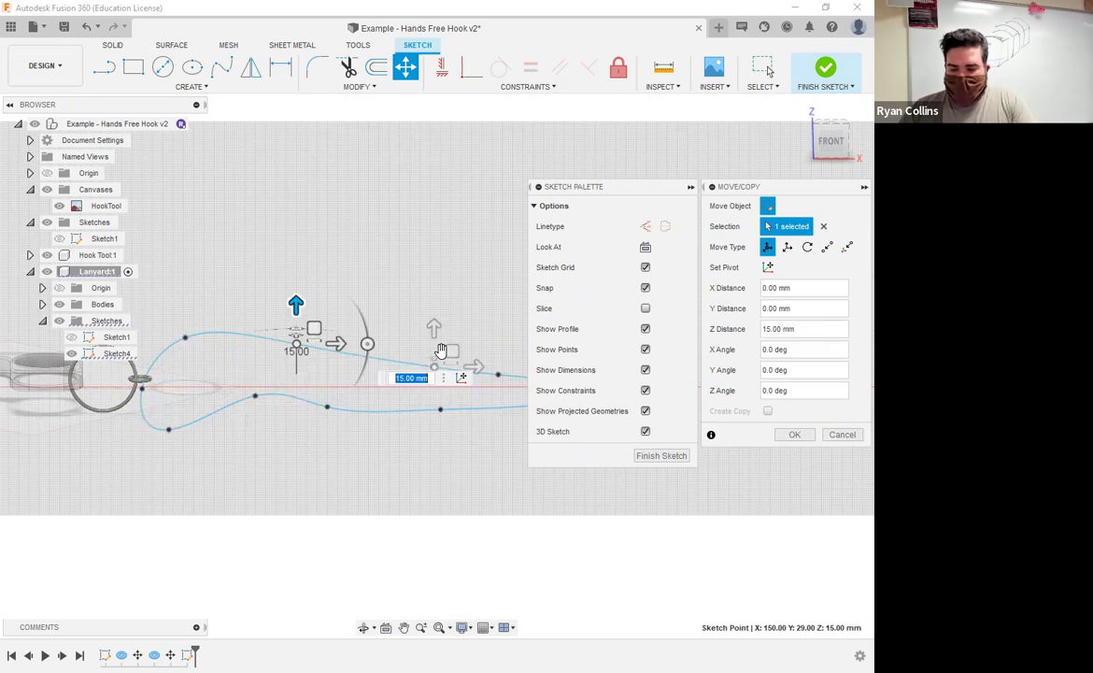
left_click(327, 406)
left_click_drag(327, 367, 327, 391)
middle_click_drag(499, 375, 260, 387)
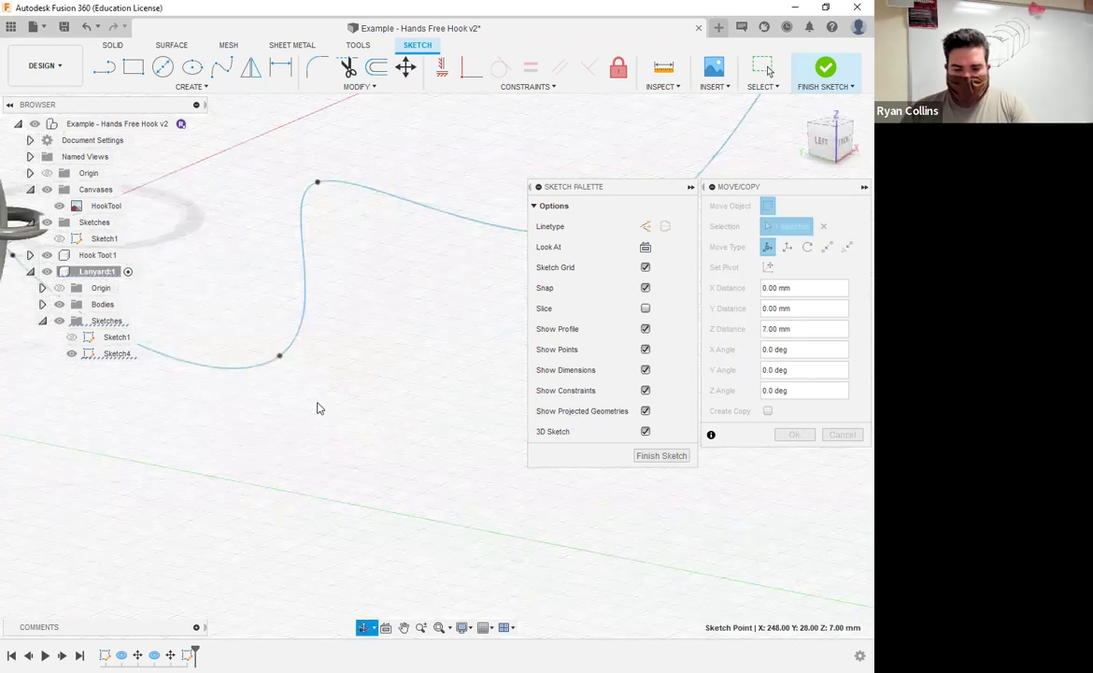
Step: Raise the spline's starting fit point inside the small ring 4 mm in Z and apply the moves
middle_click_drag(498, 408, 343, 240, "shift")
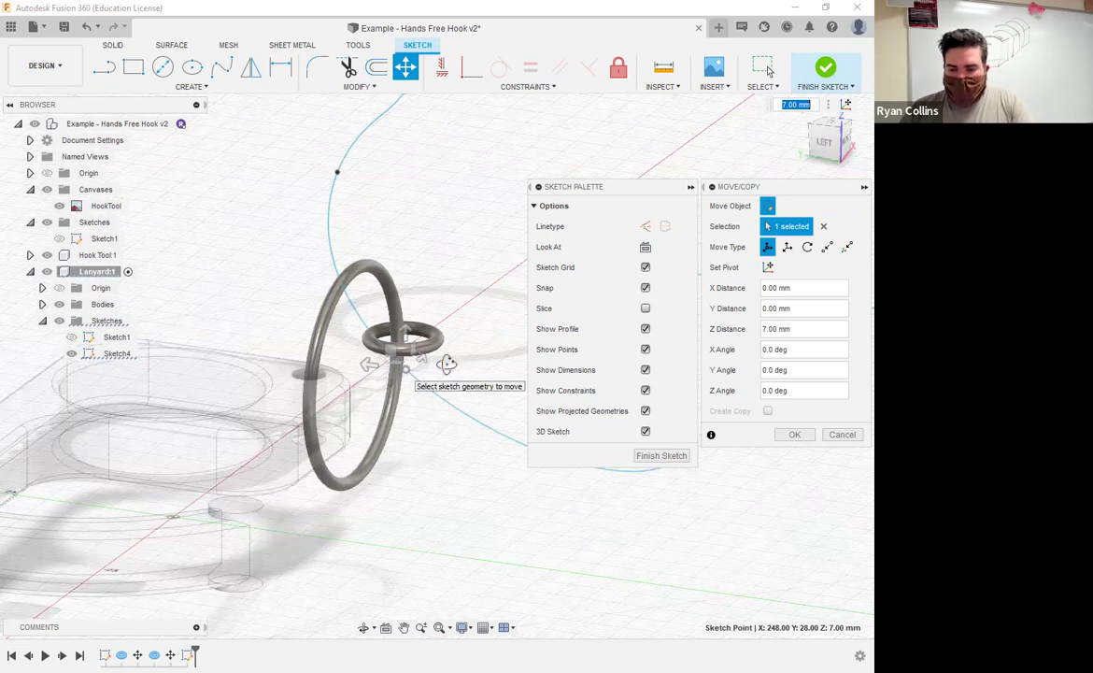
middle_click_drag(447, 363, 340, 352, "shift")
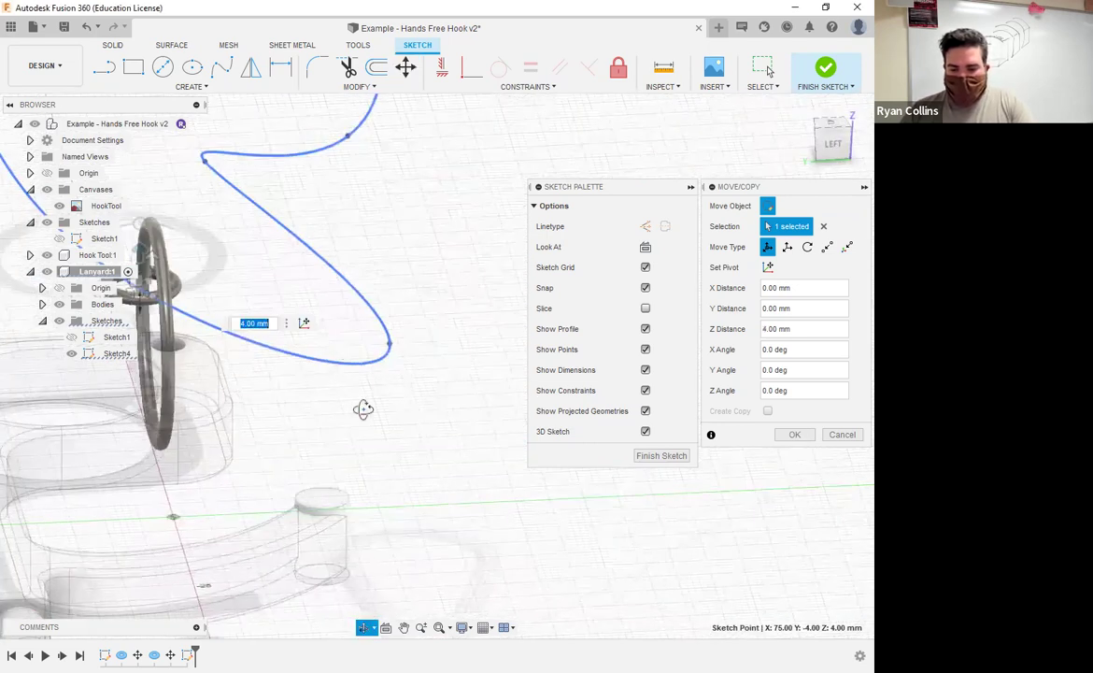
middle_click_drag(244, 286, 335, 299)
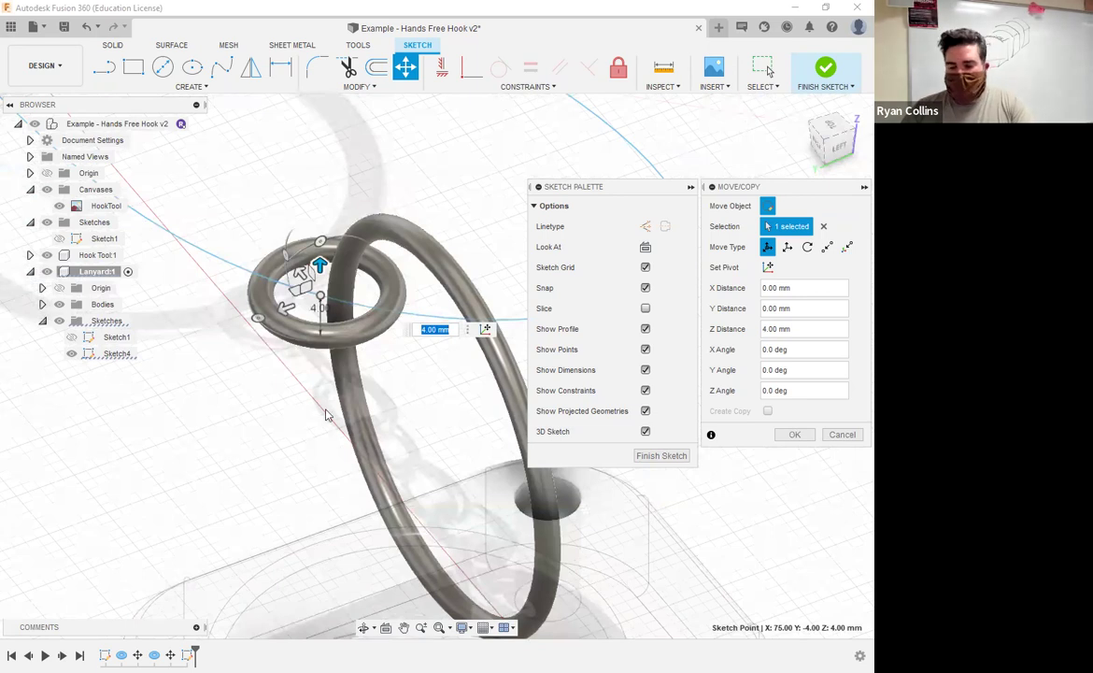
left_click(794, 435)
Step: Examine how the cord spline passes through the small ring, from an angle and from the front
middle_click_drag(547, 360, 485, 276)
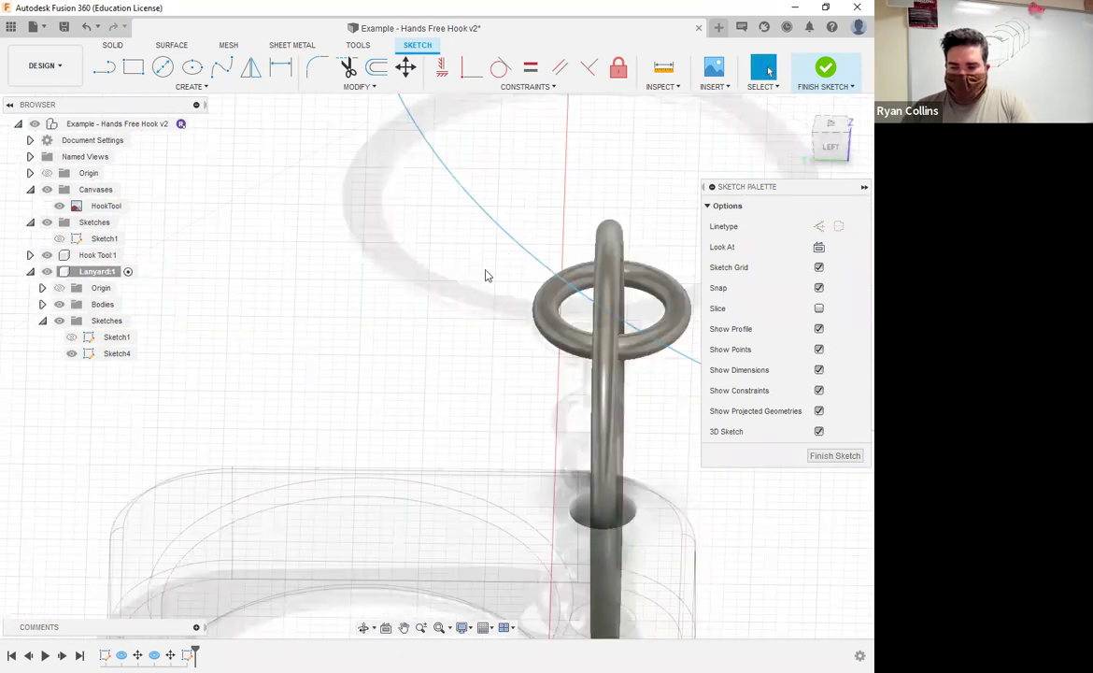
scroll(441, 261, "down", 6)
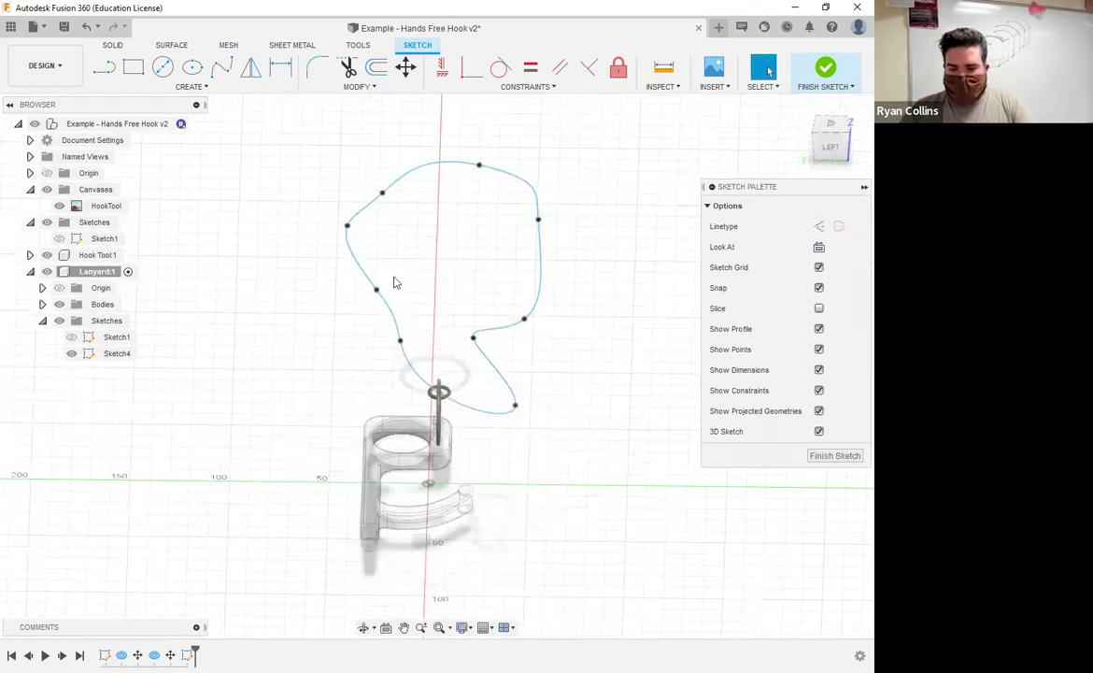
left_click(405, 361)
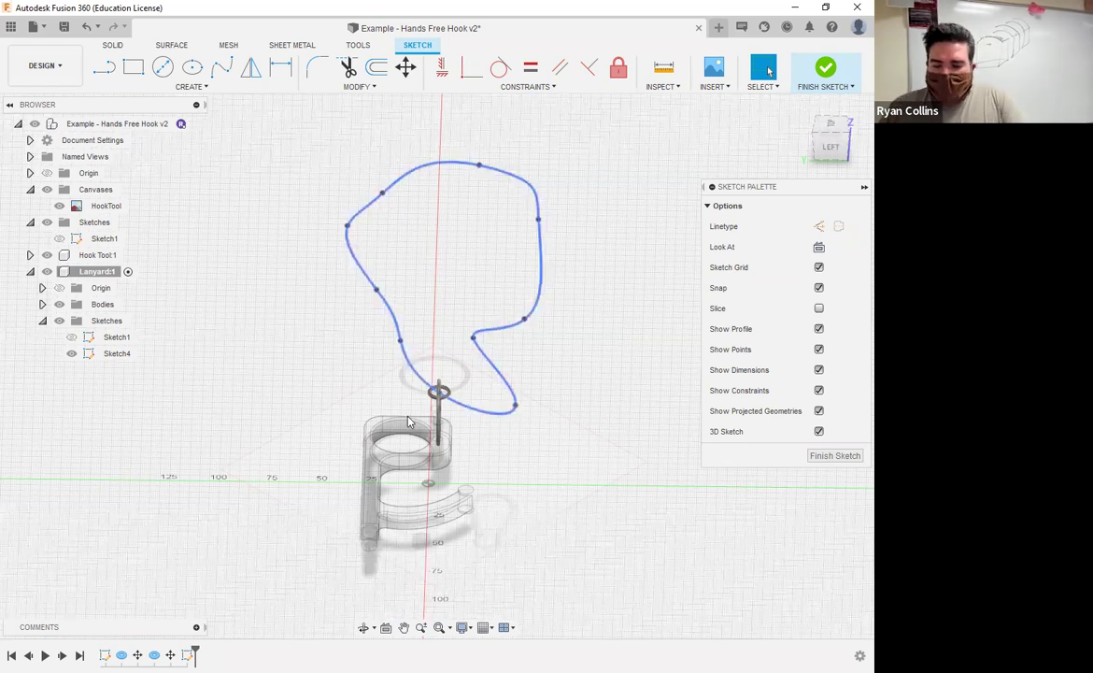
scroll(373, 380, "up", 5)
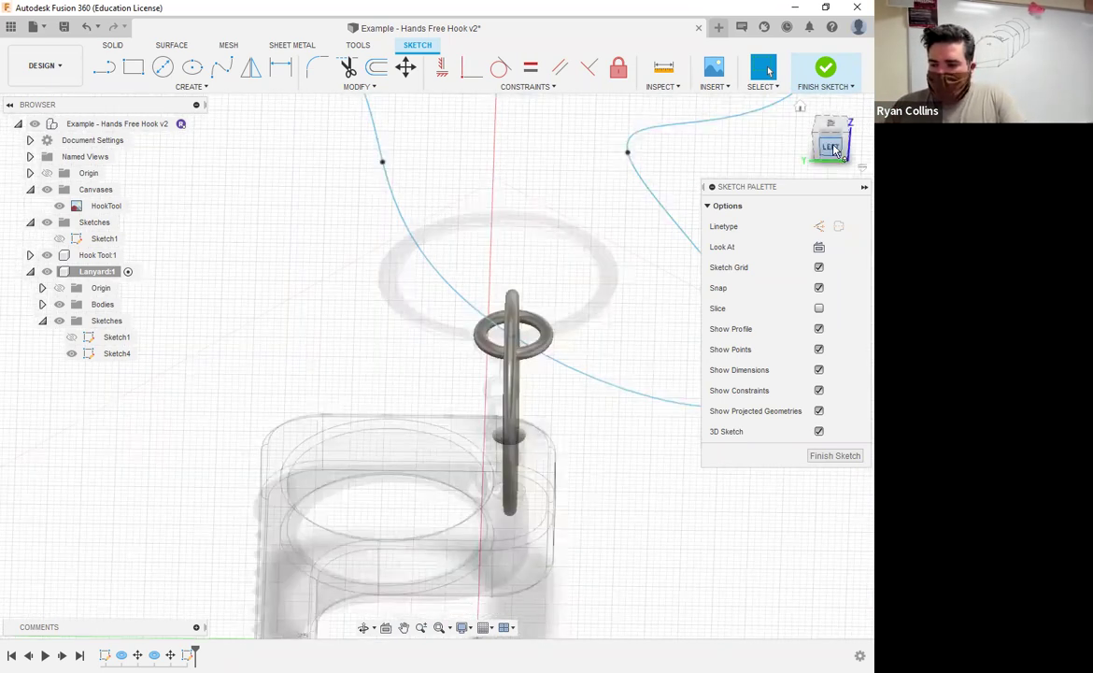
left_click(834, 148)
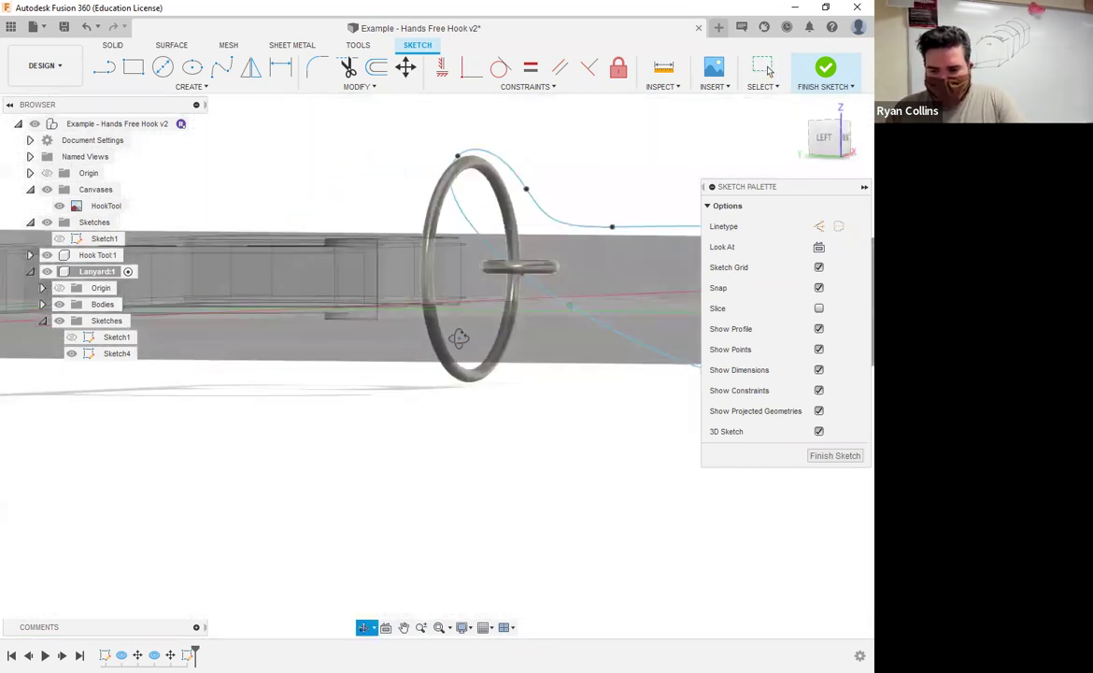
scroll(574, 269, "up", 4)
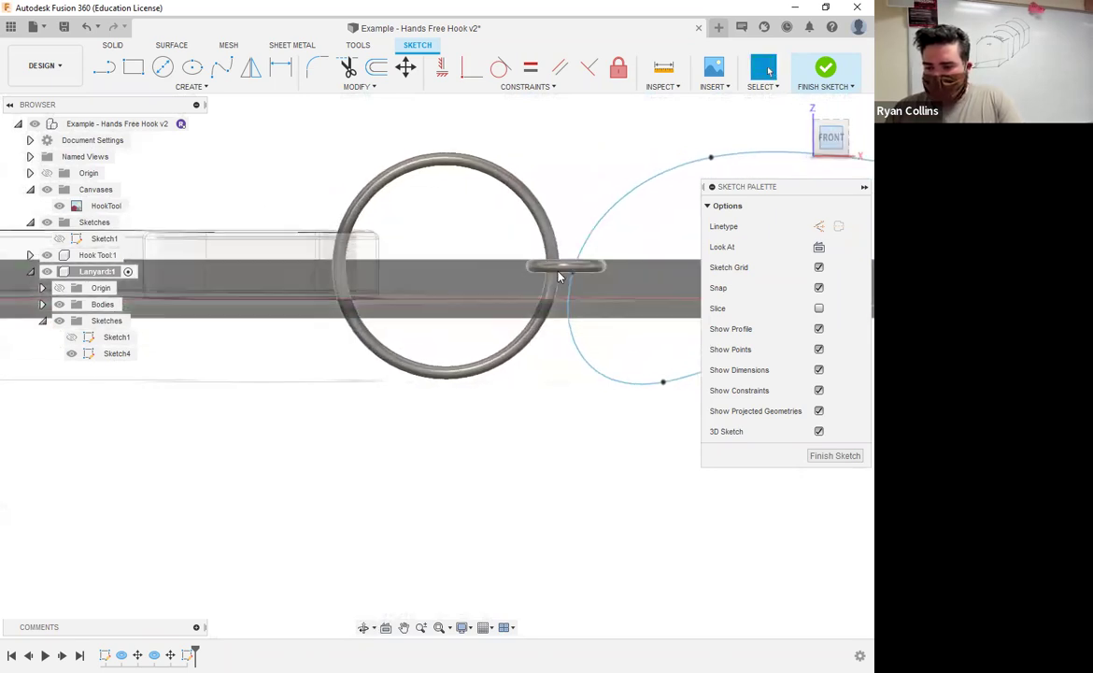
scroll(575, 269, "up", 5)
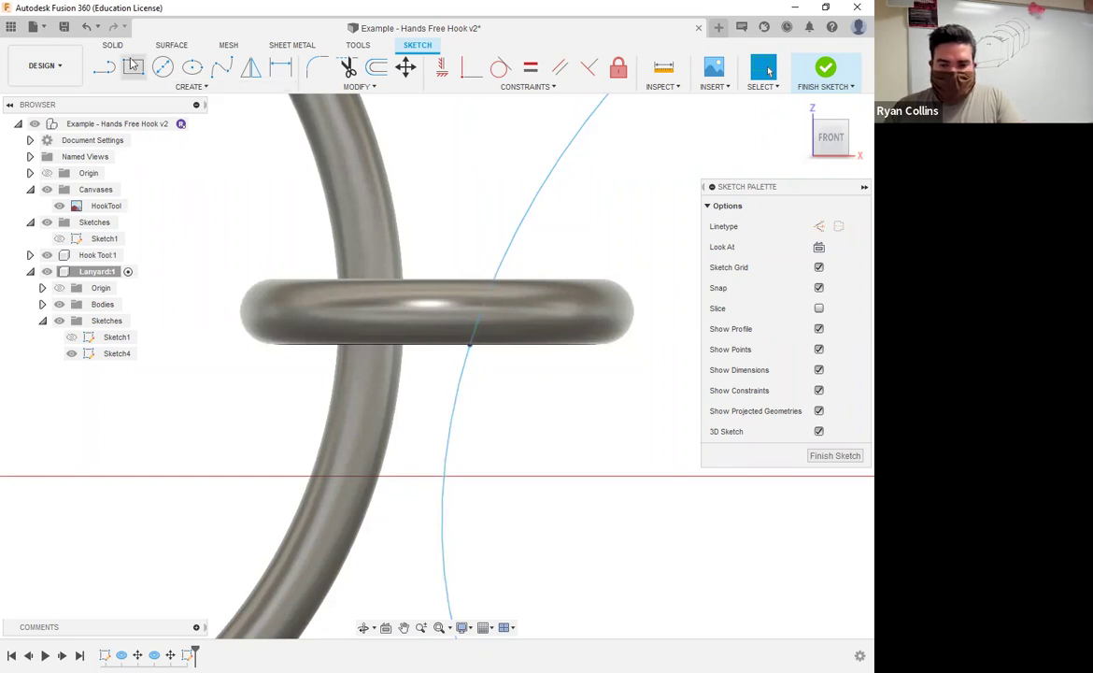
left_click(194, 87)
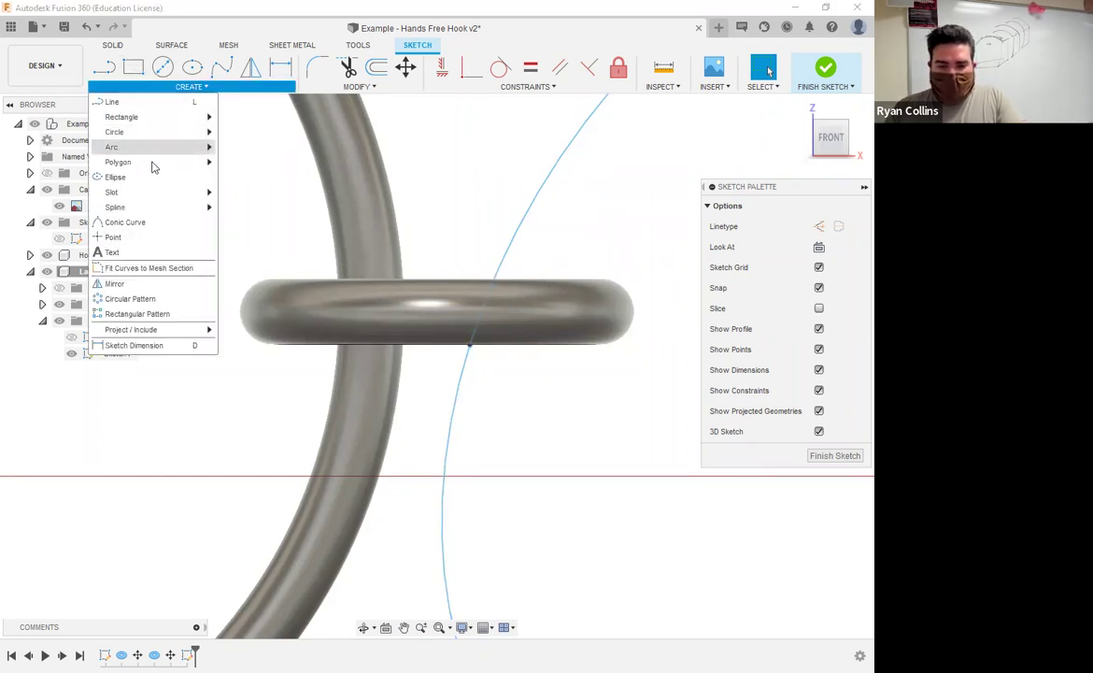
mouse_move(145, 117)
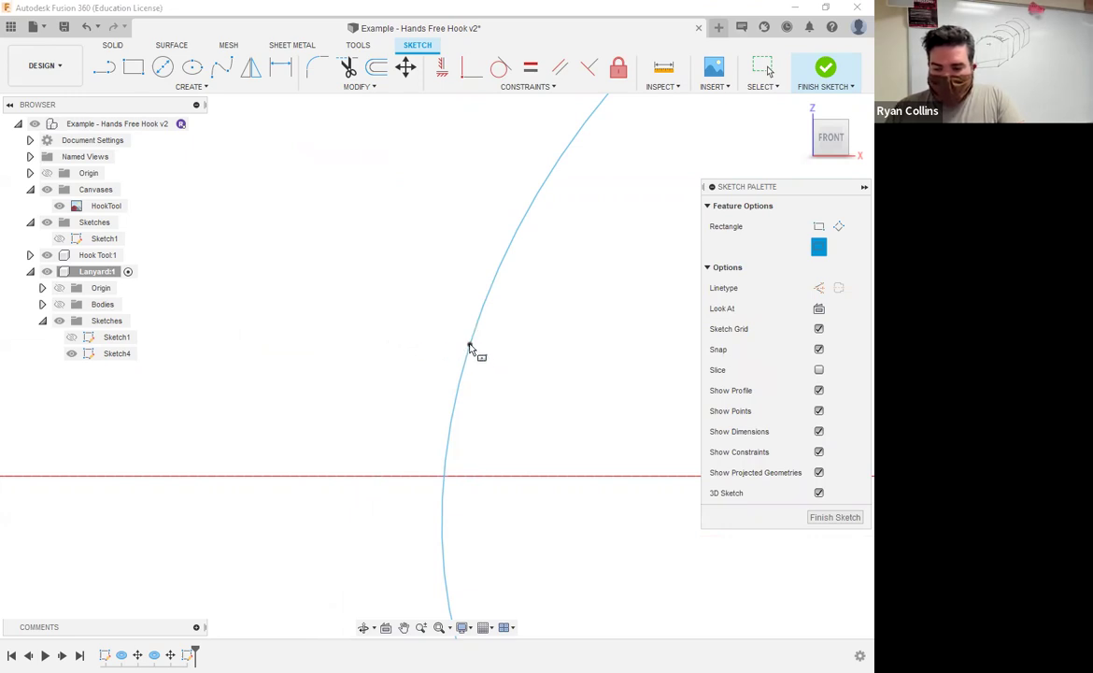
mouse_move(505, 448)
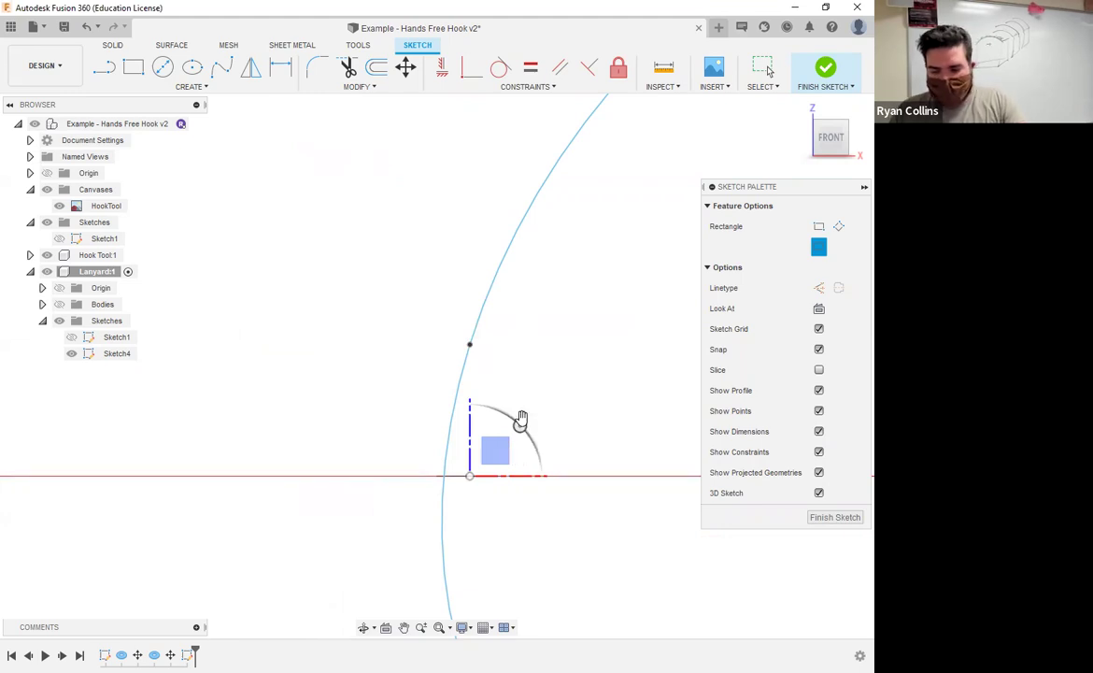
key("Escape")
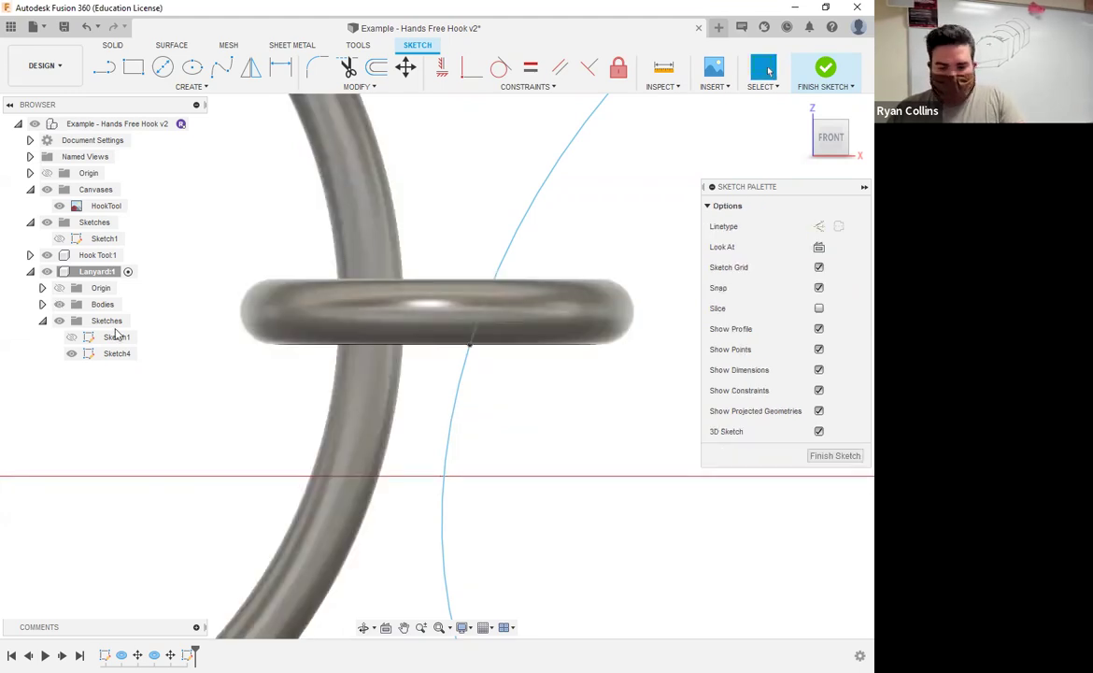
Step: Hide the Lanyard bodies and set the front XZ plane as the drawing plane for a center rectangle
left_click(59, 304)
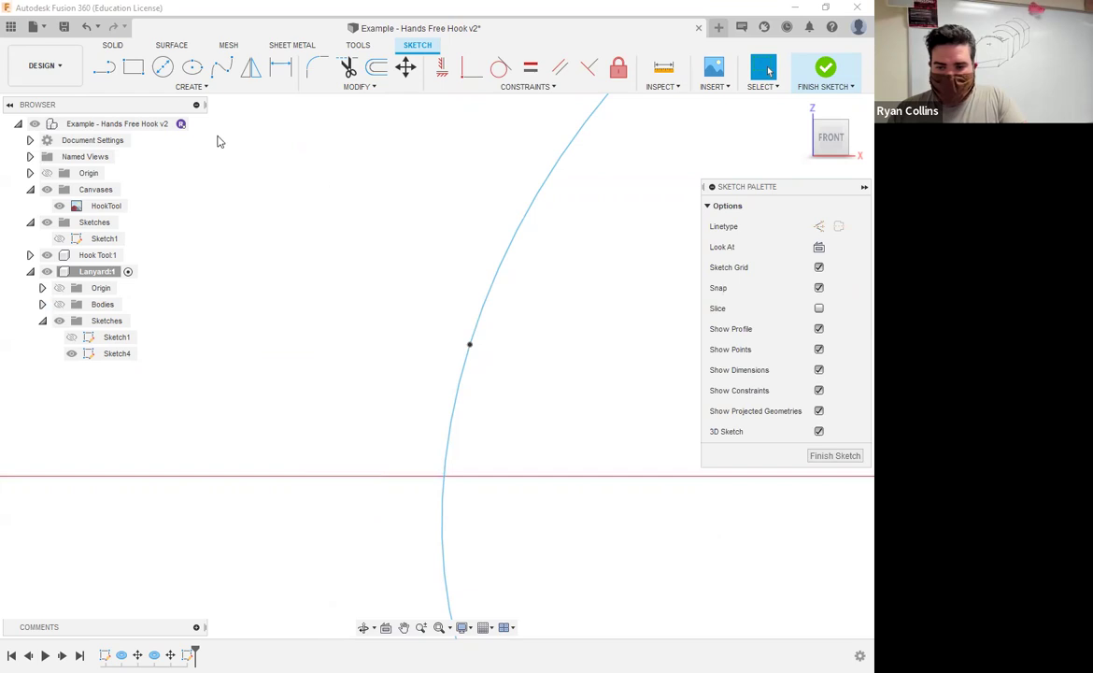
right_click(286, 262)
left_click(293, 214)
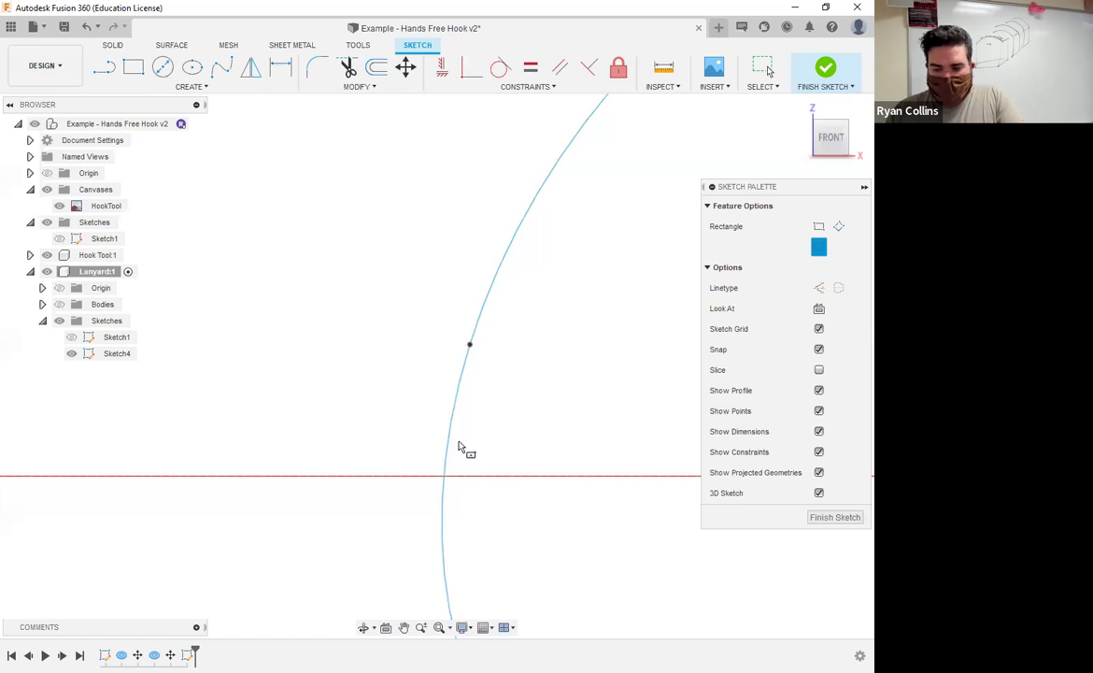
scroll(458, 445, "down", 5)
scroll(458, 446, "down", 1)
middle_click_drag(149, 367, 350, 348)
mouse_move(447, 334)
middle_mouse_down("shift")
mouse_move(412, 354)
mouse_move(639, 447)
middle_mouse_up("shift")
scroll(561, 402, "up", 3)
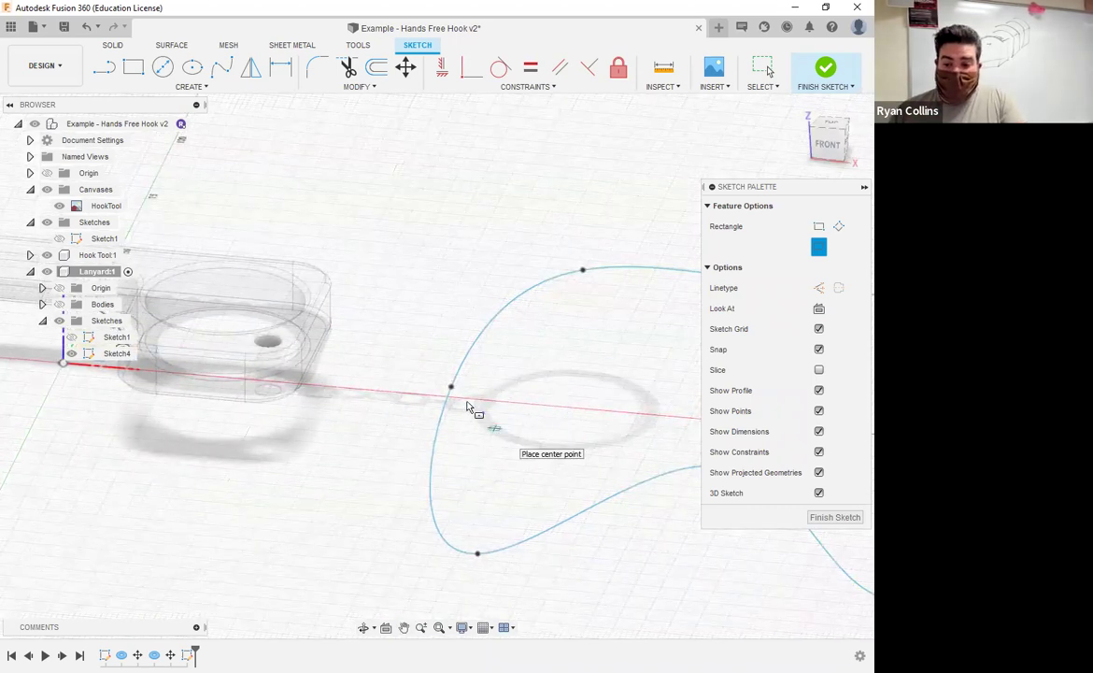
middle_click_drag(215, 364, 425, 369)
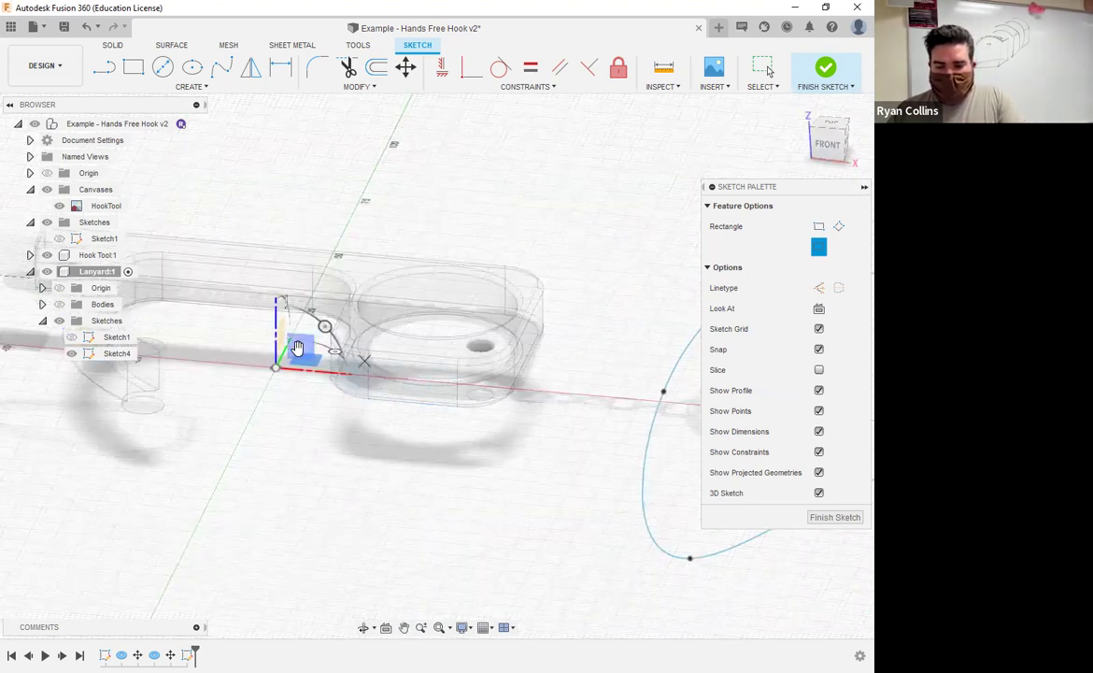
left_click(299, 348)
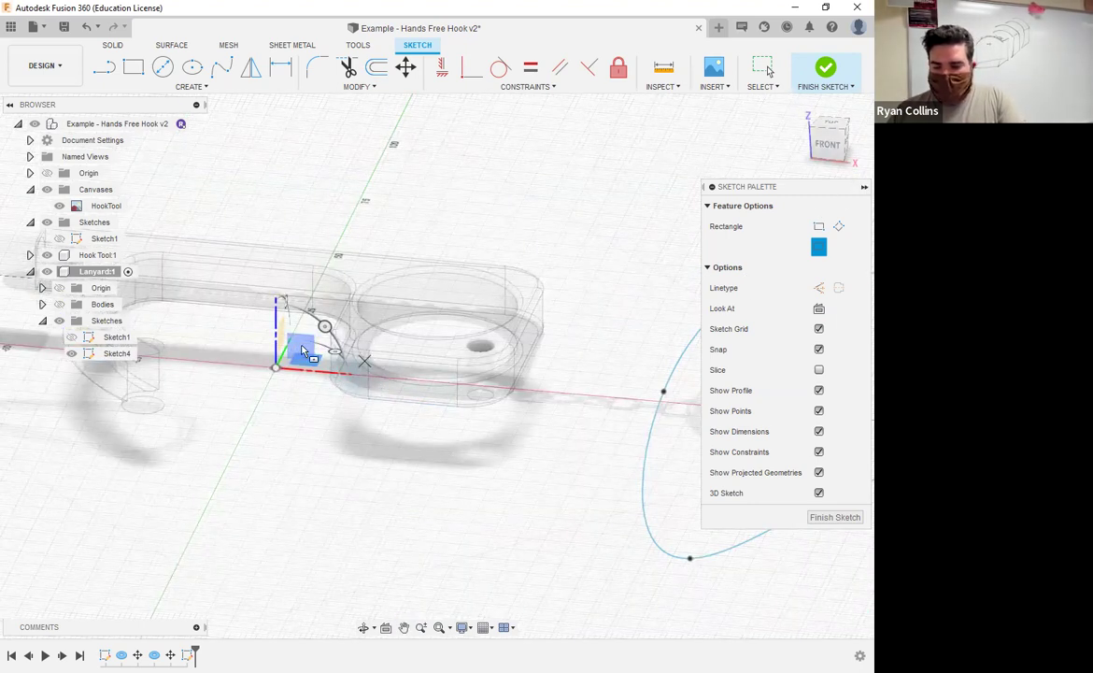
Step: Draw a center rectangle 1 mm wide and 4 mm high, centred in the front view on the spline's starting fit point
left_click(828, 147)
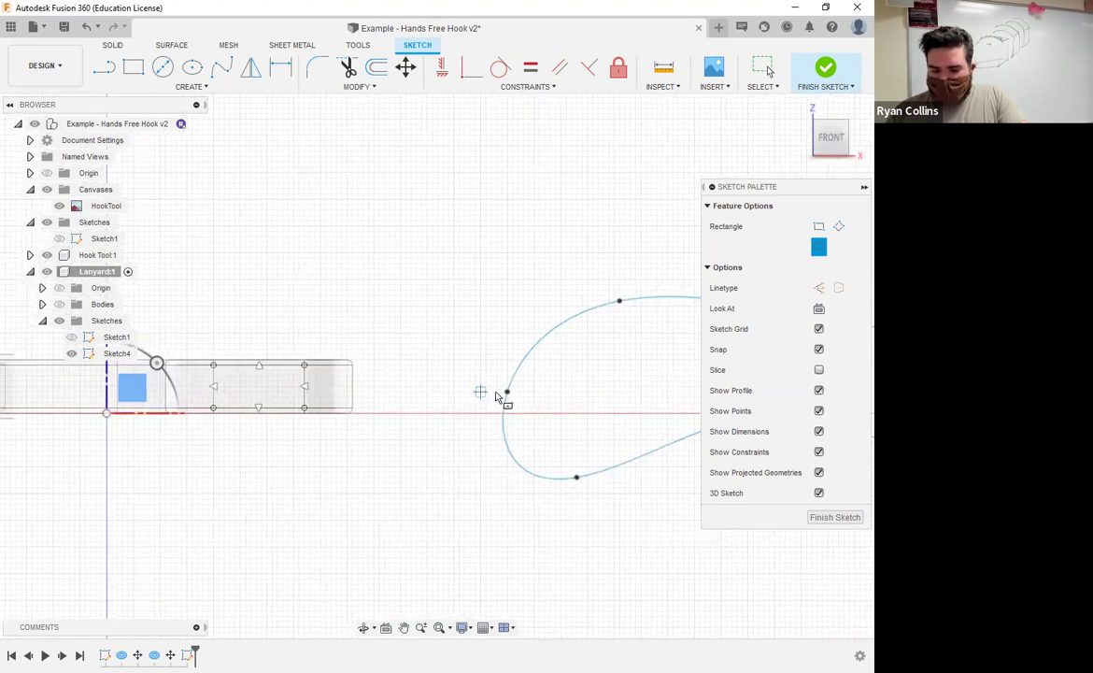
scroll(500, 397, "up", 5)
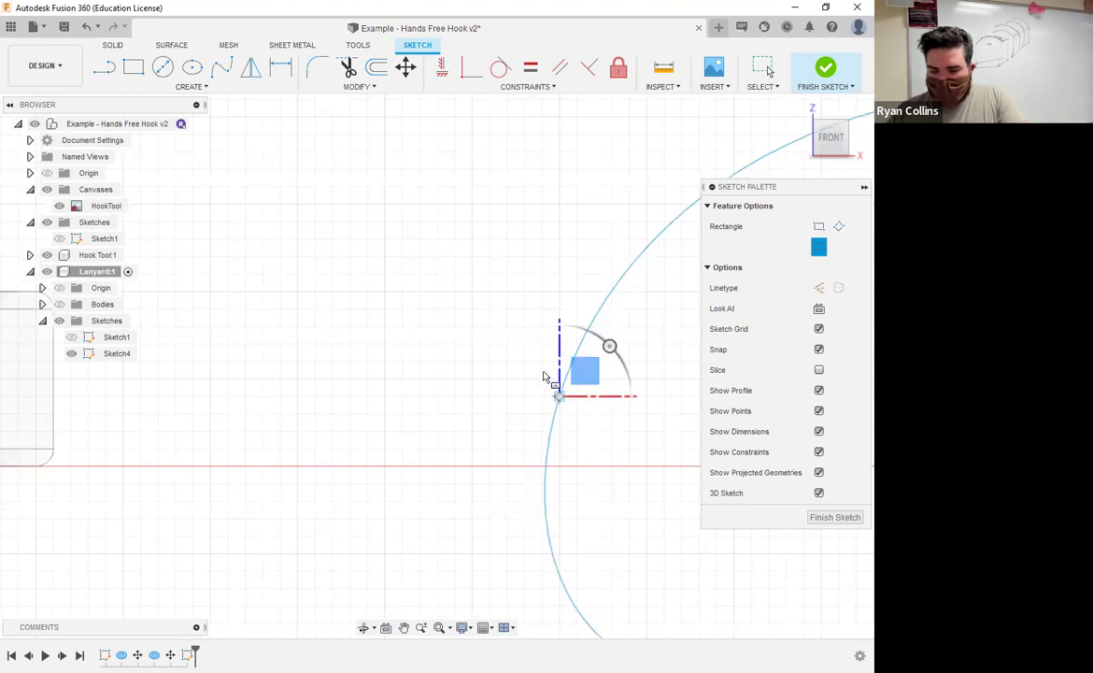
left_click(558, 393)
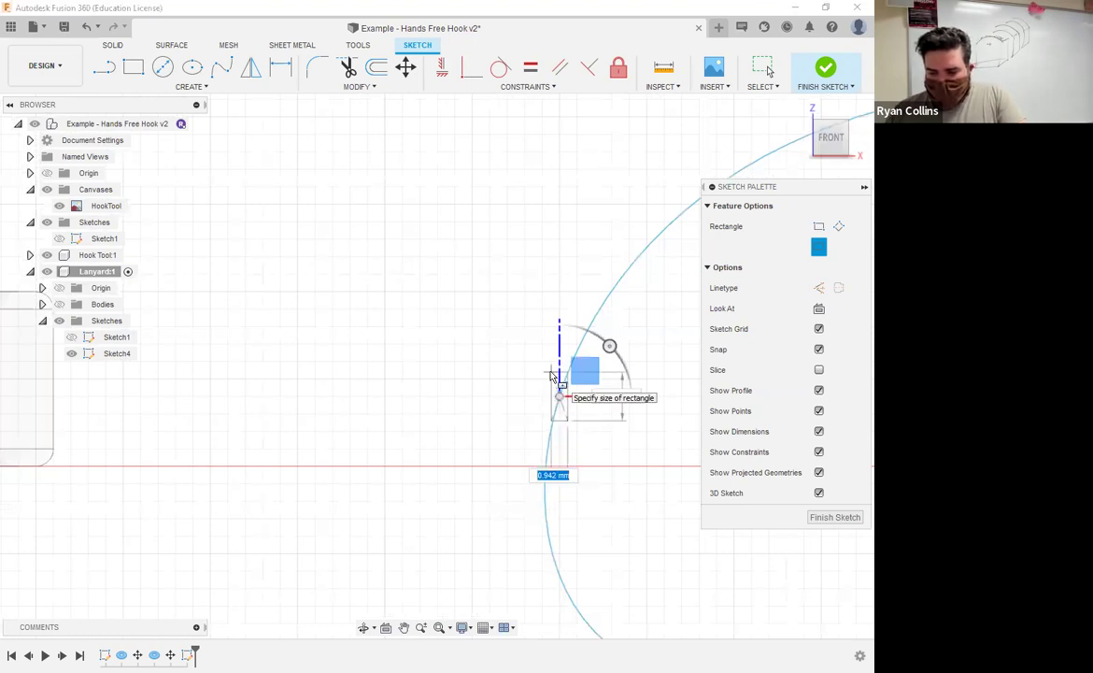
type("1")
key("Tab")
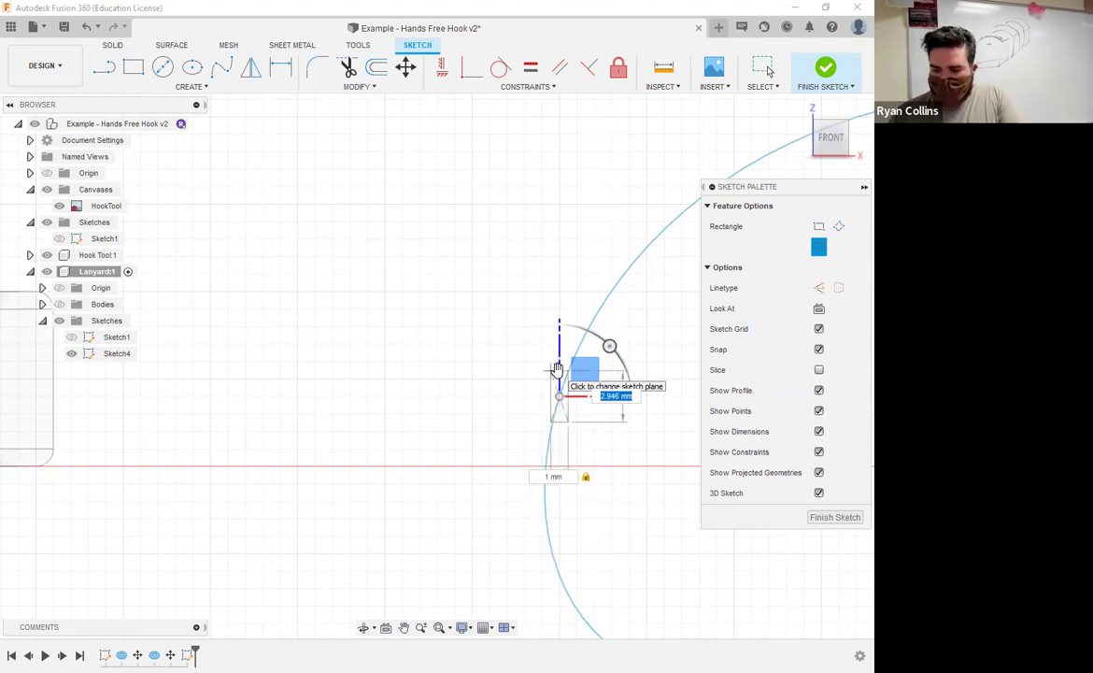
type("4")
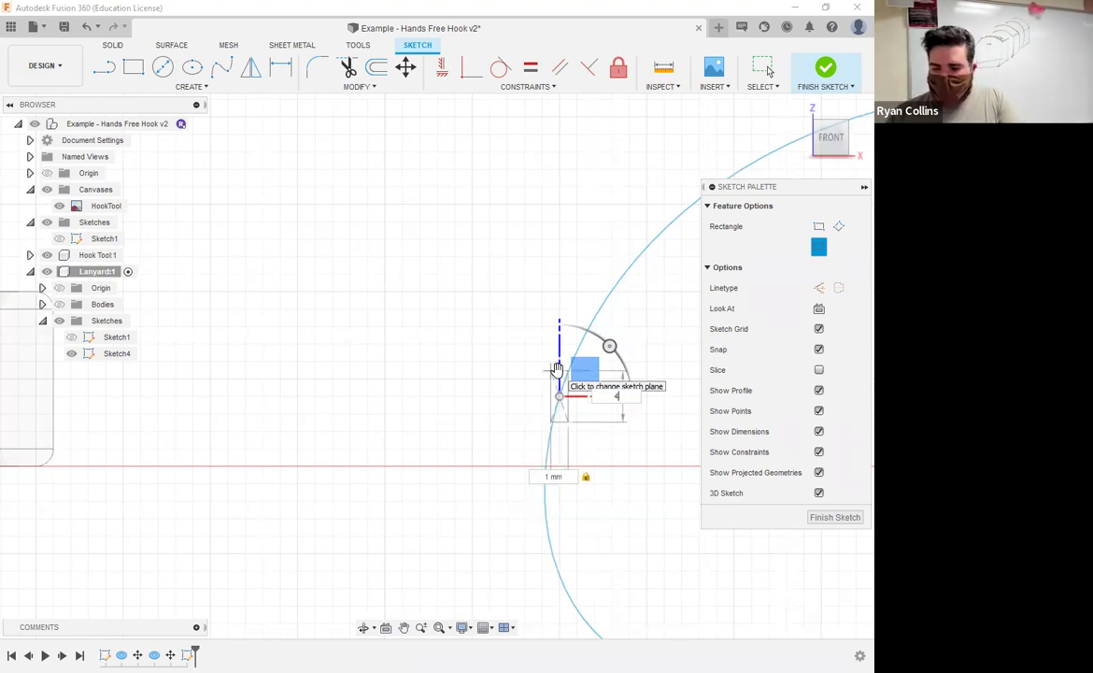
key("Return")
scroll(559, 374, "up", 5)
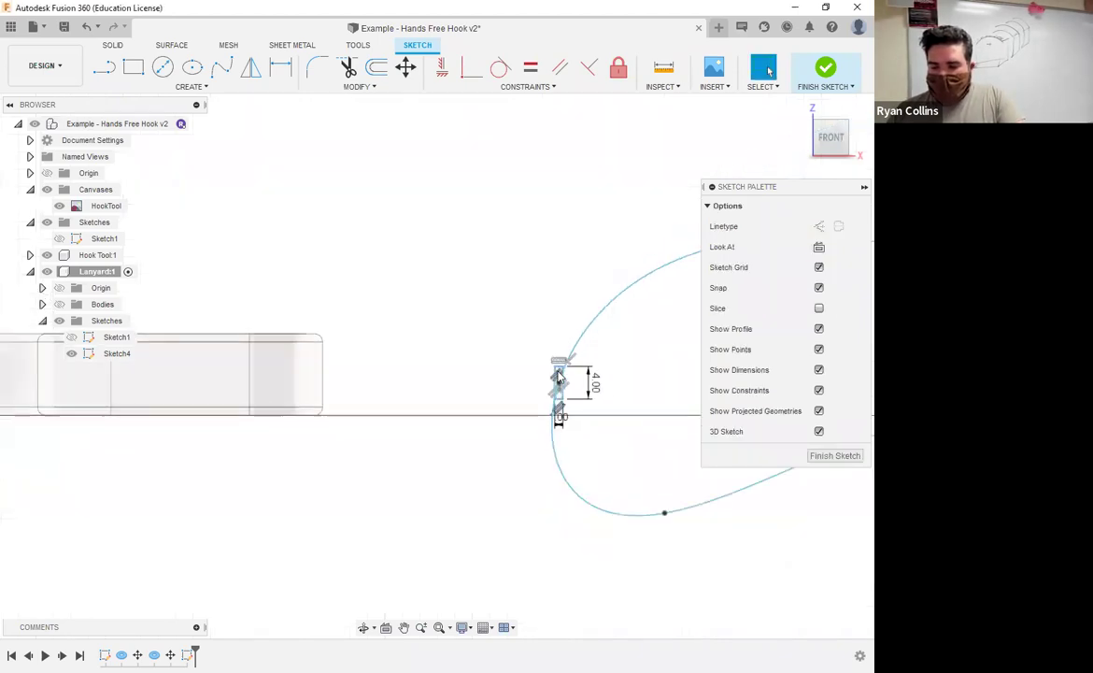
Step: Fillet the four corners of the small rectangle with a 0.25 mm radius and finish the sketch
left_click(316, 67)
left_click(491, 343)
left_click(502, 315)
type("0.5")
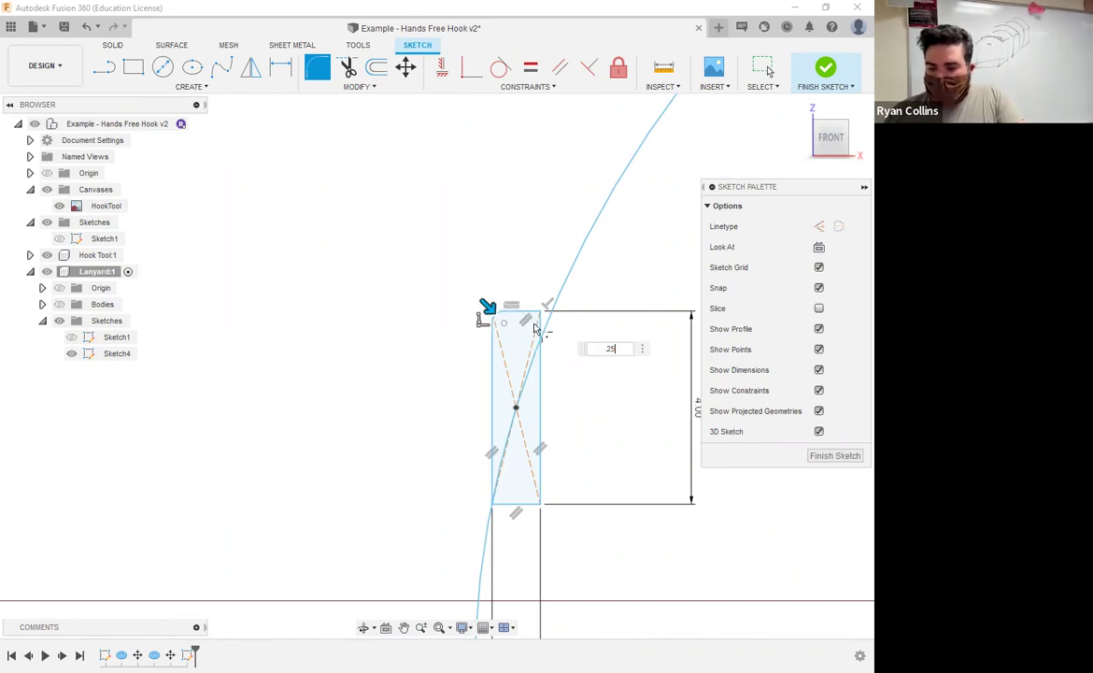
key("Return")
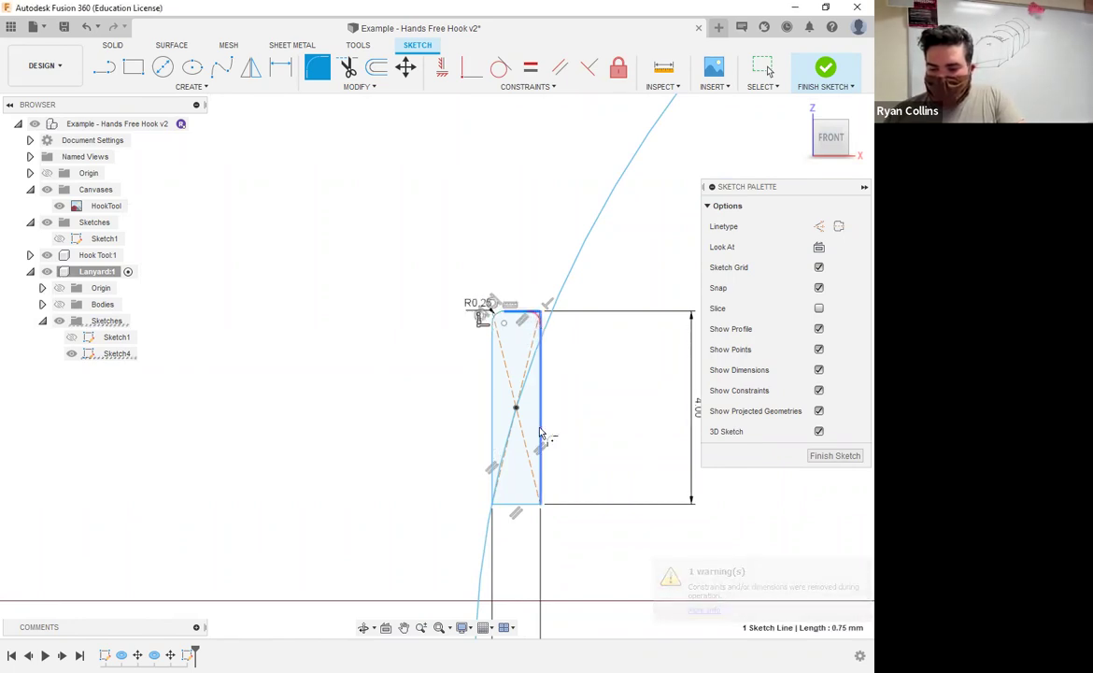
left_click(518, 505)
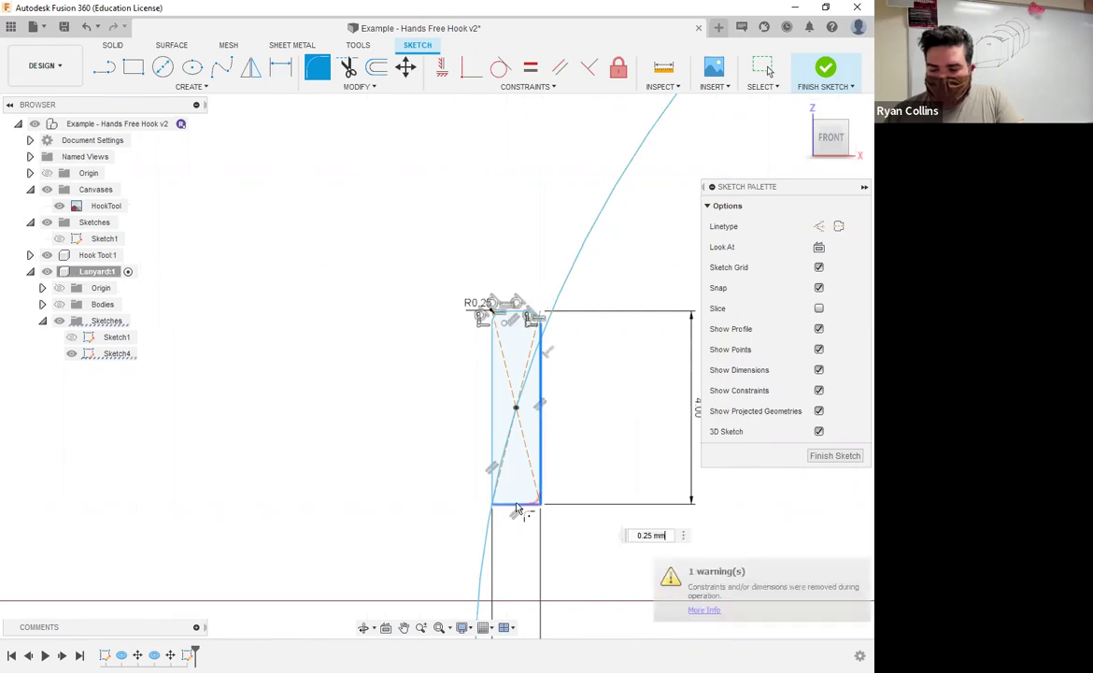
left_click(493, 458)
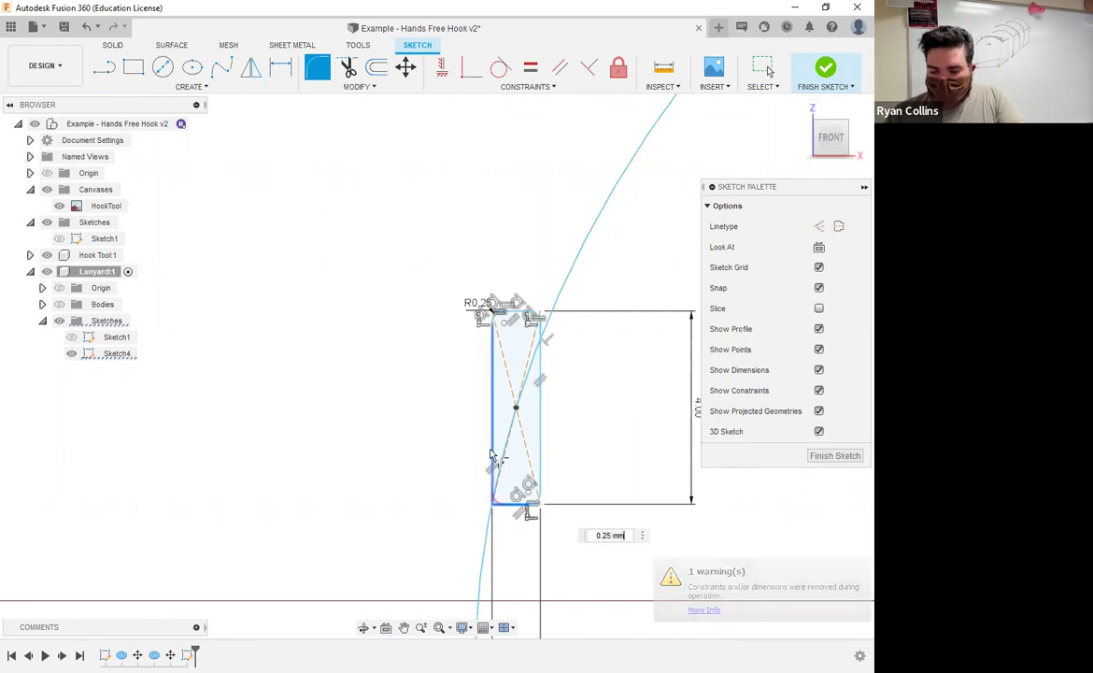
key("Escape")
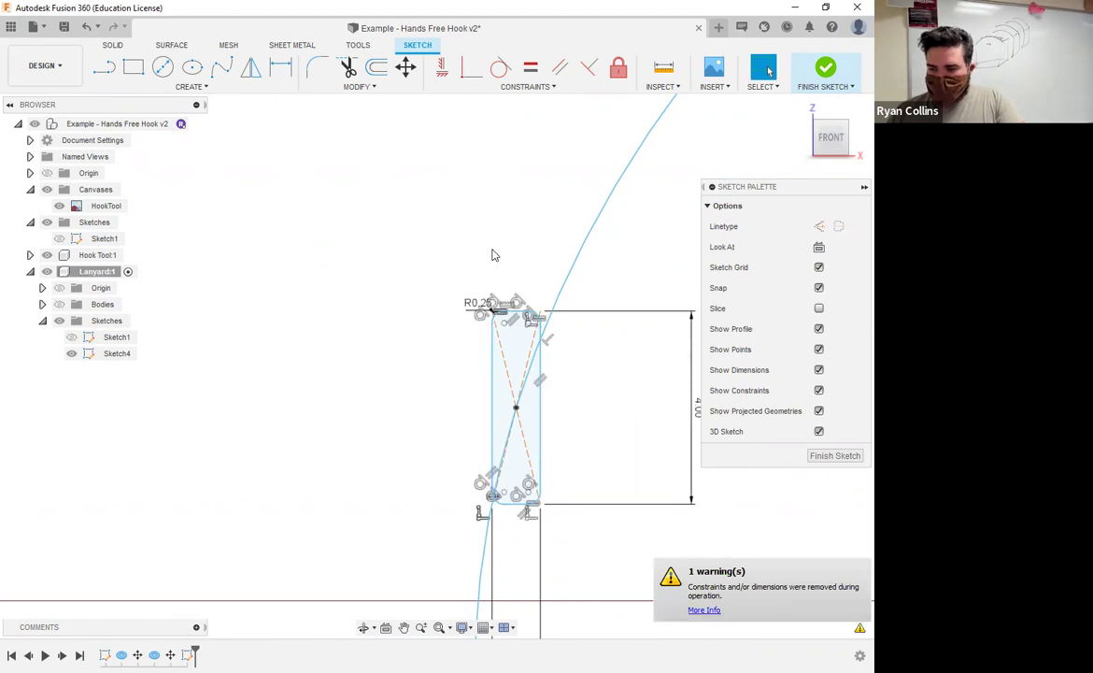
scroll(471, 338, "down", 3)
middle_click_drag(471, 337, 595, 480, "shift")
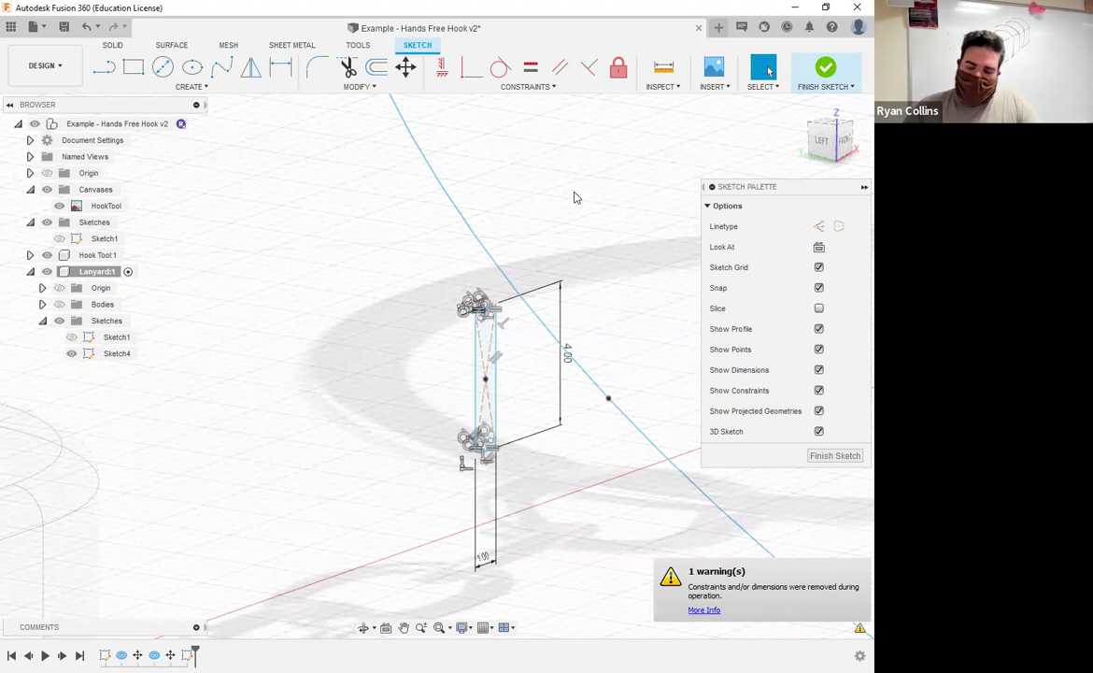
left_click(826, 68)
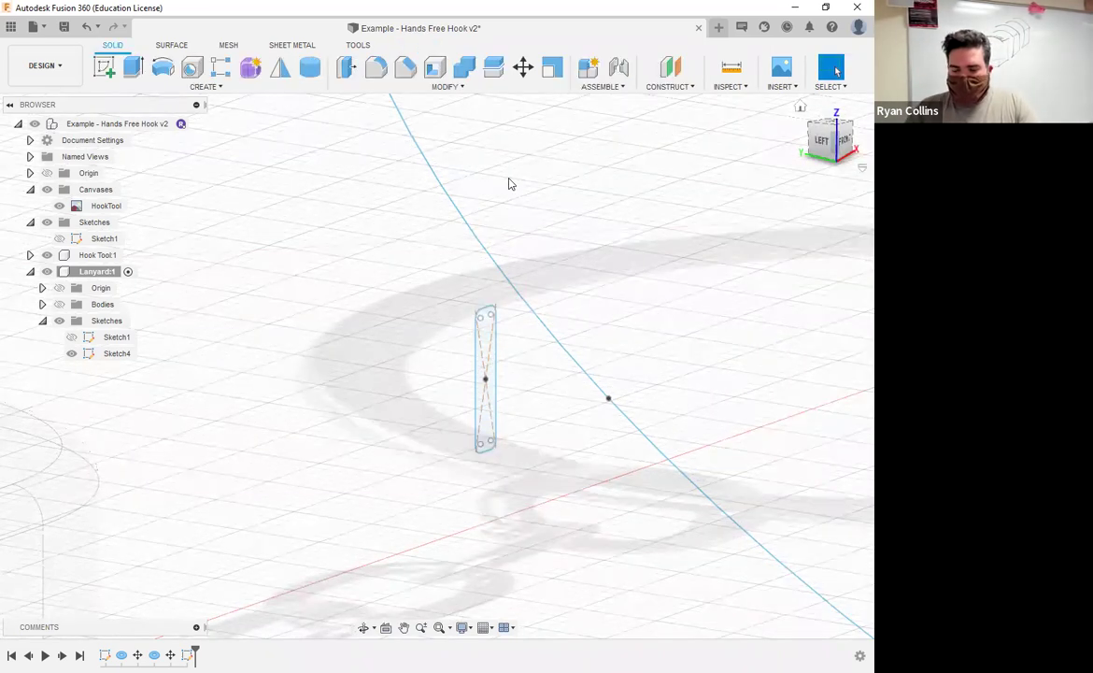
left_click(205, 86)
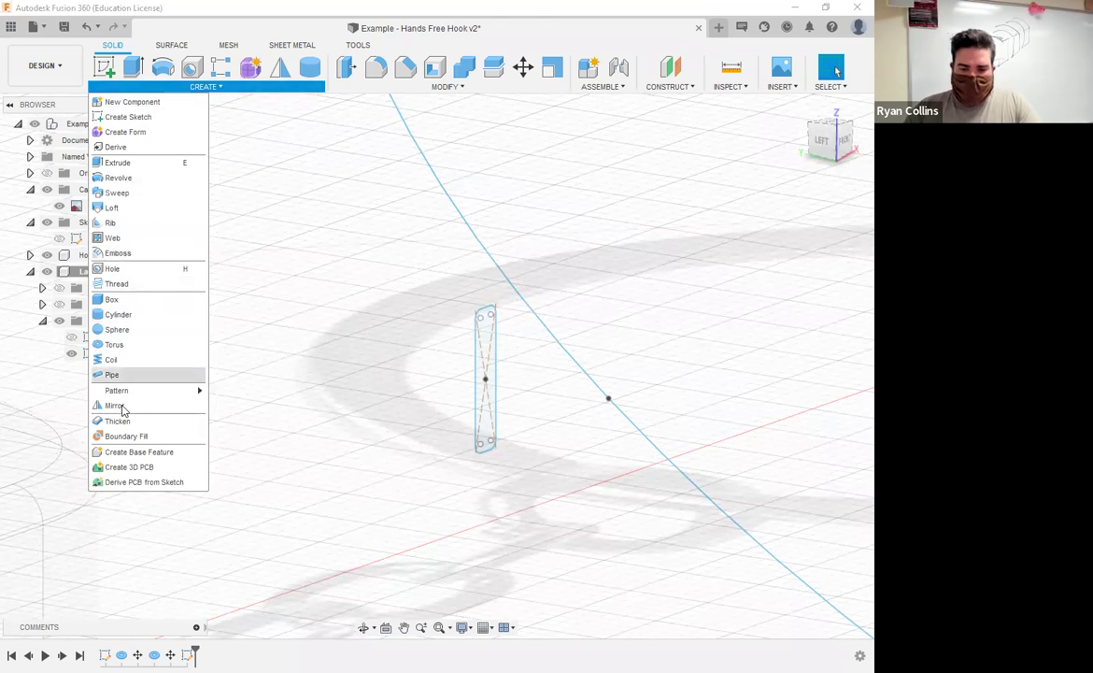
left_click(131, 193)
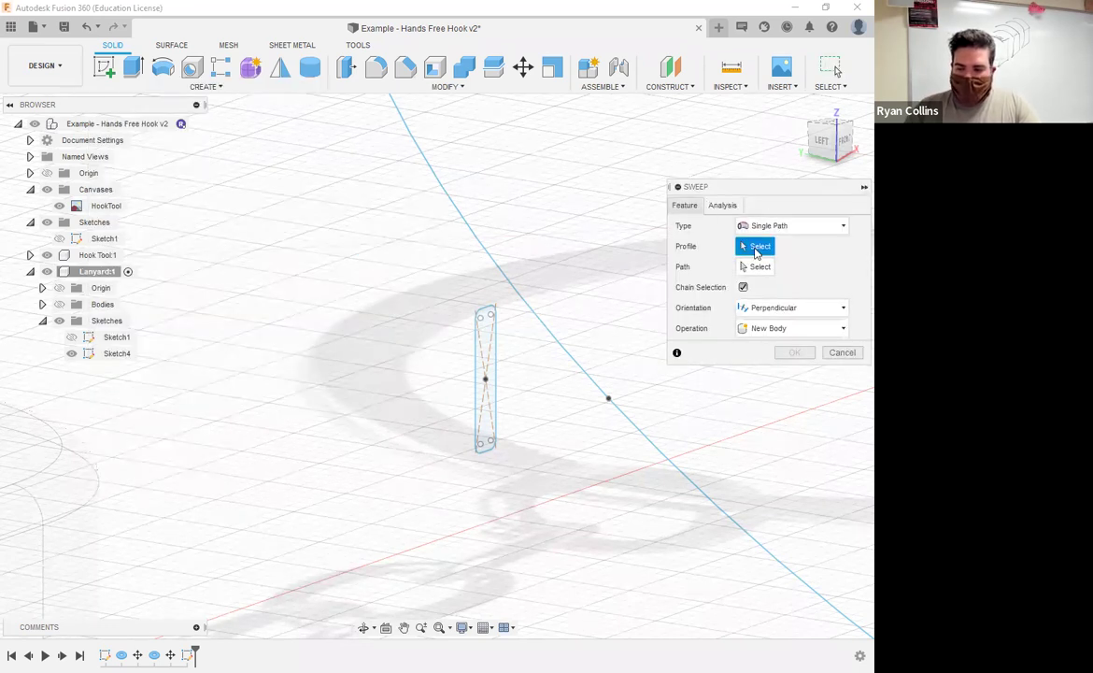
left_click(486, 352)
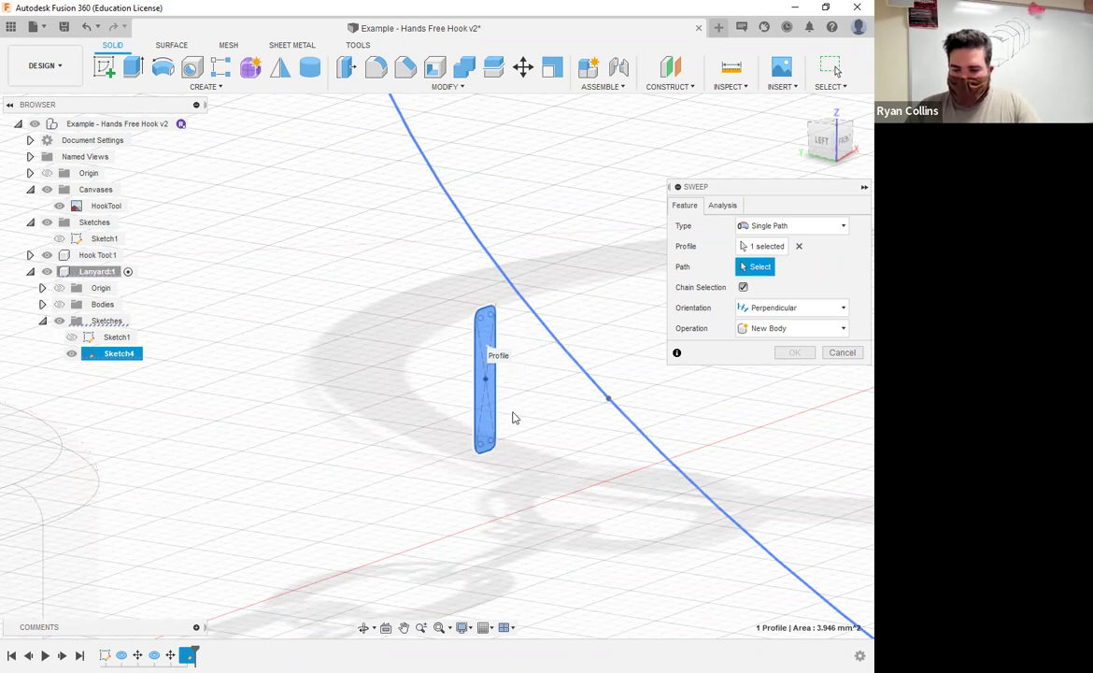
left_click(531, 297)
scroll(551, 394, "down", 5)
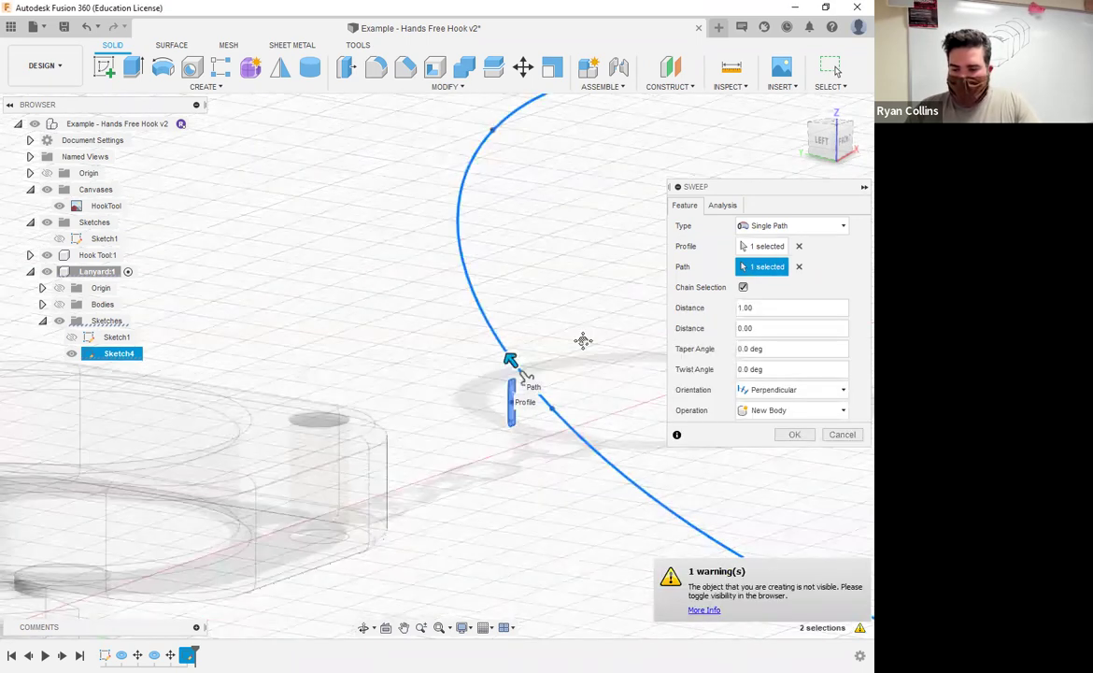
middle_click_drag(583, 339, 382, 329)
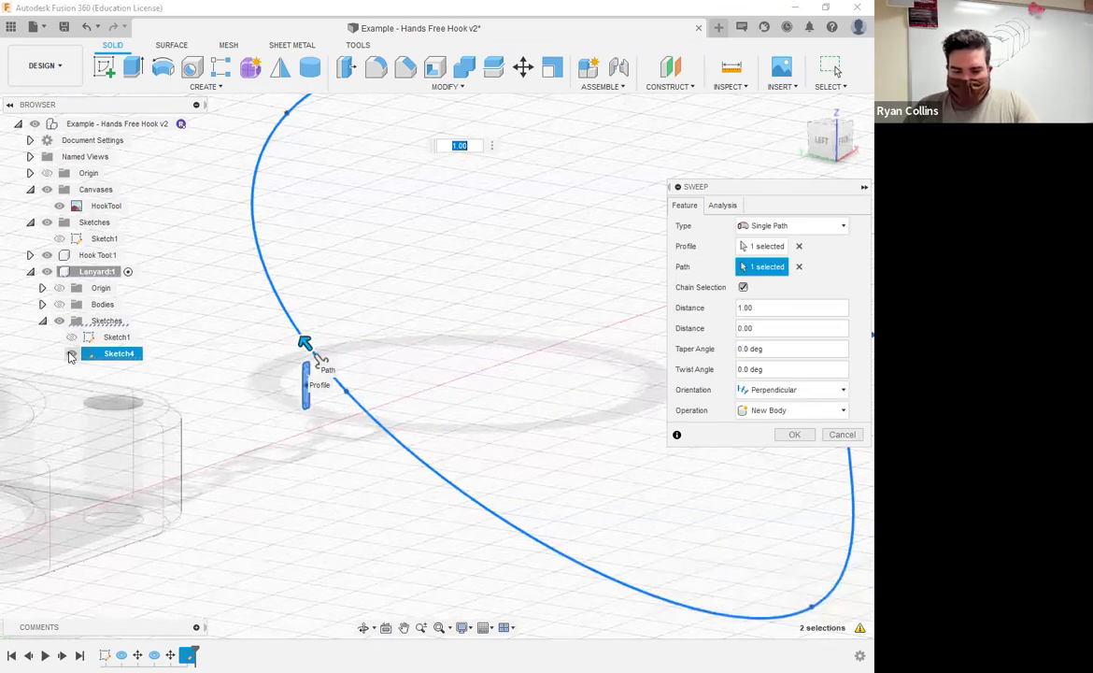
left_click(62, 308)
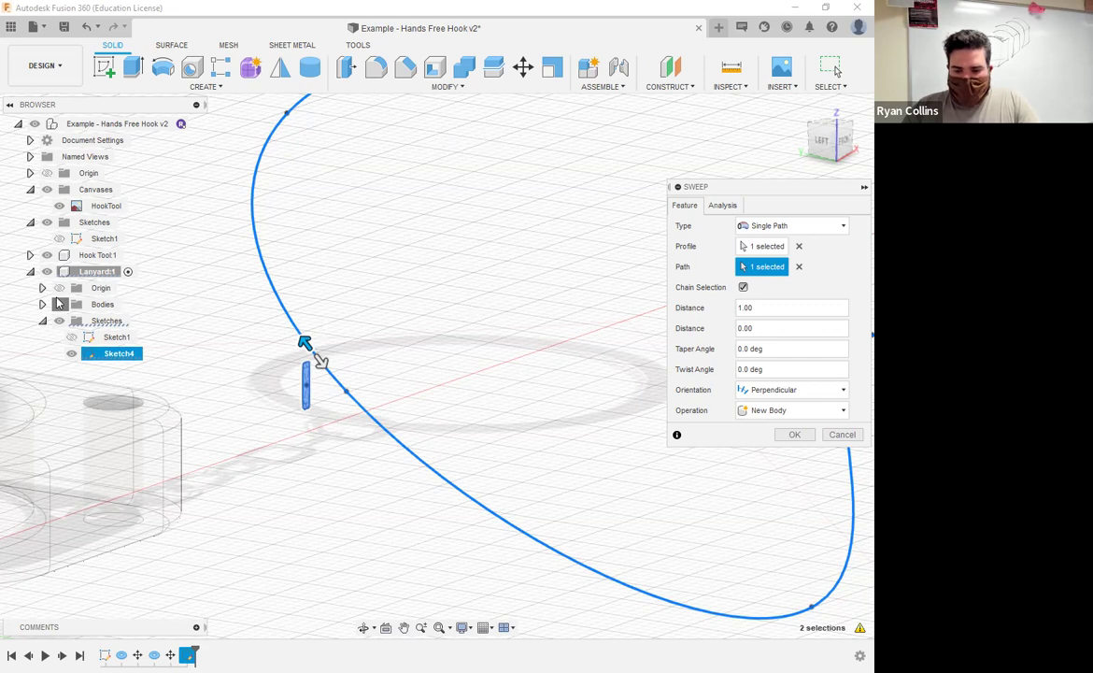
middle_click_drag(572, 321, 543, 426)
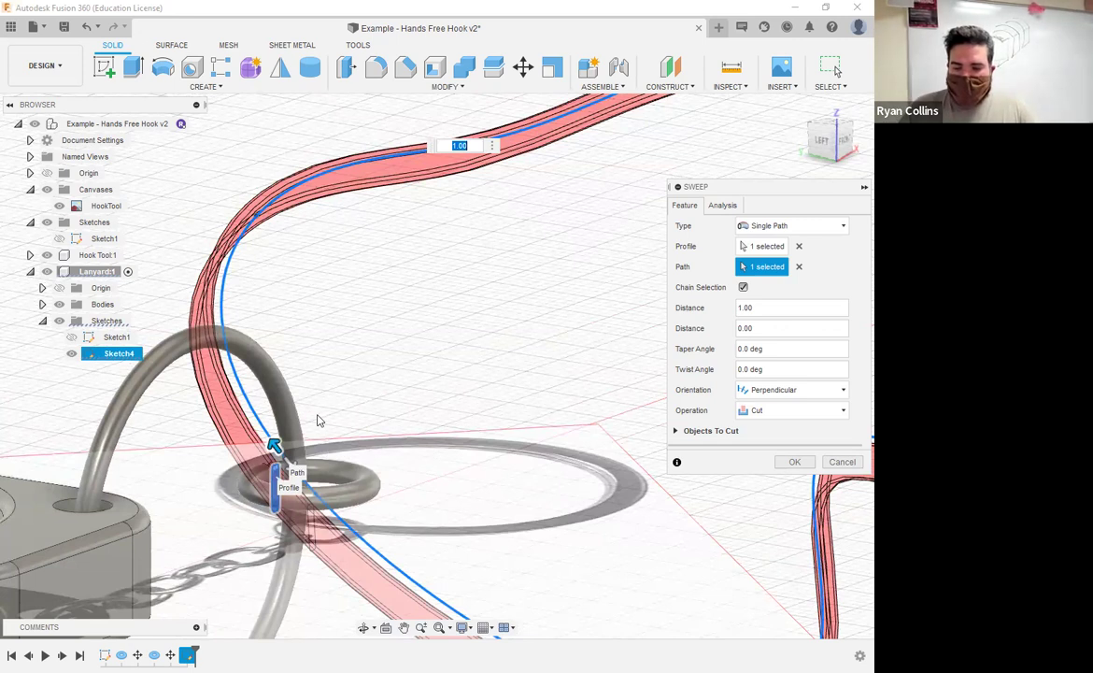
middle_click_drag(318, 420, 480, 385)
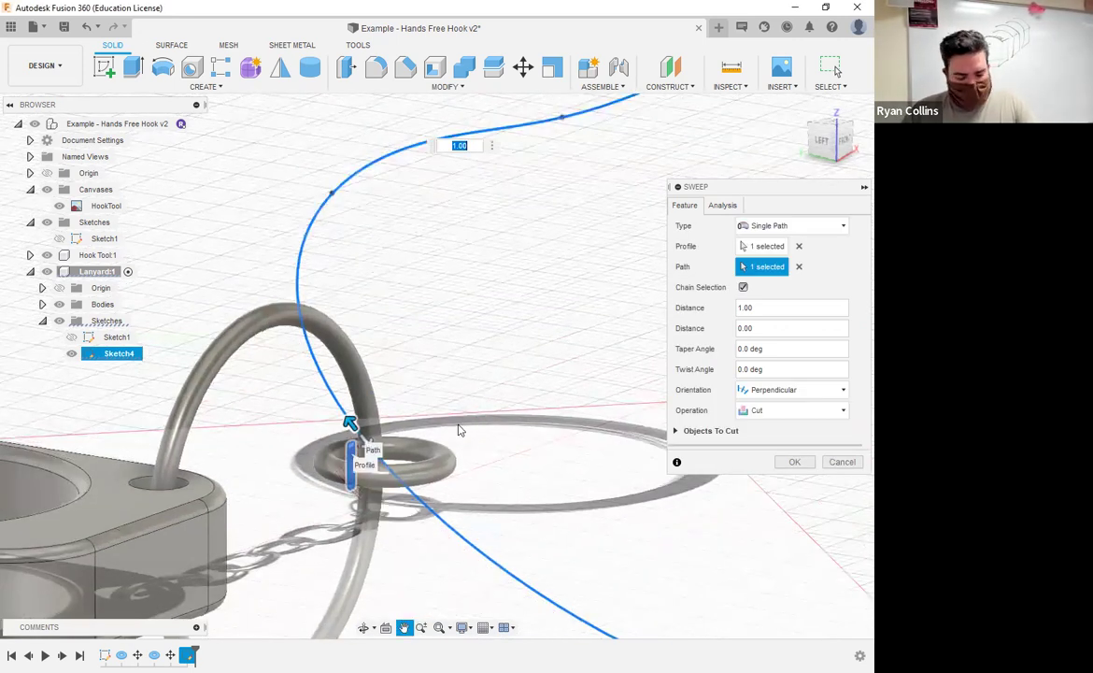
left_click(840, 462)
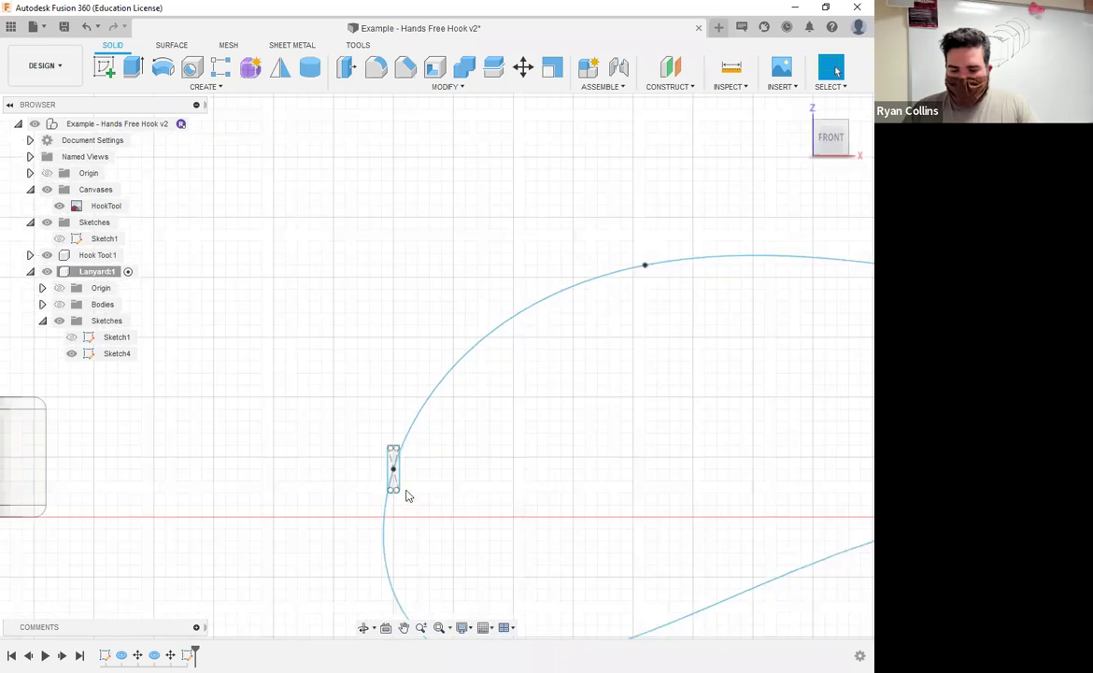
Step: Set up a Move/Copy of sketch objects and hide the Hook Tool component to expose the cord profile
mouse_move(408, 496)
middle_mouse_down("shift")
mouse_move(442, 460)
mouse_move(496, 473)
mouse_move(407, 496)
middle_mouse_up("shift")
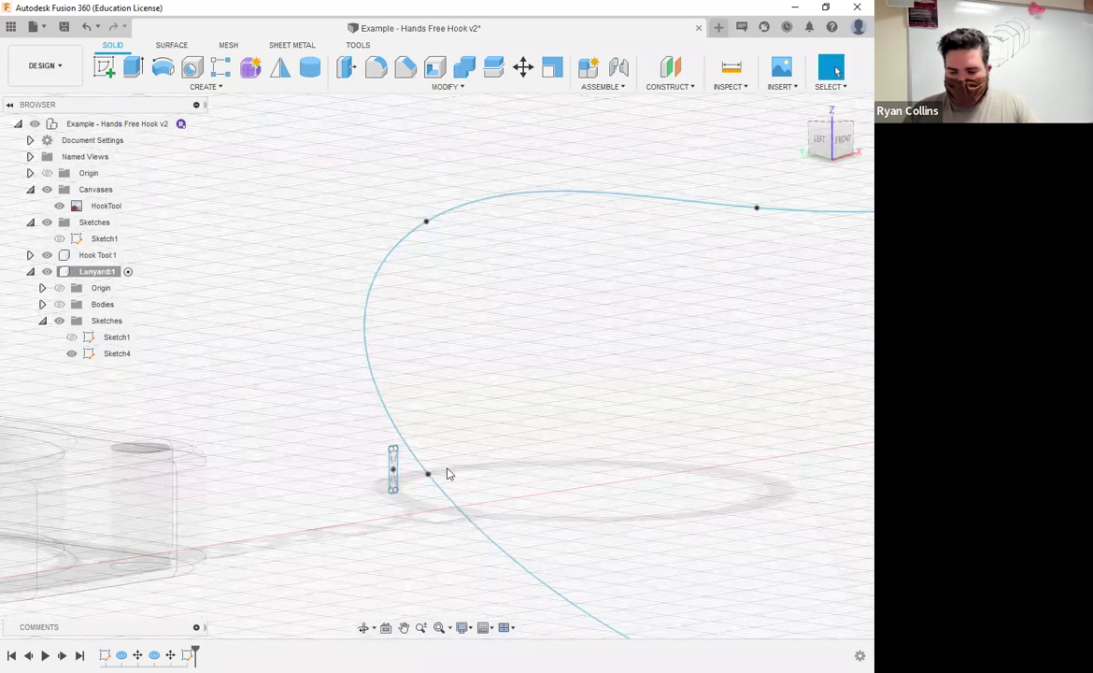
middle_click_drag(532, 498, 570, 497, "shift")
left_click(832, 139)
scroll(557, 514, "up", 5)
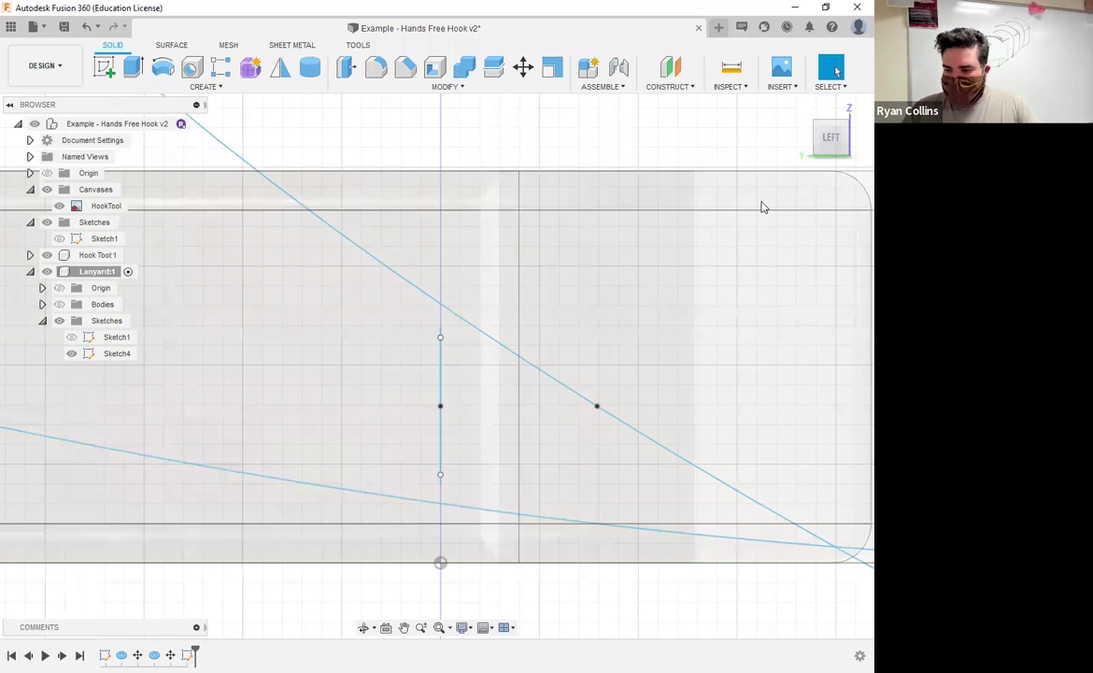
key("m")
left_click(789, 206)
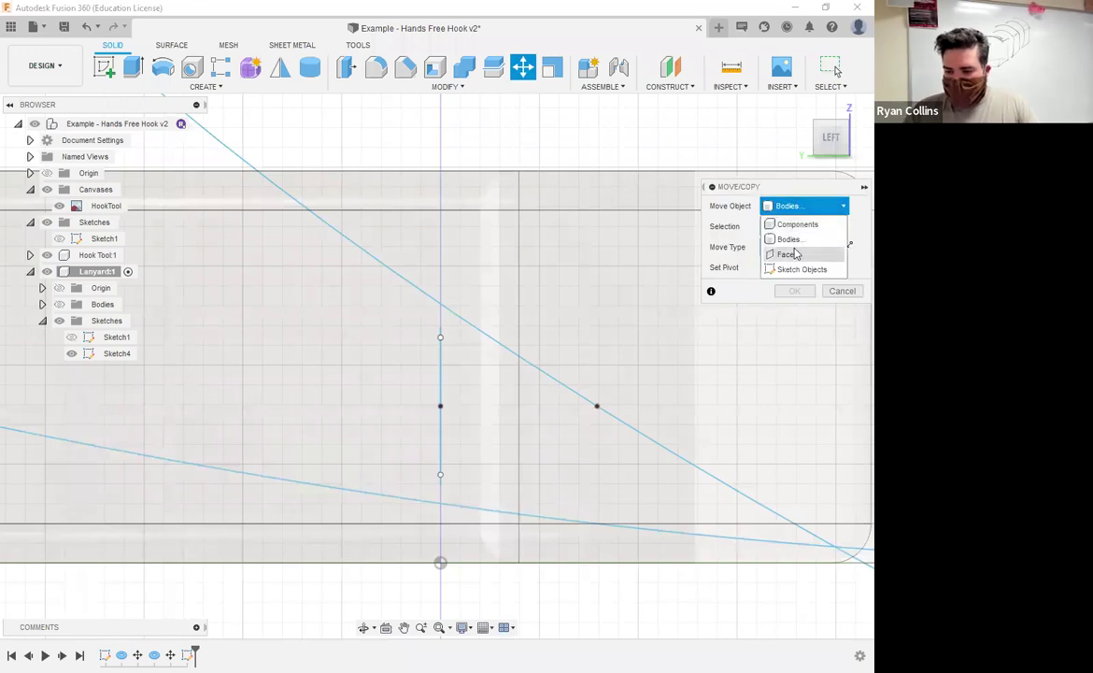
left_click(793, 252)
left_click(807, 207)
left_click(799, 270)
middle_click_drag(500, 366, 478, 380, "shift")
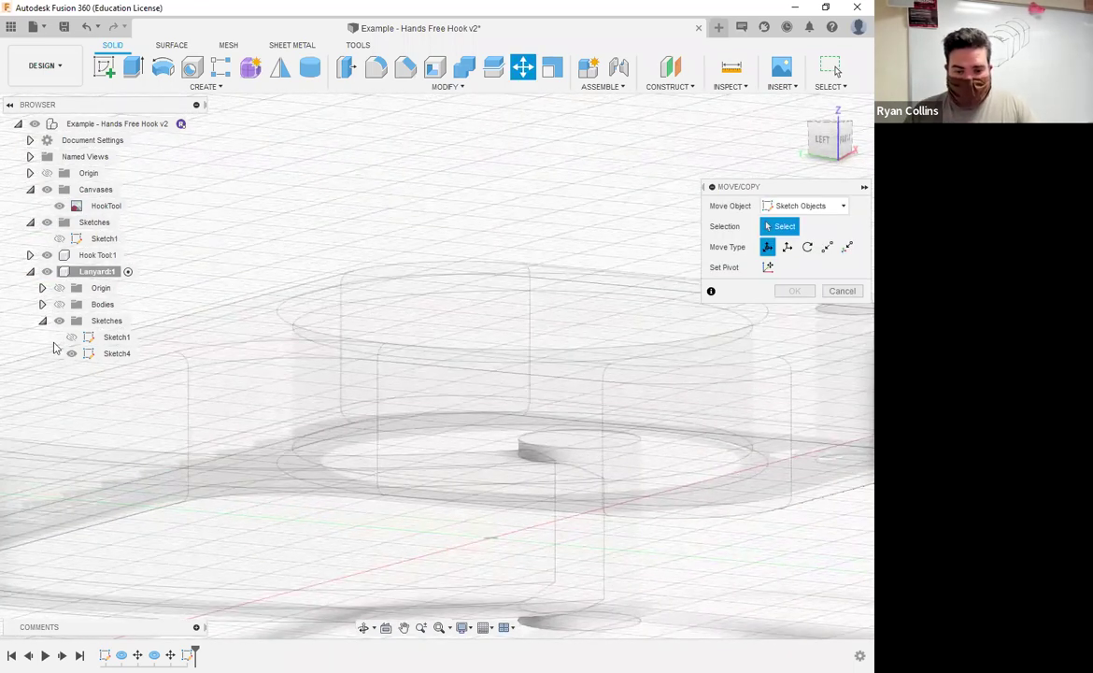
left_click(47, 255)
scroll(519, 412, "down", 3)
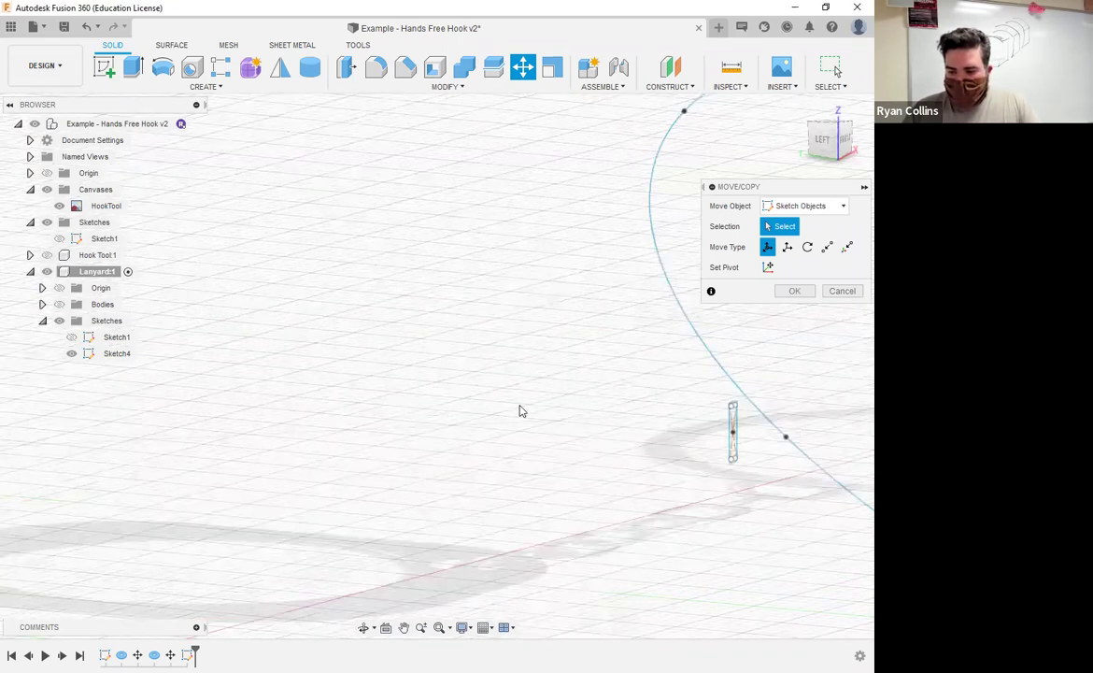
Step: Select the entire small rounded rectangle profile and move it -4 mm in Y onto the spline's fit point
scroll(551, 399, "up", 1)
middle_click_drag(741, 424, 416, 483)
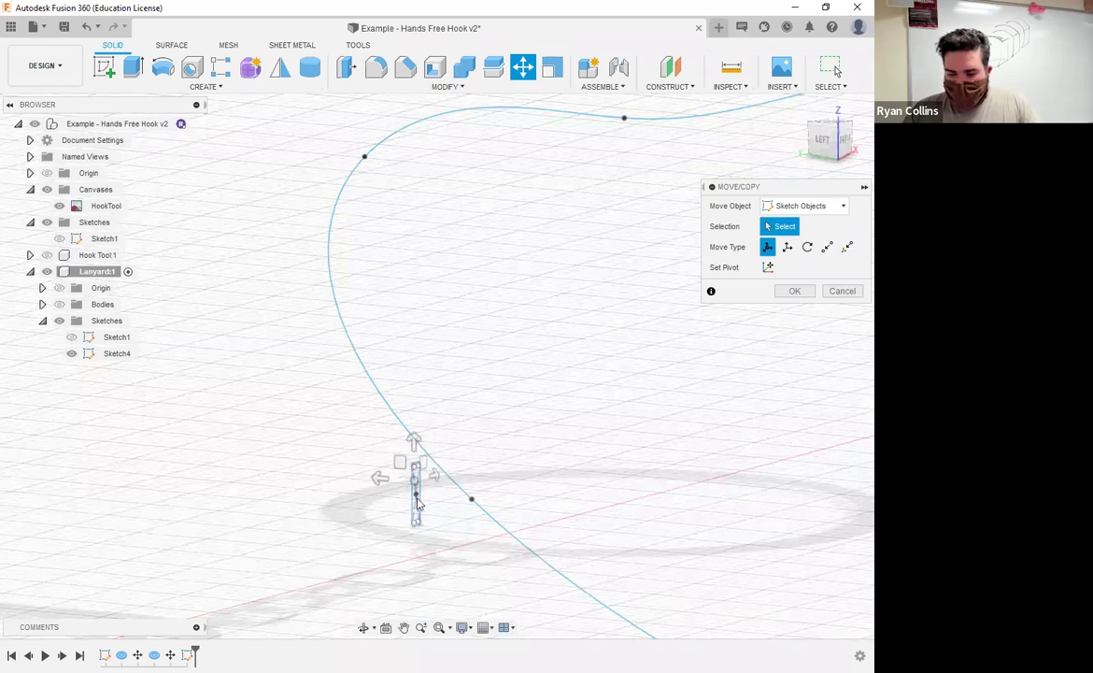
scroll(418, 501, "up", 1)
scroll(416, 499, "up", 3)
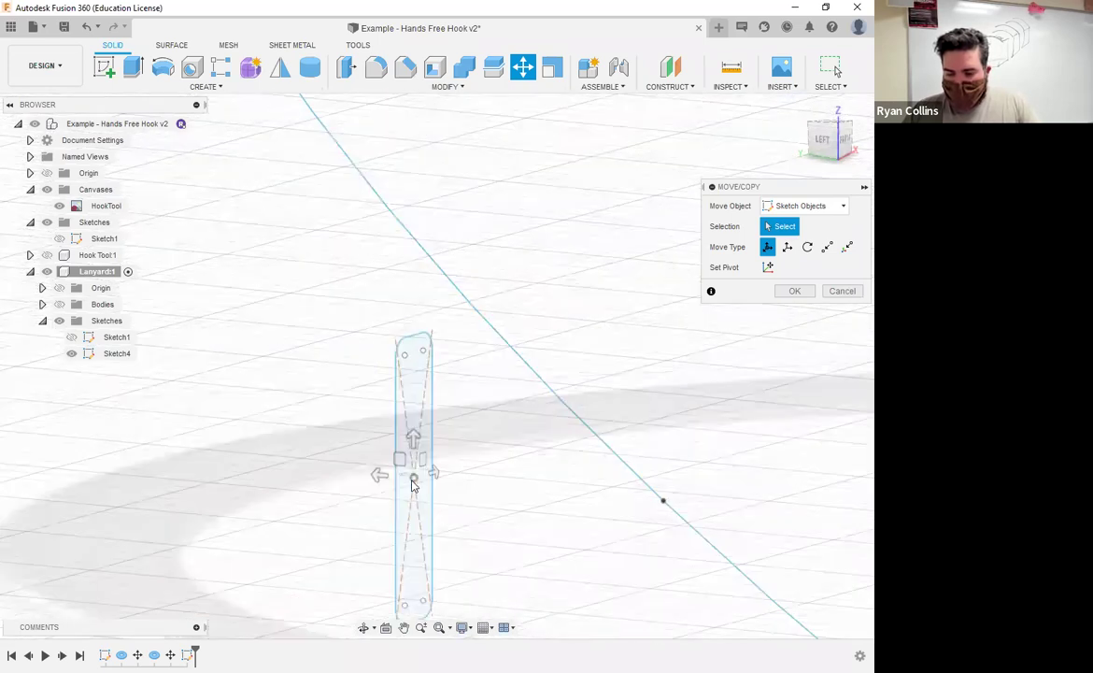
left_click(404, 407)
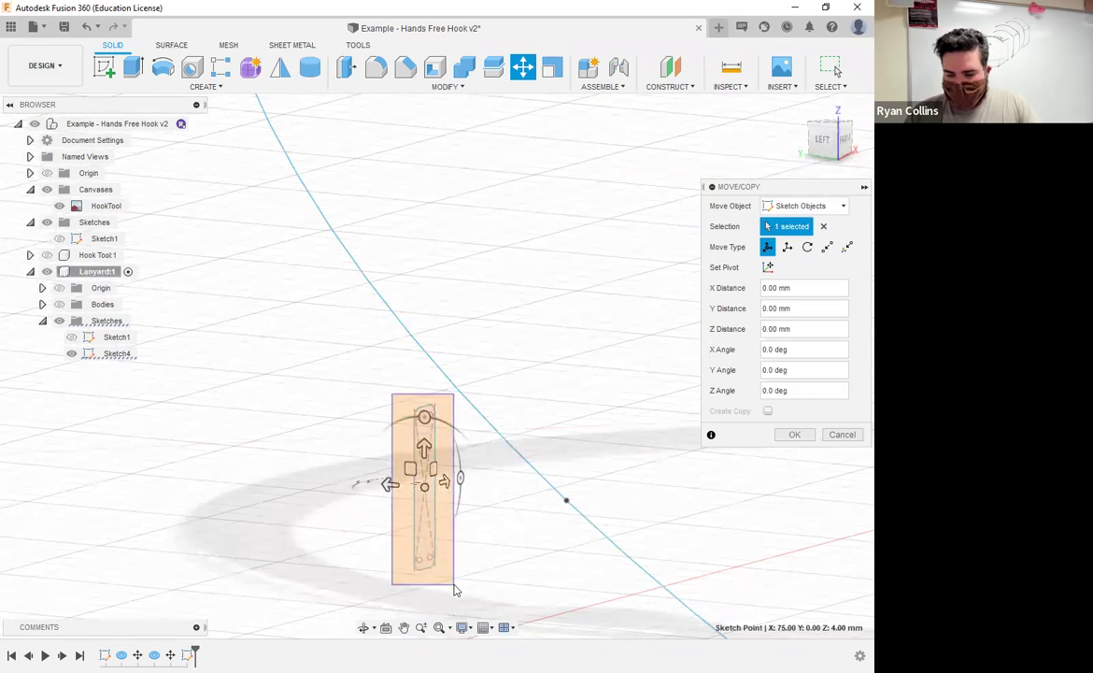
left_click_drag(453, 588, 453, 587)
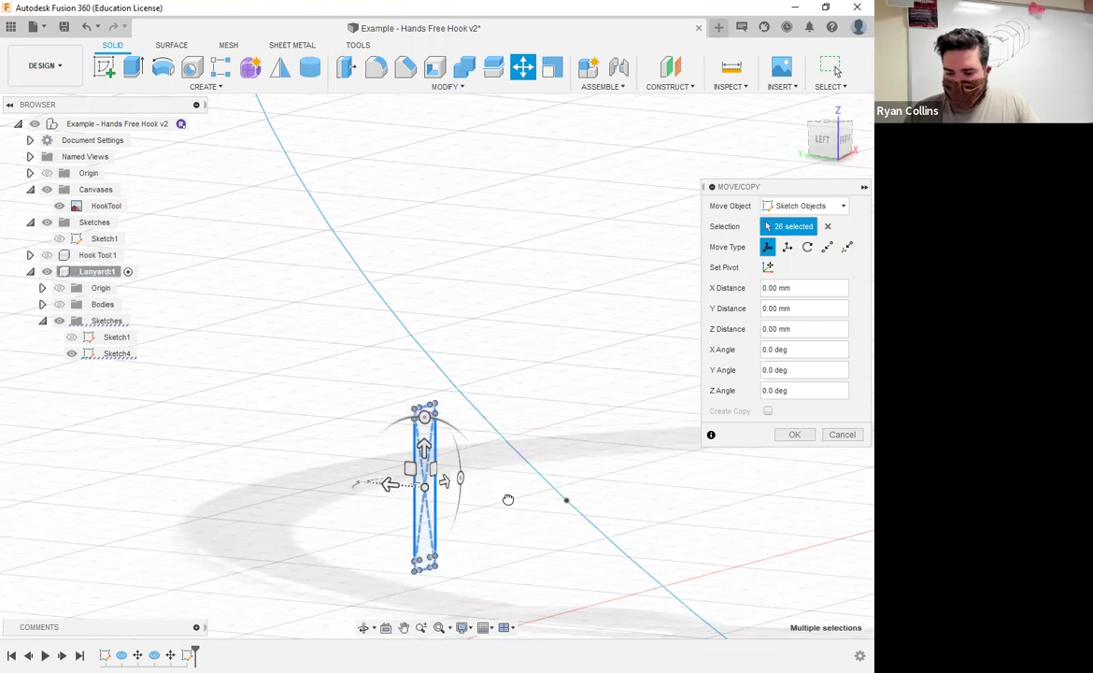
left_click_drag(529, 501, 531, 498)
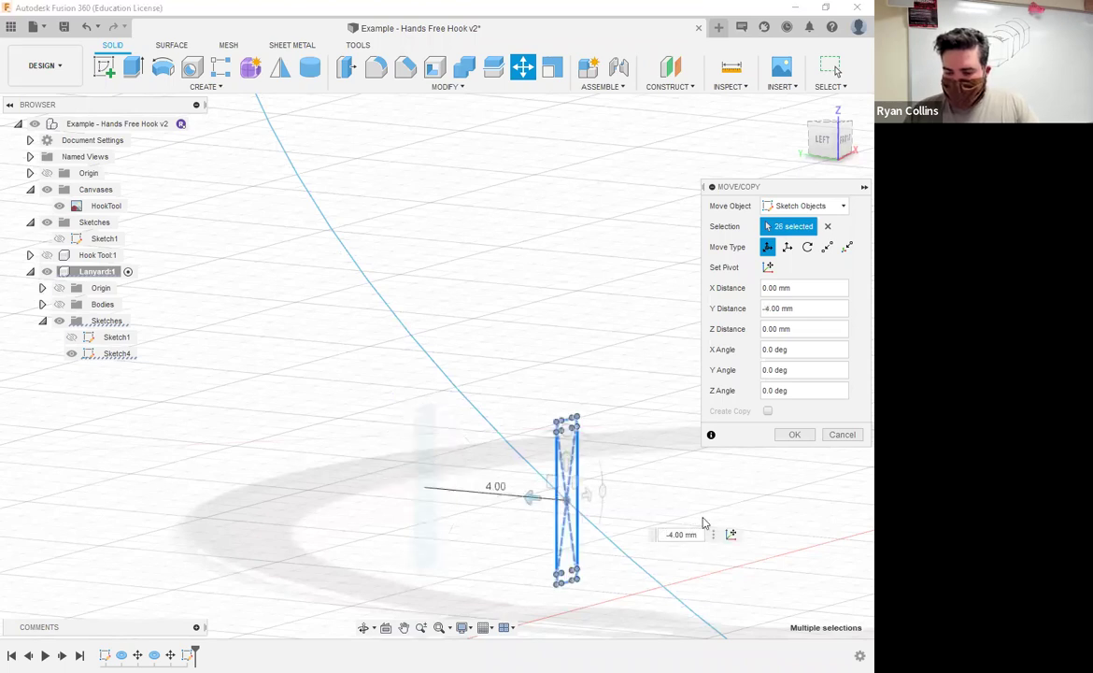
Step: Rotate the profile 30 degrees about X so it stands perpendicular to the spline, and complete the move
middle_click_drag(675, 493, 394, 470, "shift")
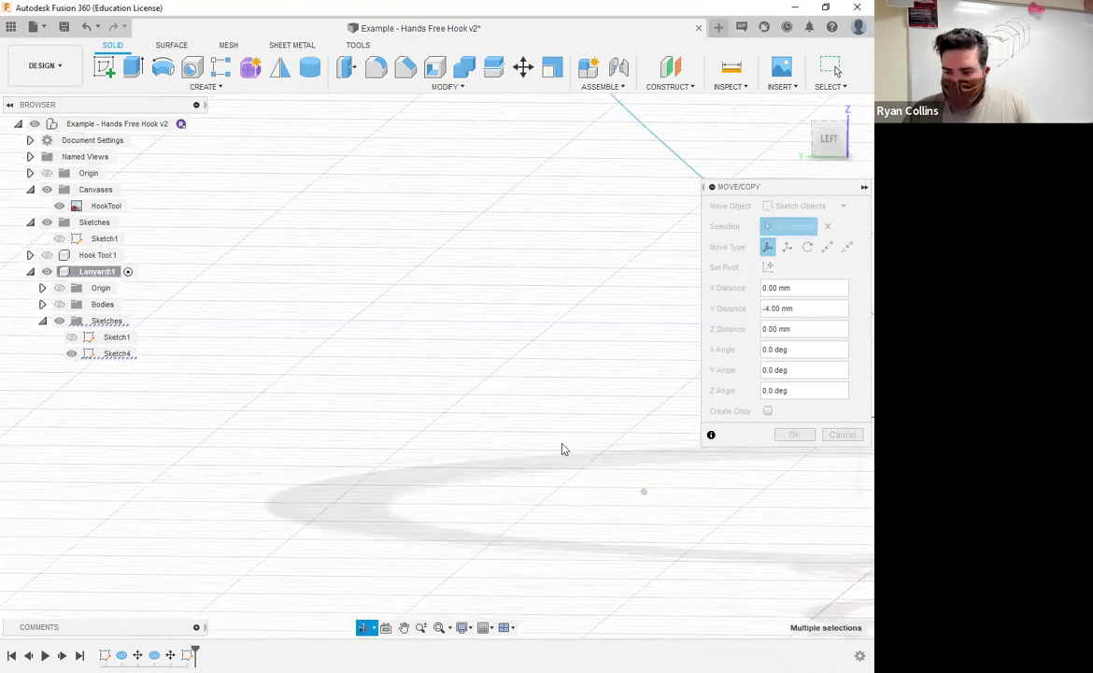
left_click(823, 140)
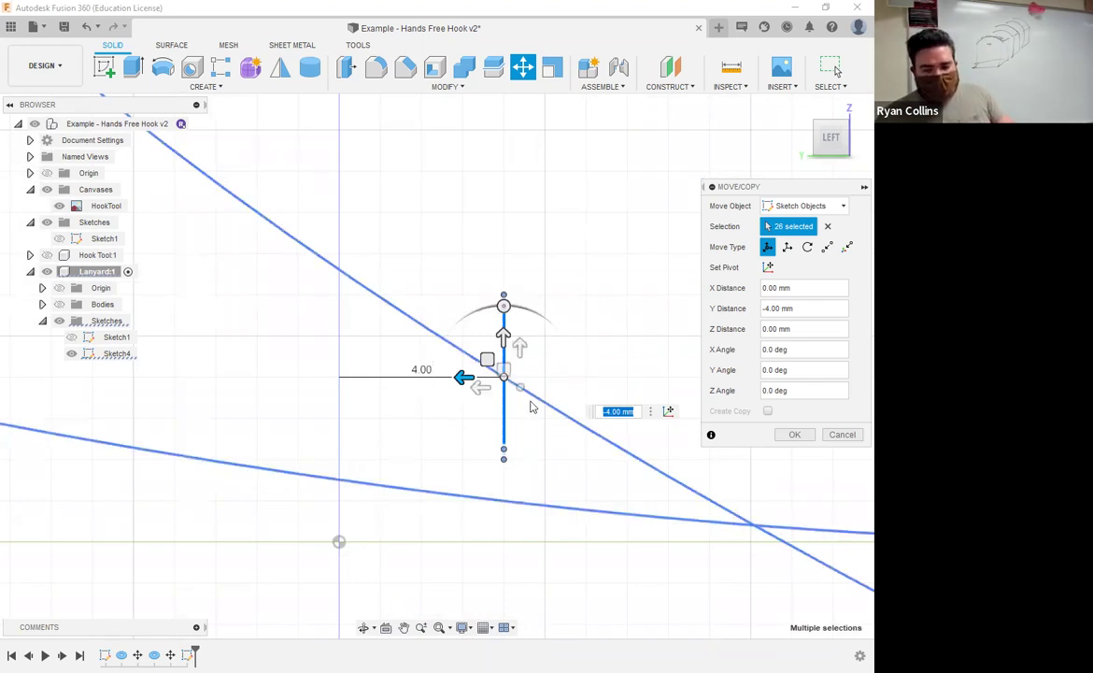
left_click_drag(503, 305, 538, 319)
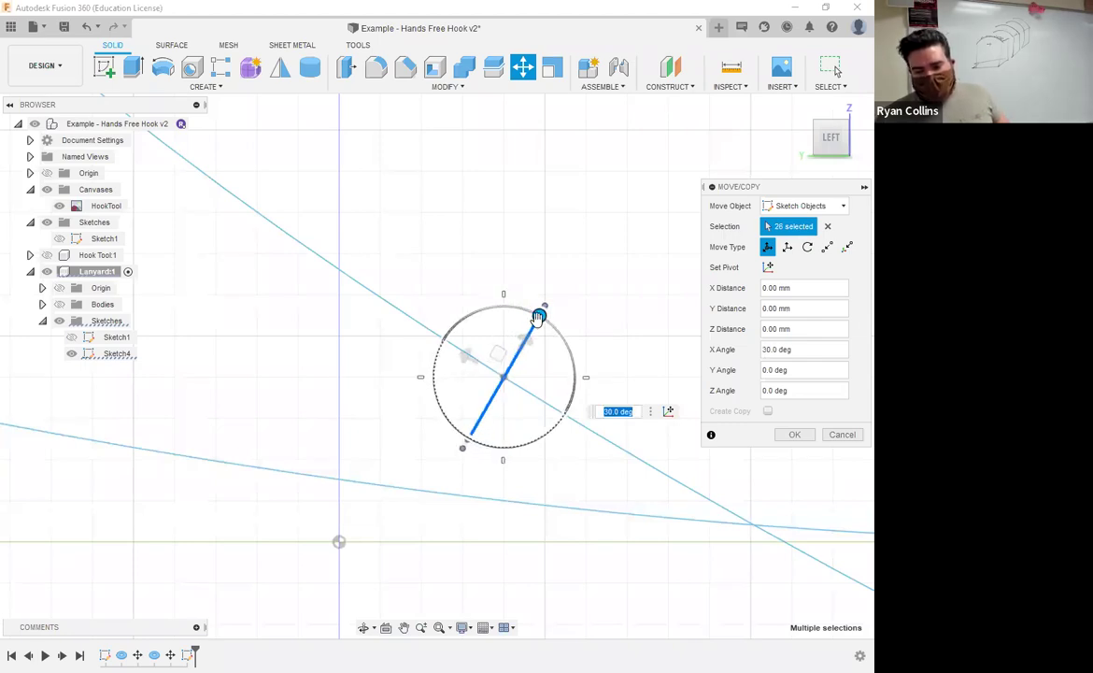
left_click(794, 434)
Step: Set up a single-path Sweep of the small rounded rectangle profile along the 3D spline loop
mouse_move(662, 376)
middle_mouse_down("shift")
mouse_move(590, 383)
mouse_move(629, 383)
mouse_move(598, 391)
mouse_move(625, 434)
middle_mouse_up("shift")
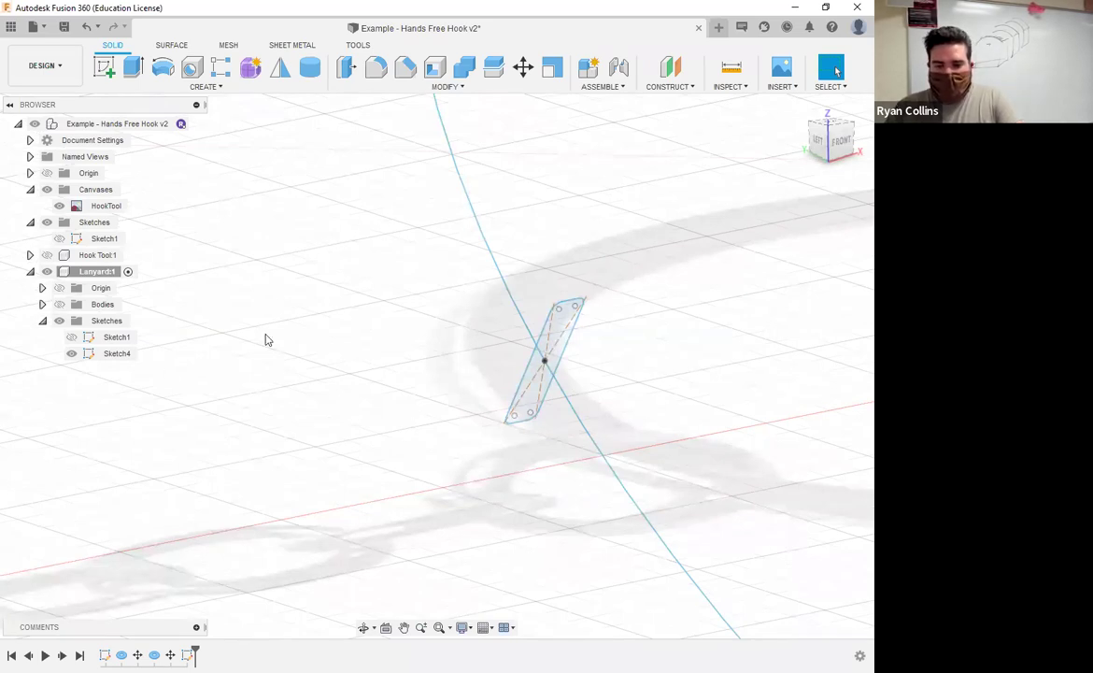
left_click(204, 86)
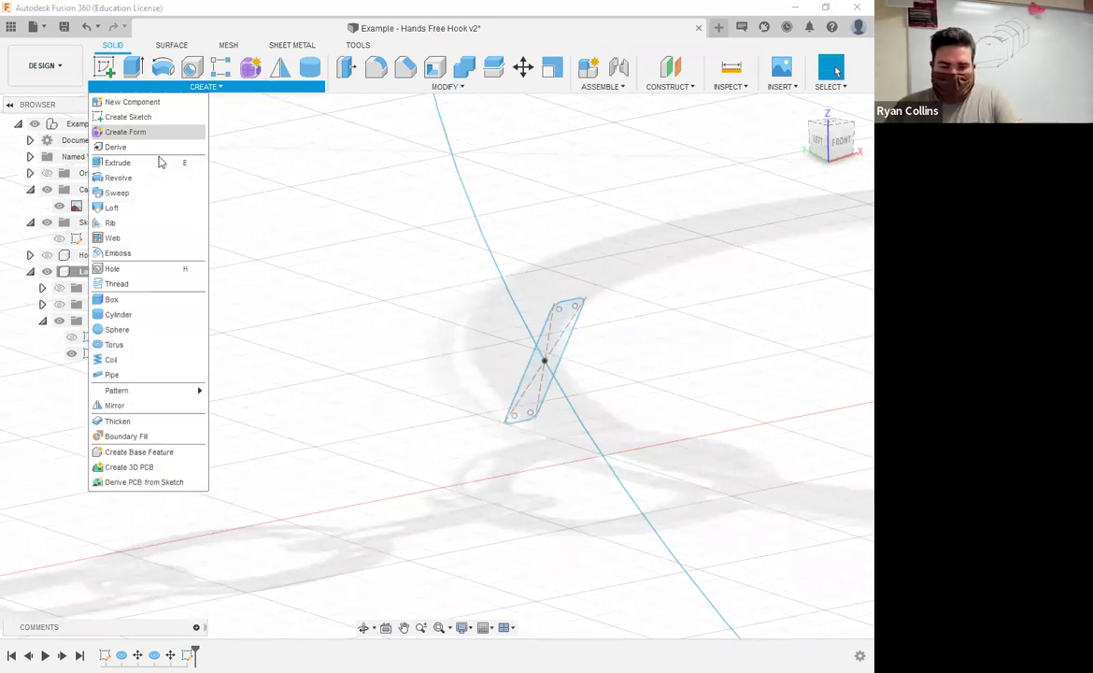
left_click(118, 192)
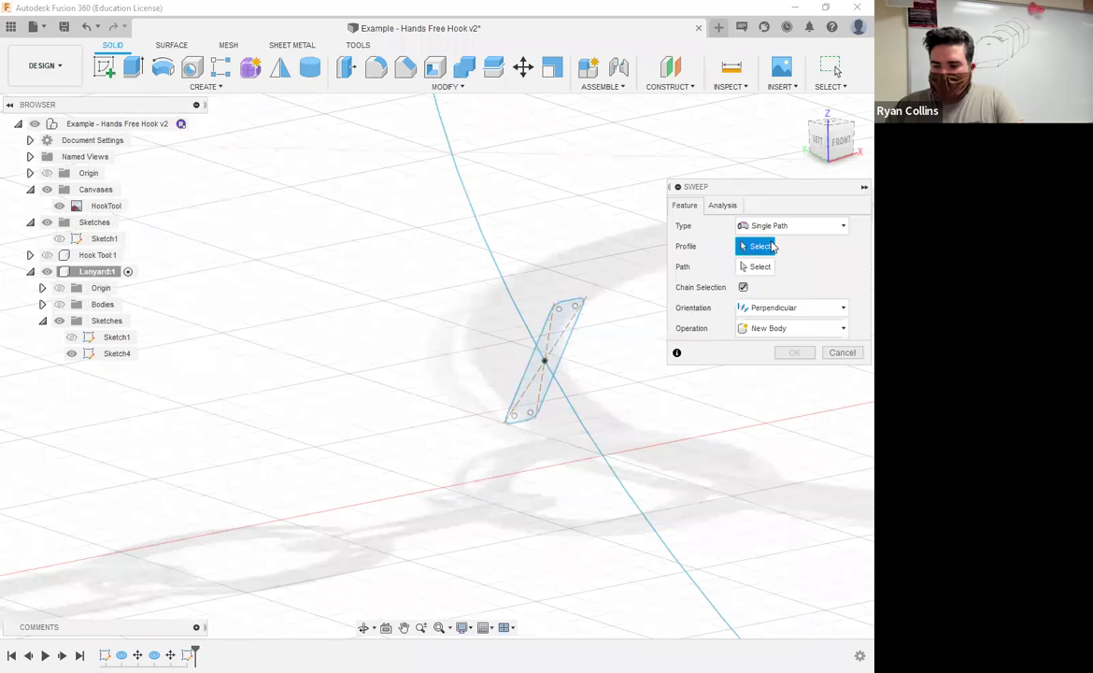
left_click(556, 334)
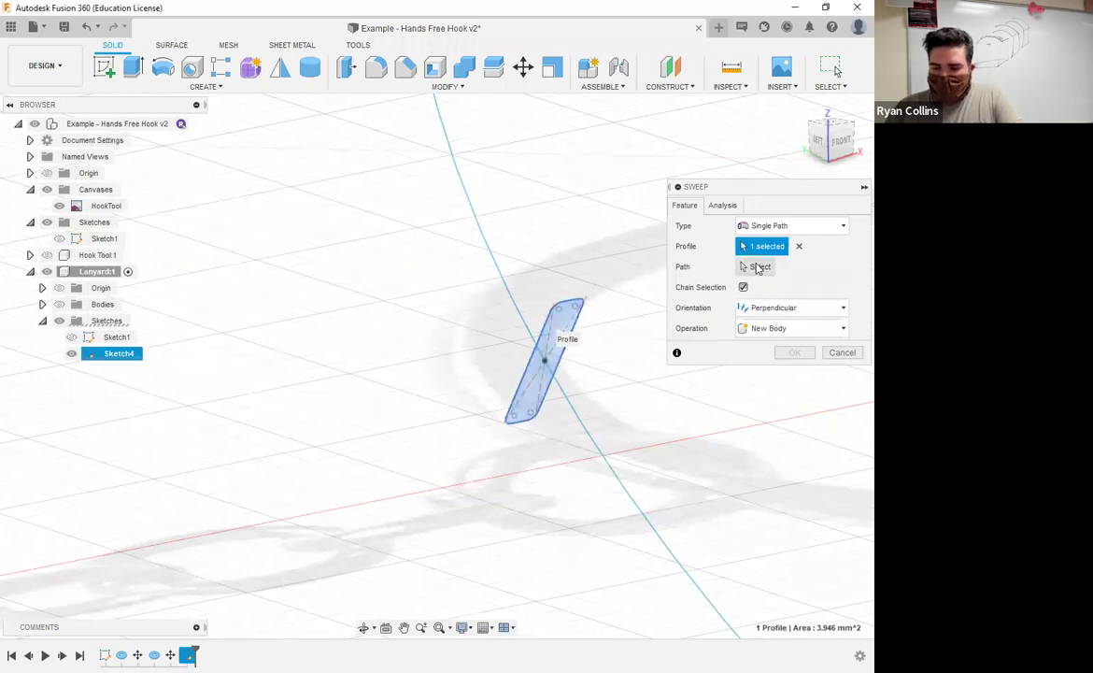
left_click(758, 267)
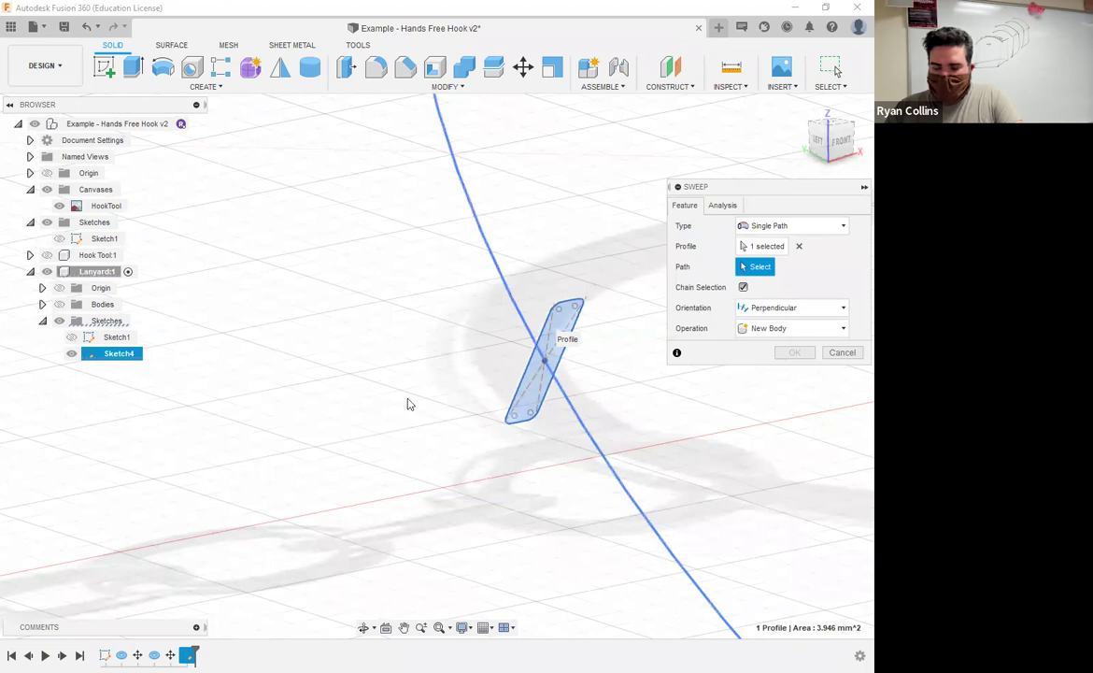
scroll(396, 421, "down", 4)
left_click(462, 429)
scroll(645, 443, "down", 2)
middle_click_drag(590, 466, 445, 404)
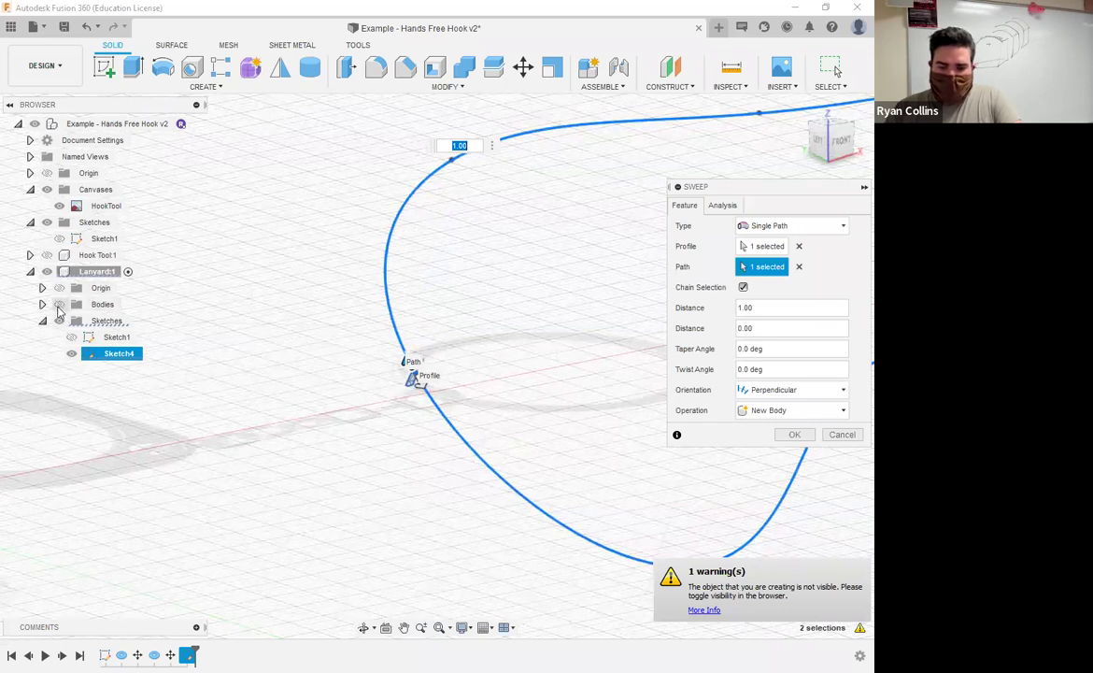
Step: Show the Lanyard bodies and set the sweep operation to New Body
left_click(58, 308)
left_click(59, 305)
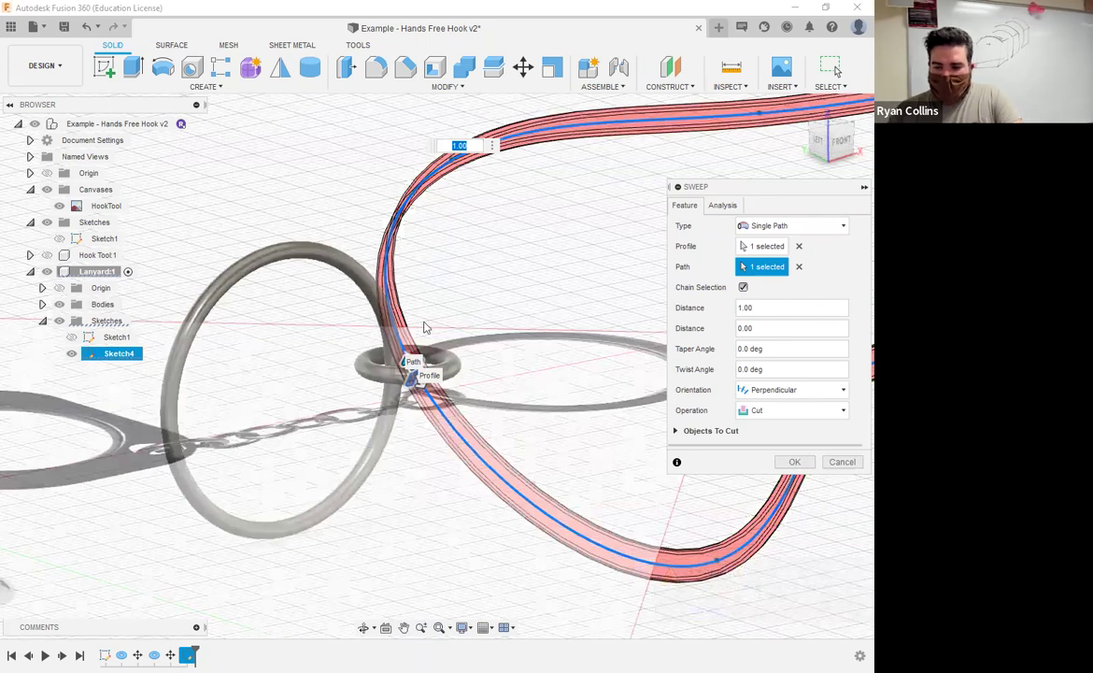
scroll(535, 331, "down", 4)
middle_click_drag(537, 453, 589, 439, "shift")
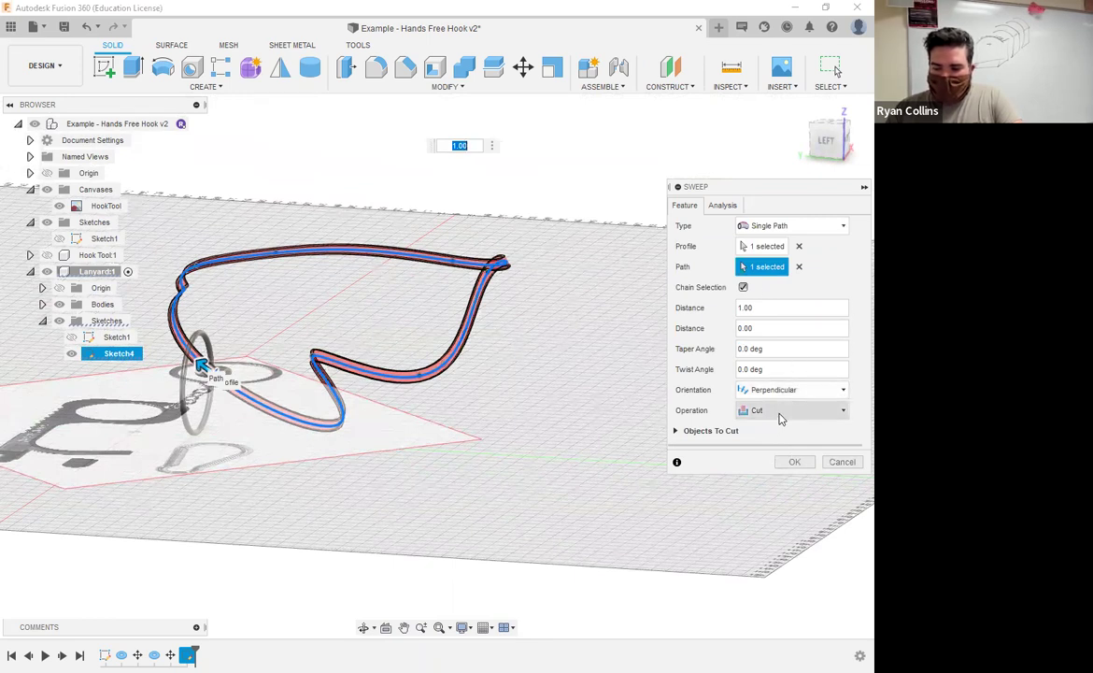
left_click(781, 416)
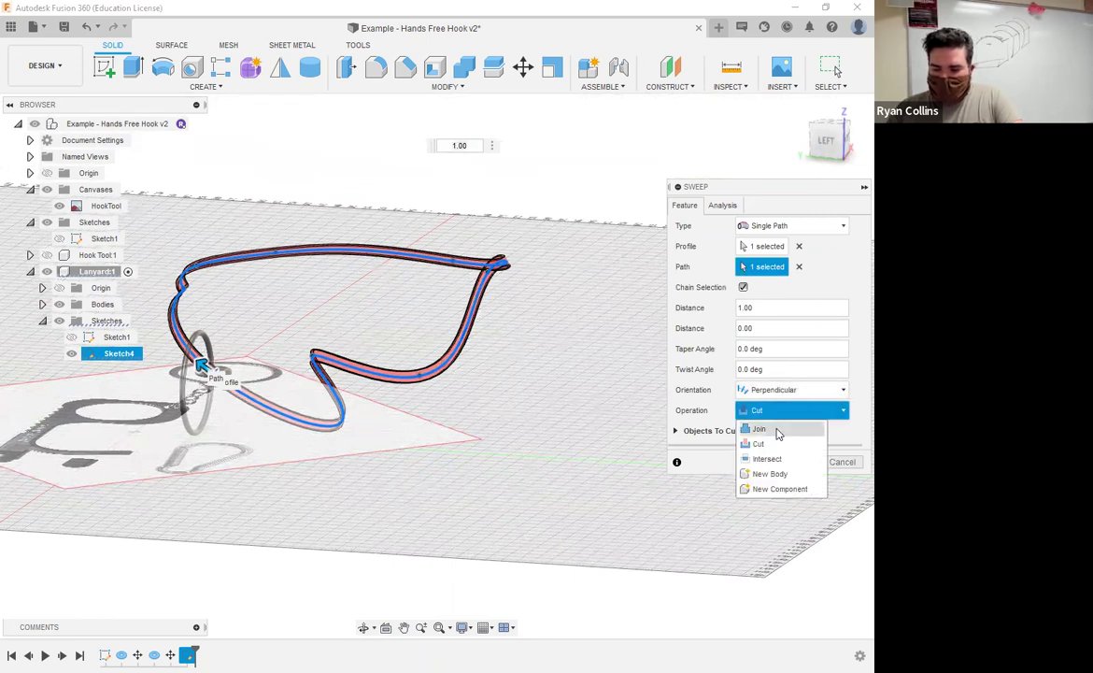
left_click(770, 474)
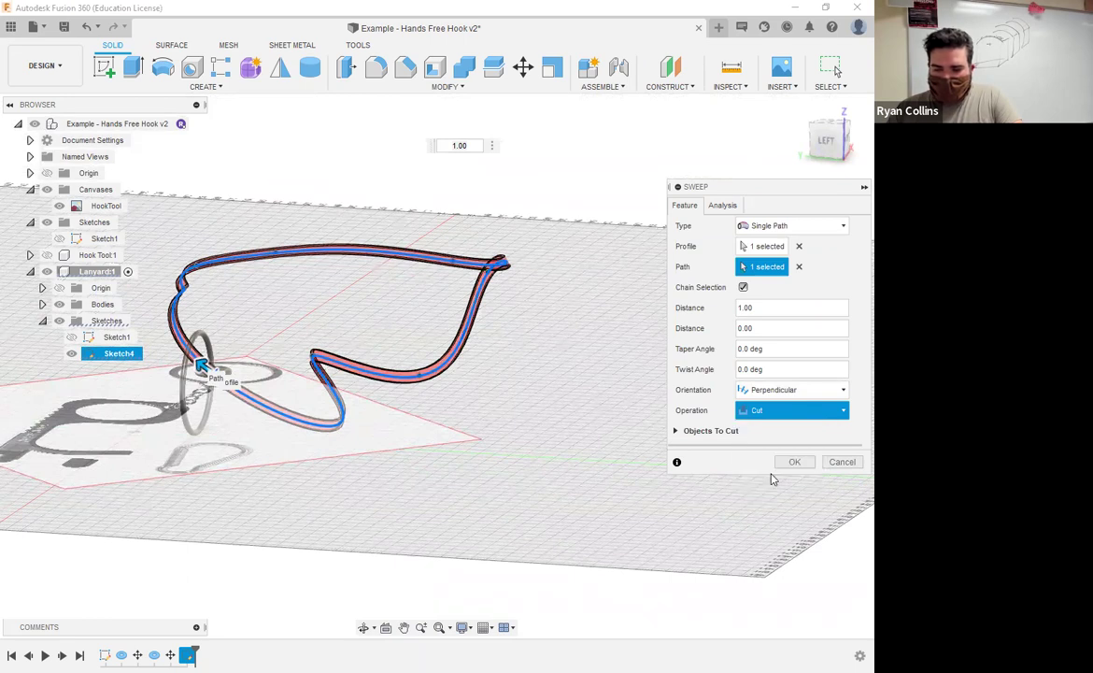
middle_click_drag(509, 365, 166, 412, "shift")
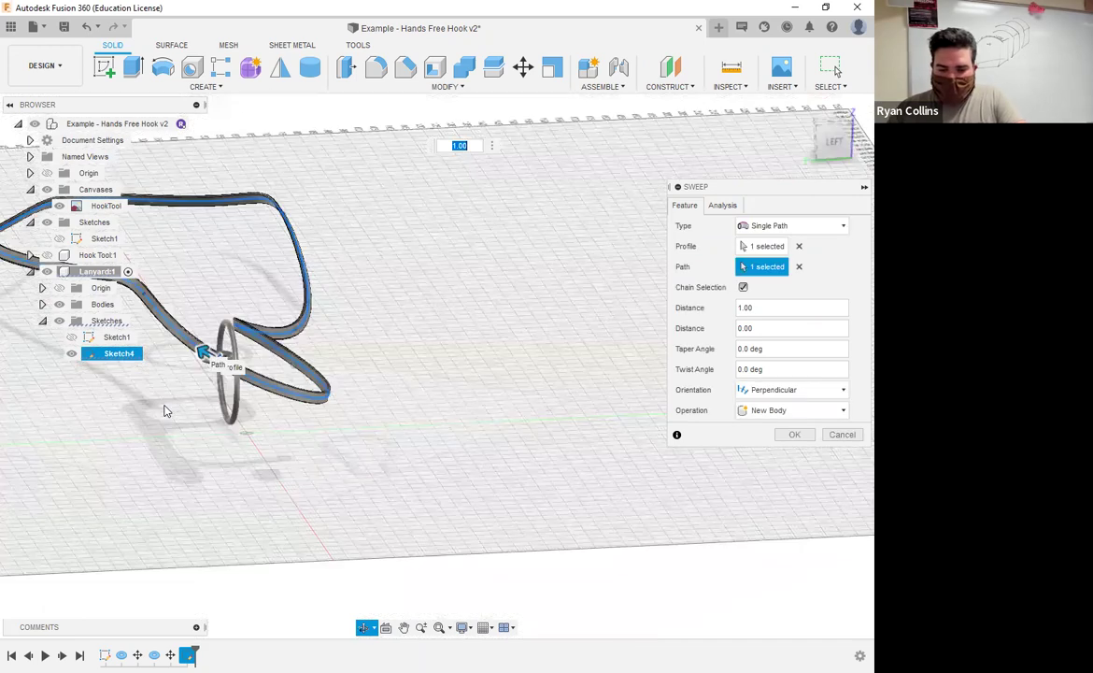
scroll(166, 412, "up", 5)
middle_click_drag(351, 394, 176, 494)
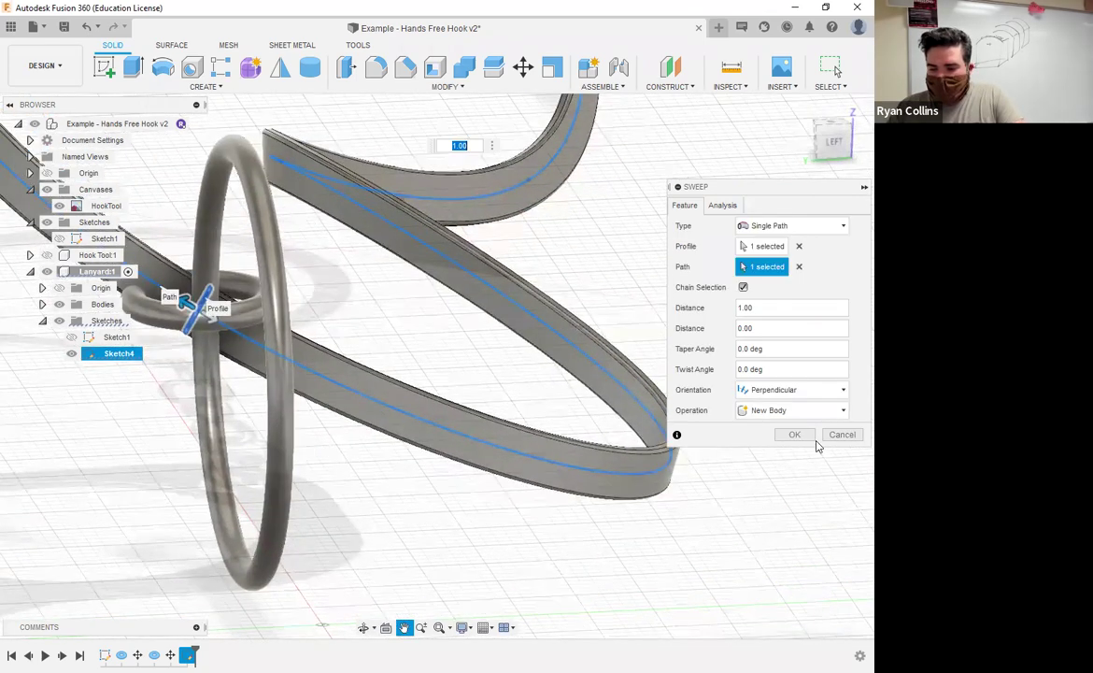
Step: Give the cord sweep a 180-degree twist angle and check the twisted preview around the loop
scroll(443, 490, "down", 3)
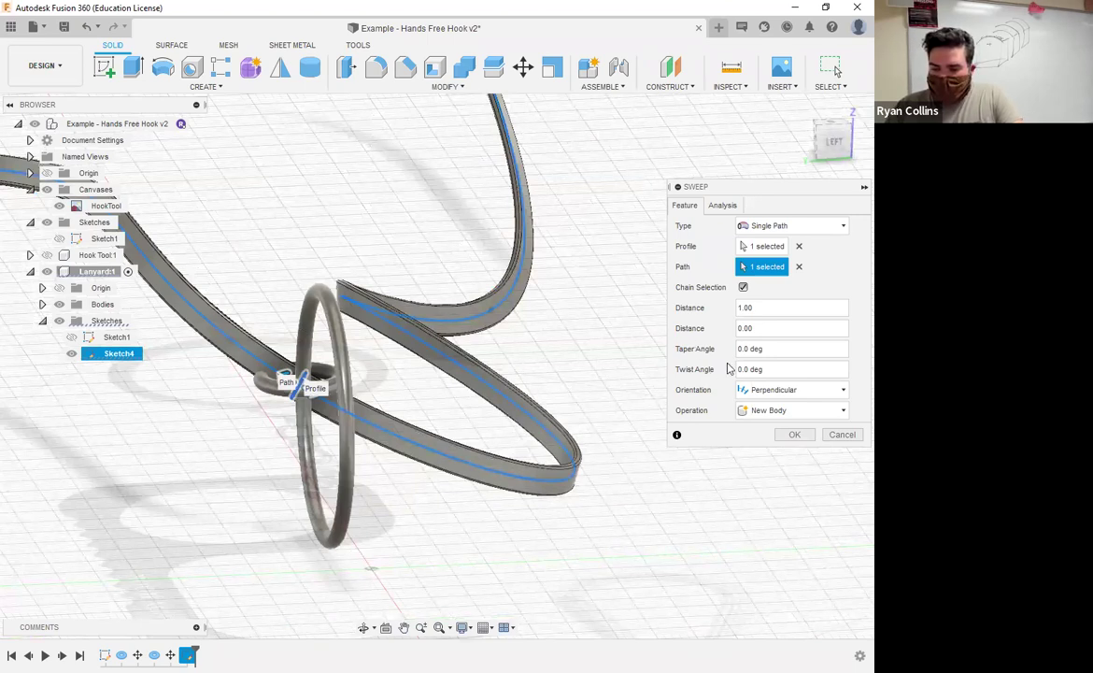
left_click(775, 368)
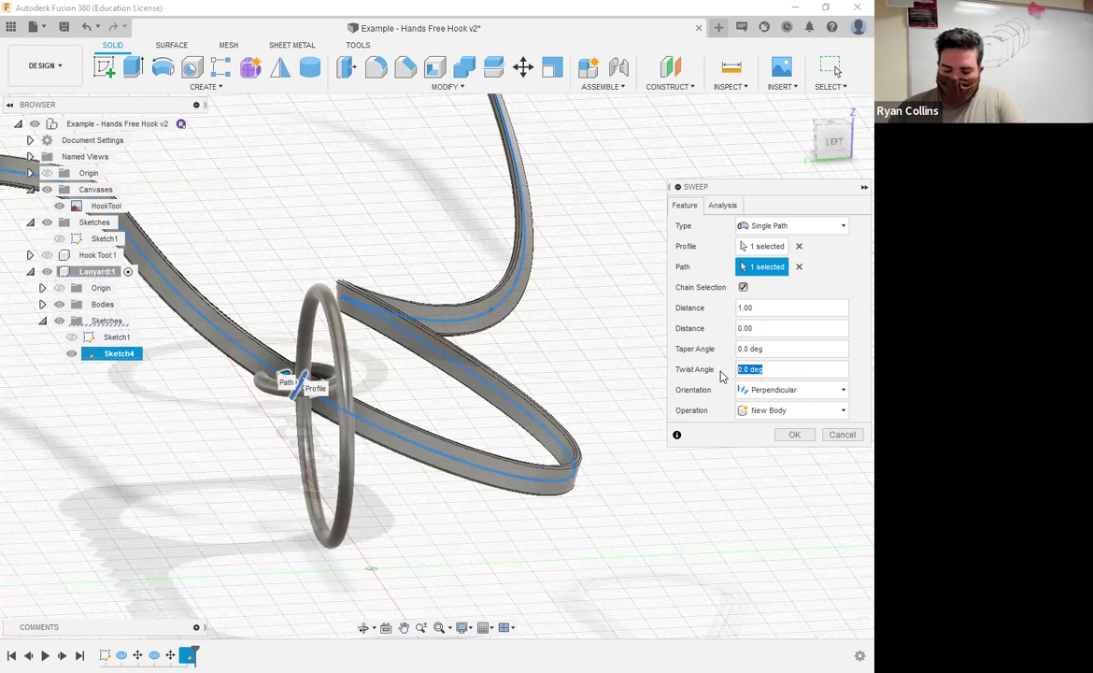
type("180")
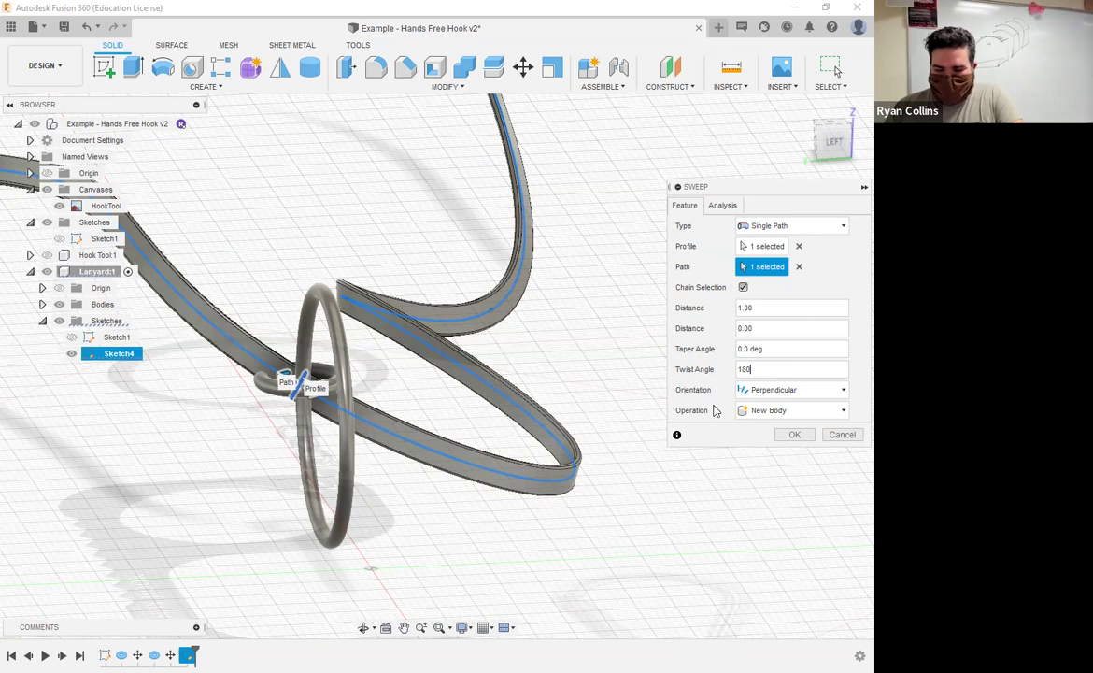
key("Tab")
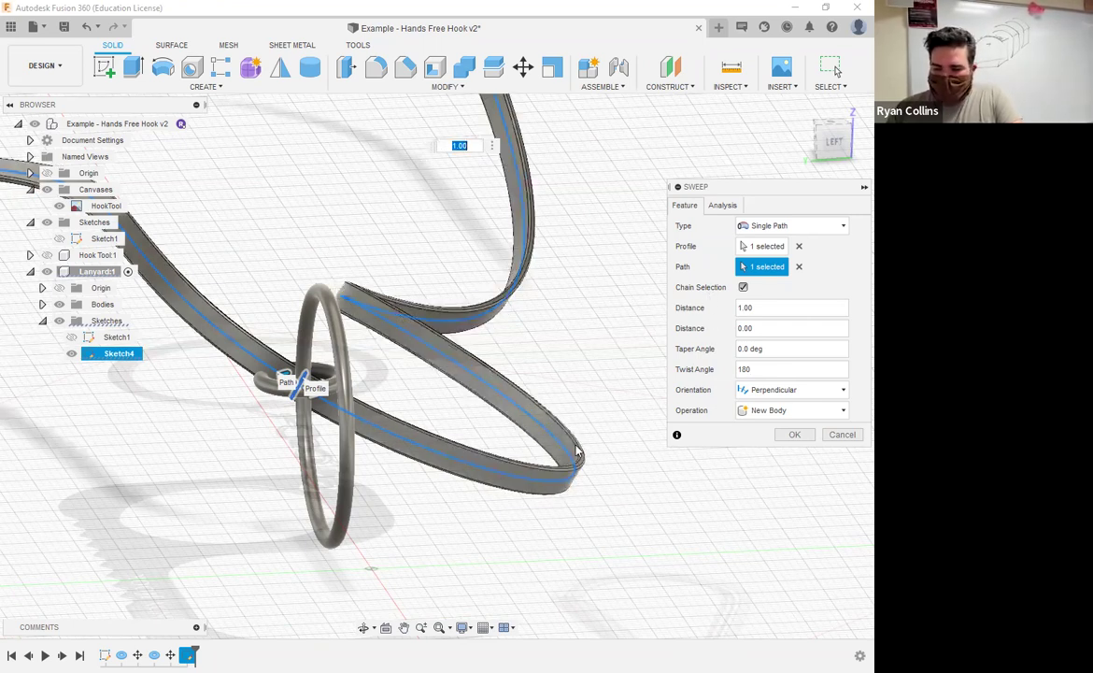
scroll(490, 459, "down", 3)
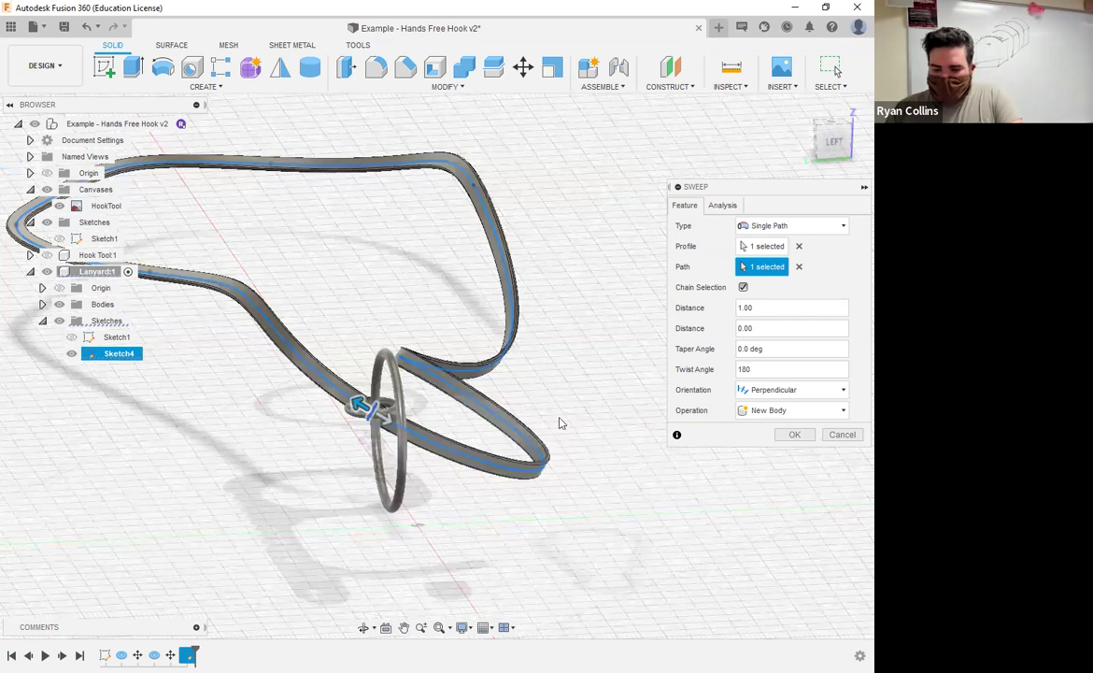
middle_click_drag(560, 418, 667, 419, "shift")
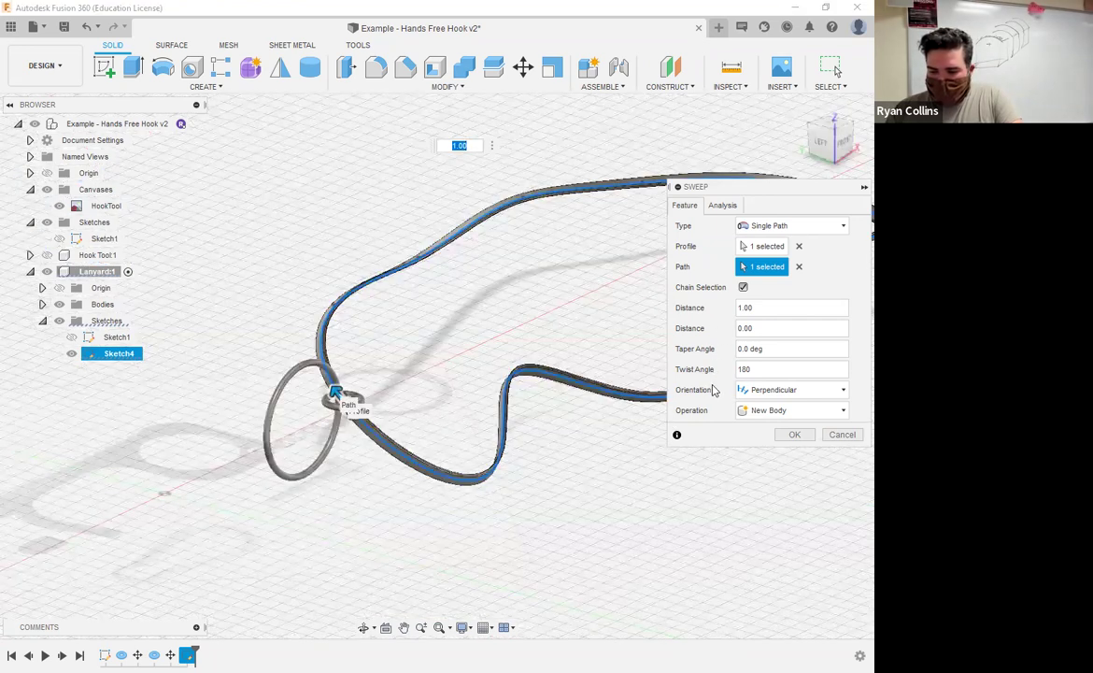
middle_click_drag(405, 455, 257, 459)
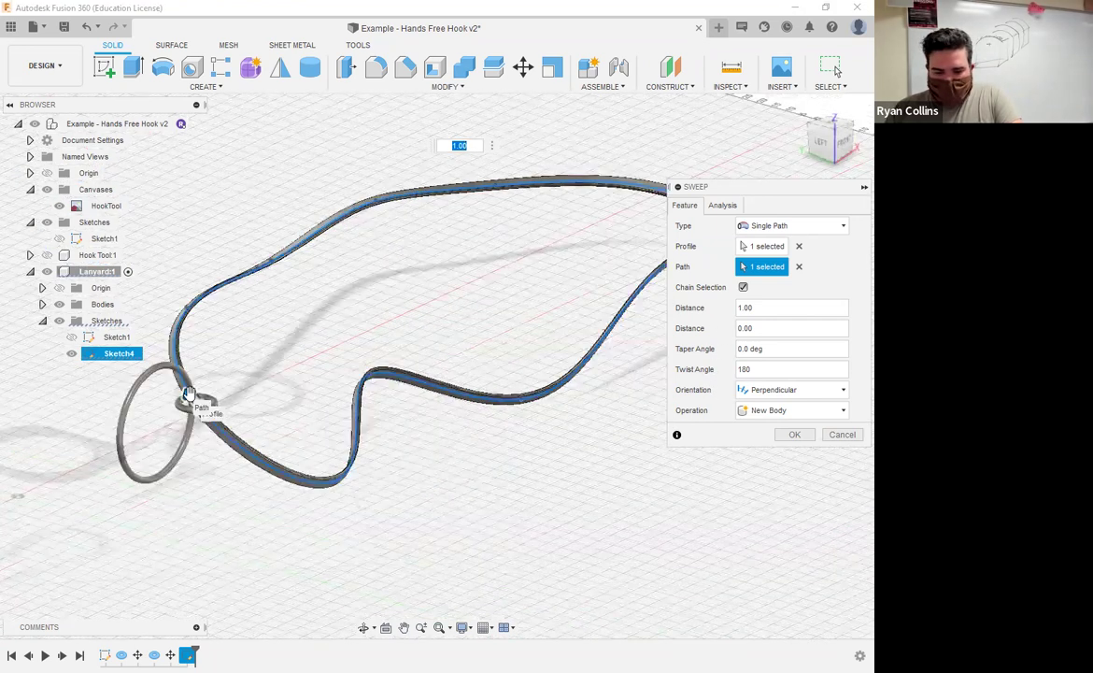
Step: Try sweep distances of 0.022 and 0 along the spline path
left_click_drag(188, 396, 191, 402)
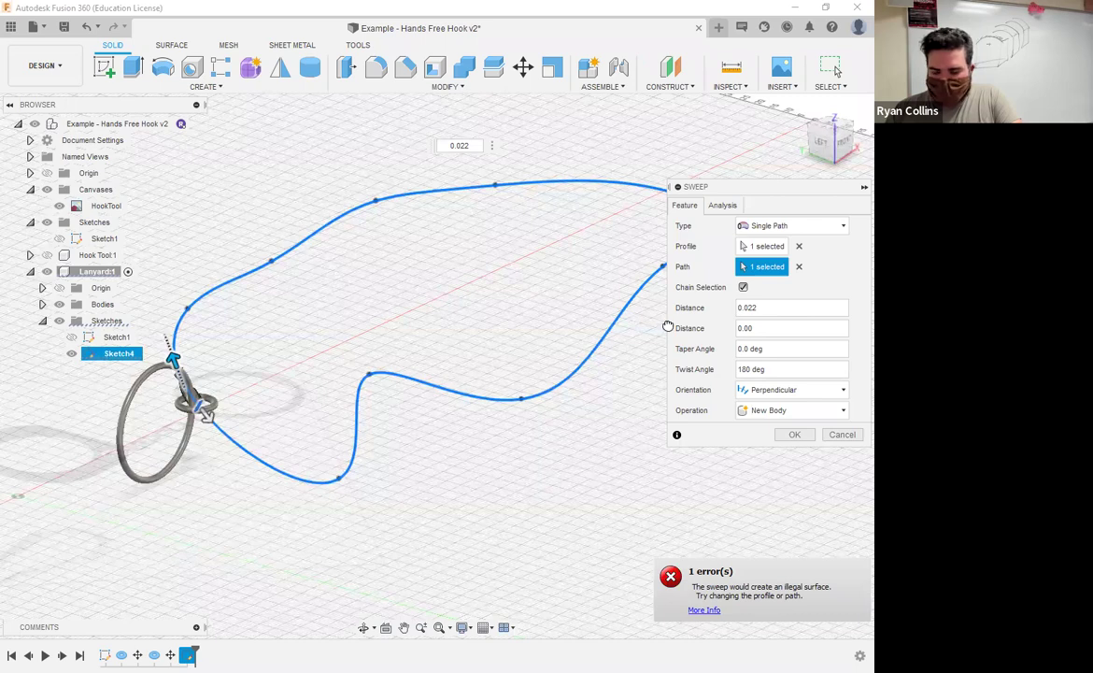
double_click(774, 310)
type("0")
key("Return")
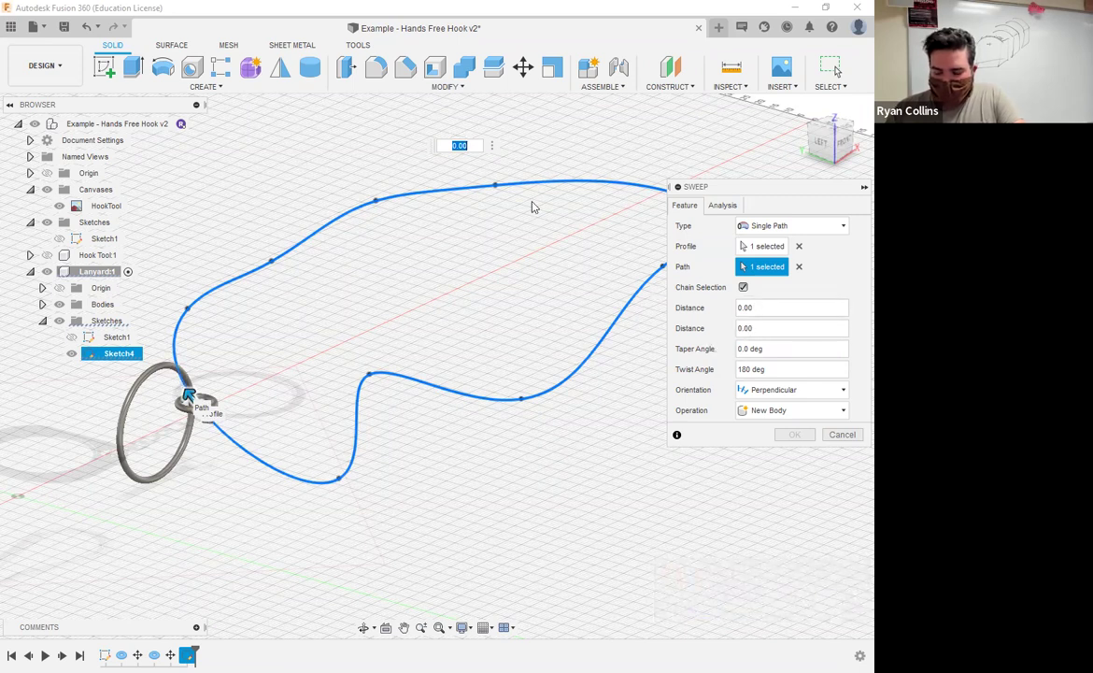
Step: Set the sweep distance to 1 to cover the full spline loop and complete the cord sweep
type("1")
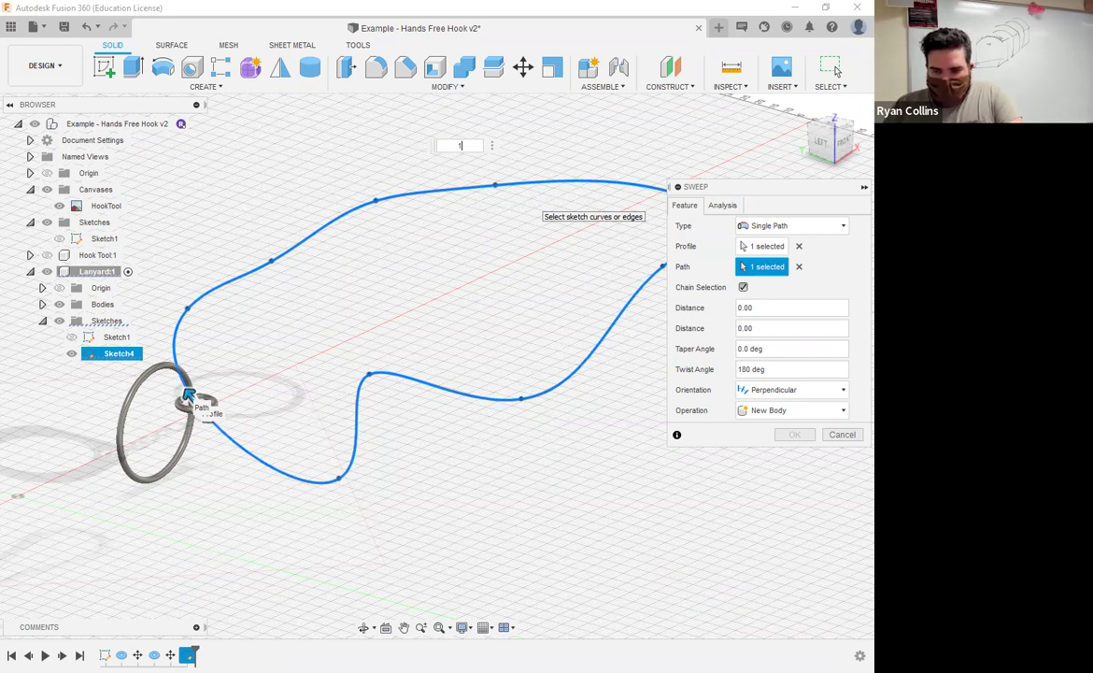
key("Return")
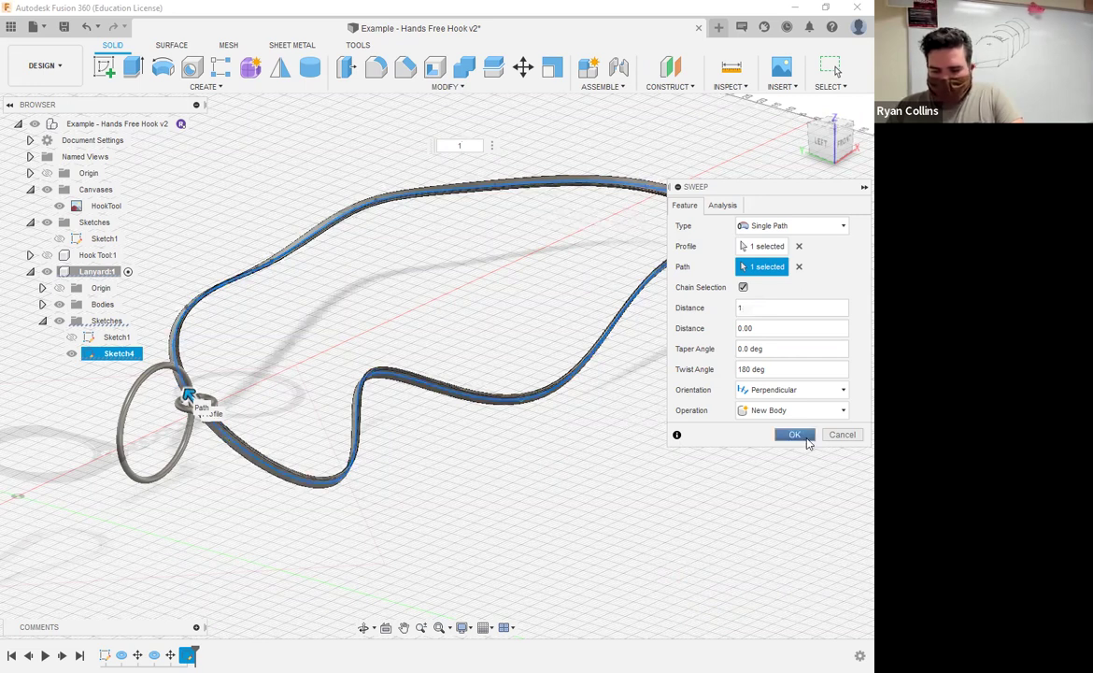
key("Return")
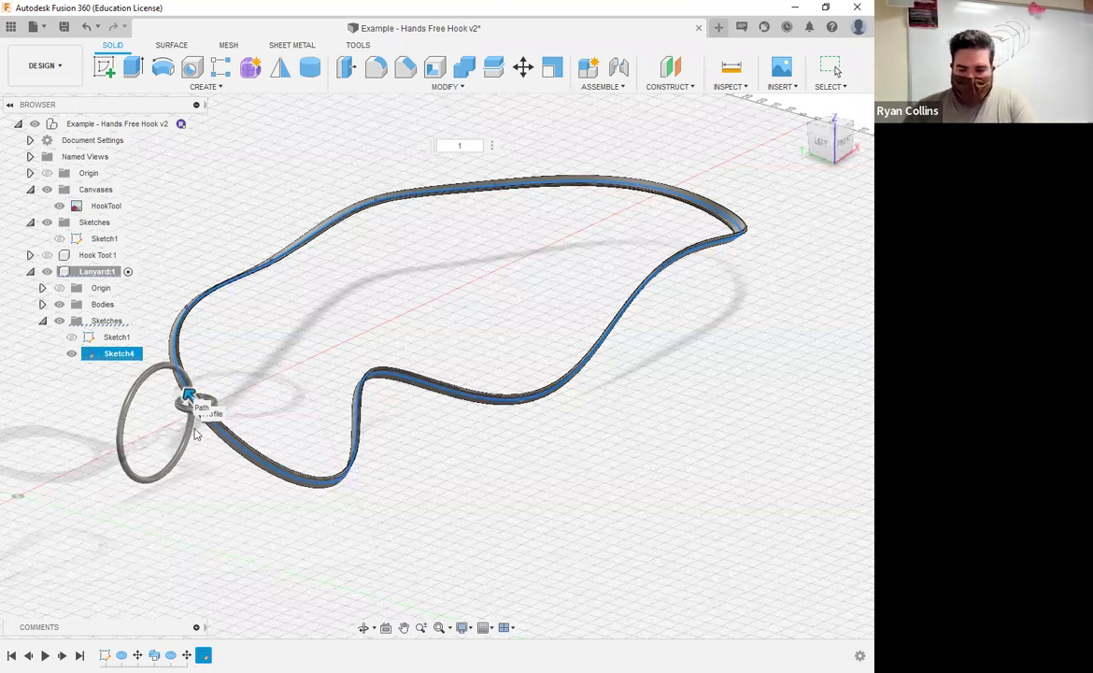
key("Escape")
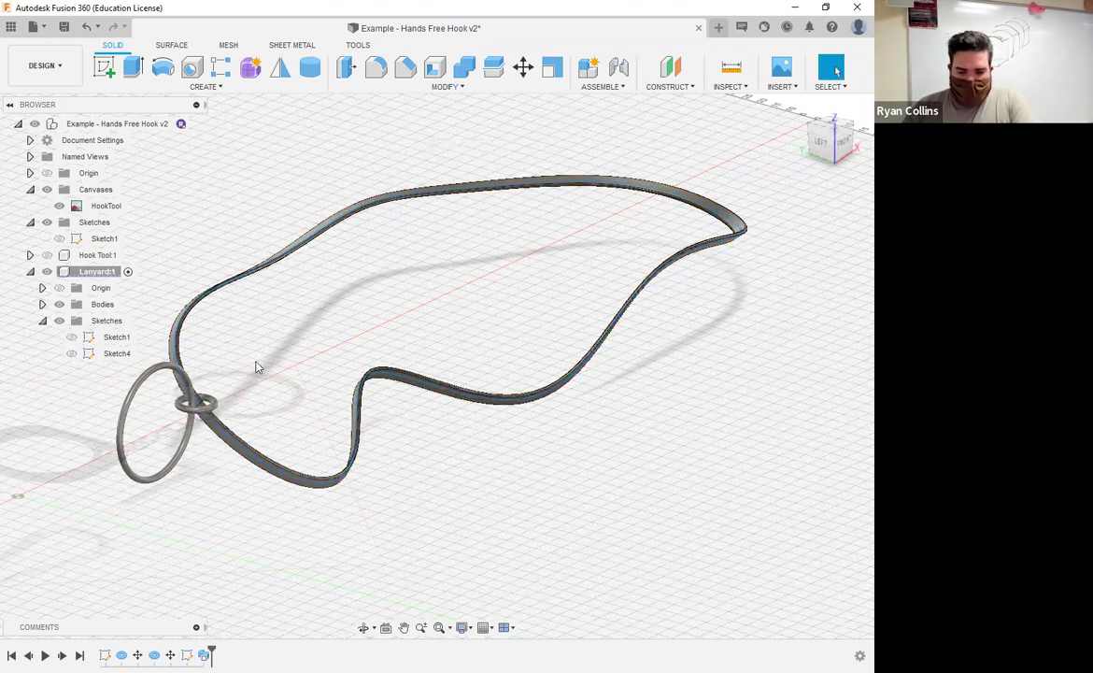
Step: Rotate the small lanyard ring body by -35 degrees about the X axis so it tilts around the cord
scroll(214, 383, "up", 5)
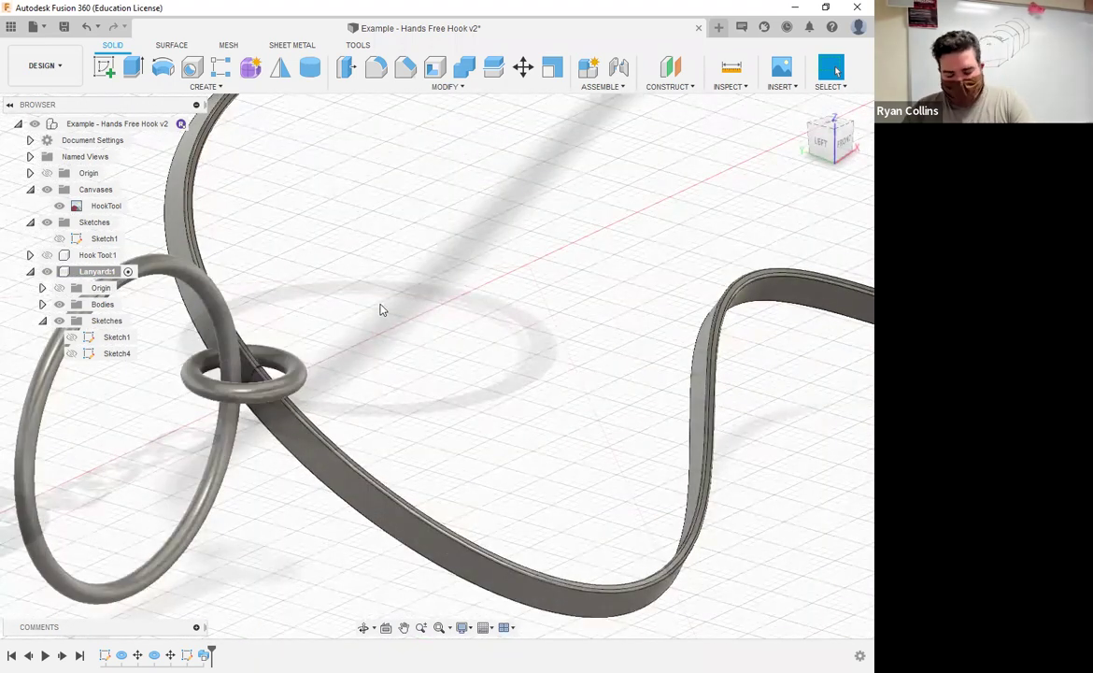
key("m")
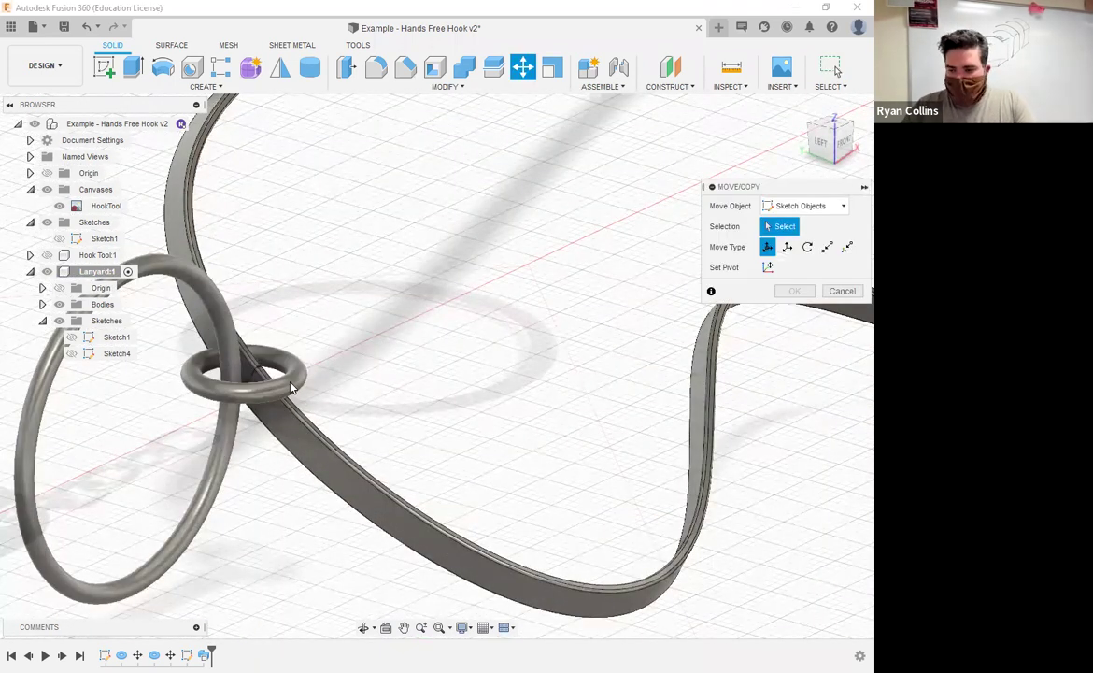
left_click(803, 206)
left_click(790, 236)
left_click(296, 379)
middle_click_drag(352, 422, 364, 425, "shift")
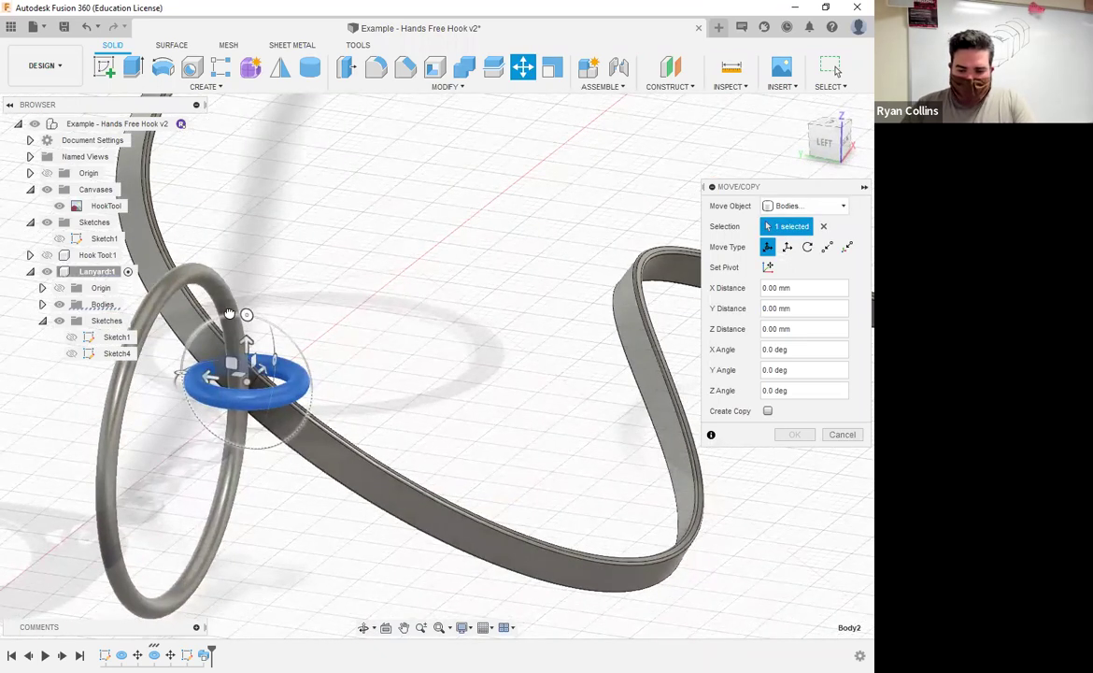
left_click_drag(246, 315, 207, 317)
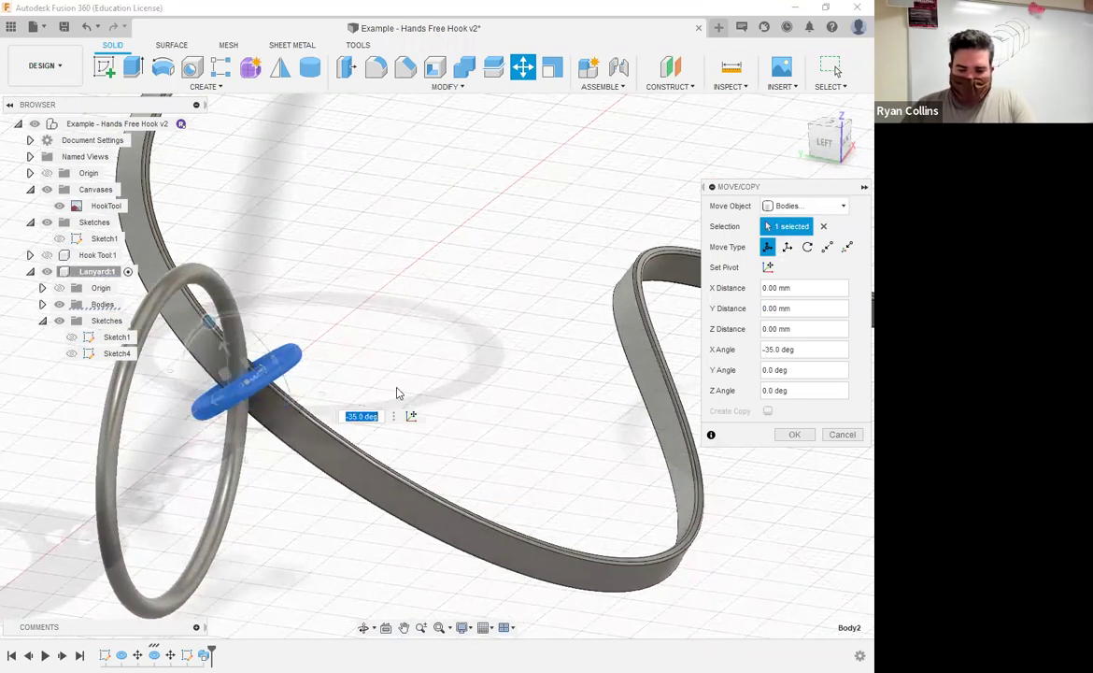
middle_click_drag(313, 412, 370, 456, "shift")
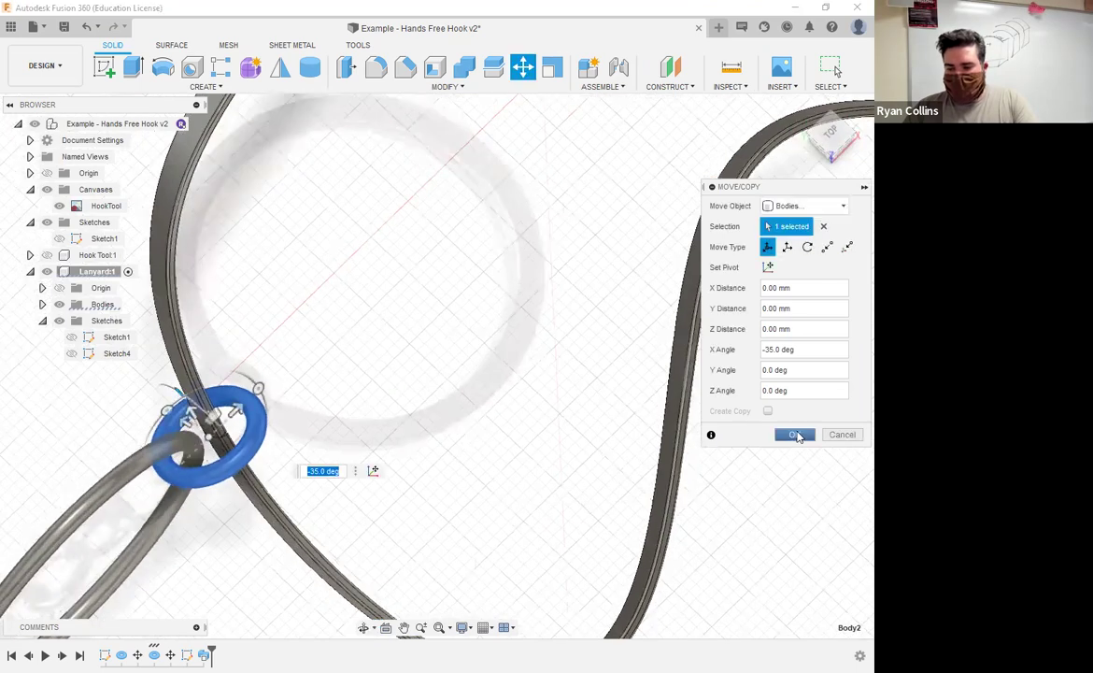
left_click(797, 436)
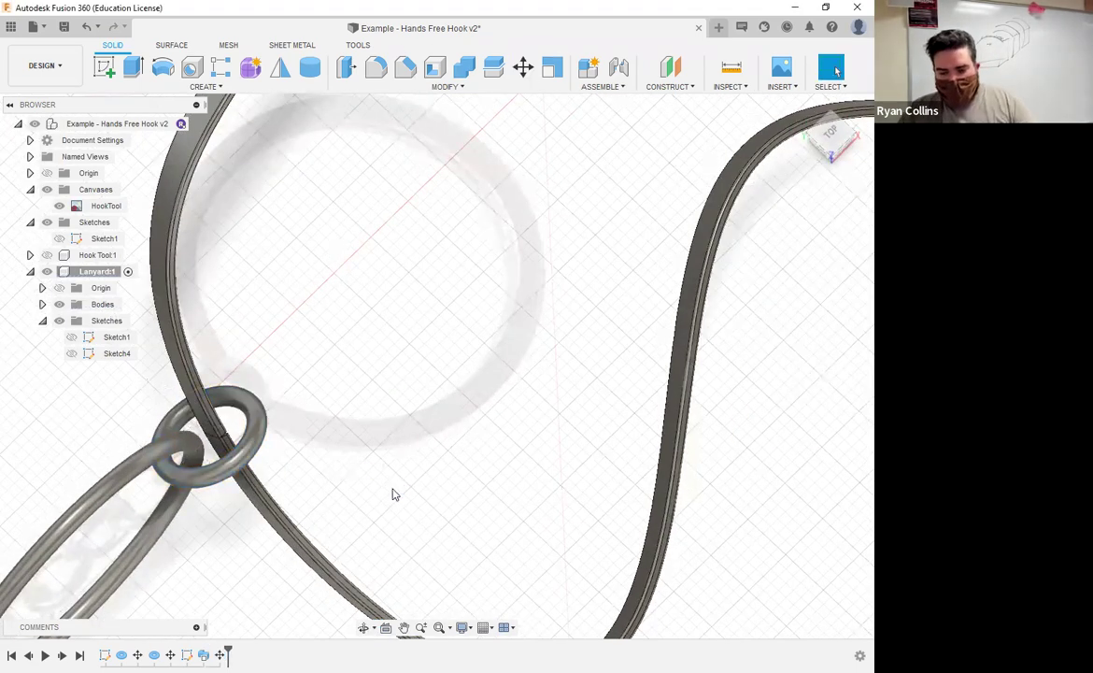
Step: Save the design as a new version with the description "Lanyard 1"
middle_click_drag(390, 495, 520, 474, "shift")
scroll(507, 457, "down", 5)
middle_click_drag(493, 420, 519, 418, "shift")
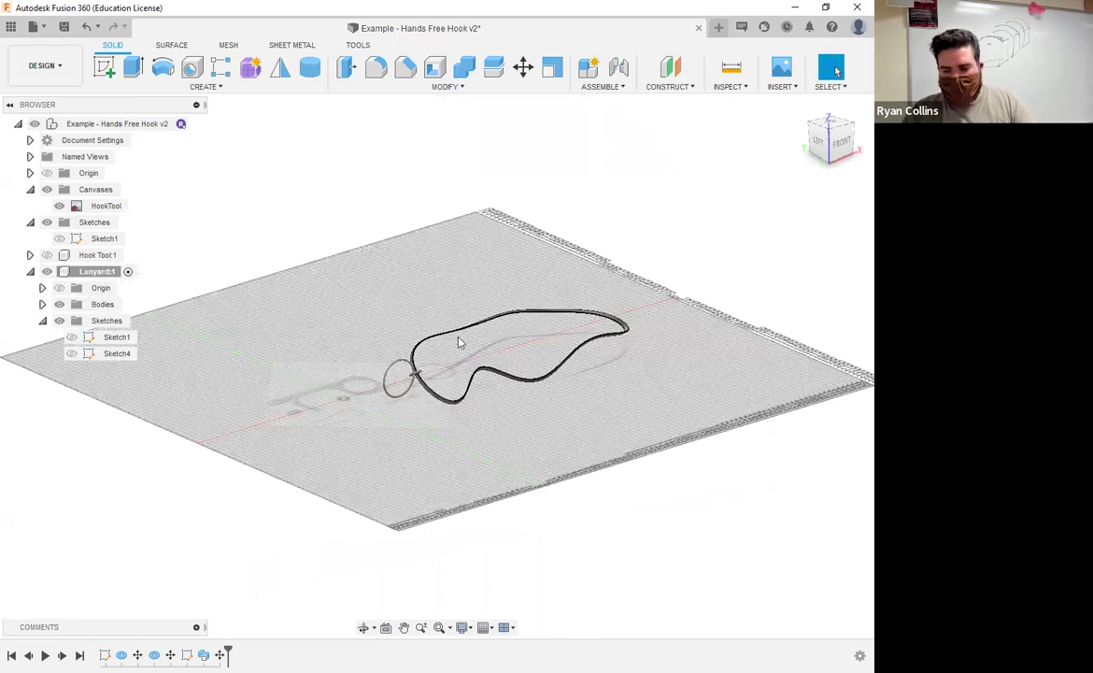
key("ctrl+s")
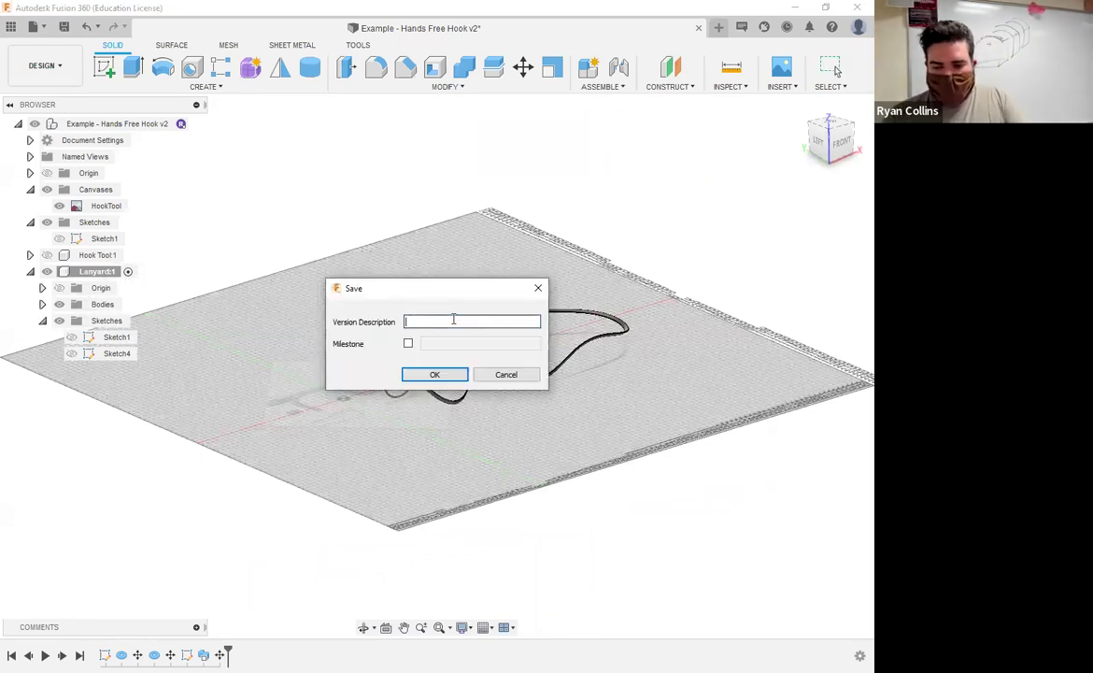
type("Lanyar")
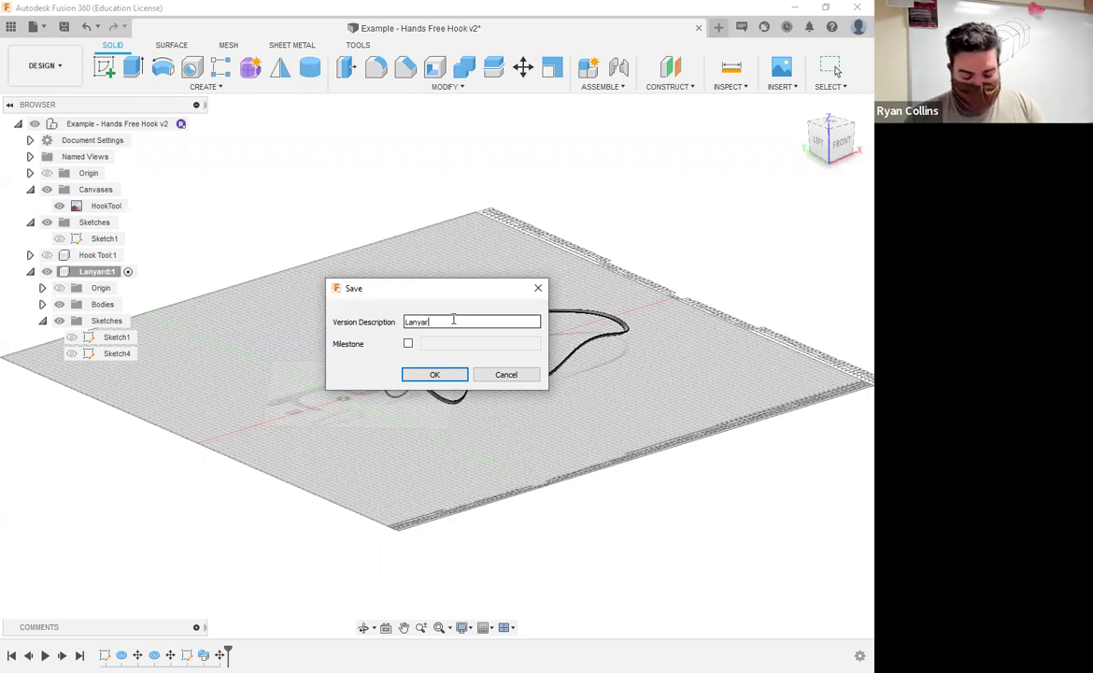
type("d ")
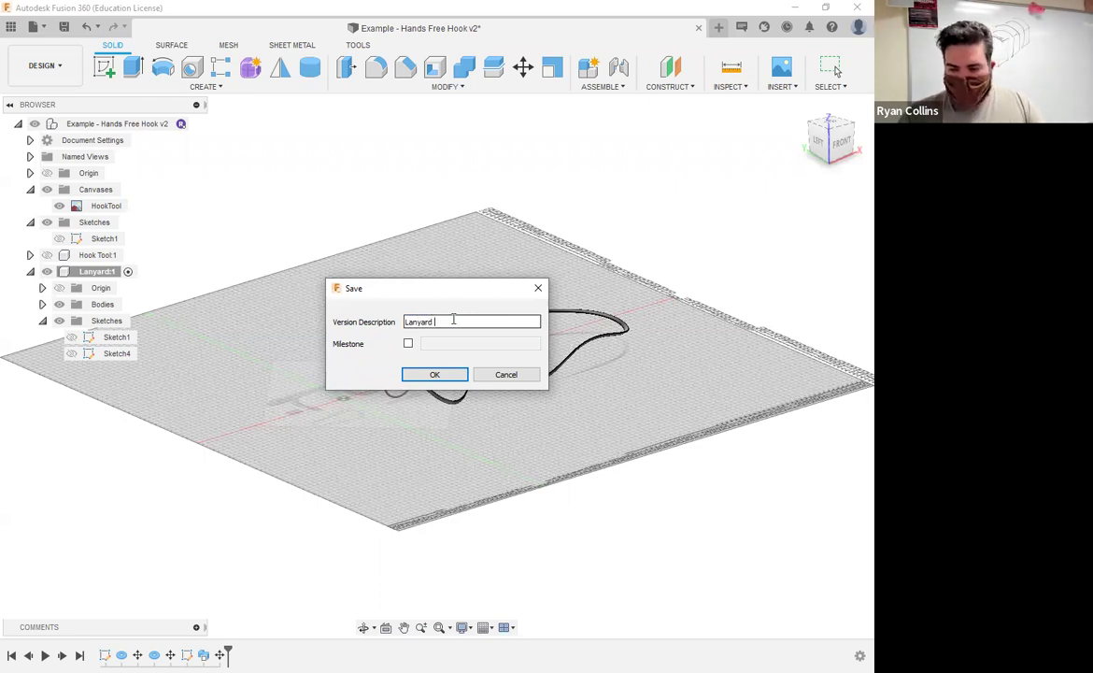
type("1")
key("Return")
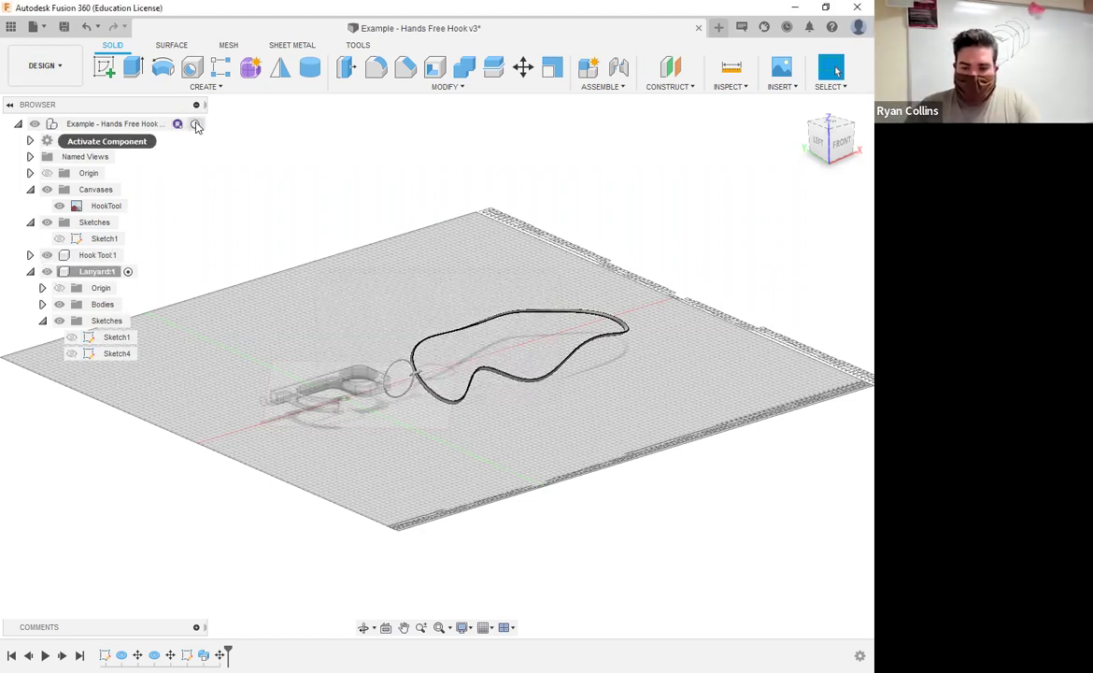
Step: Activate the top-level assembly and hide the reference canvases, leaving the hook tool and lanyard in view
left_click(195, 124)
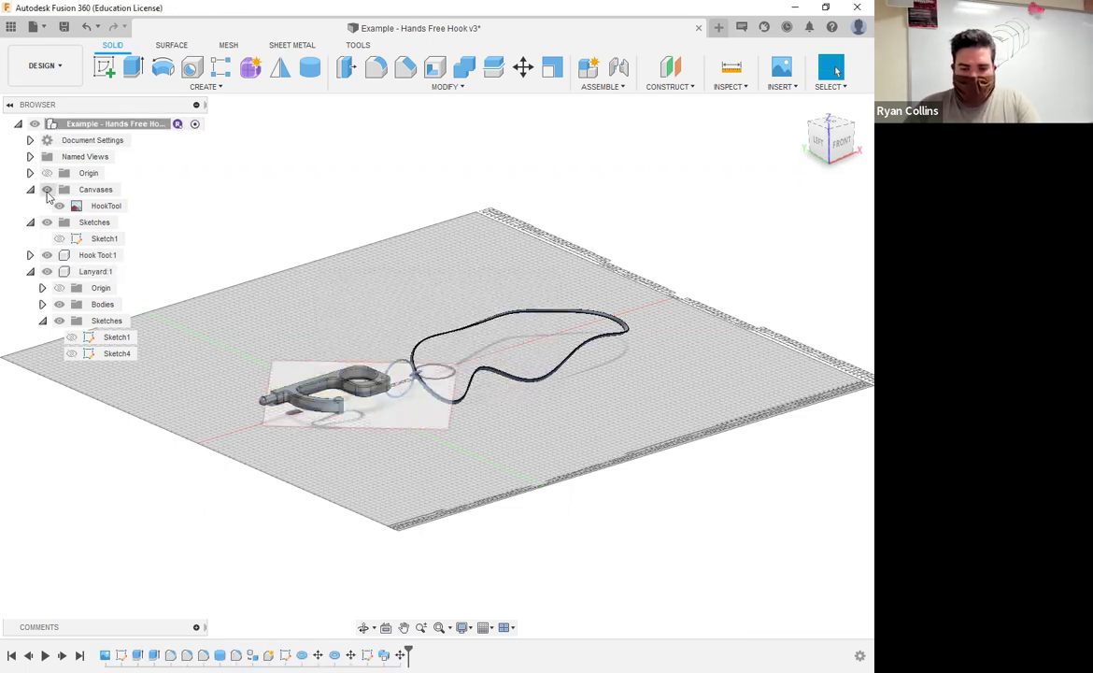
middle_click_drag(298, 282, 325, 310, "shift")
middle_click_drag(341, 390, 363, 399, "shift")
scroll(373, 393, "up", 5)
middle_click_drag(400, 448, 366, 405, "shift")
middle_click_drag(439, 430, 408, 393, "shift")
scroll(491, 439, "down", 2)
Step: Open the Appearance settings for bodies and components and browse the library's Fabric and Leather categories for a material
key("a")
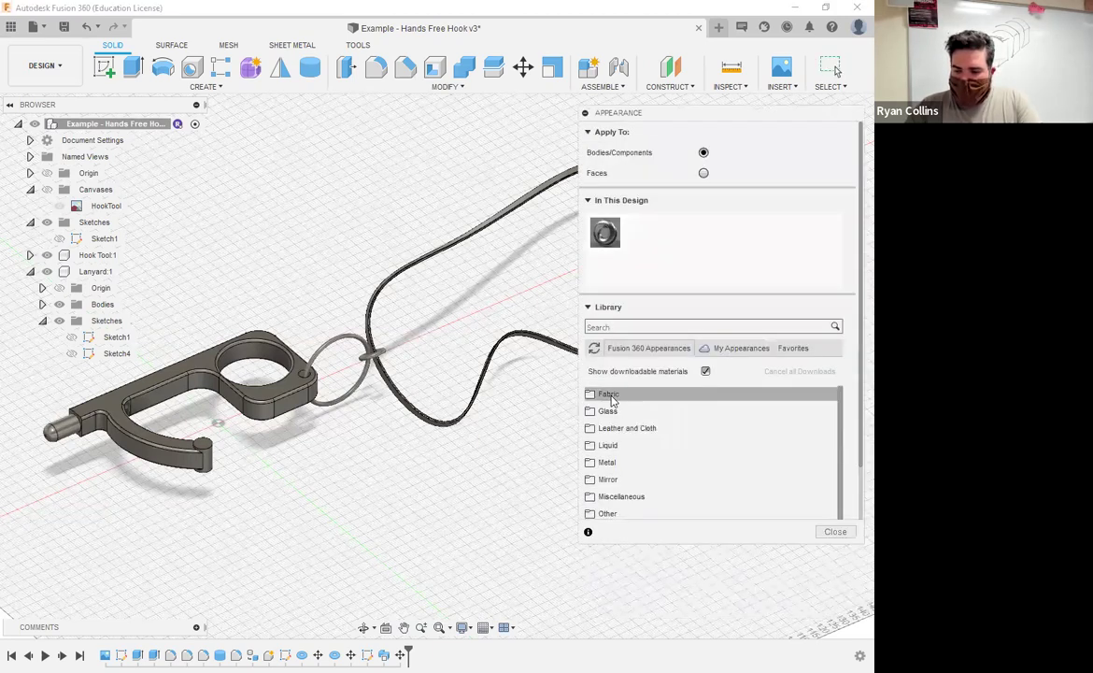
left_click(609, 394)
scroll(629, 446, "down", 5)
scroll(646, 461, "up", 5)
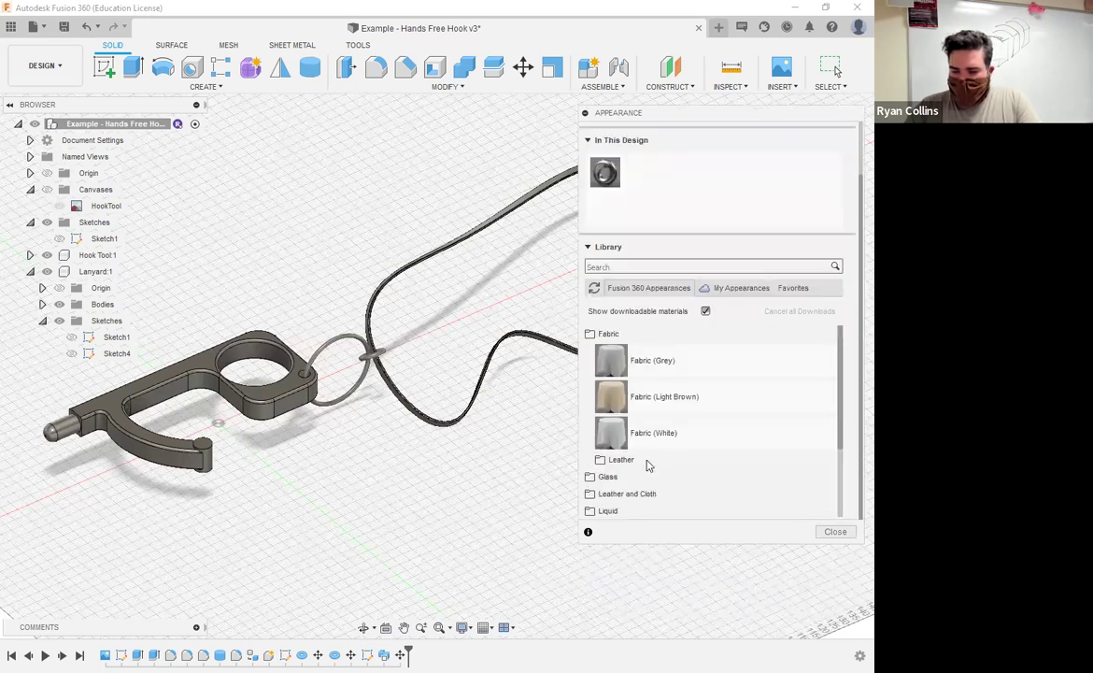
left_click(621, 459)
scroll(658, 443, "down", 5)
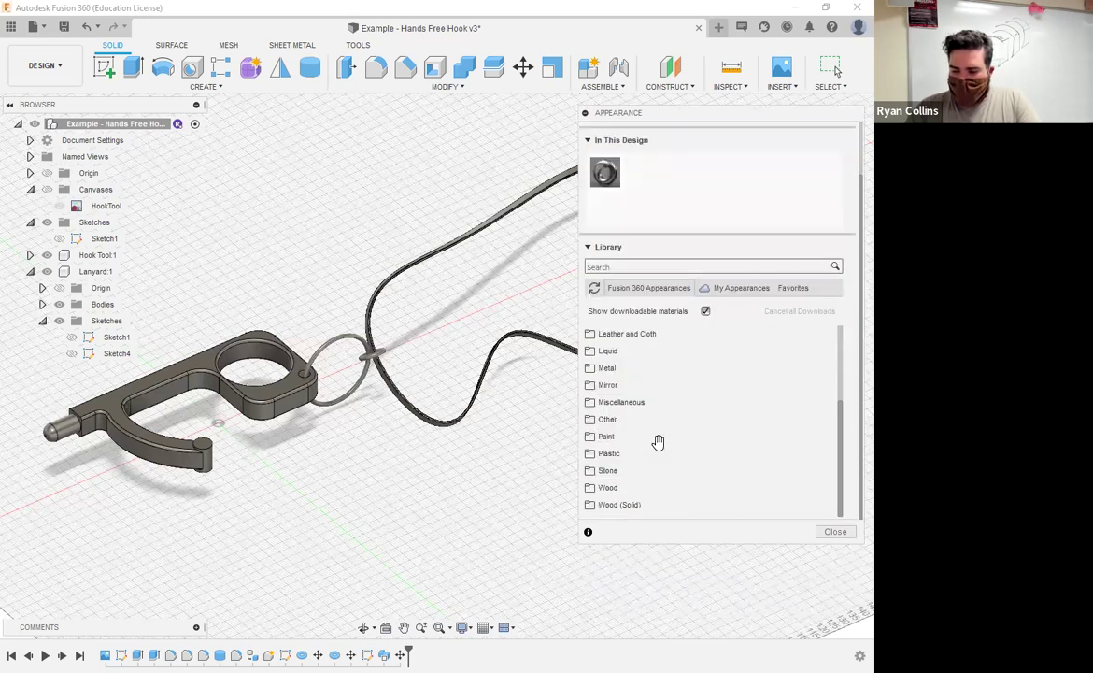